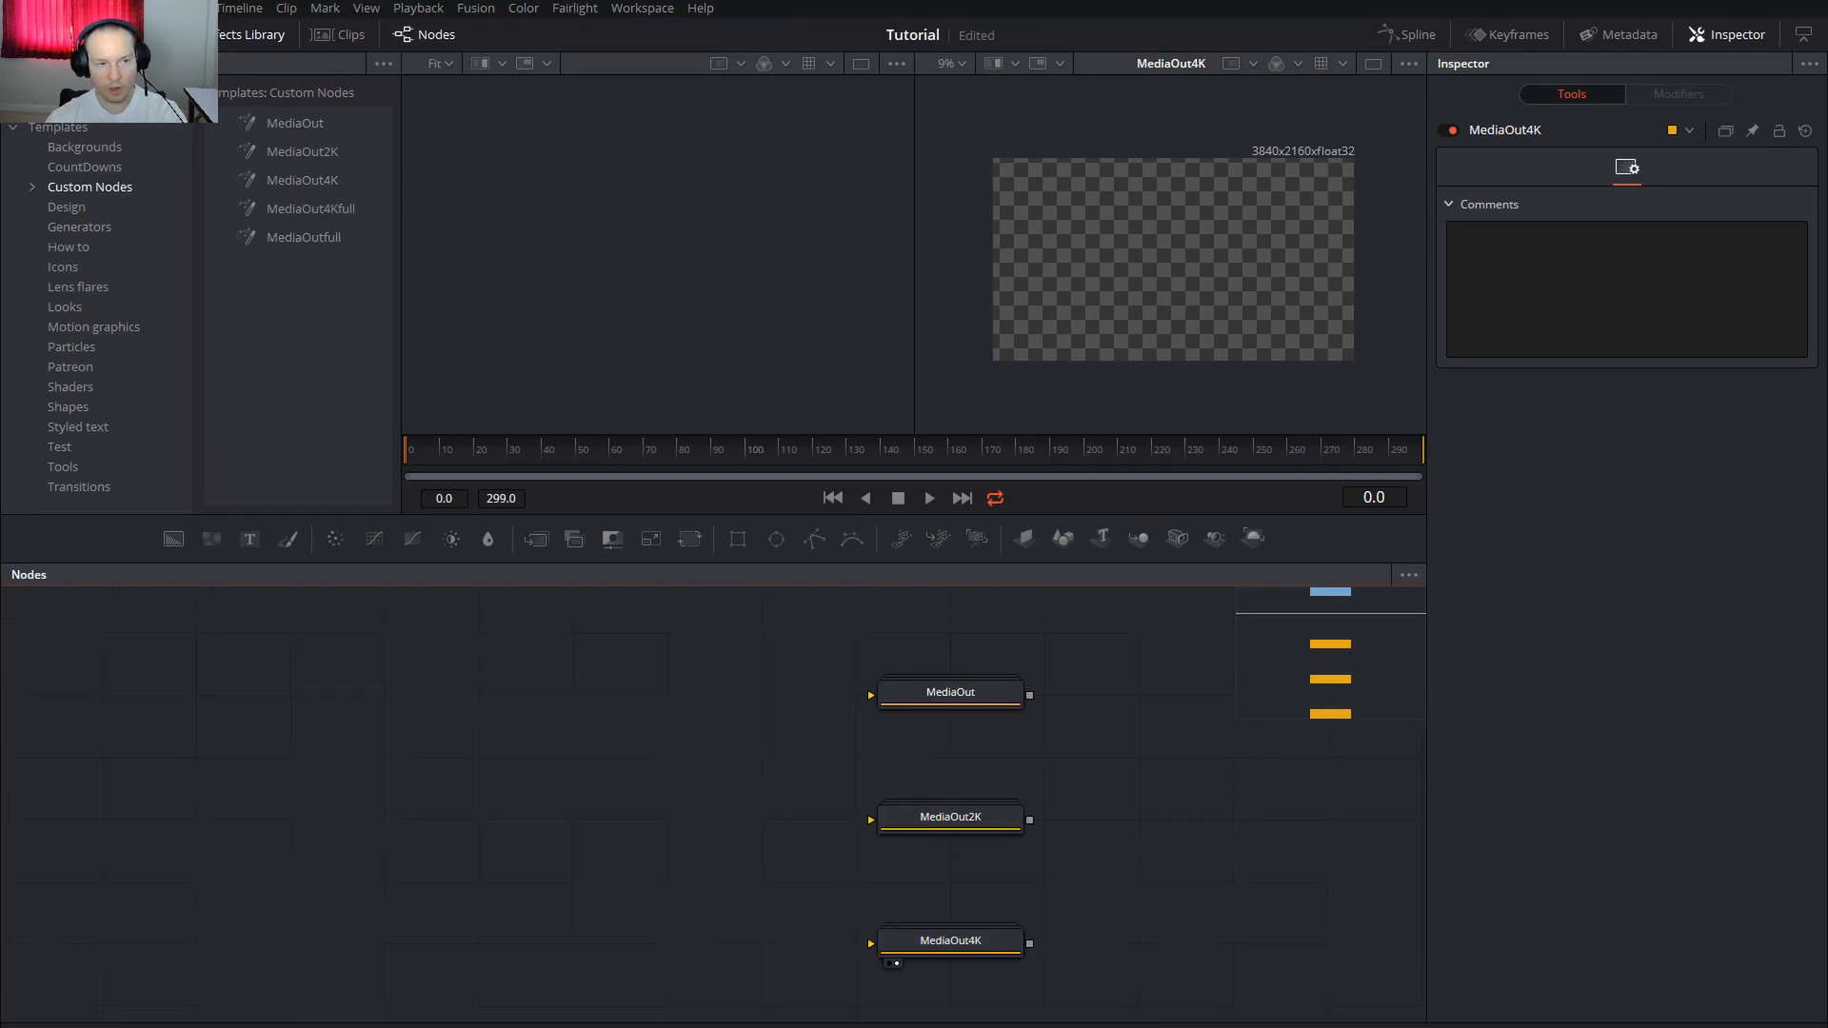
Set the project timeline resolution to 1920 x 1080 HD, save, and collapse the MediaOut group
left_click(120, 7)
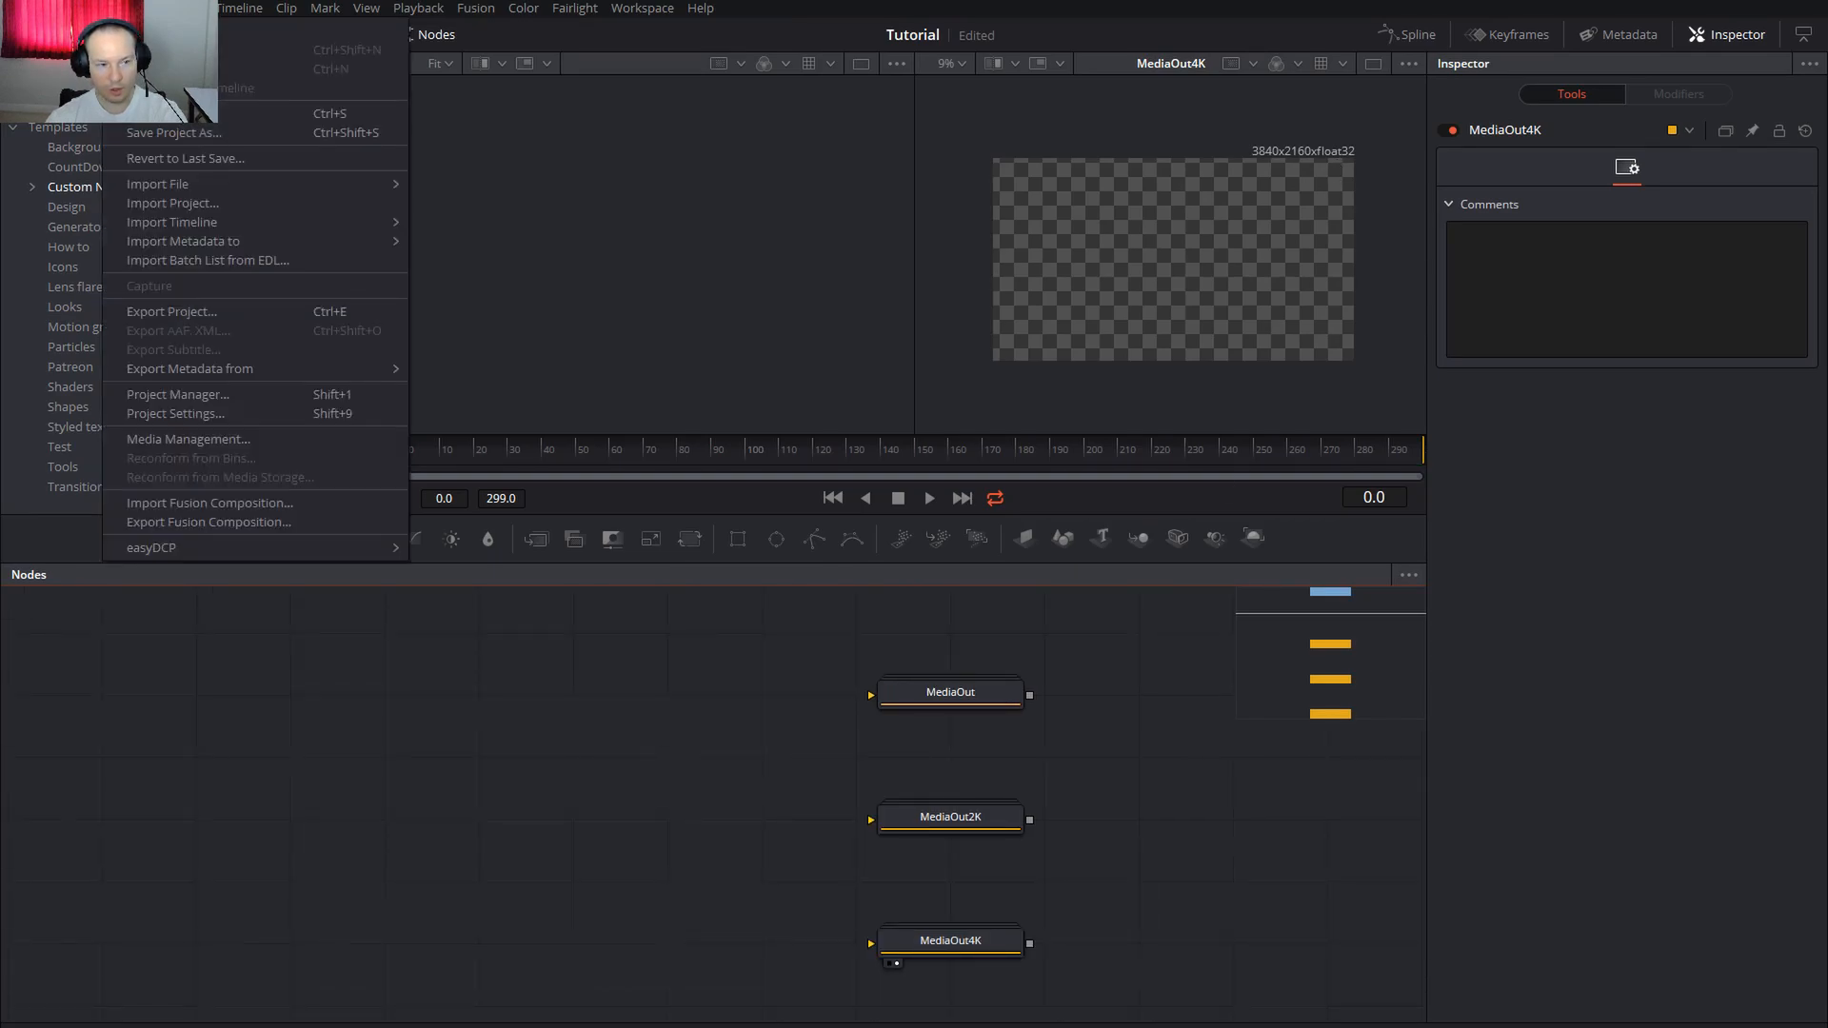
left_click(174, 415)
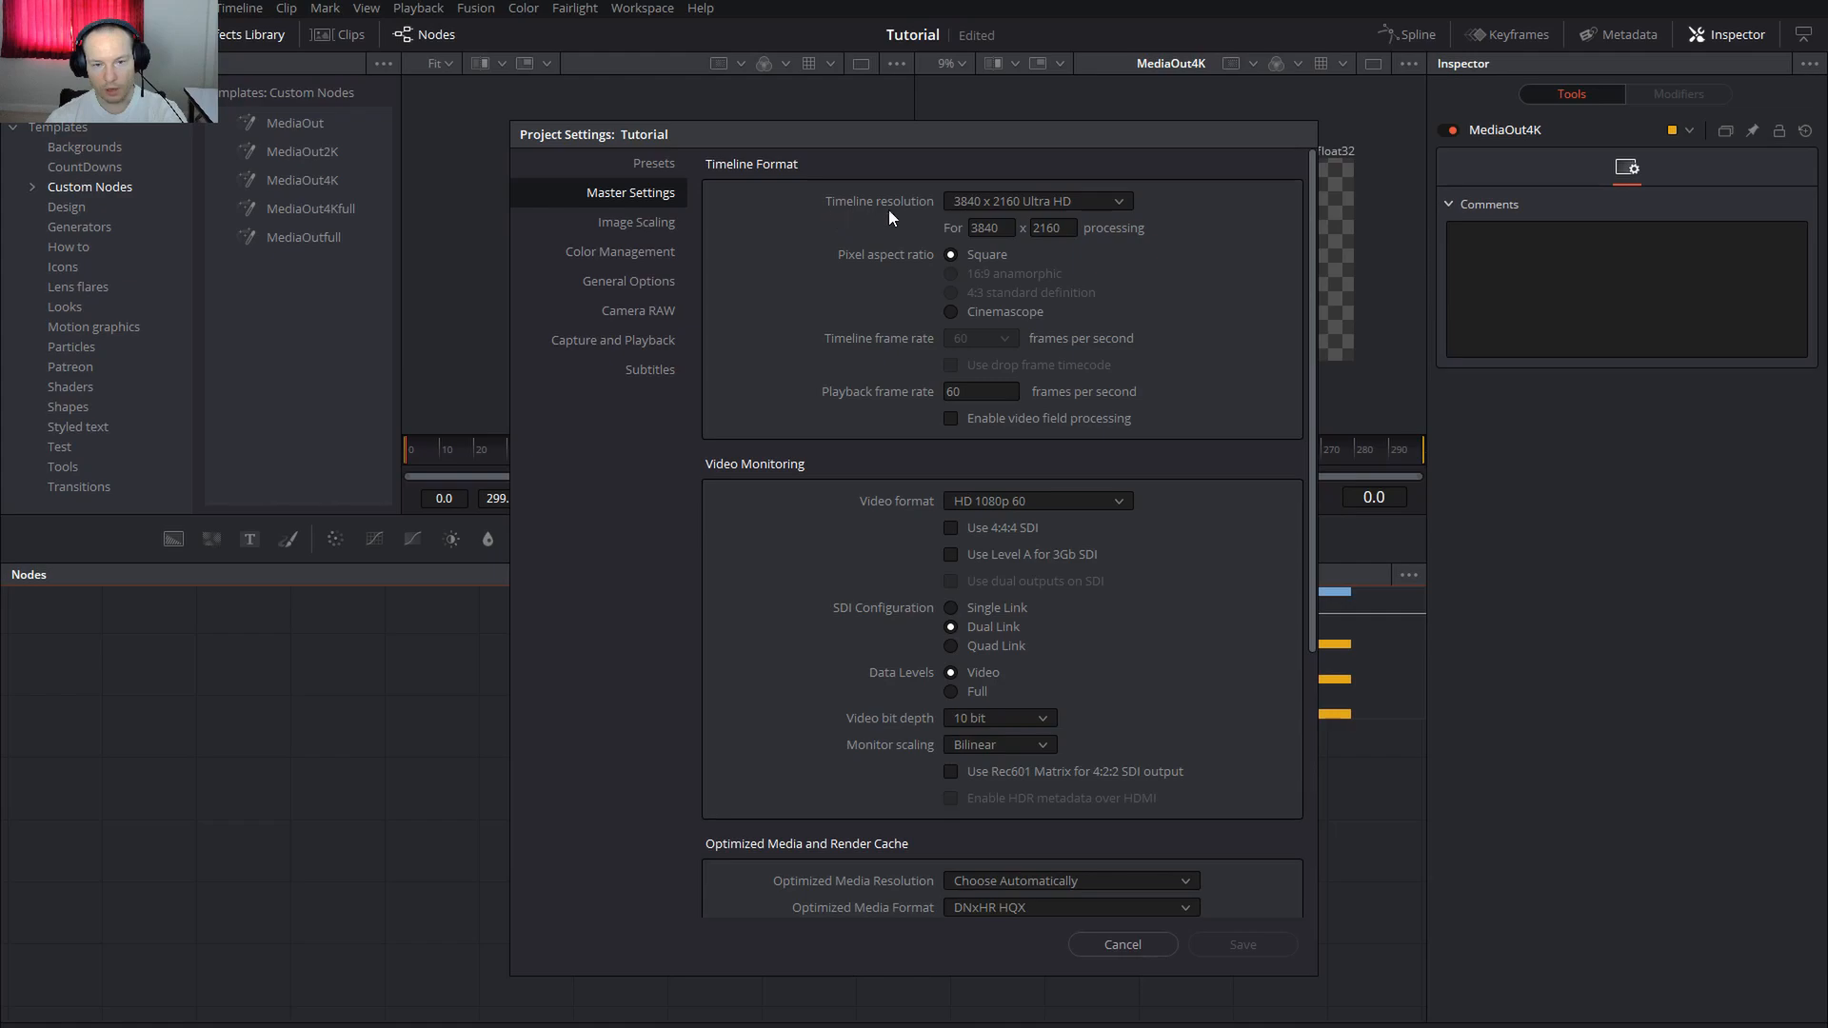
left_click(1105, 194)
left_click(1276, 941)
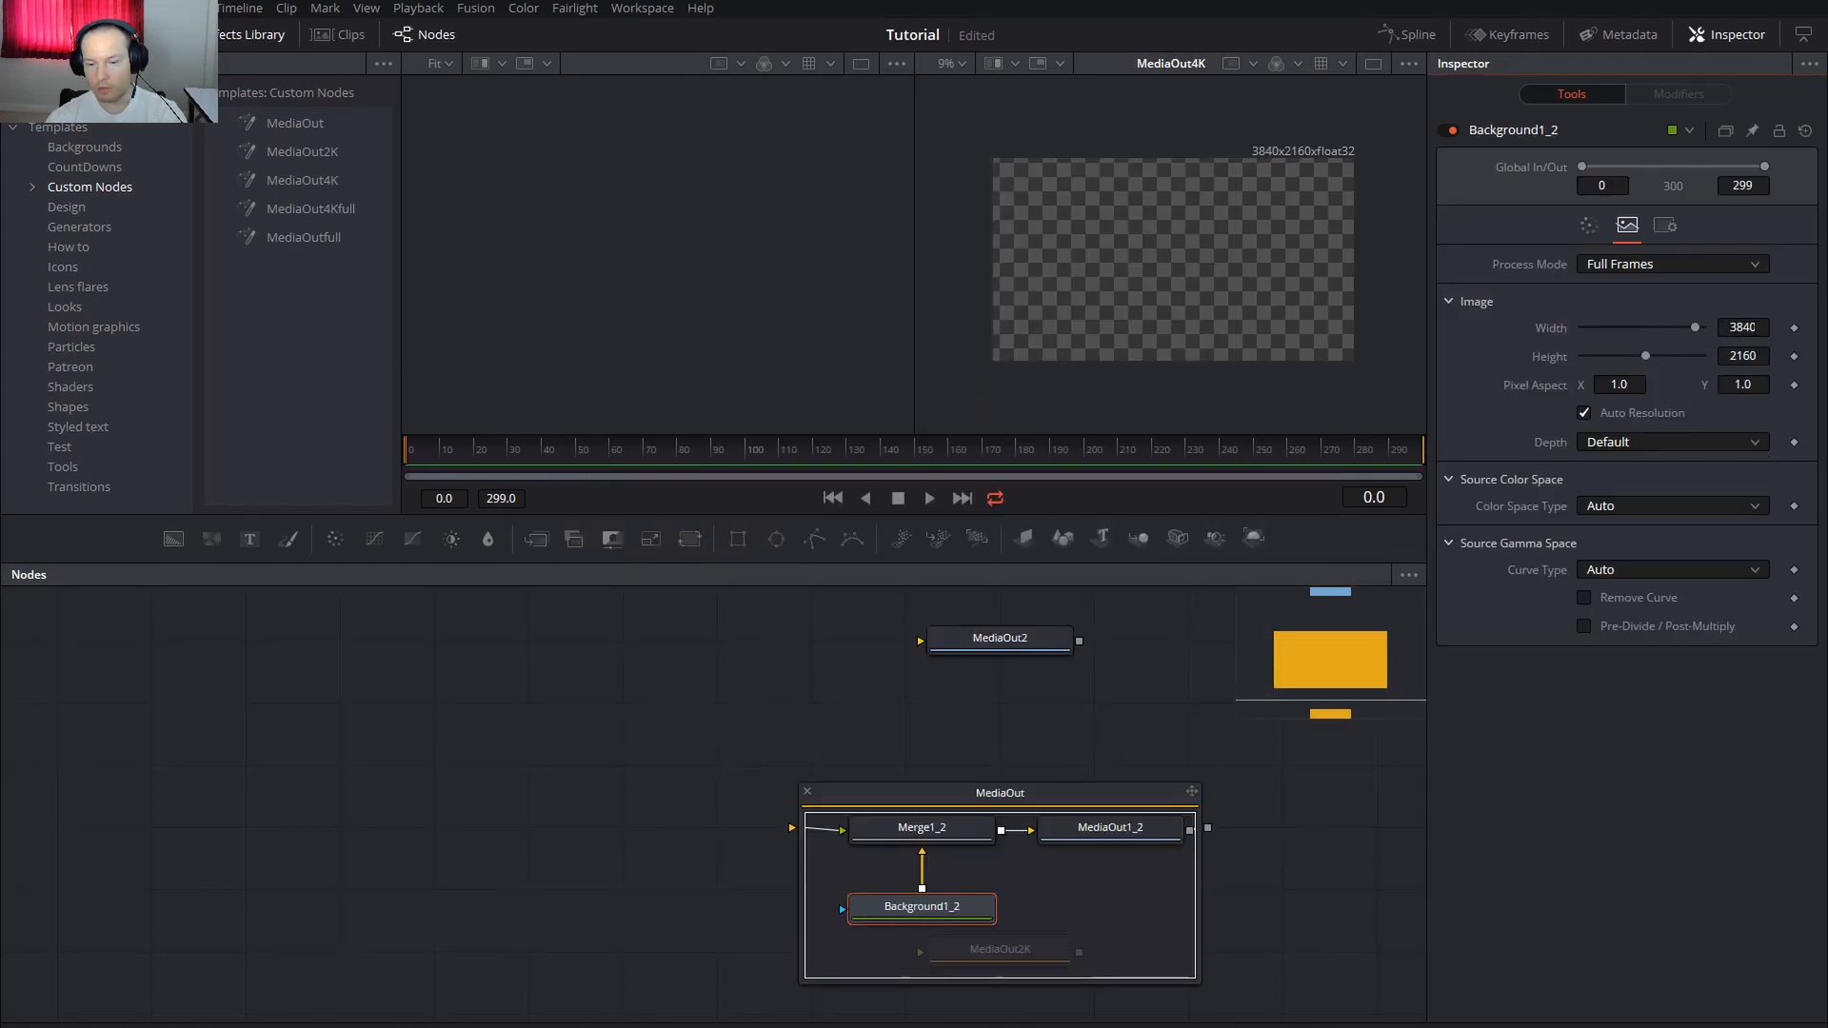
left_click(122, 8)
left_click(191, 422)
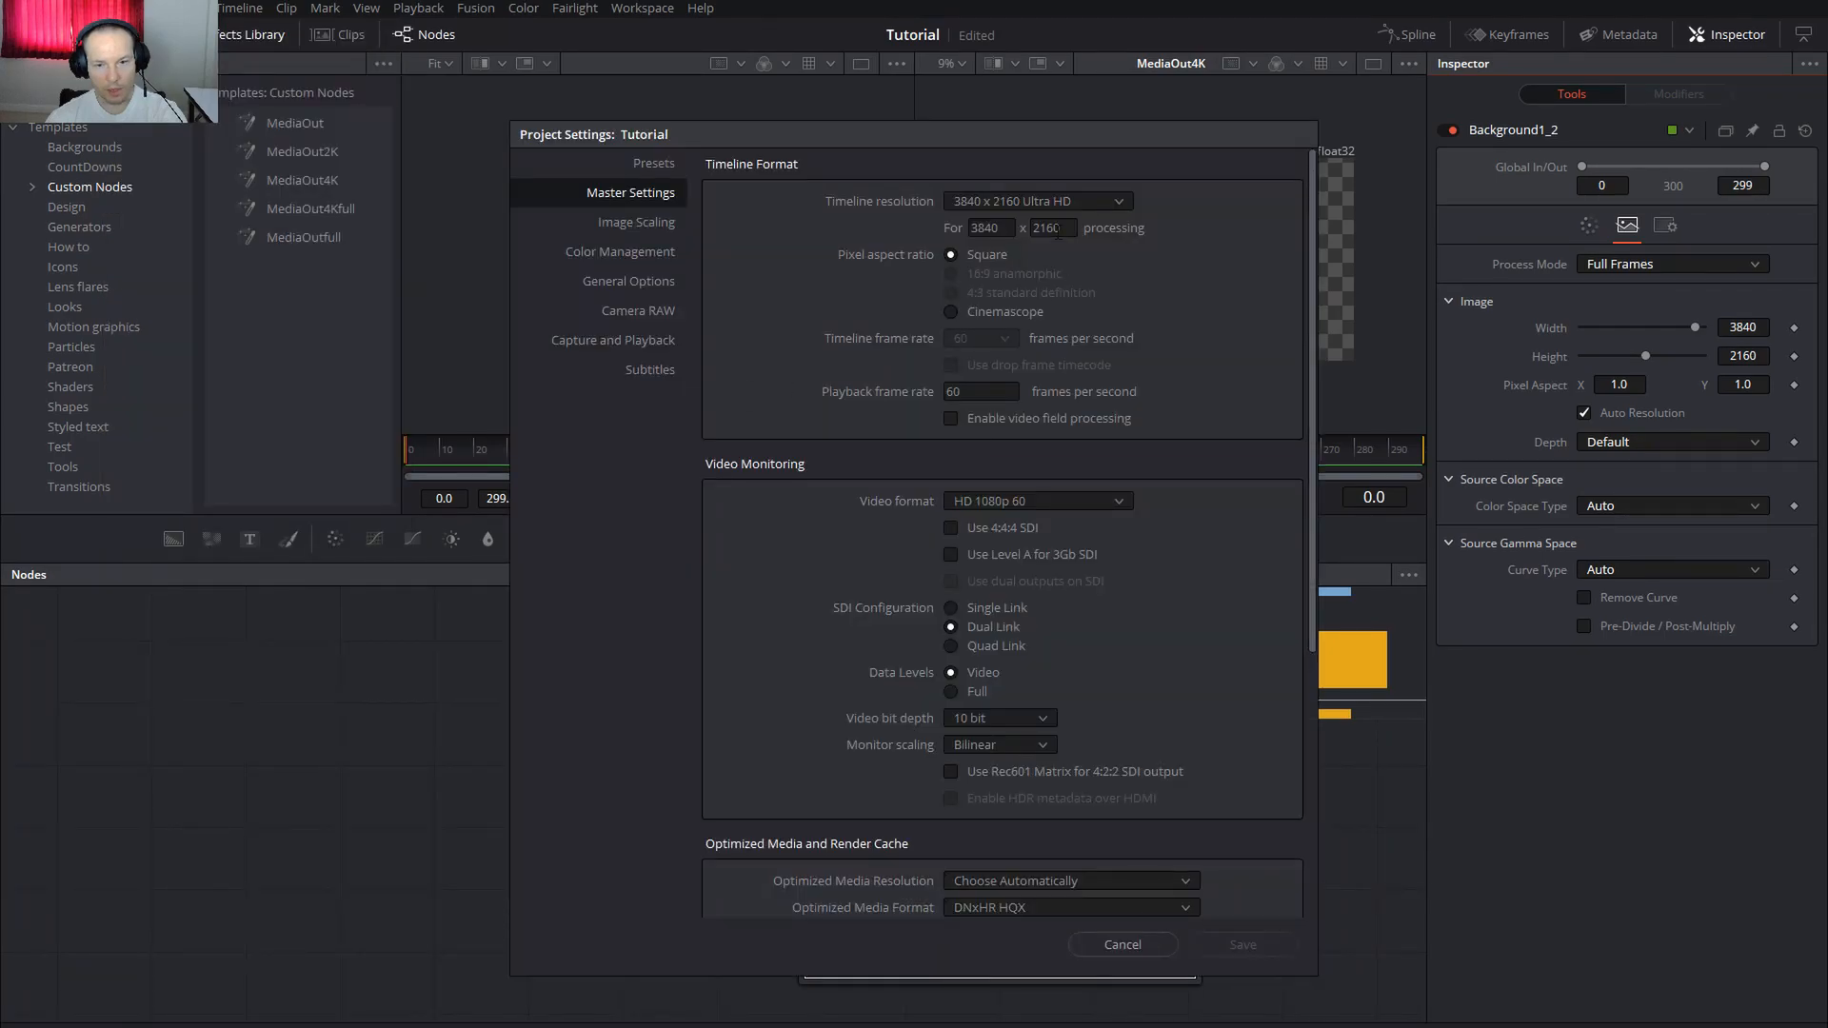
left_click(1012, 199)
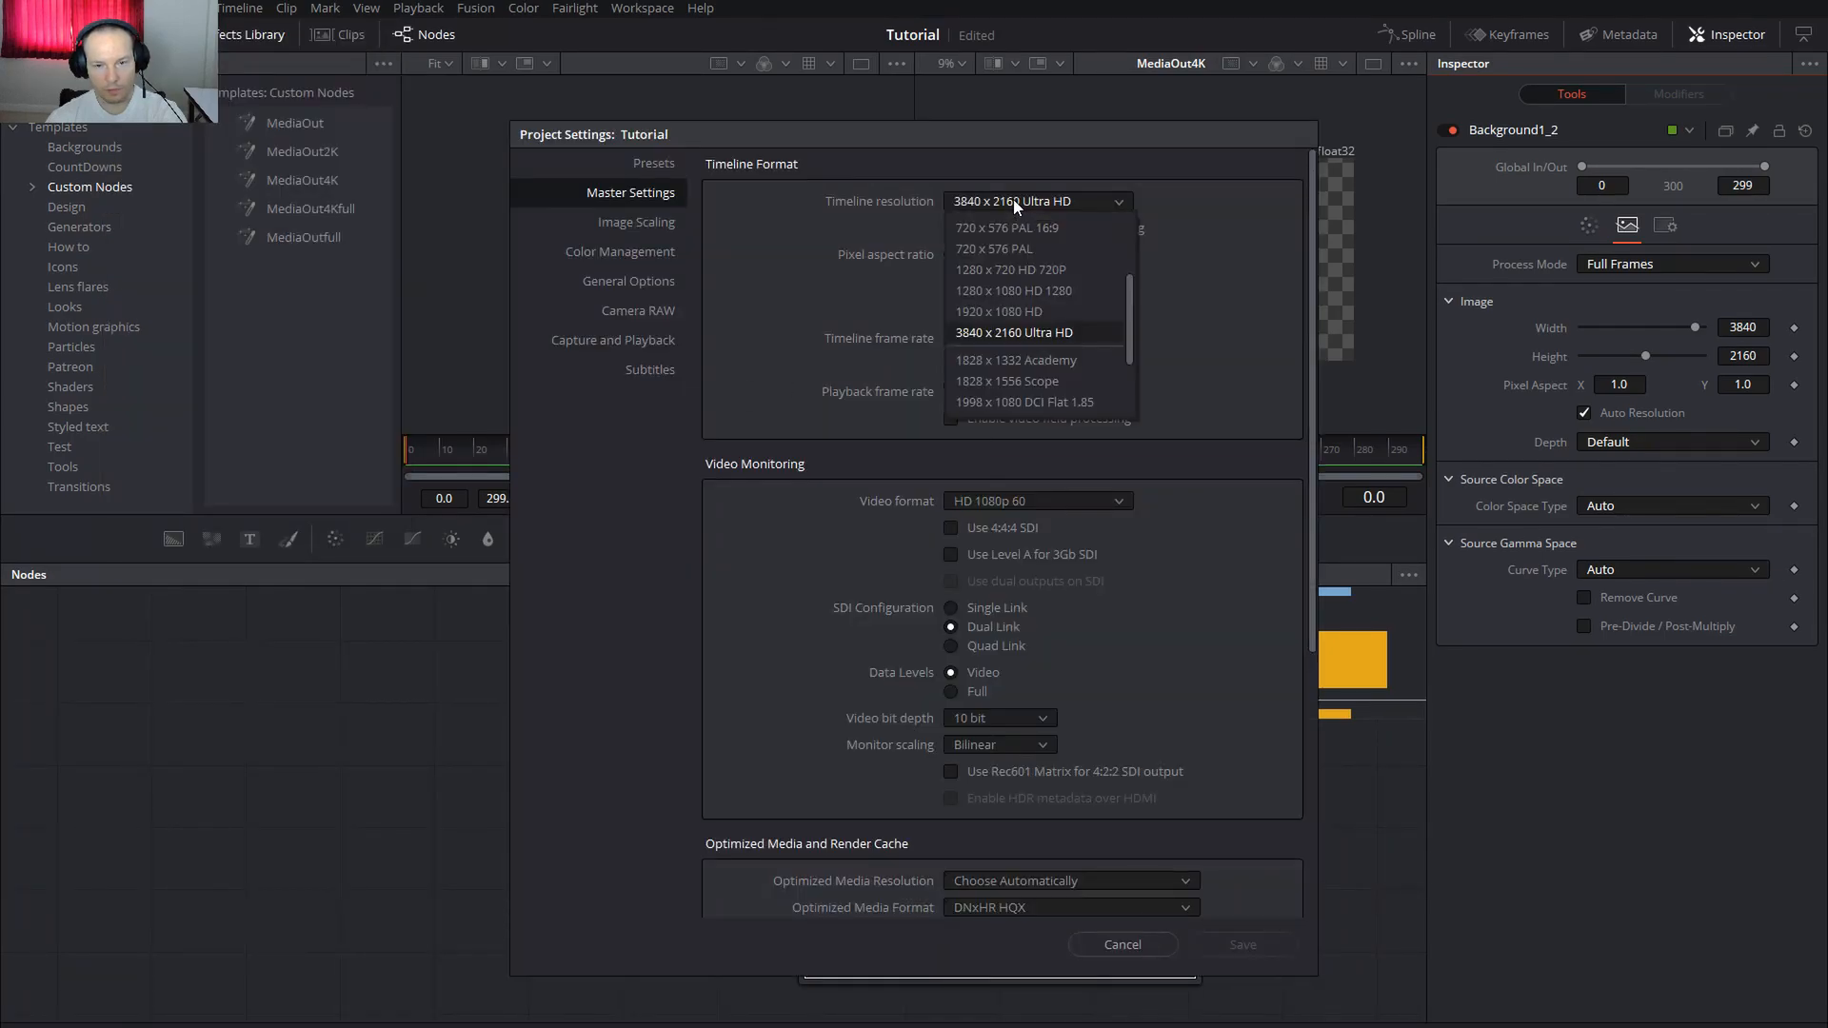
left_click(1013, 310)
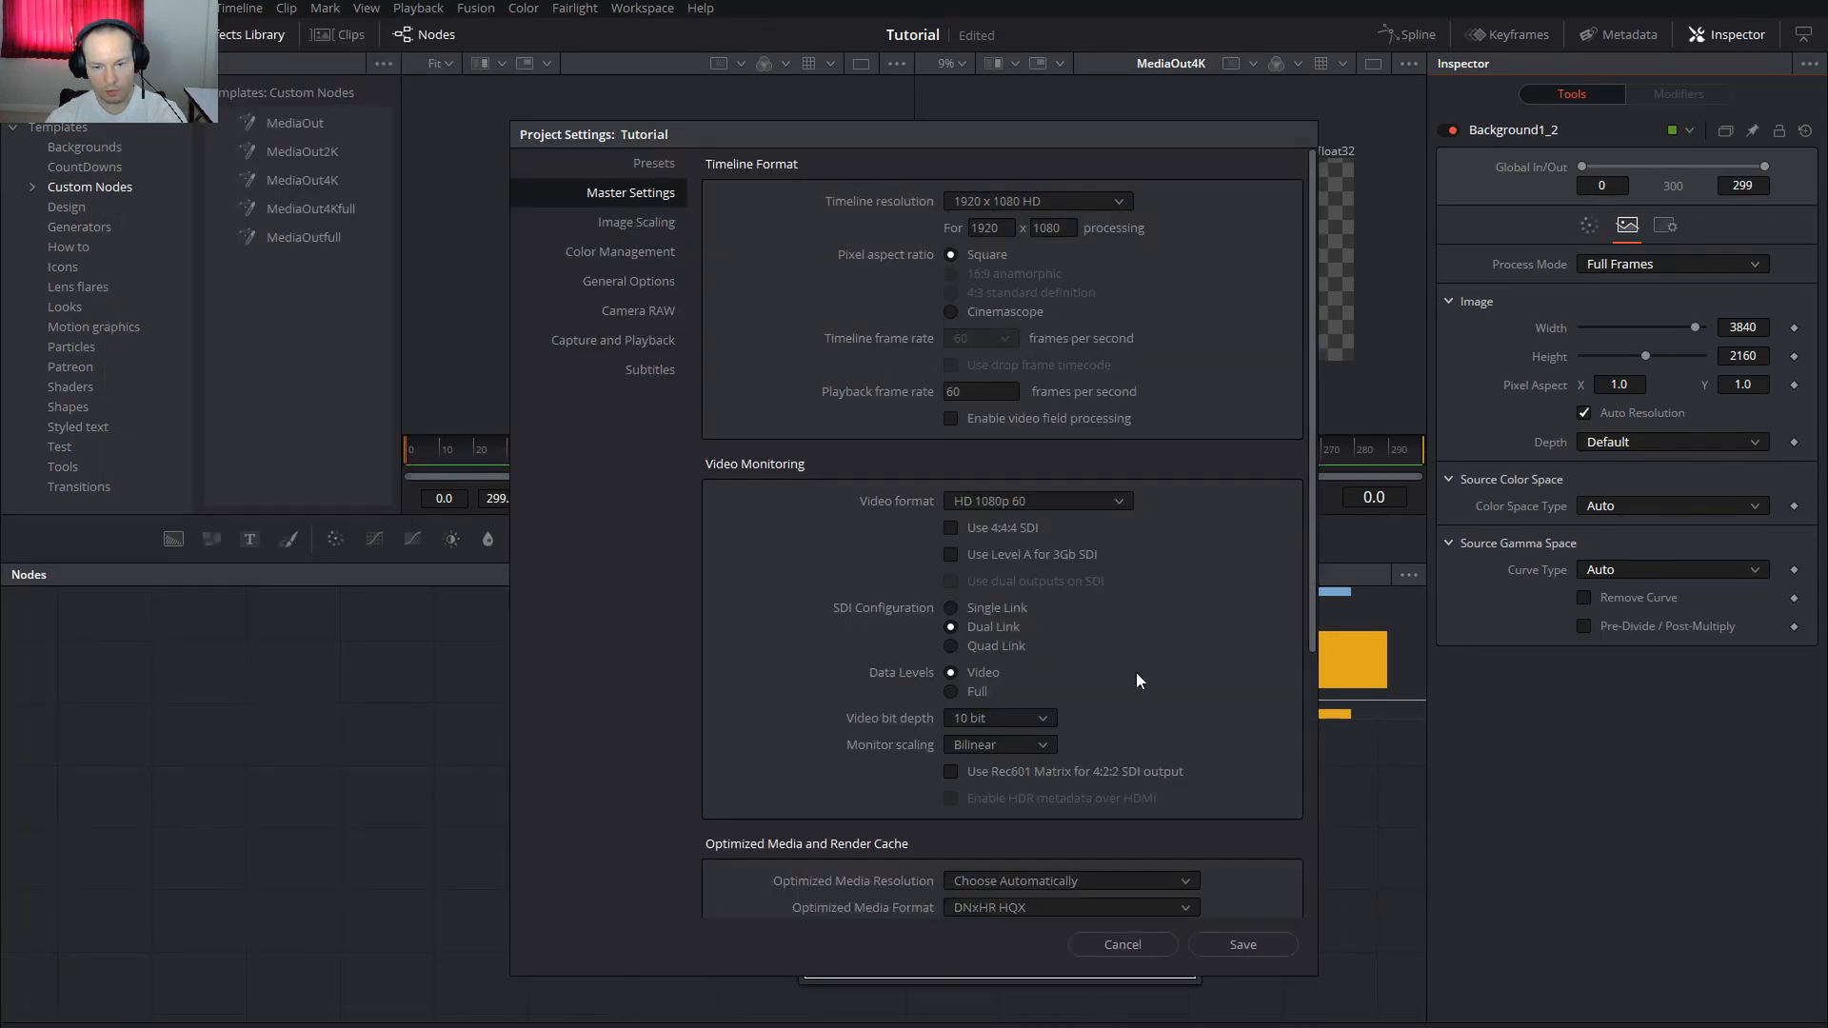
left_click(1247, 945)
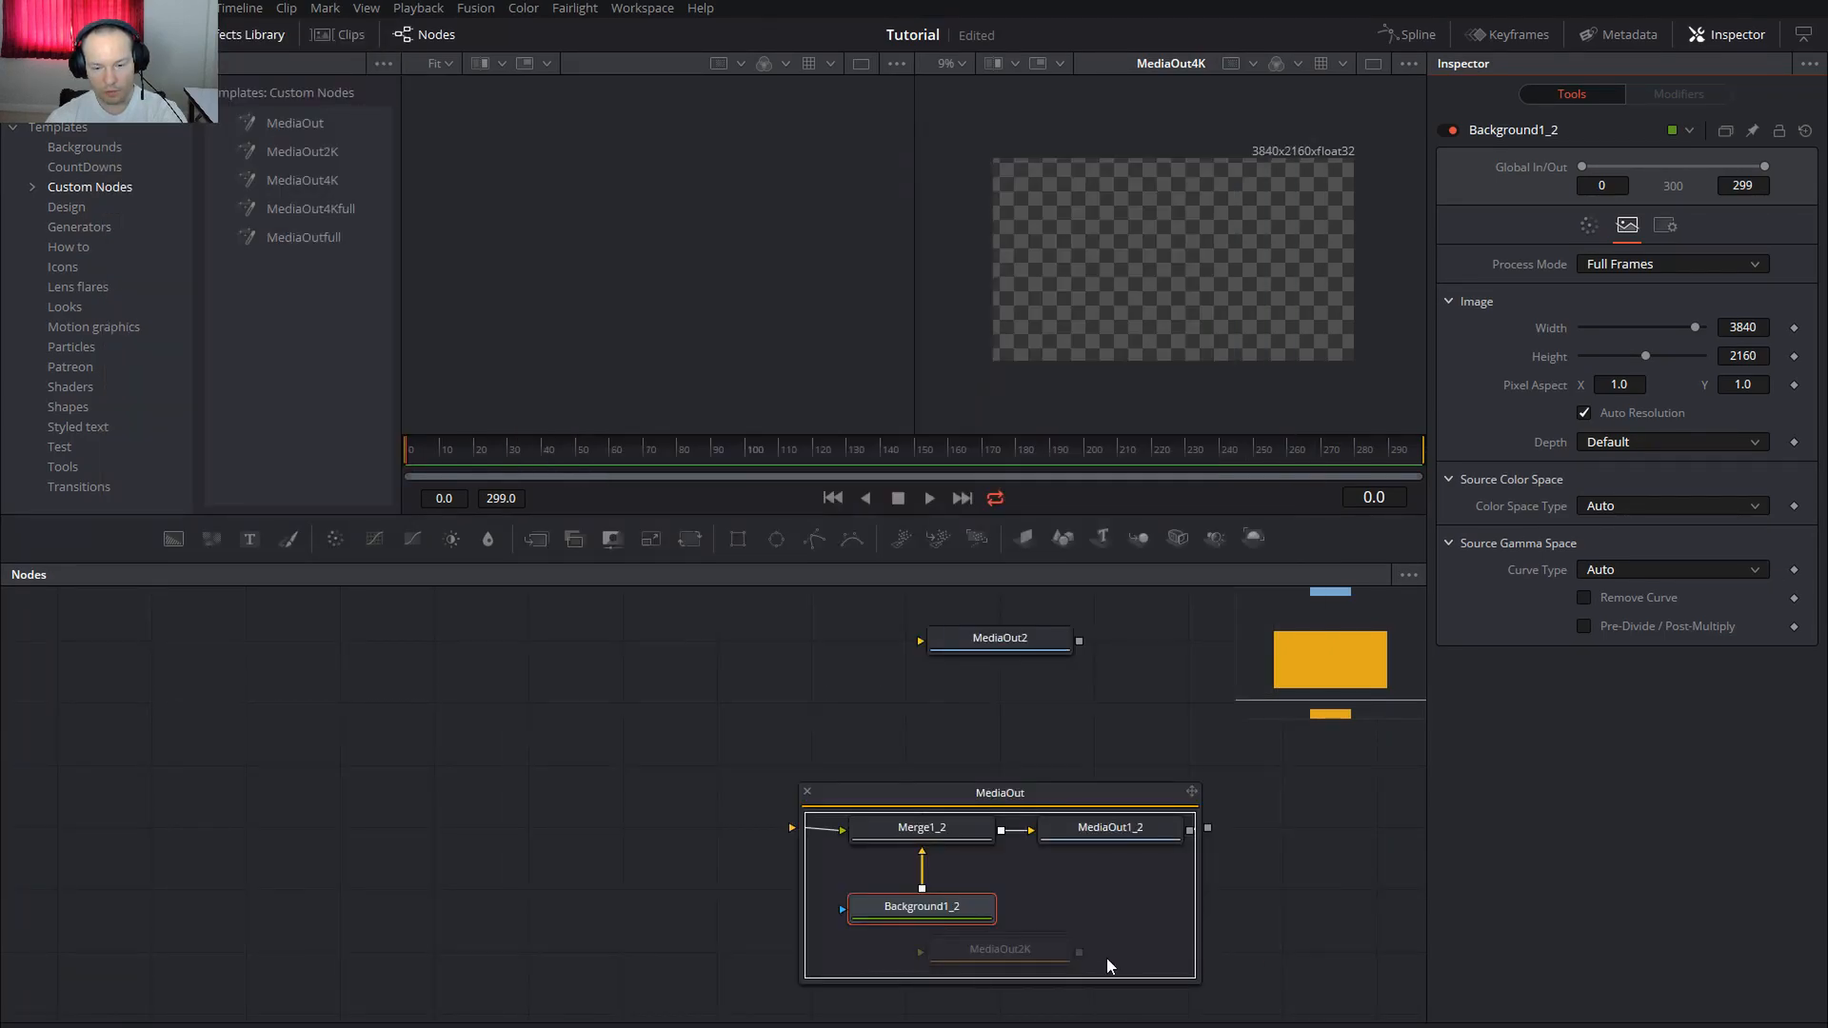
left_click(807, 793)
Delete the MediaOut2K and MediaOut4K template nodes, then inspect MediaOut2 and MediaOut
left_click(1037, 824)
scroll(1075, 826, "down", 2)
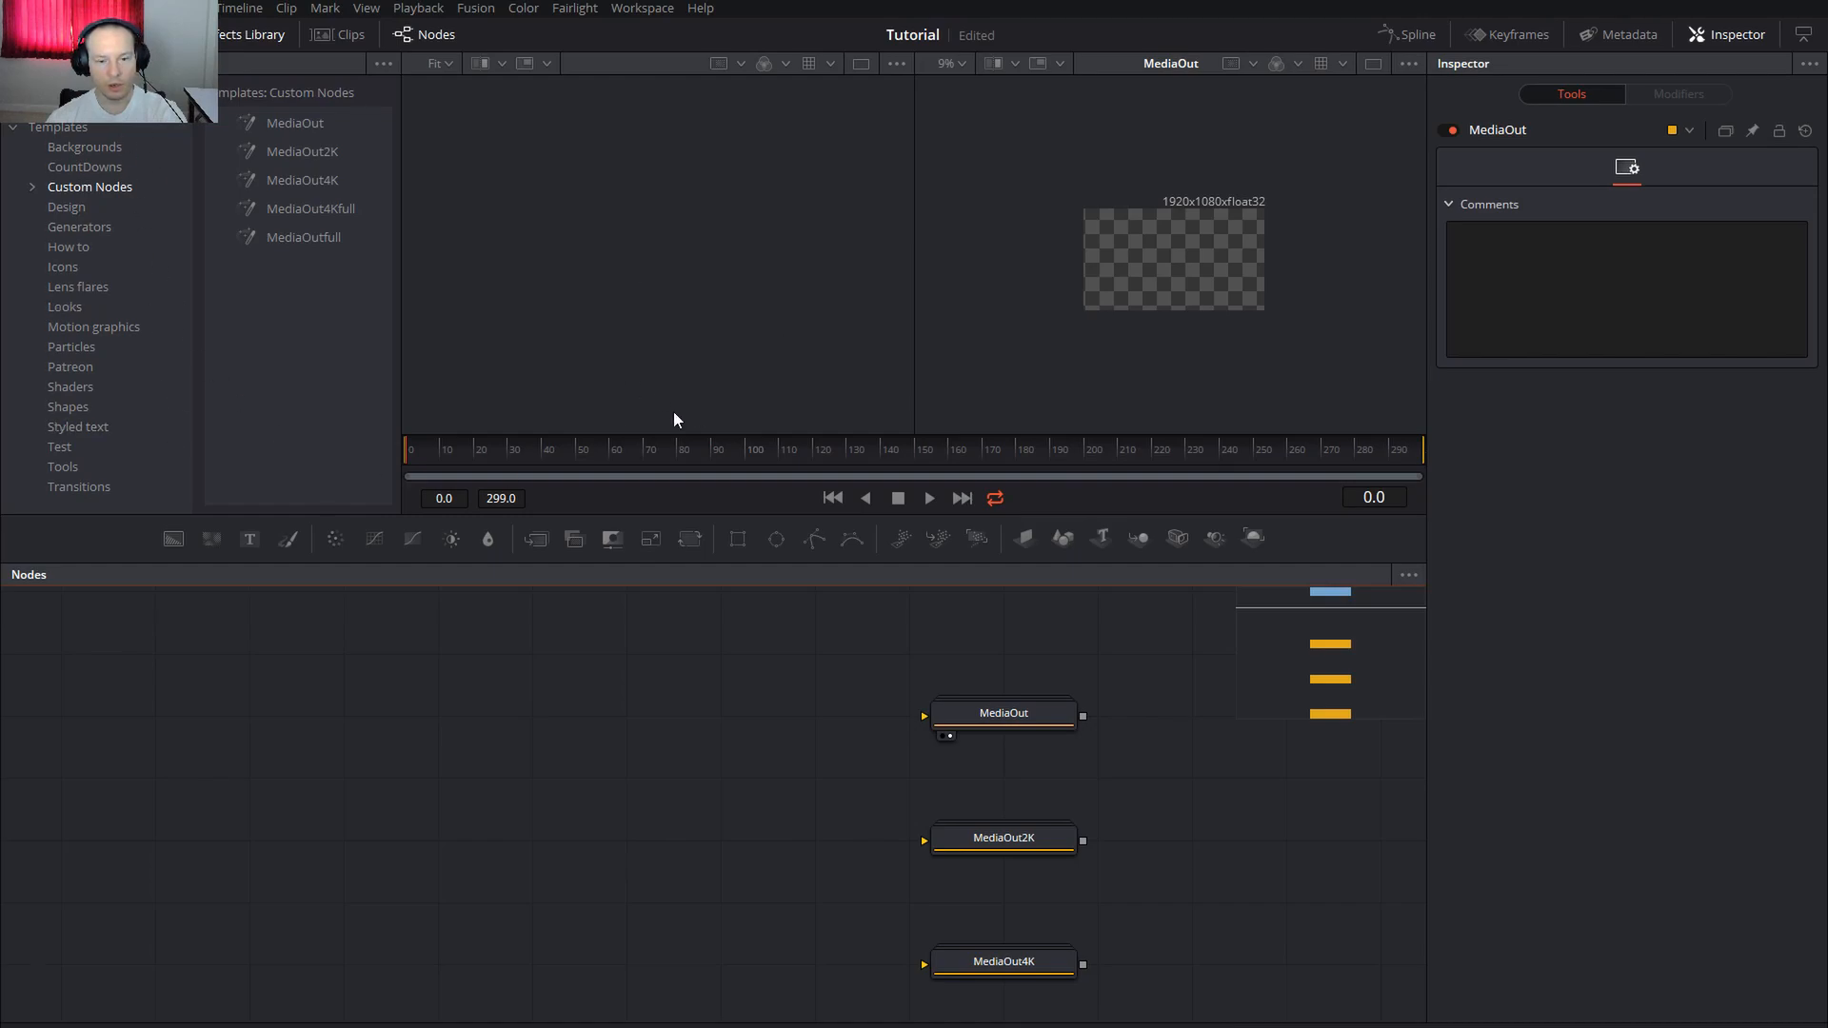
left_click_drag(725, 739, 737, 733)
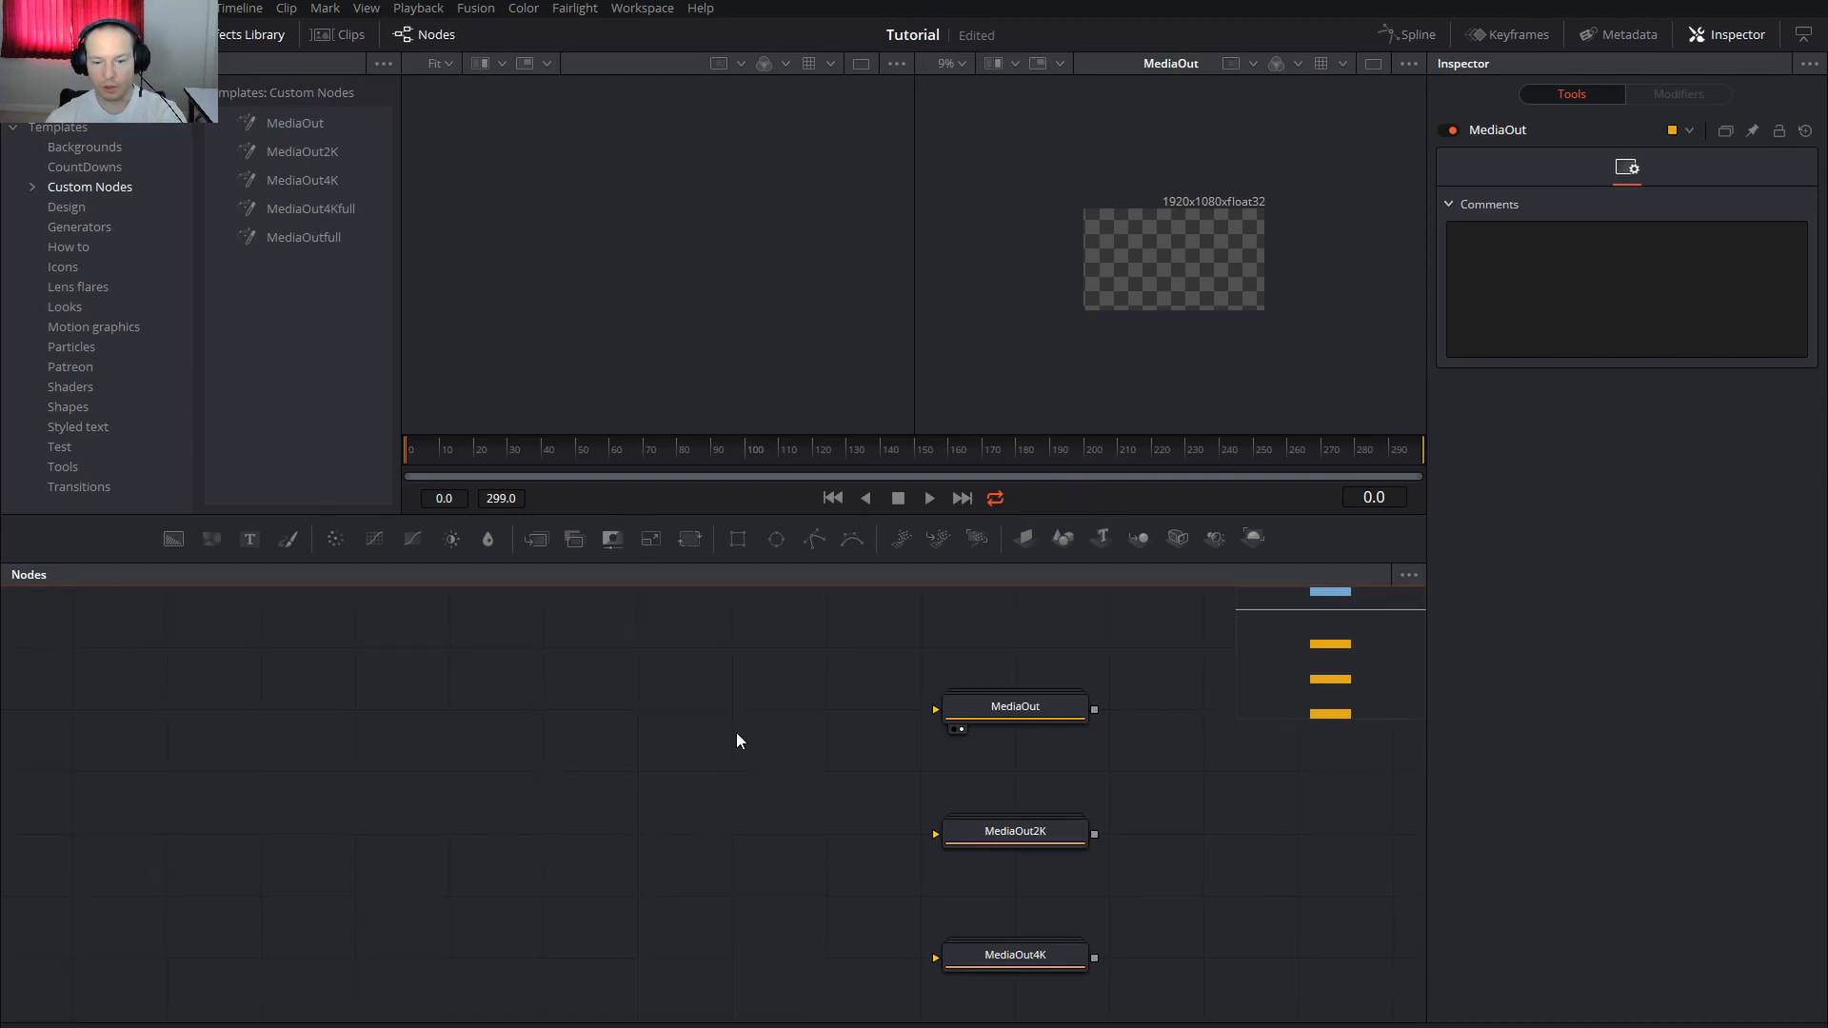
key("Delete")
left_click_drag(865, 637, 1174, 726)
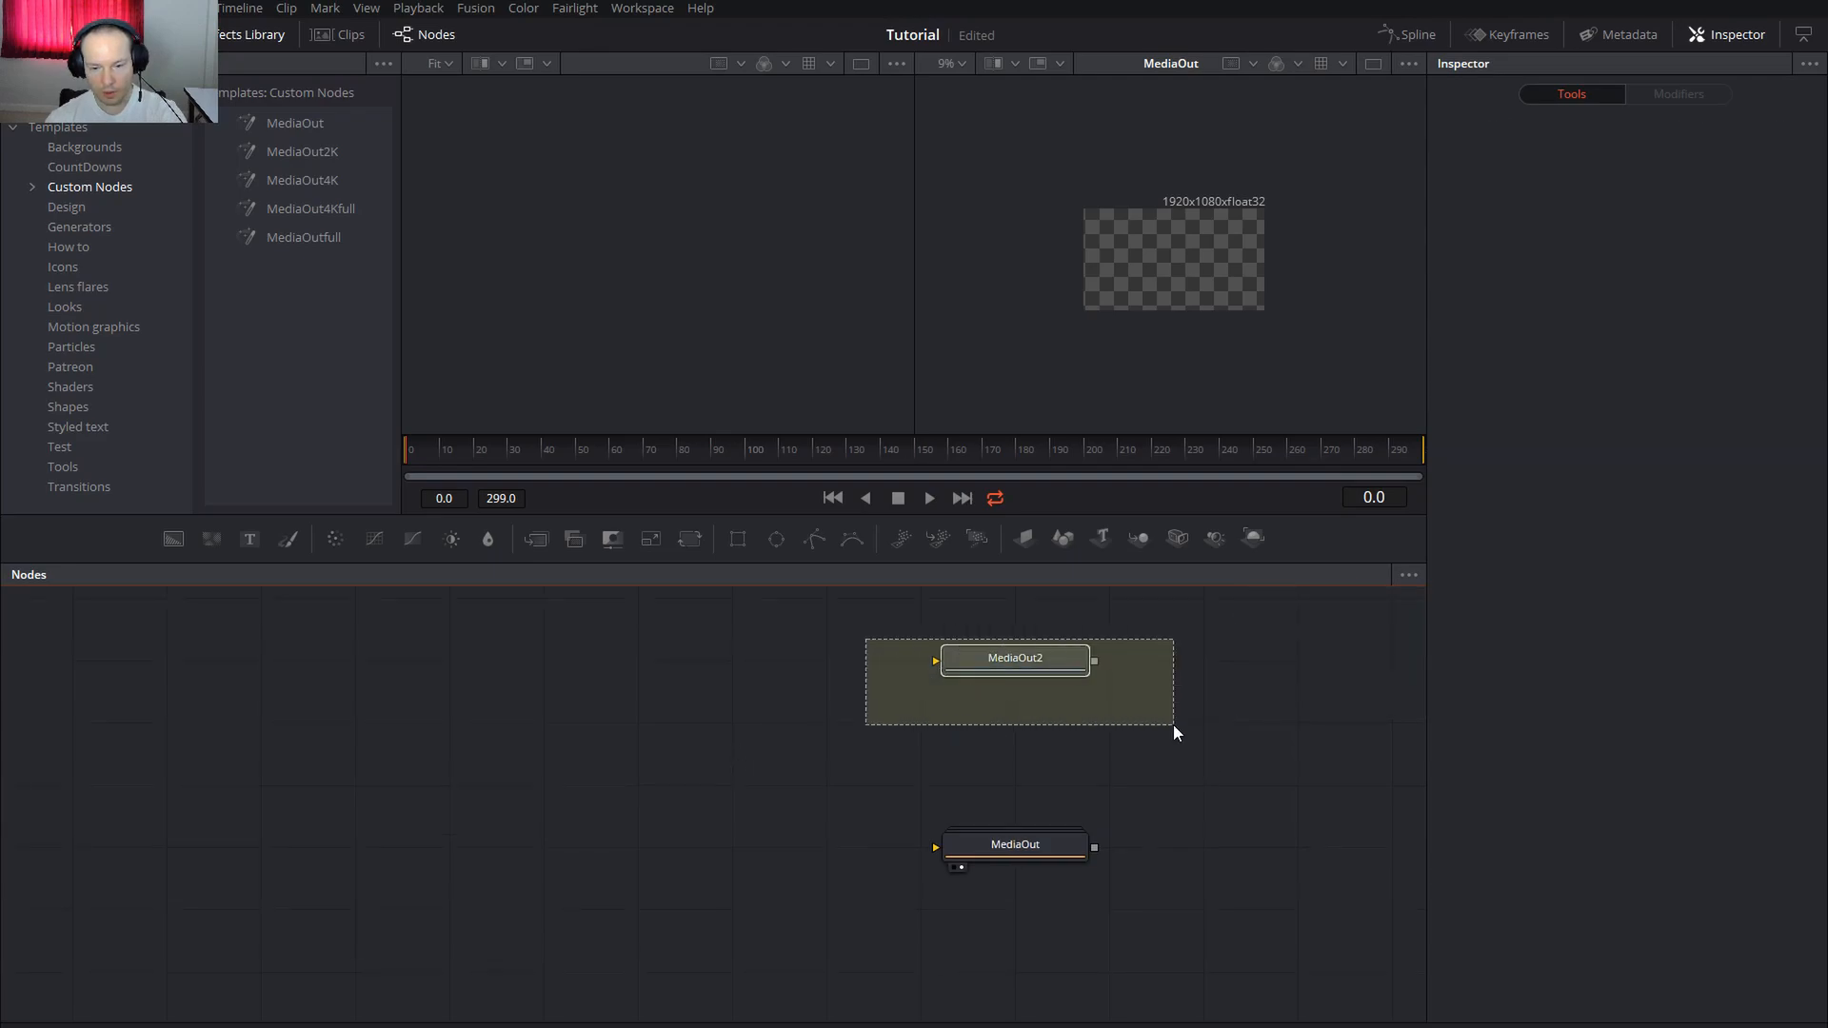
left_click(1020, 665)
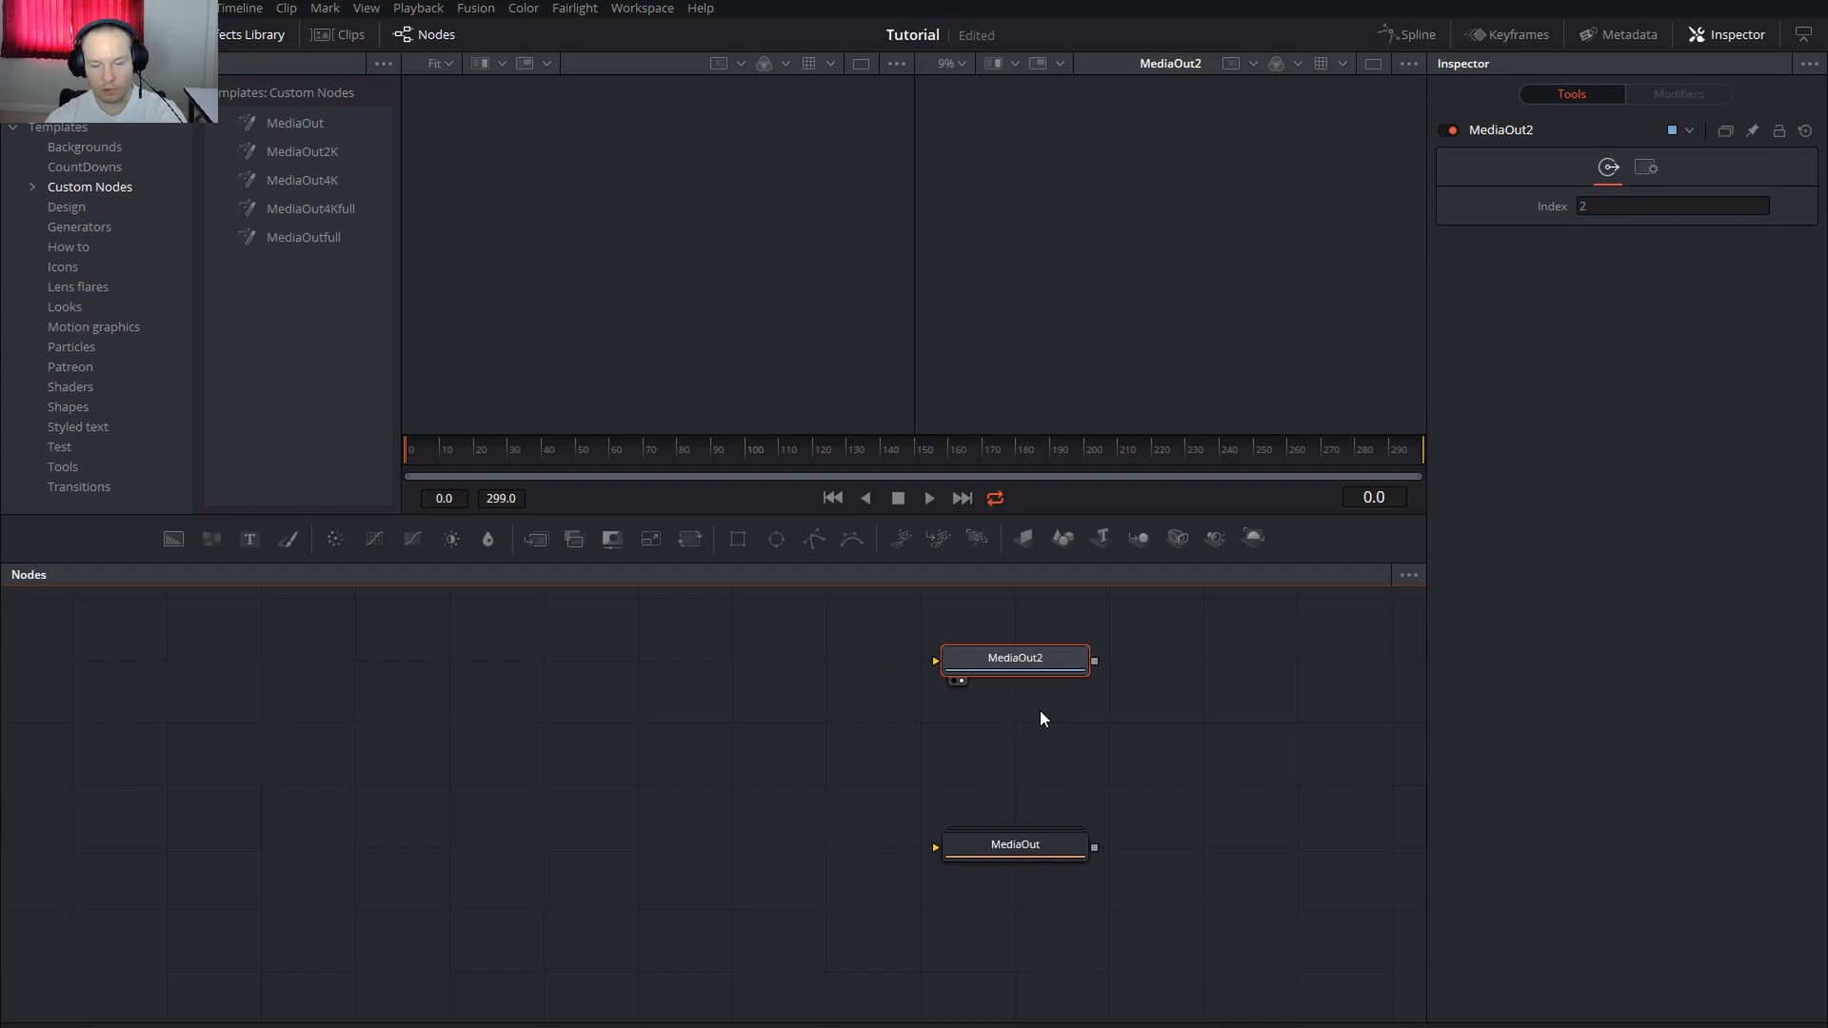
left_click(1019, 850)
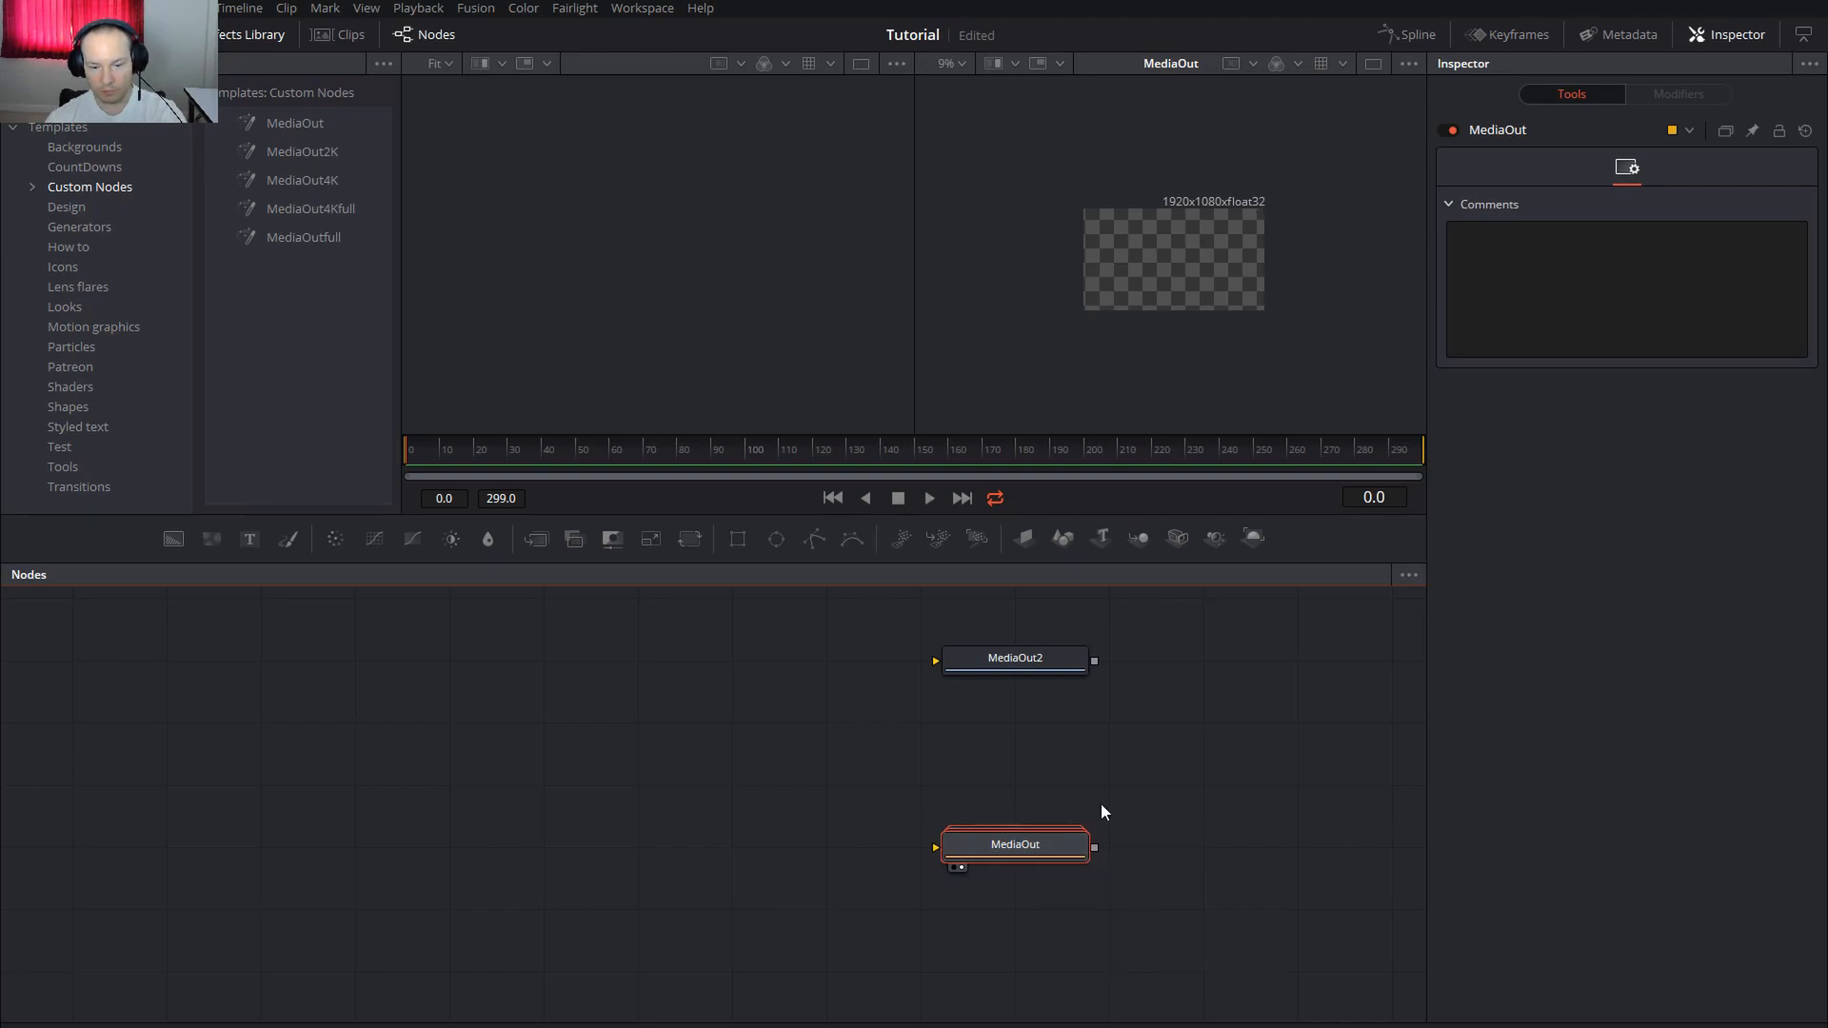
Expand the MediaOut group and check Background1_2's Background colour settings
double_click(1021, 843)
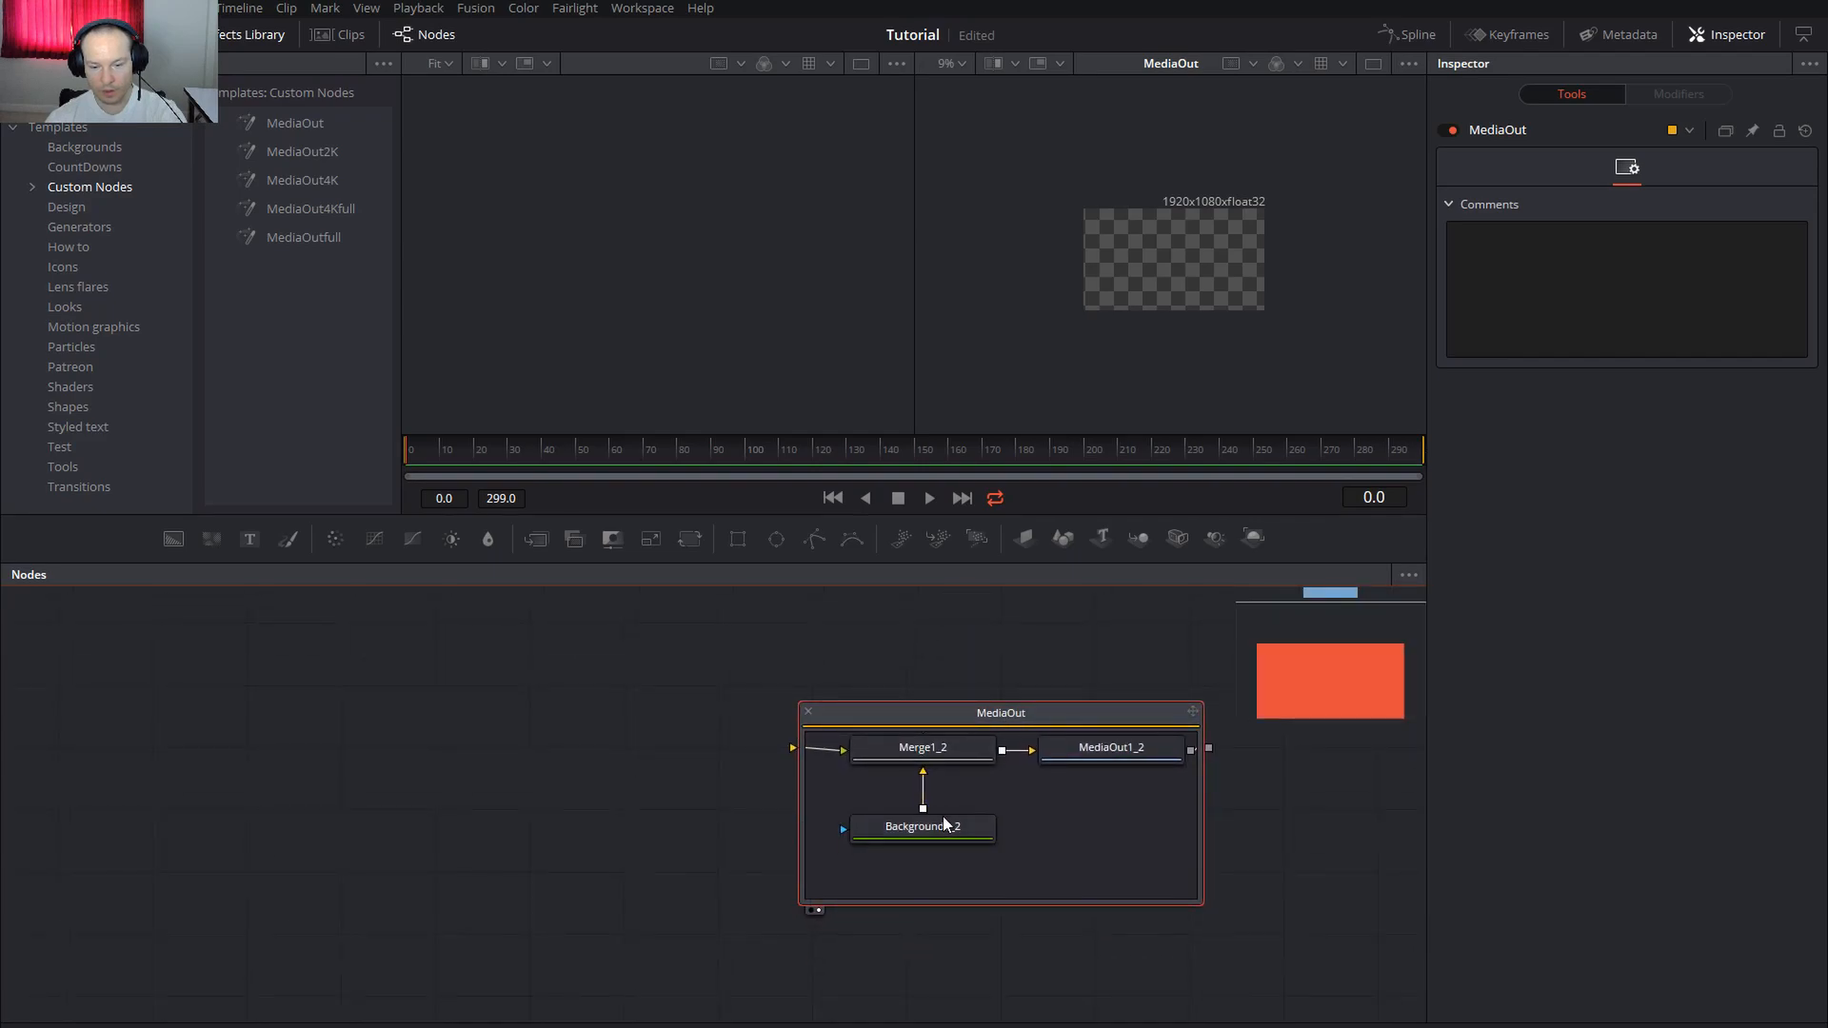
left_click(942, 823)
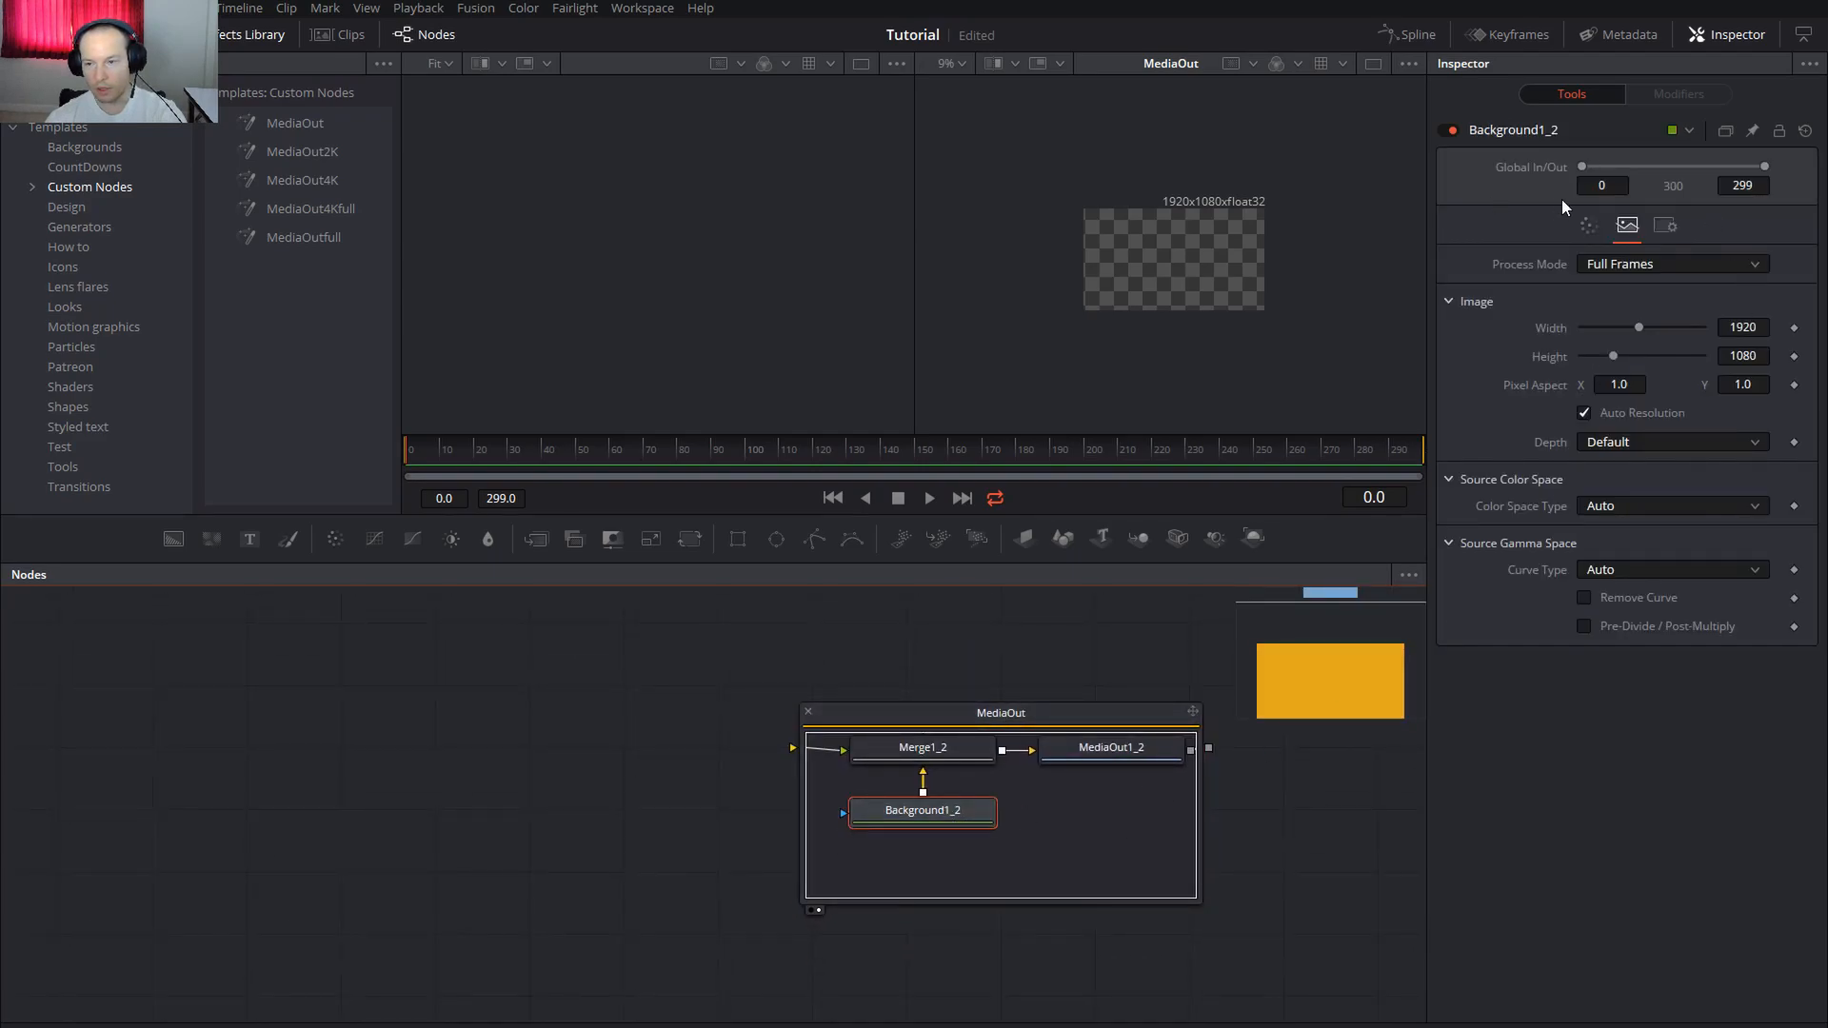
left_click(1588, 225)
left_click_drag(1636, 413, 1759, 489)
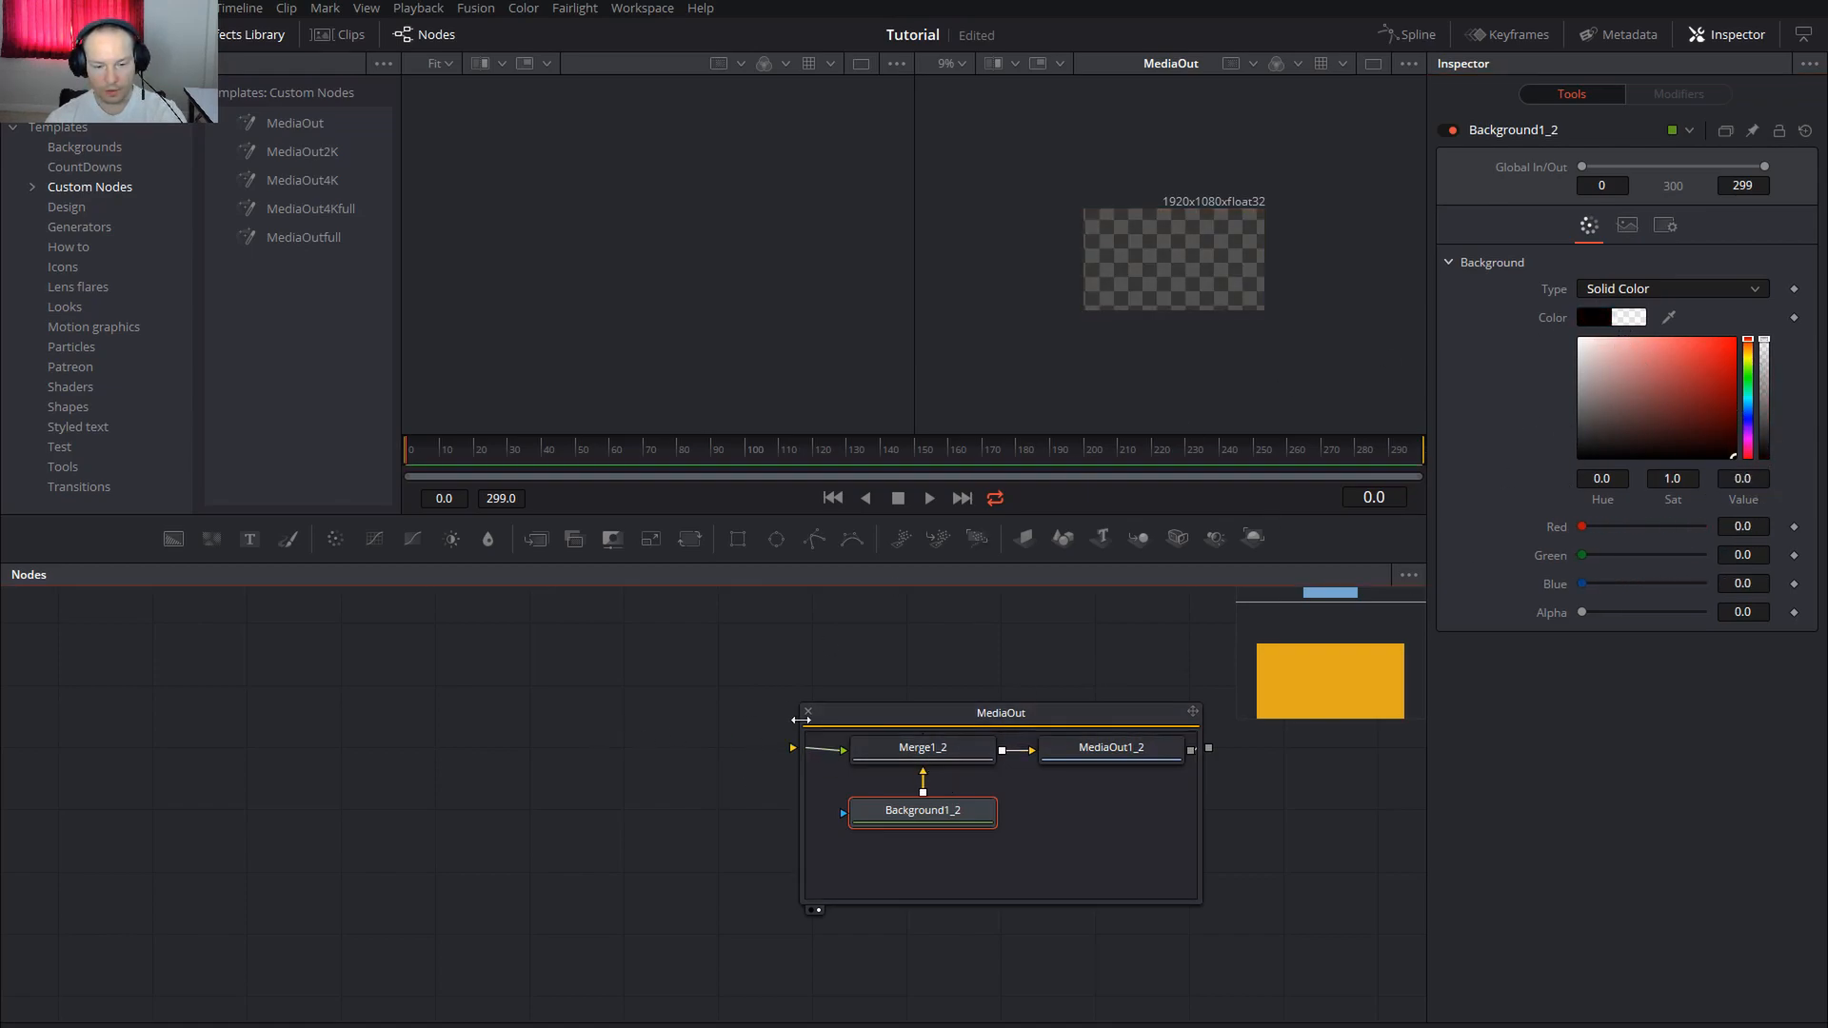
Collapse the MediaOut group and delete the leftover MediaOut2 node
left_click(807, 711)
left_click_drag(1095, 660, 951, 609)
key("Delete")
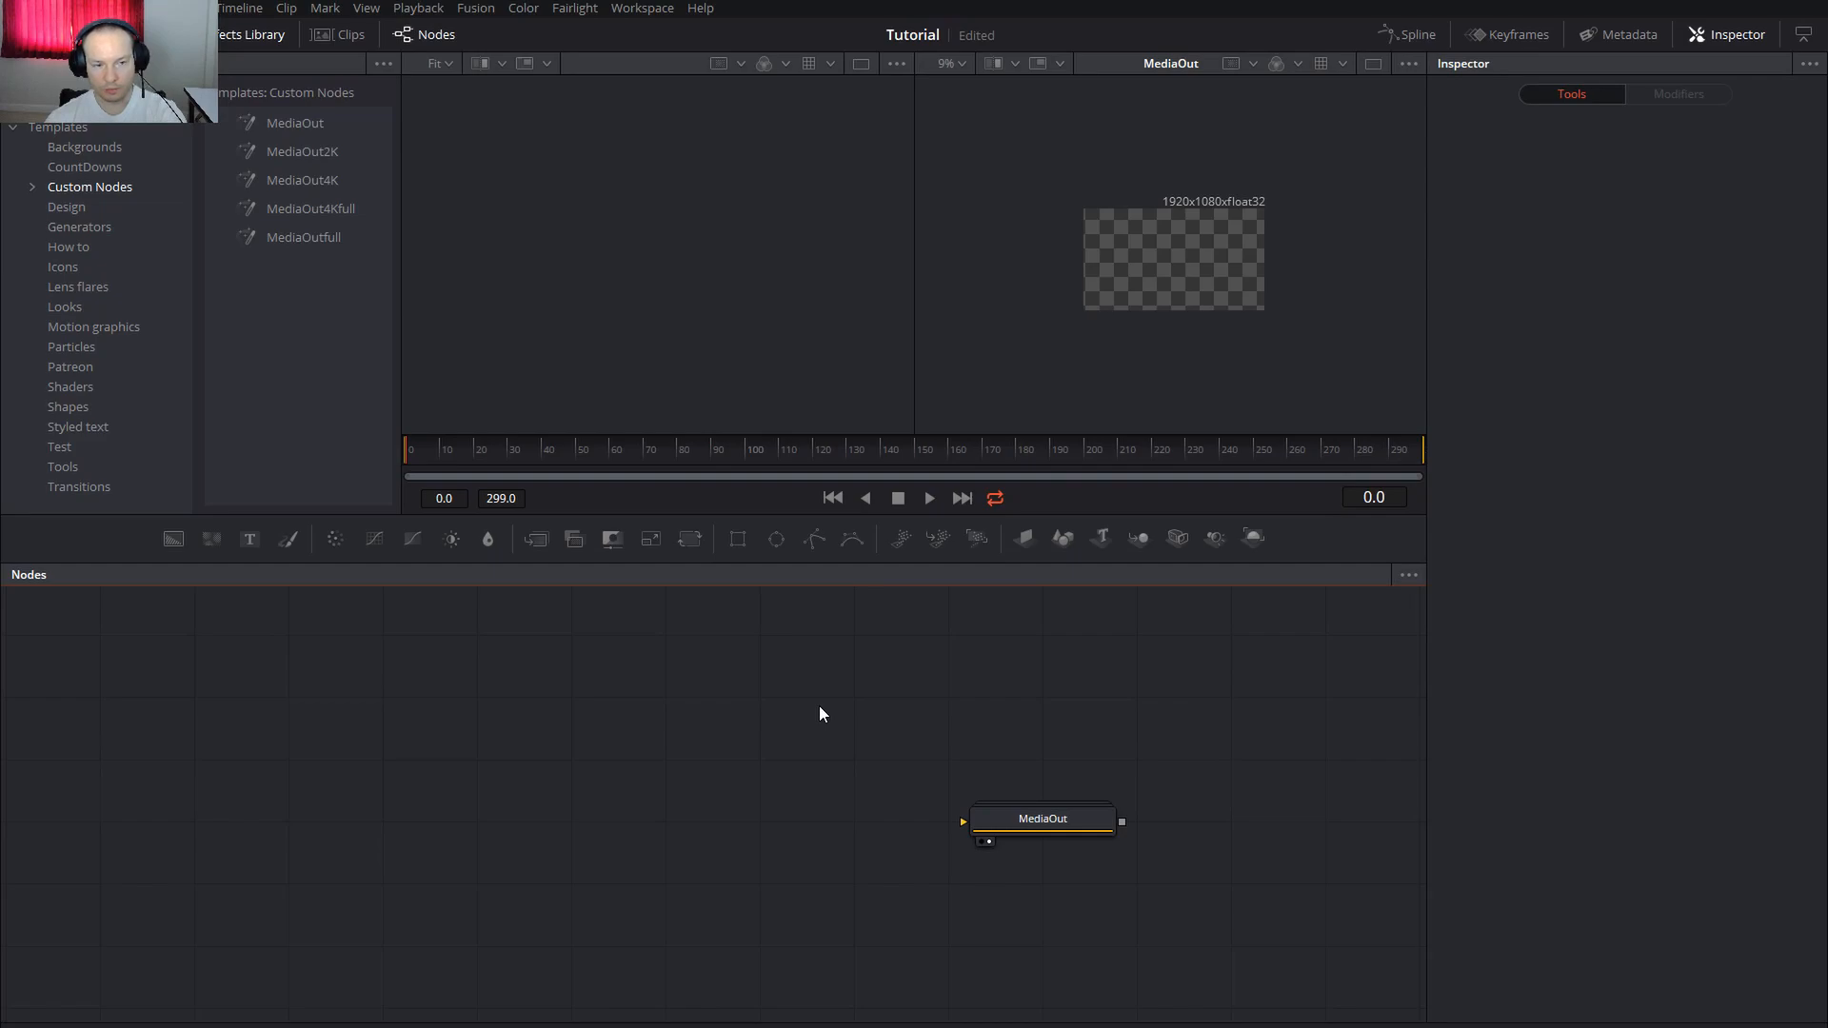
left_click_drag(299, 800, 465, 795)
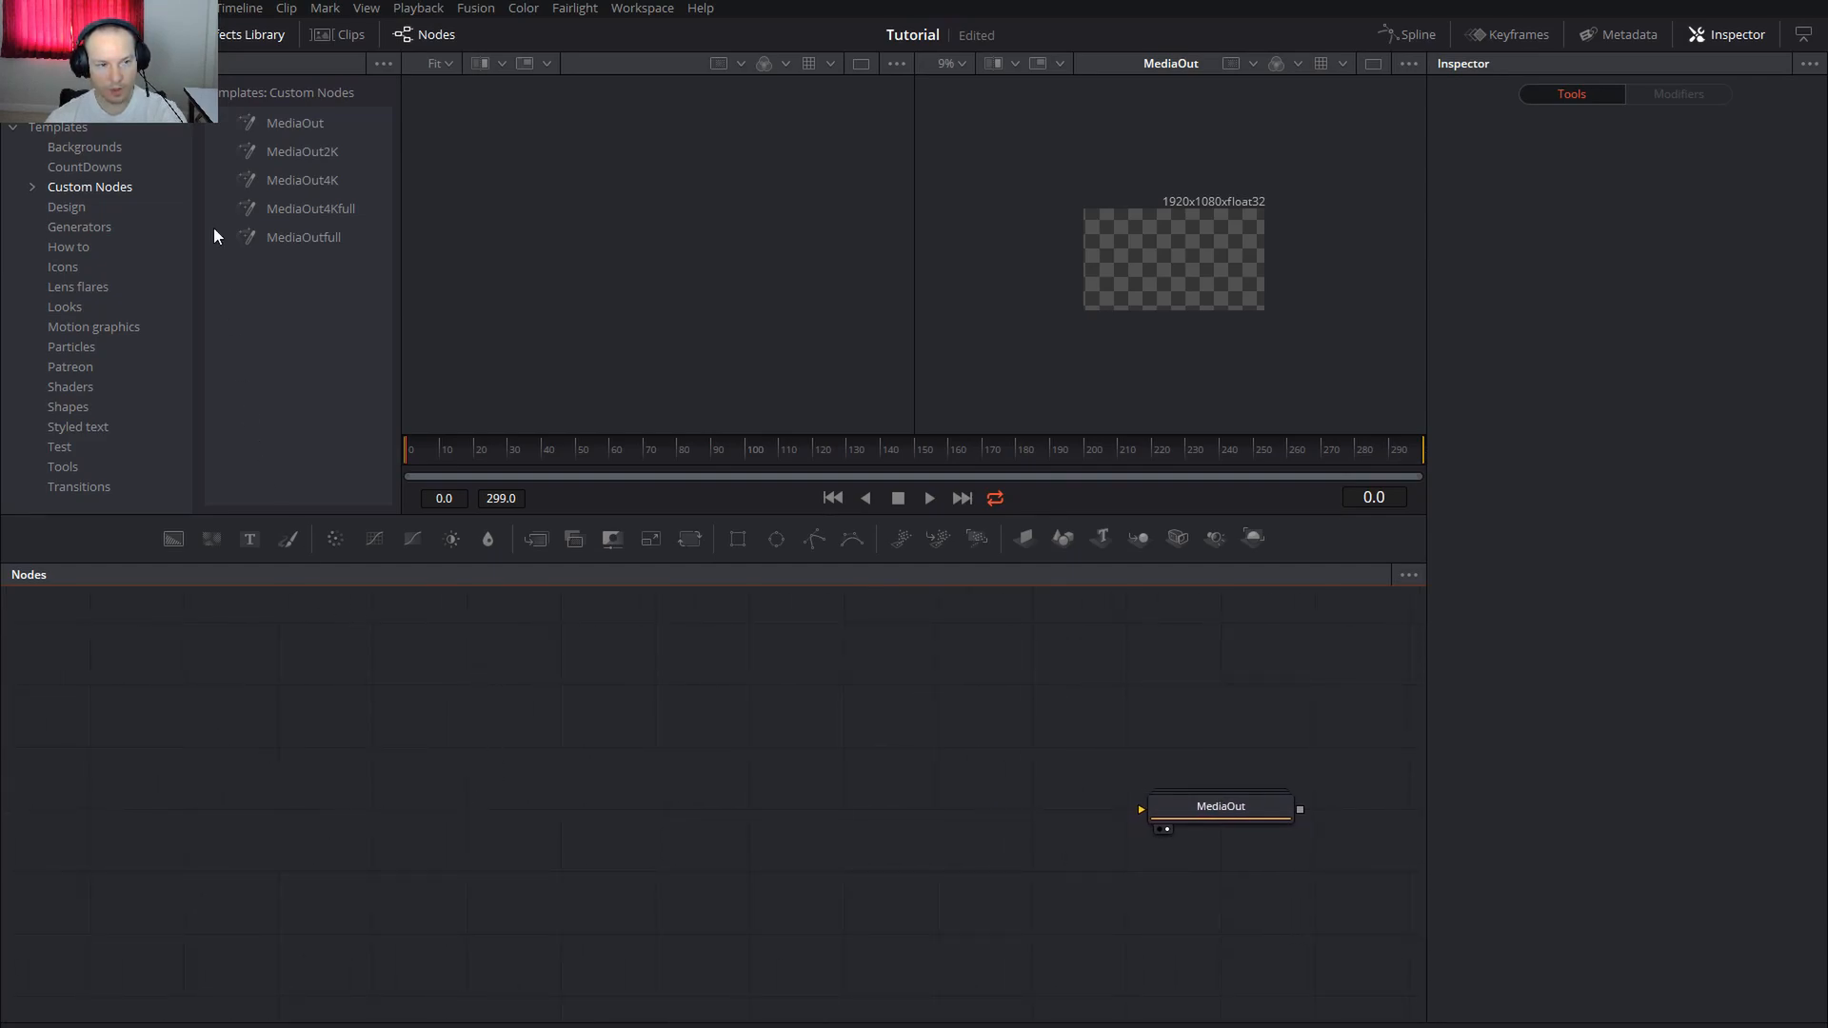
Close the Effects Library to widen the viewers
left_click(11, 127)
left_click(248, 38)
left_click(689, 830)
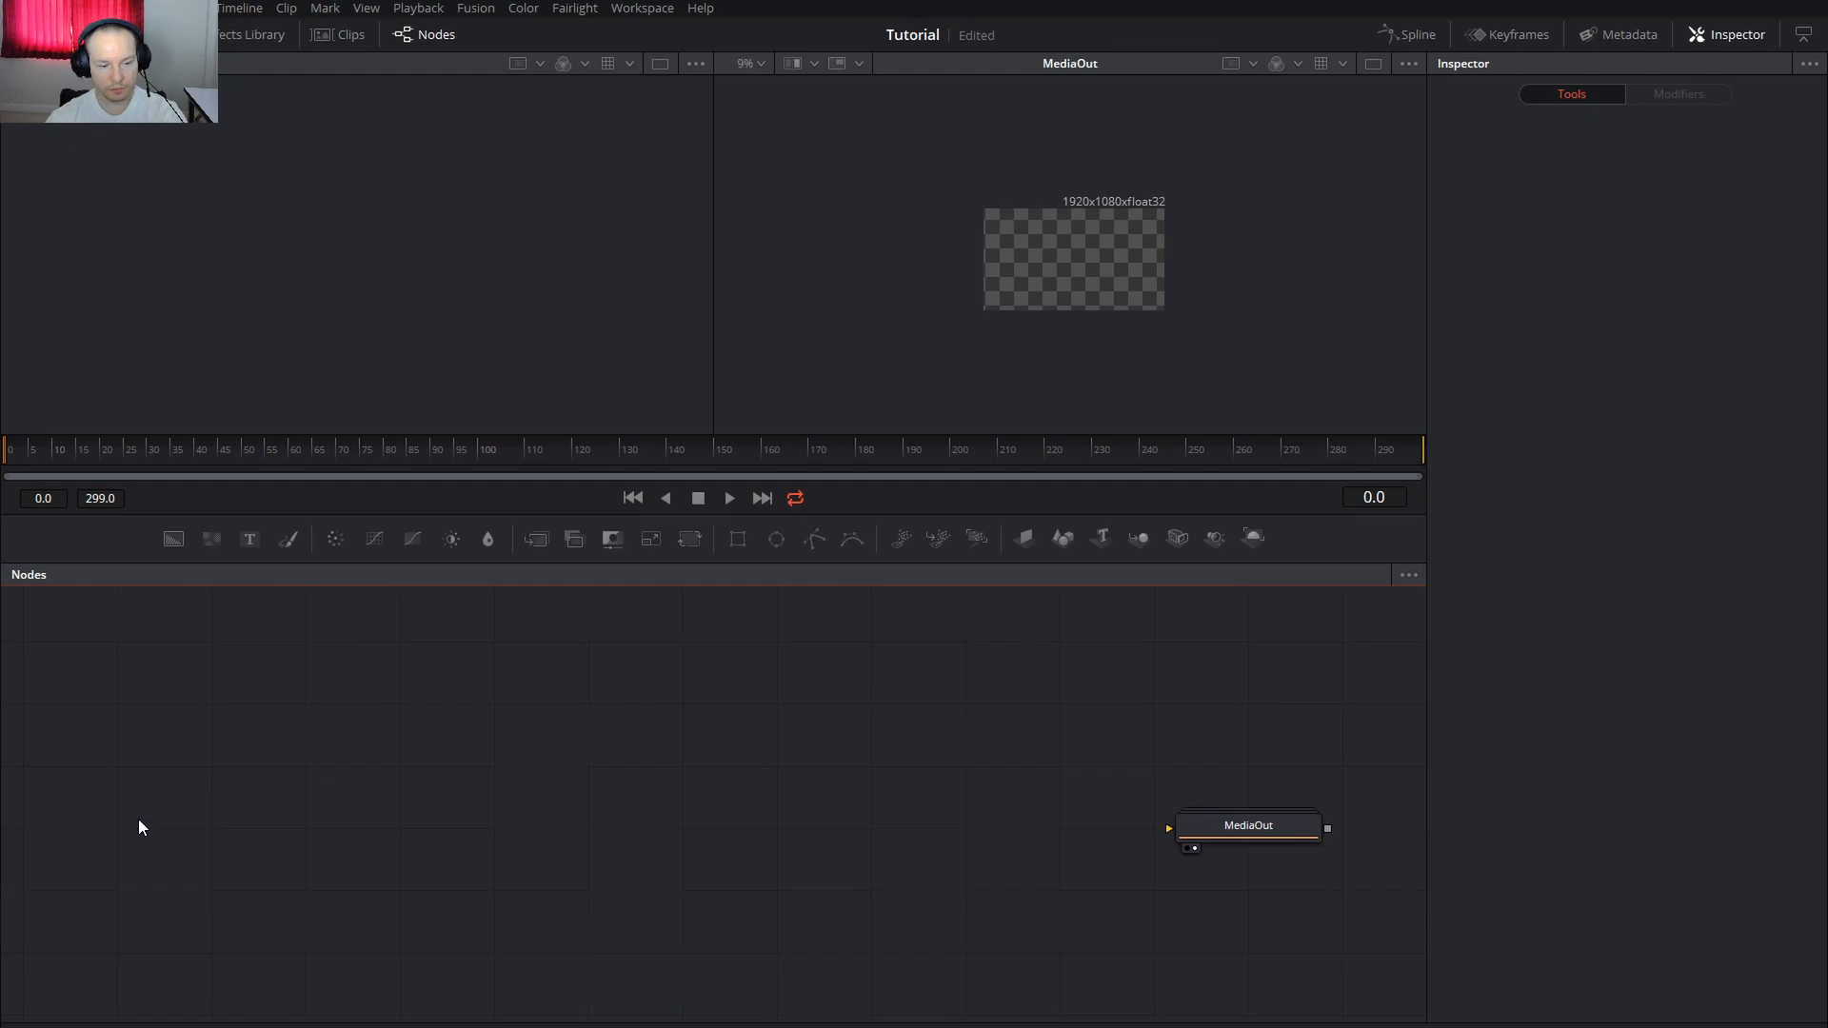
Add a FastNoise node to the comp via the tool search for 'fast'
key("shift+space")
type("fast")
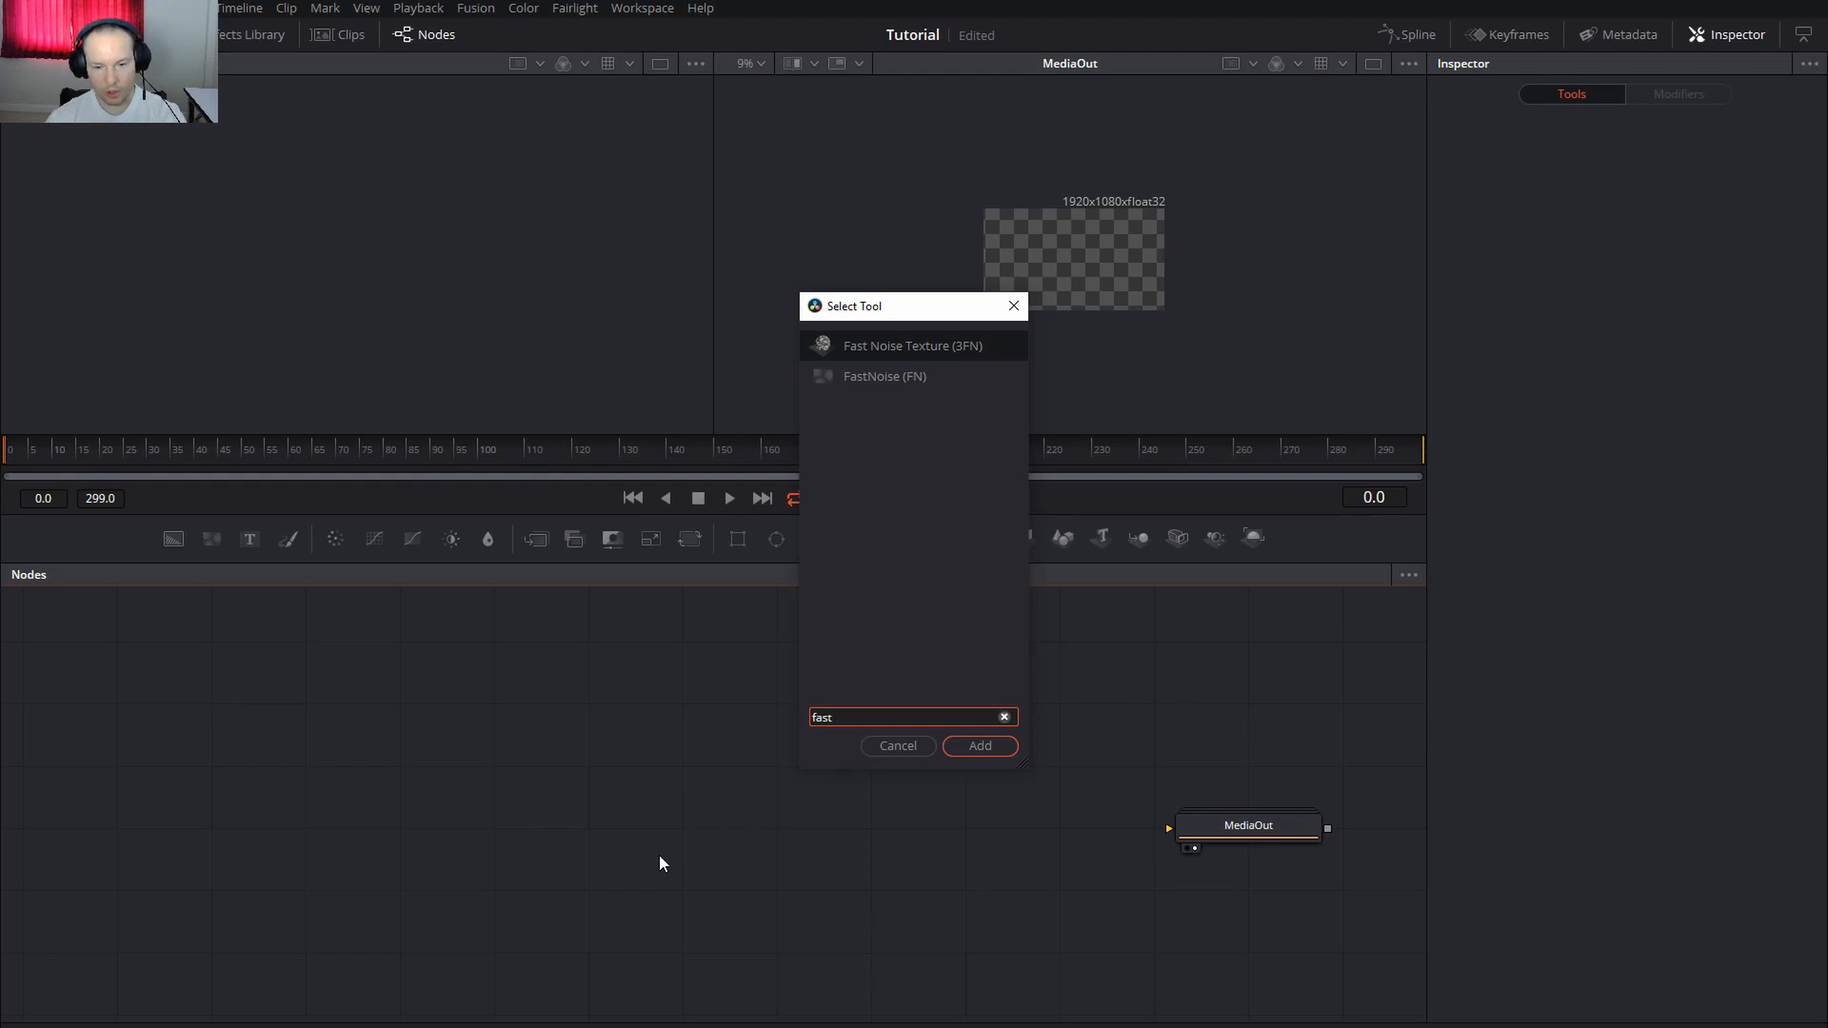
left_click(874, 379)
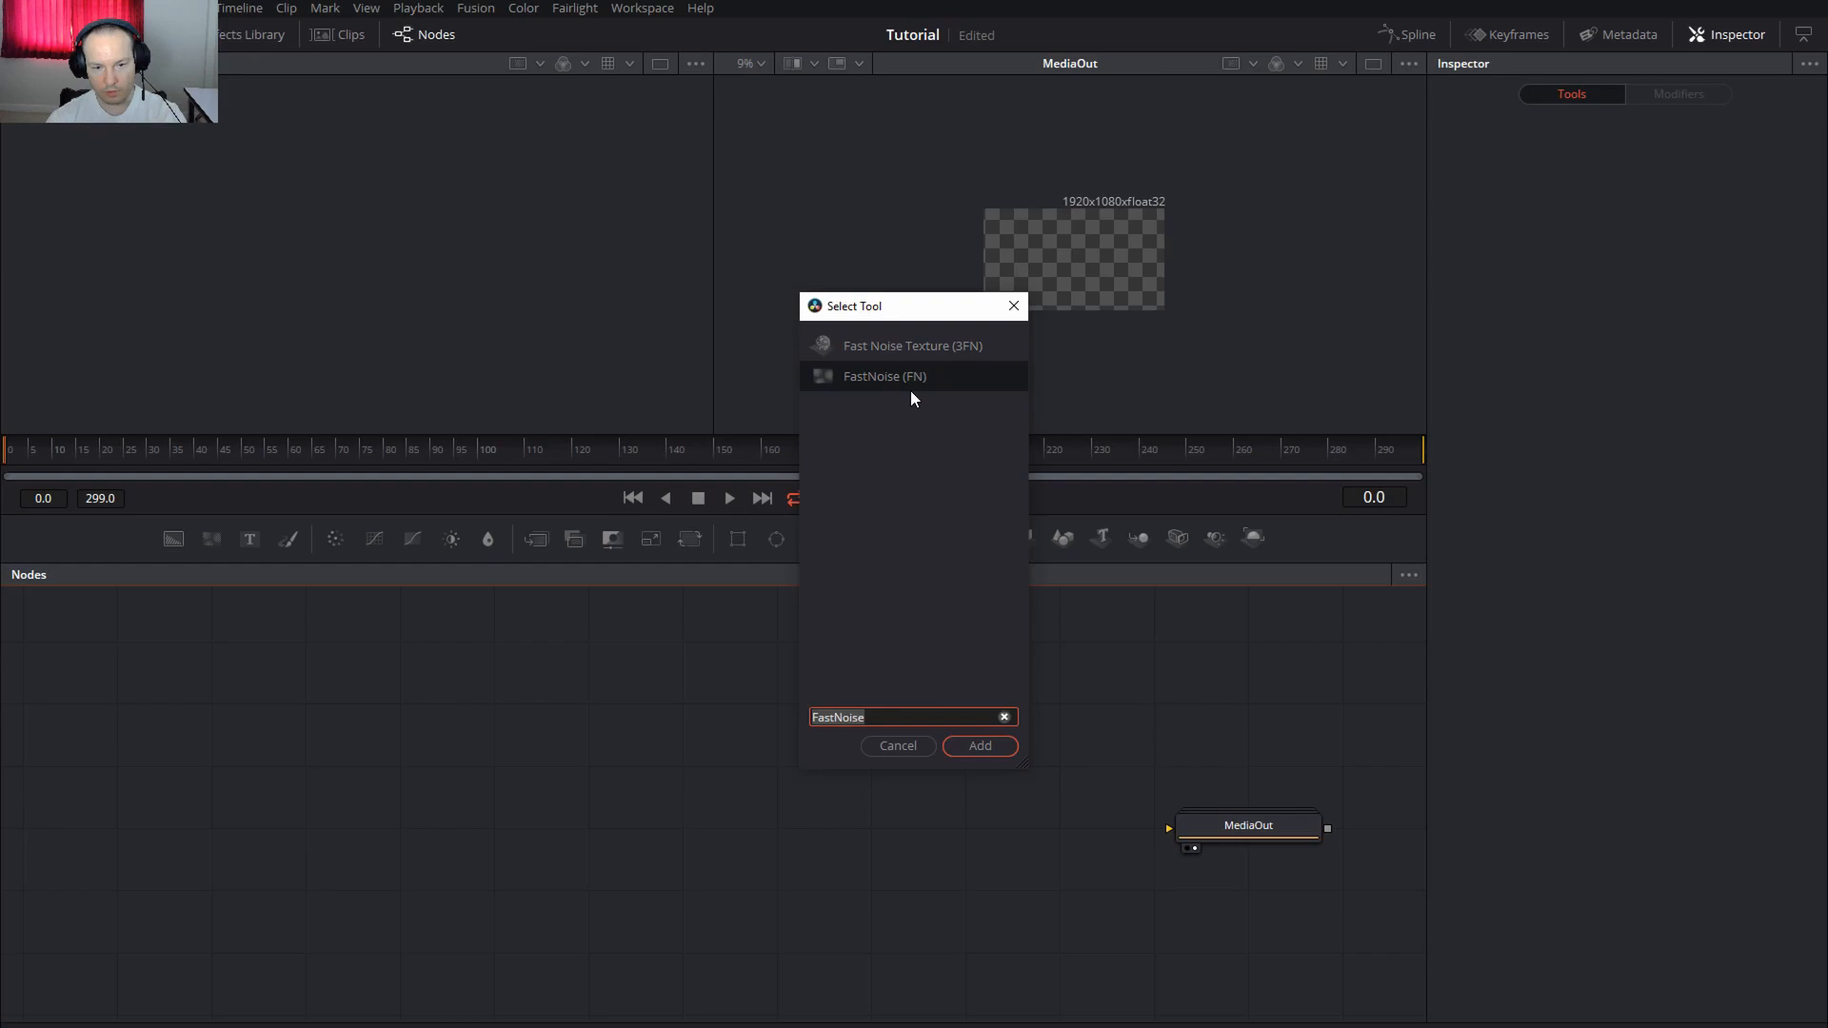
left_click(981, 746)
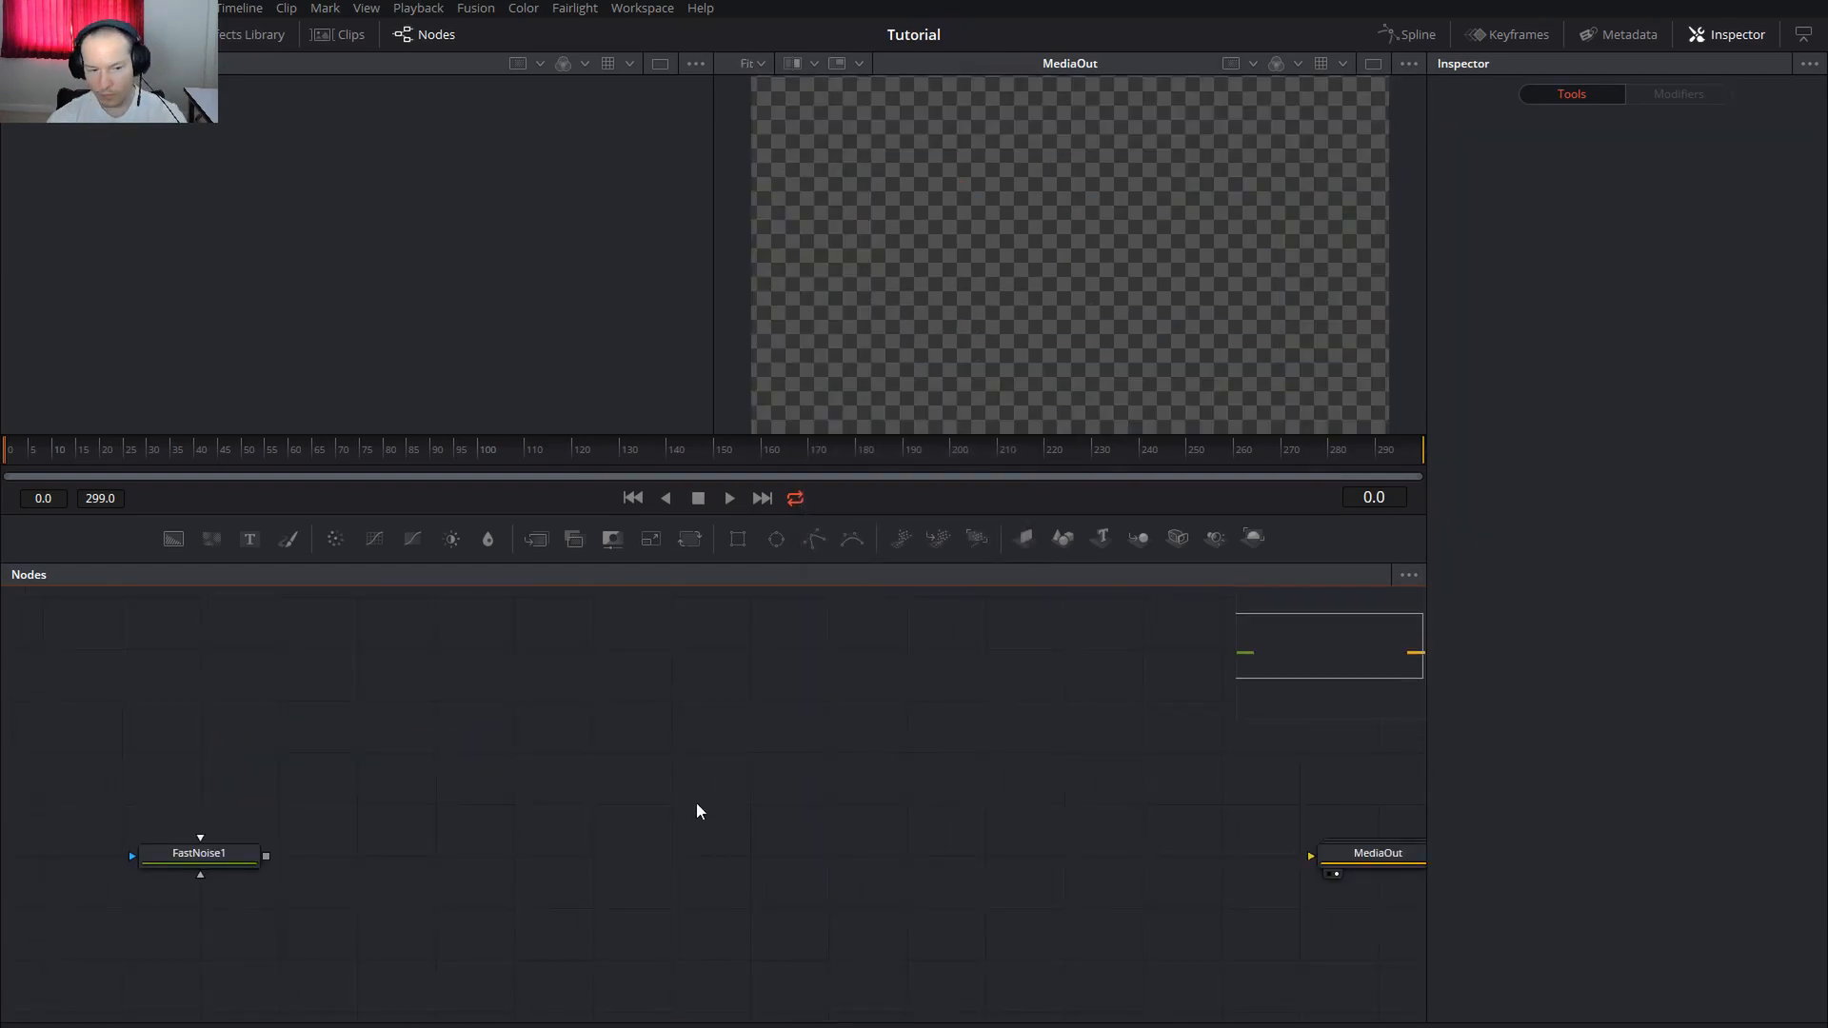
Add a Text1 node, feed FastNoise1 into it, and view FastNoise1
left_click_drag(249, 539, 423, 868)
left_click_drag(270, 859, 430, 861)
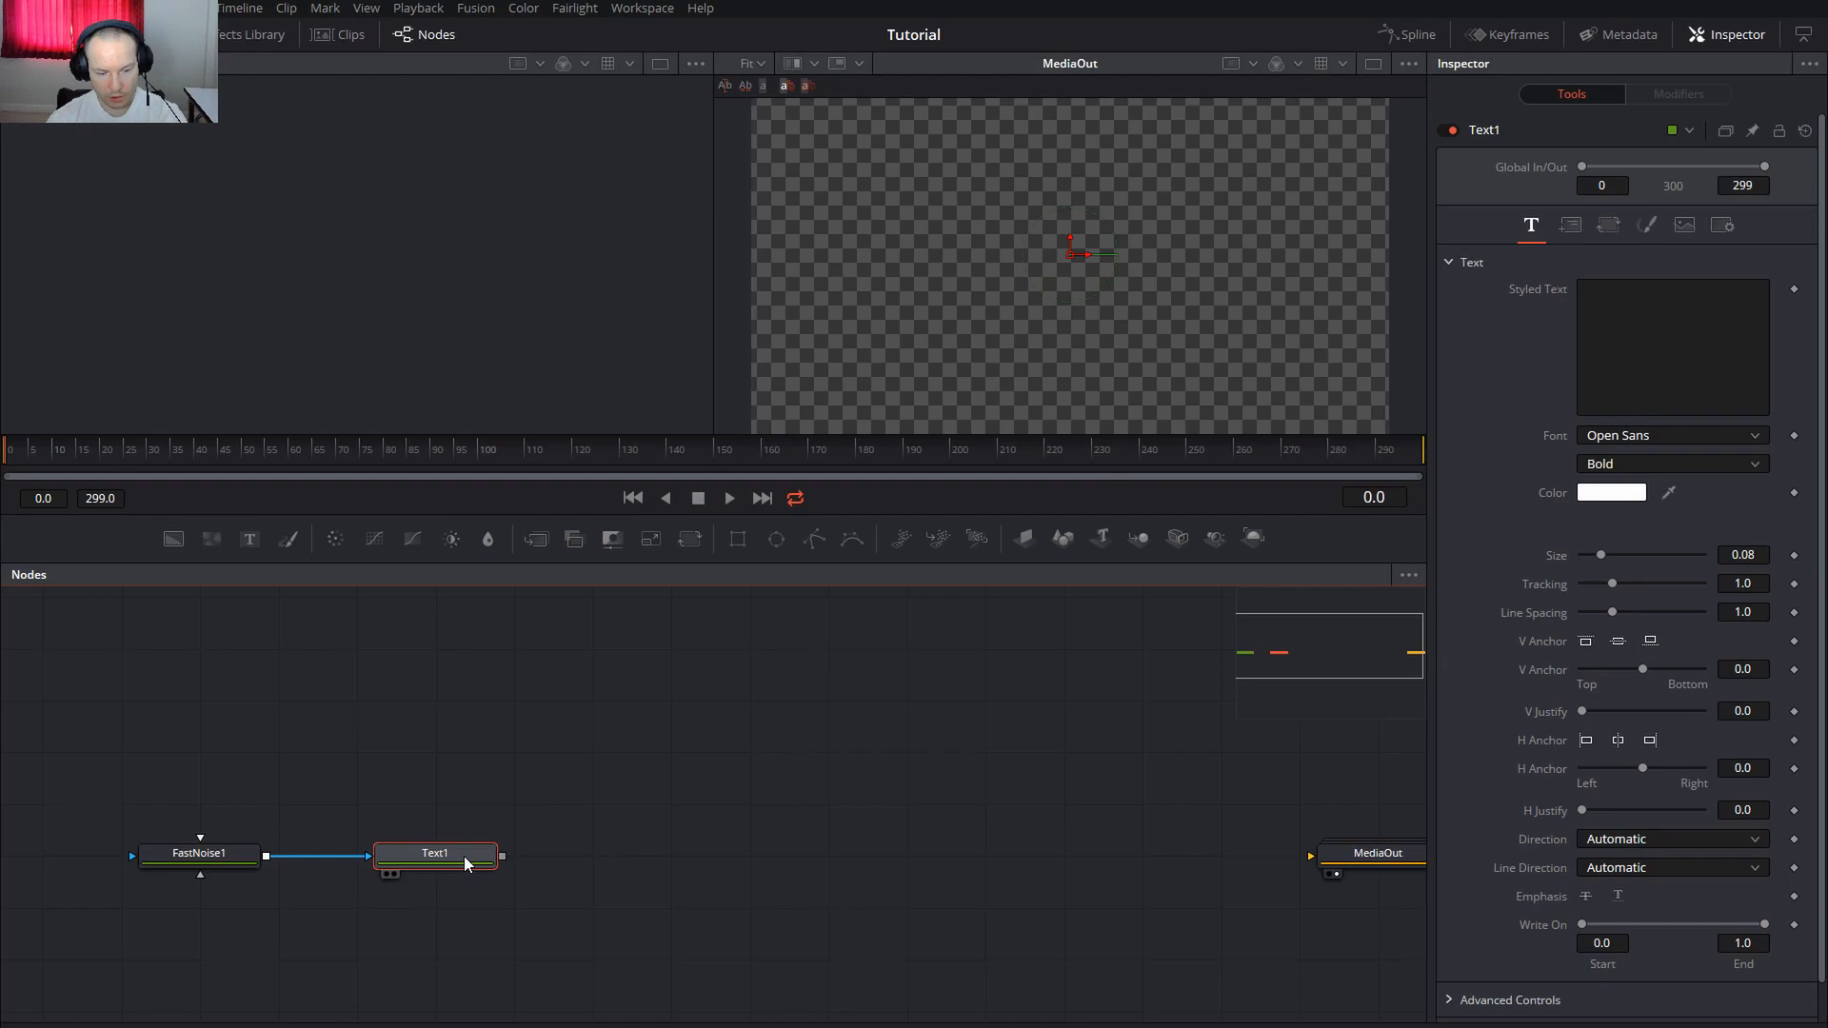
left_click(215, 861)
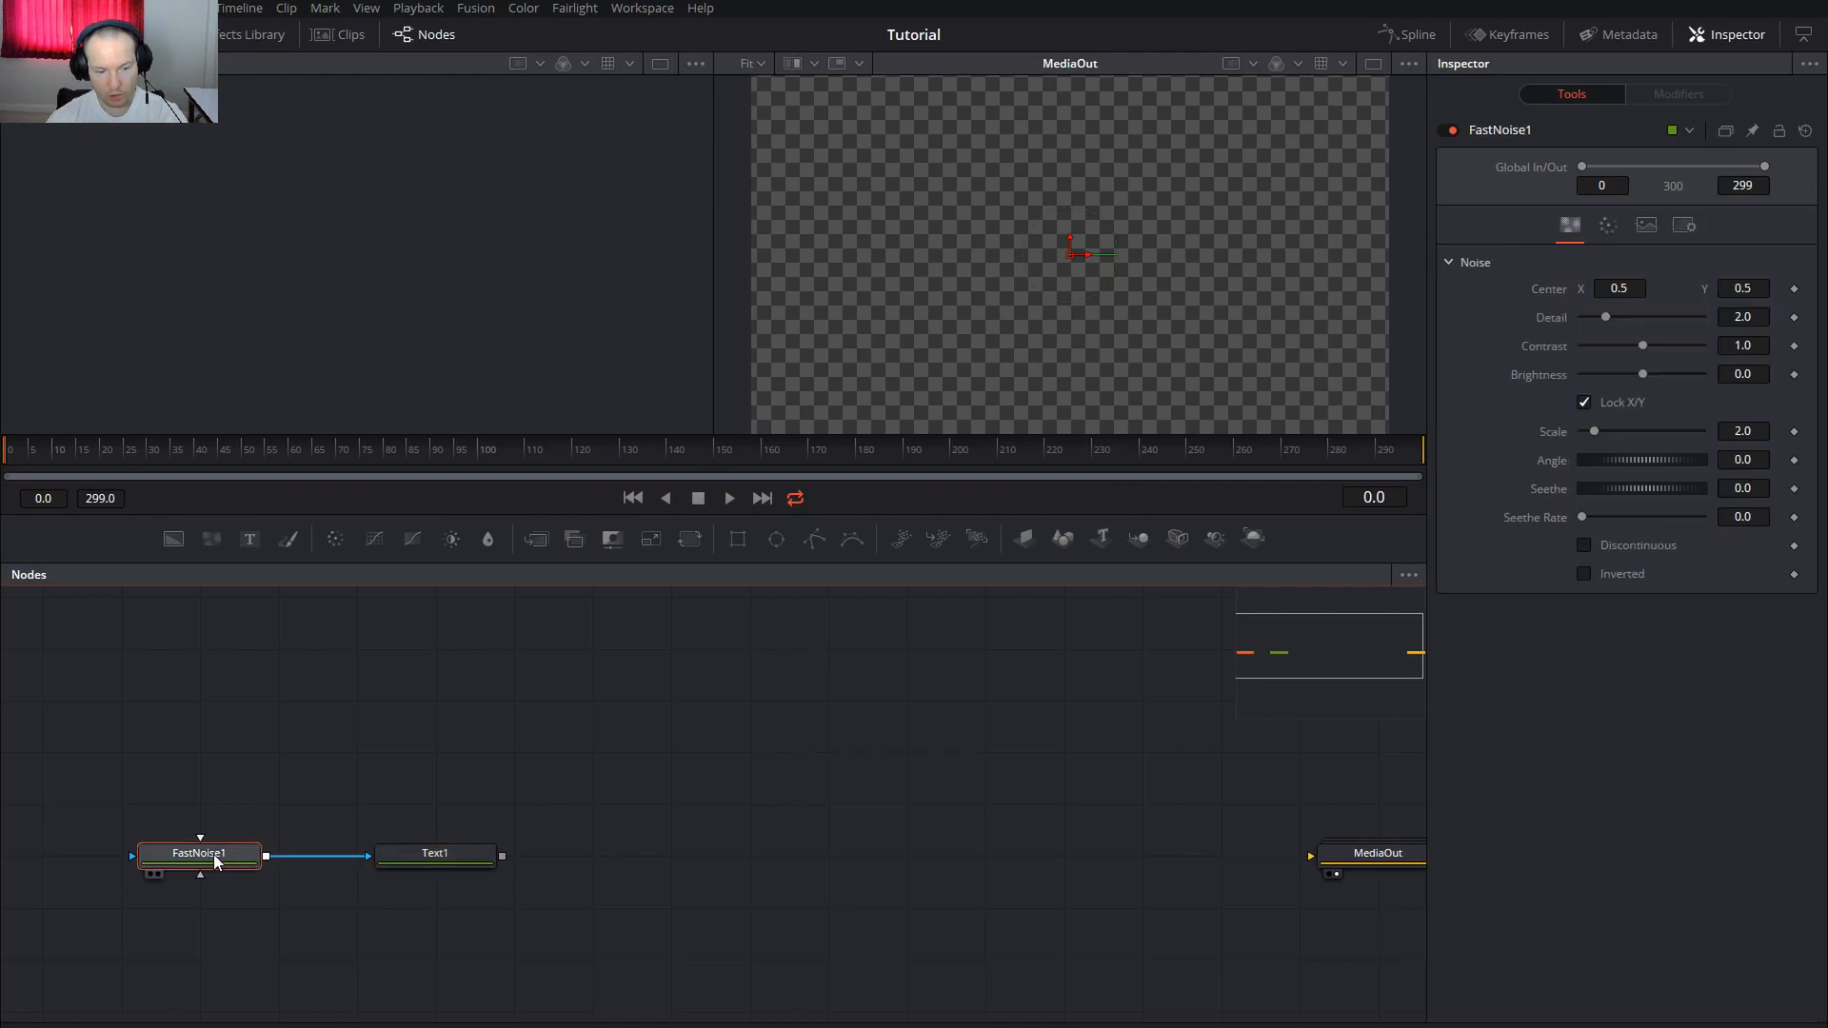
key("2")
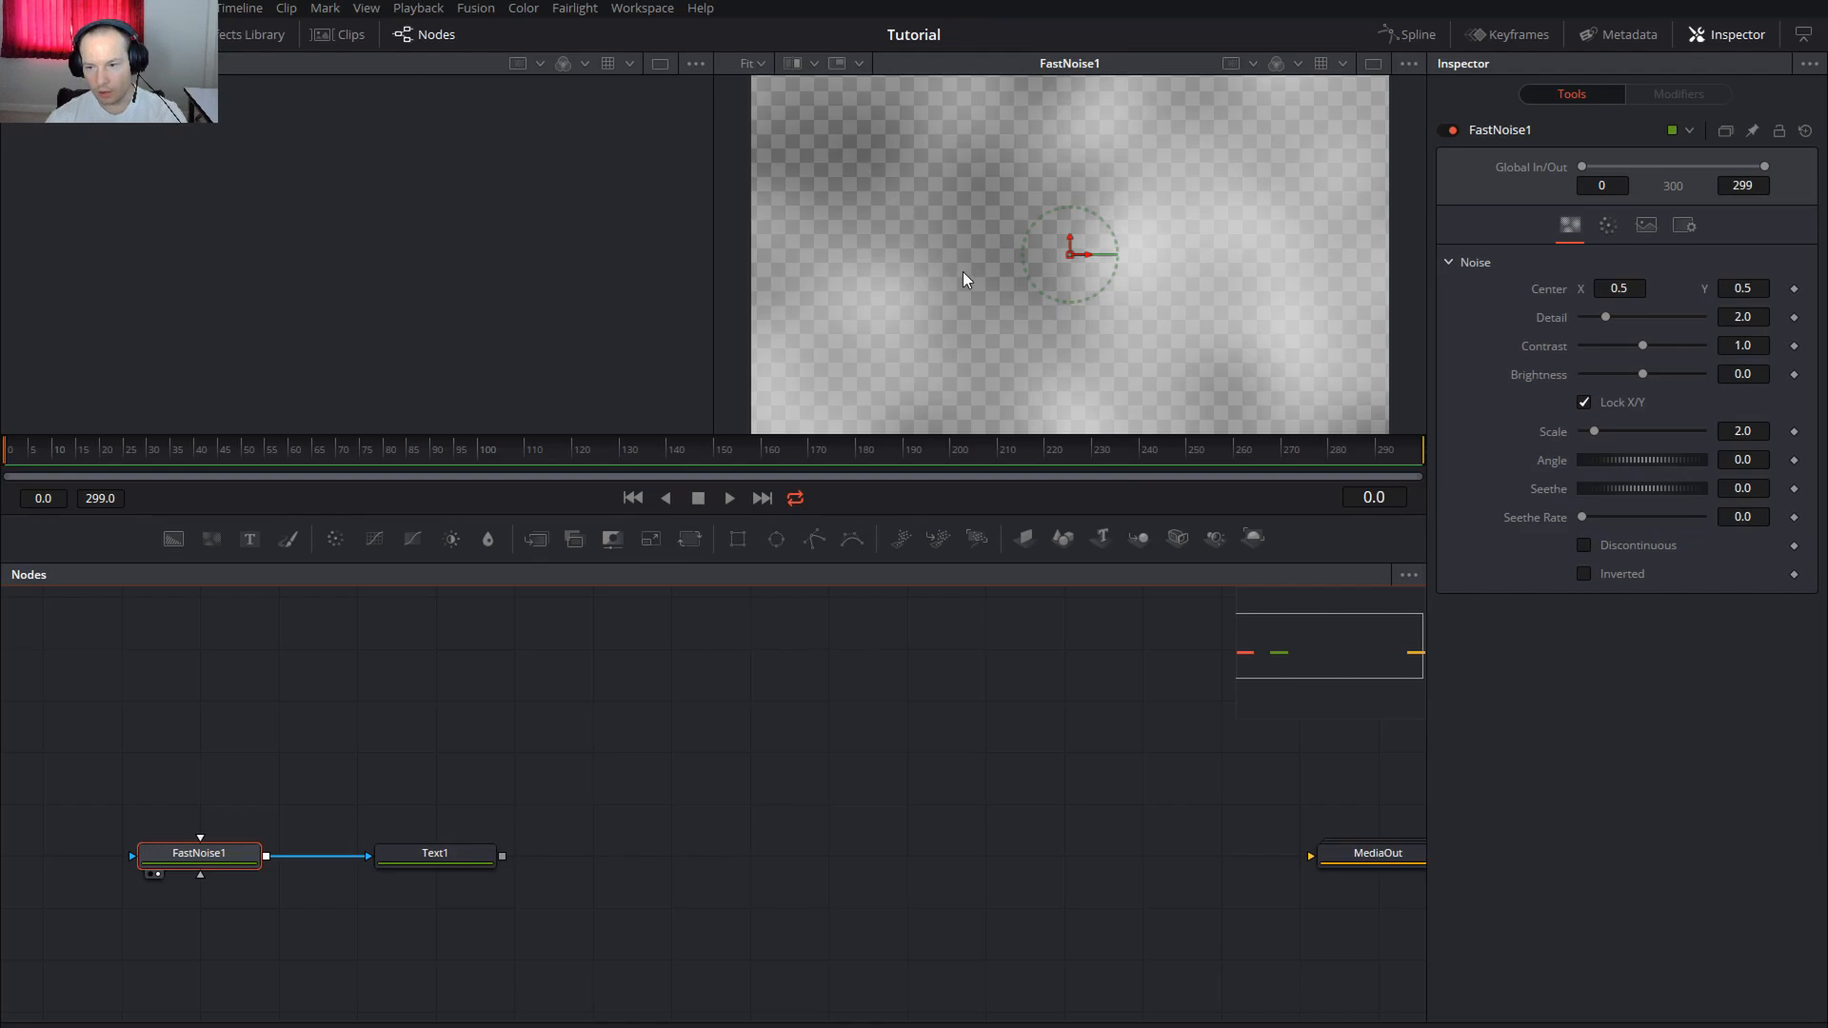
Give FastNoise1 Scale 50, Contrast 5, Brightness -1 and Seethe Rate 0.02
left_click_drag(1595, 434, 1712, 436)
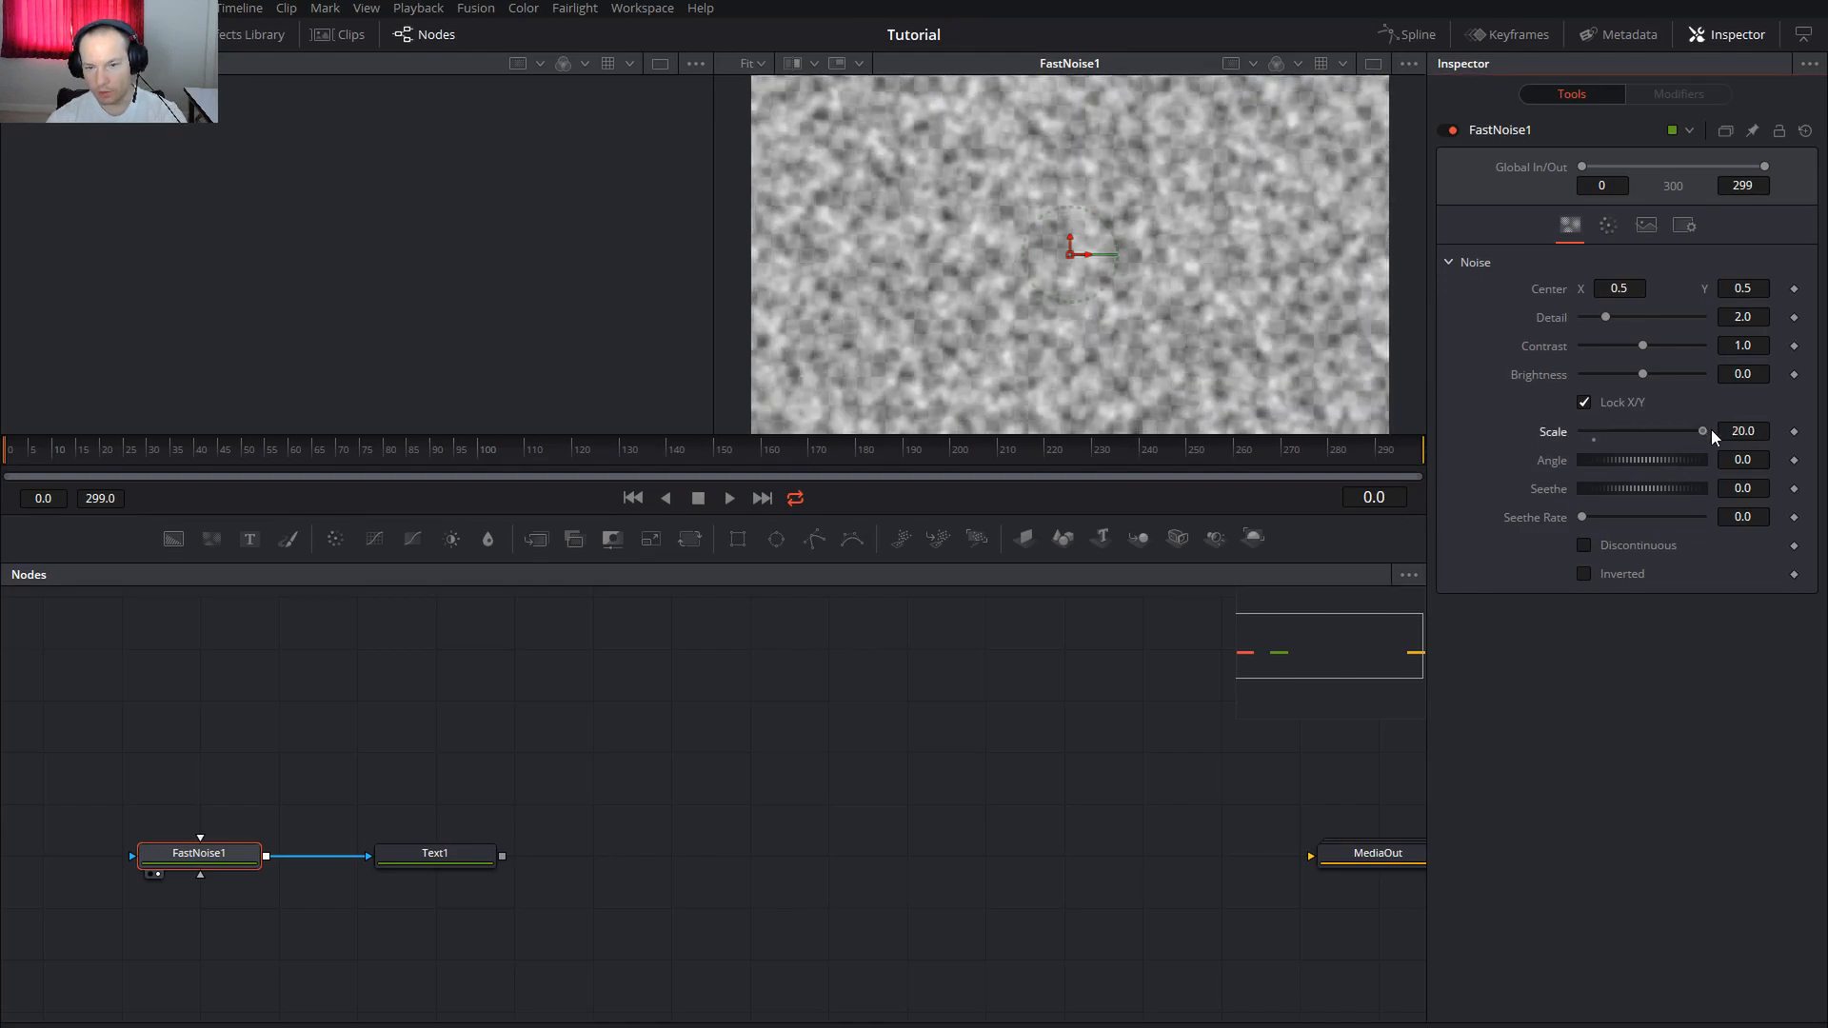
left_click(1744, 430)
type("50")
key("Tab")
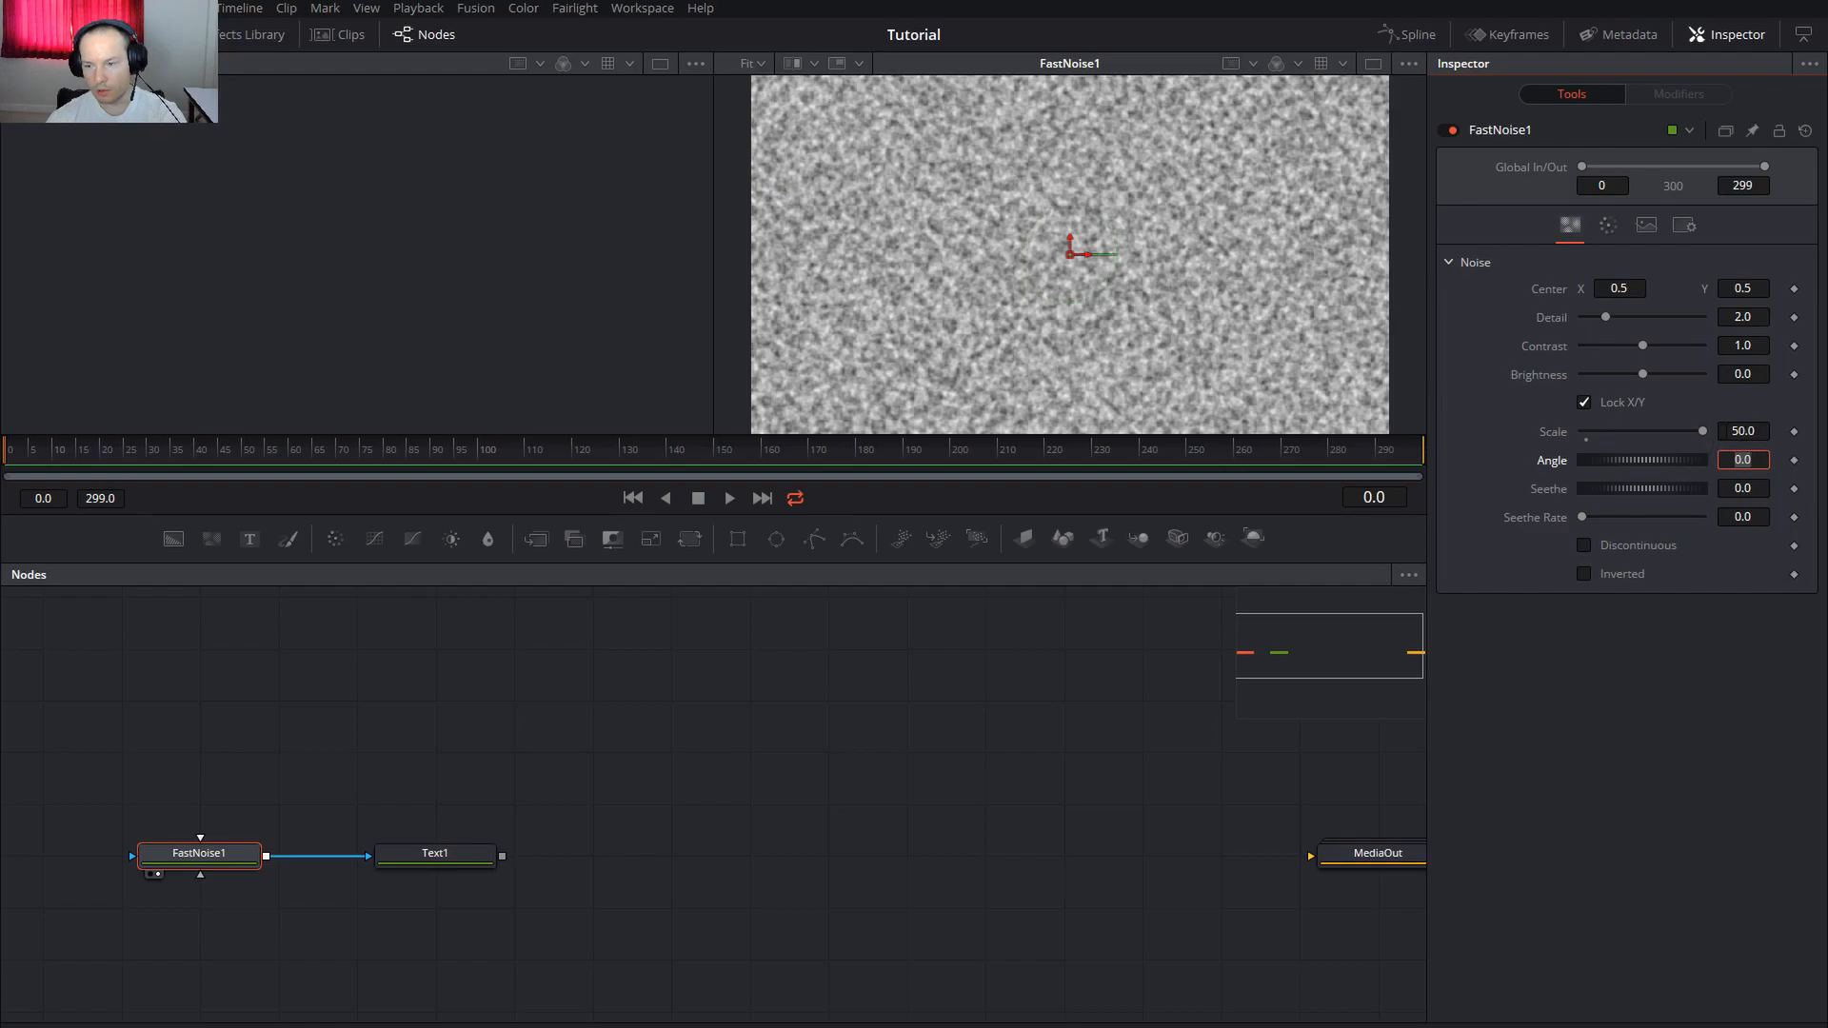
left_click(1702, 433)
mouse_move(1704, 436)
left_mouse_down()
mouse_move(1636, 426)
mouse_move(1704, 434)
left_mouse_up()
left_click_drag(1657, 350, 1579, 387)
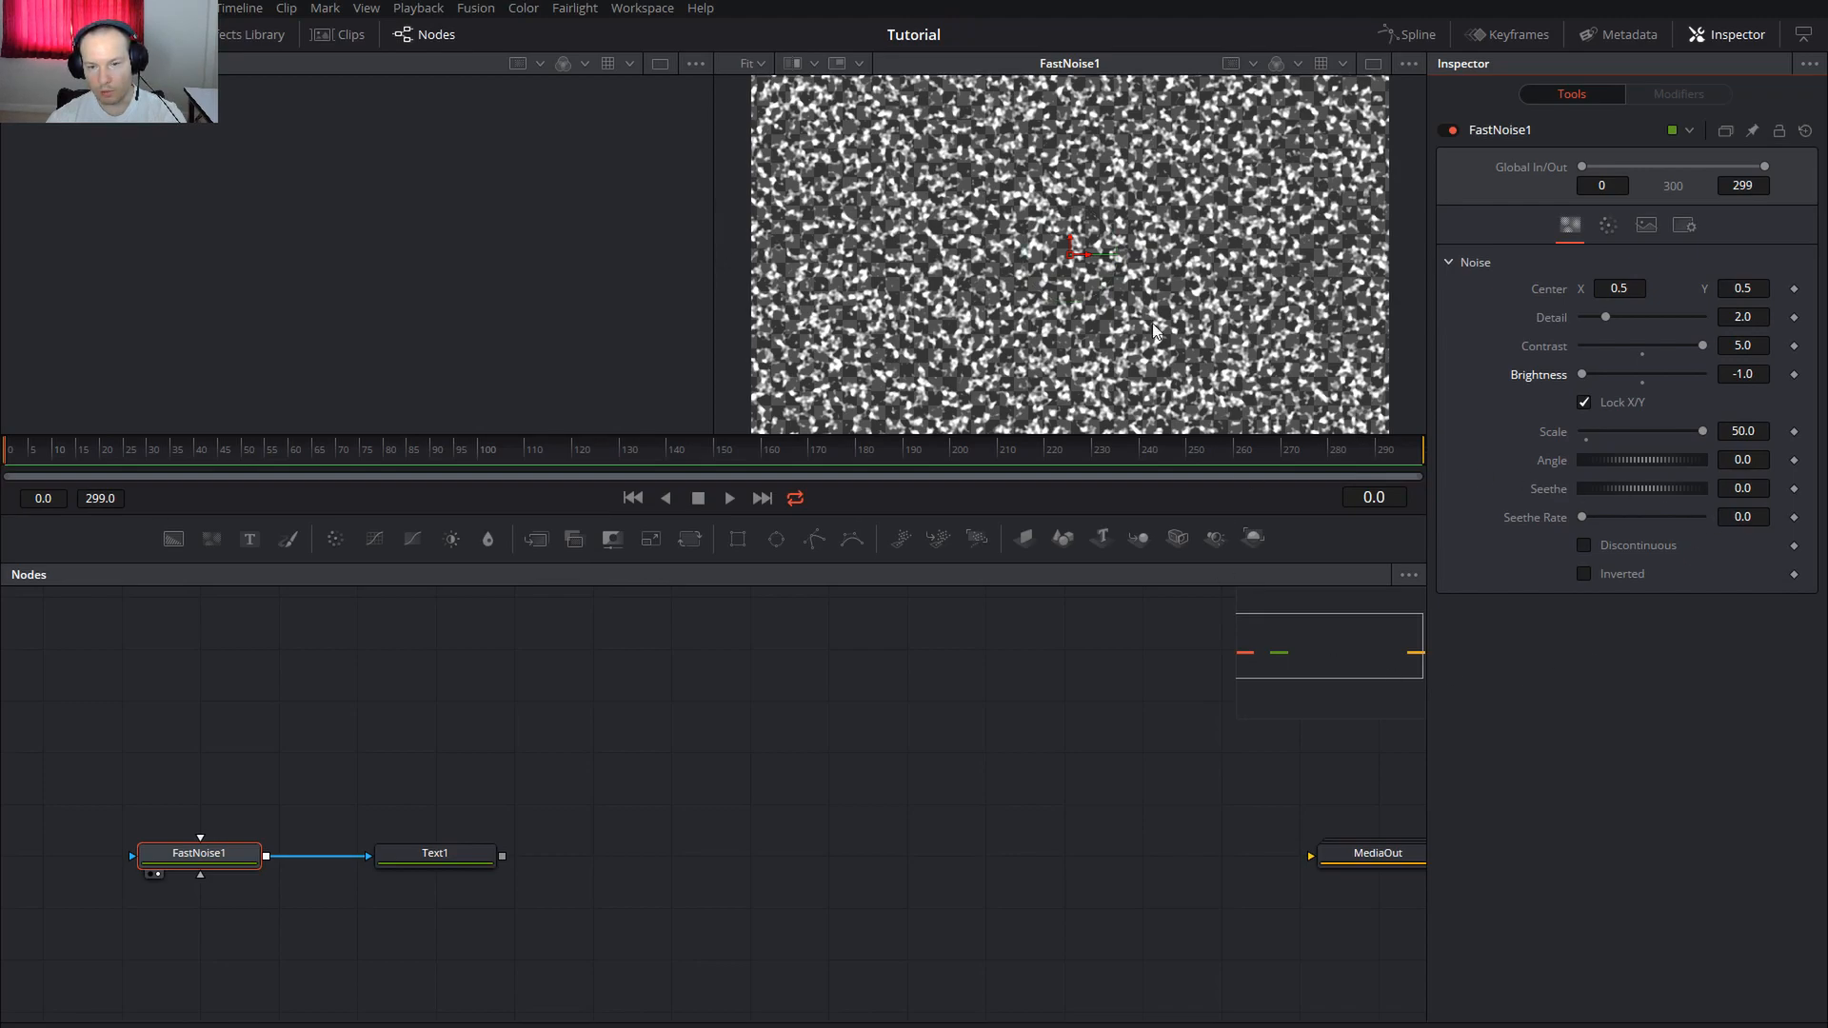
left_click(1744, 517)
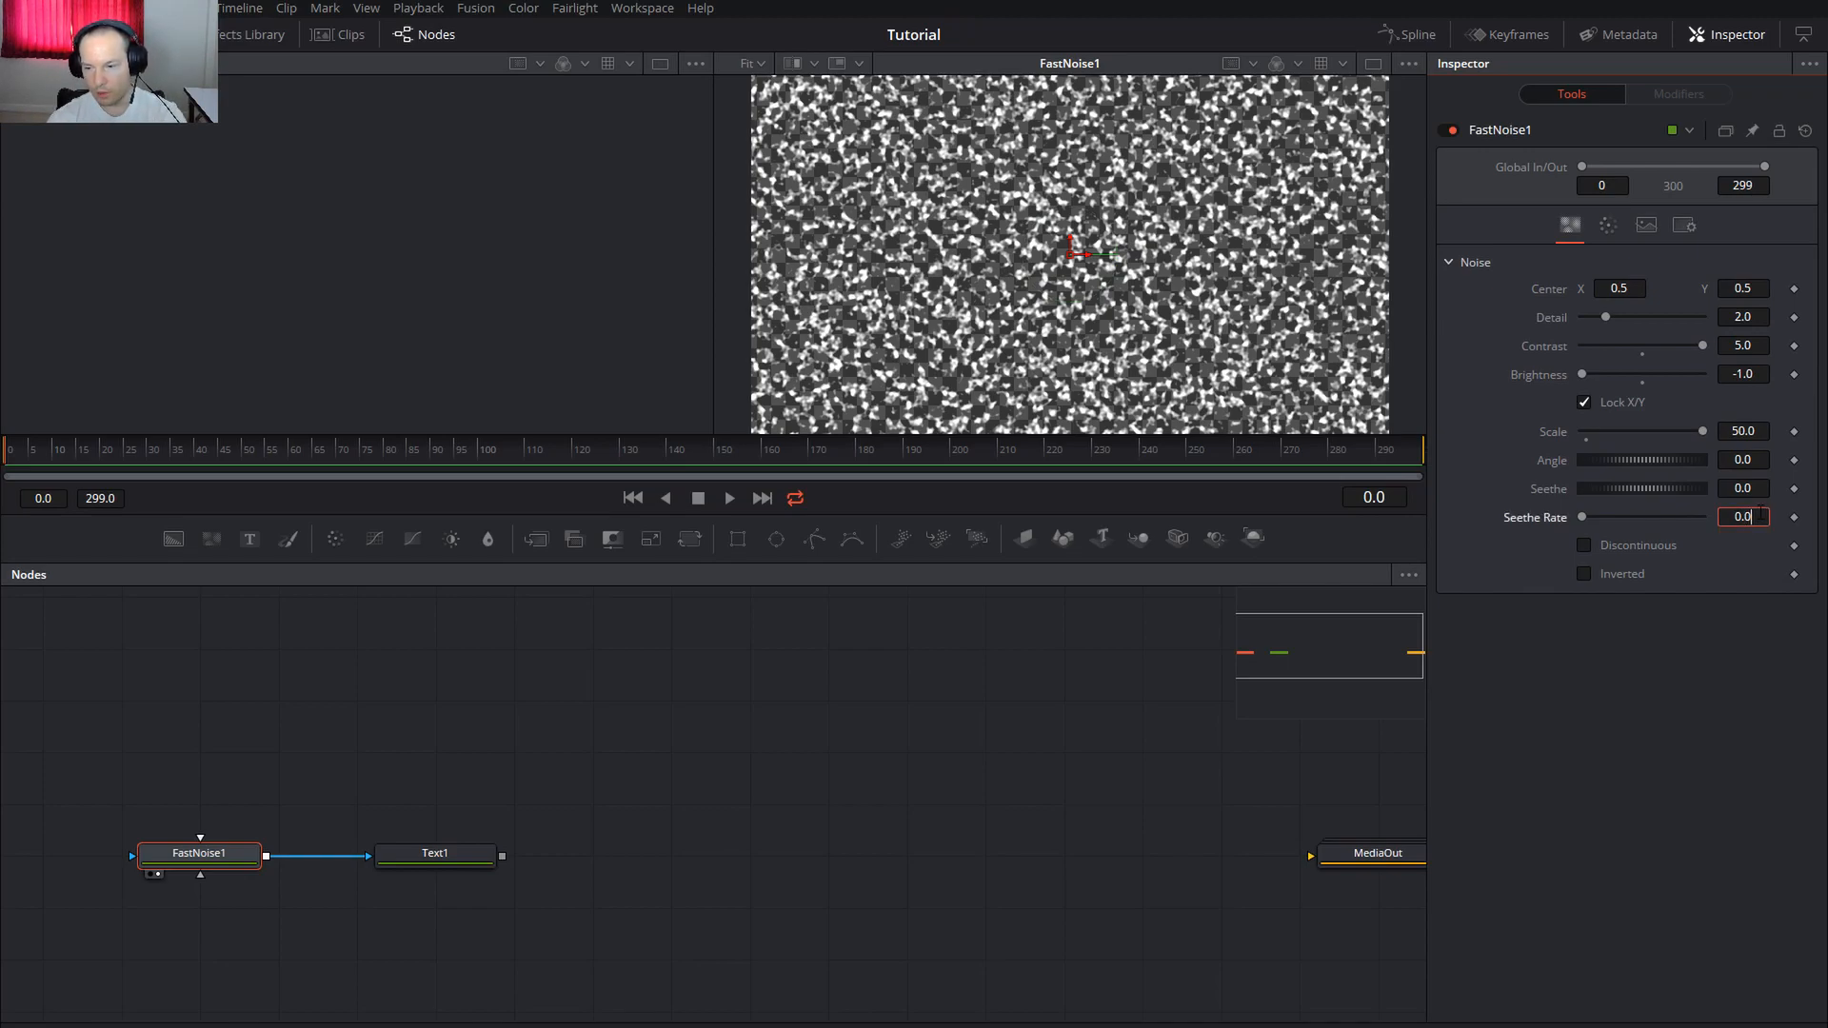
type("2")
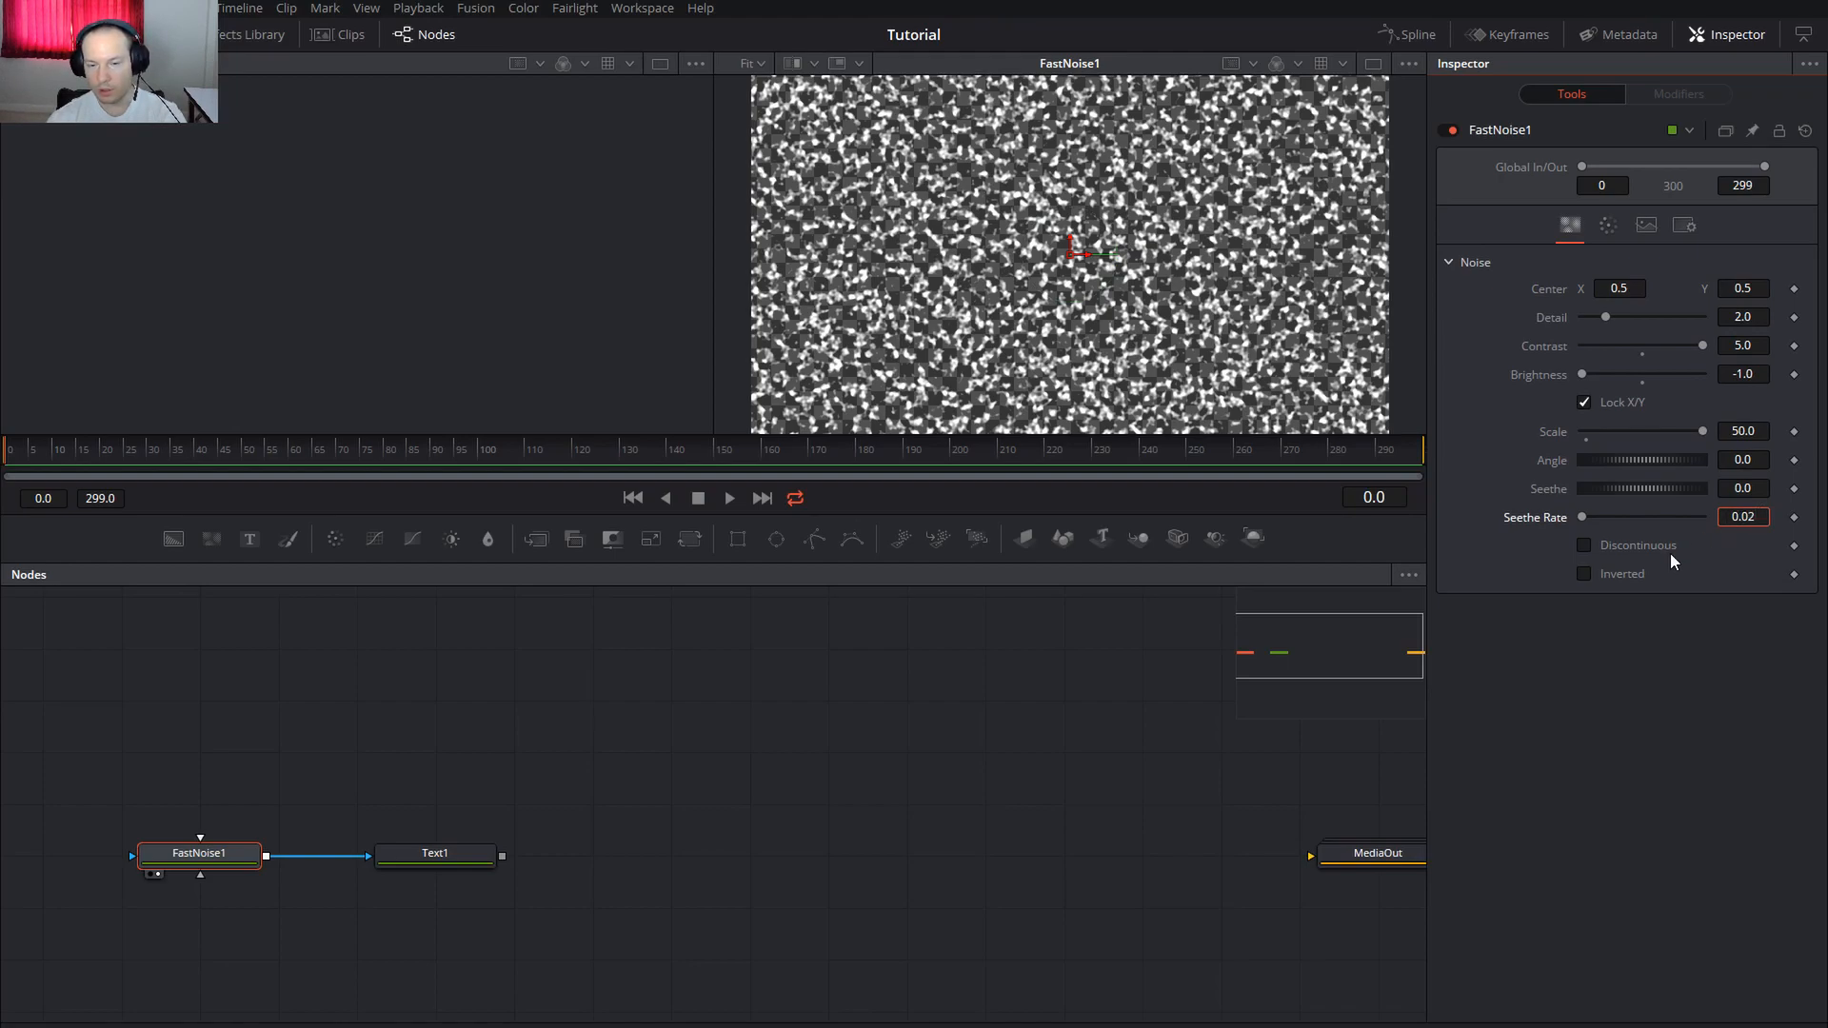
Turn off Auto Resolution in Text1's Image settings
left_click(434, 853)
left_click(1685, 225)
left_click(1584, 411)
Uncheck Text1's Auto Resolution and enlarge the 'Pro Design' text to size 0.2953
left_click(1750, 327)
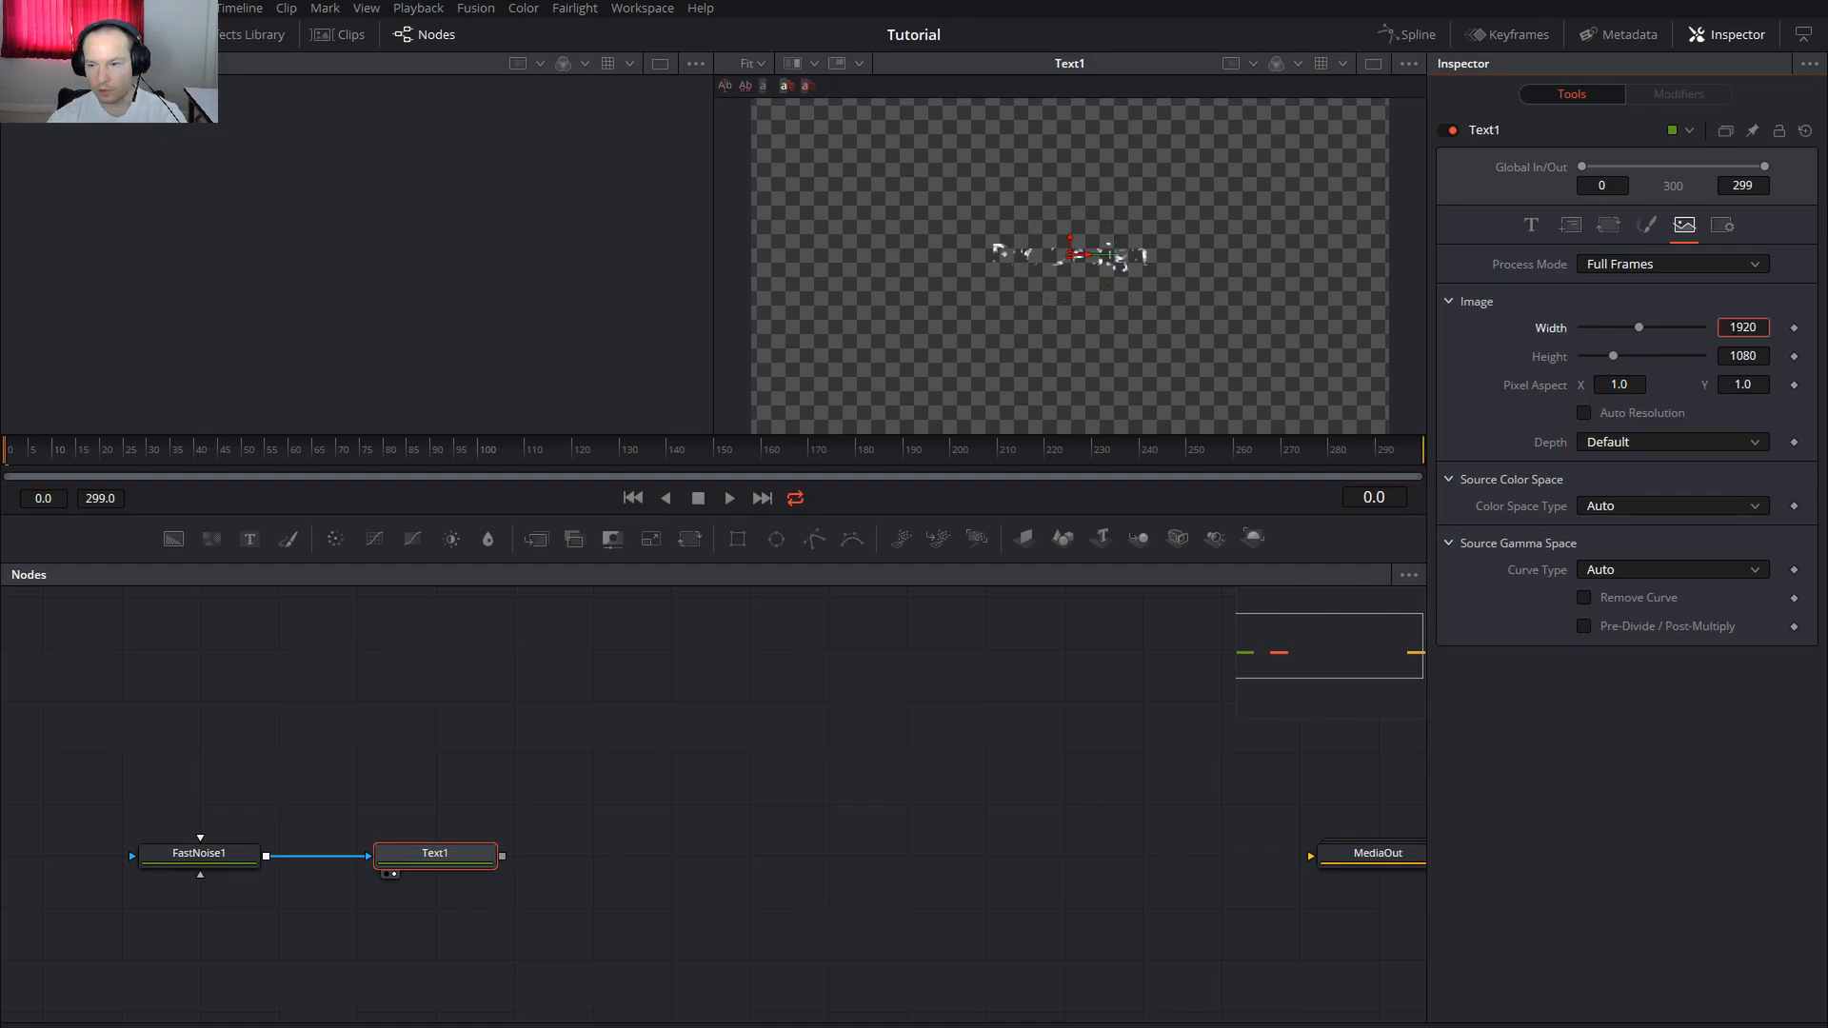
left_click(1531, 224)
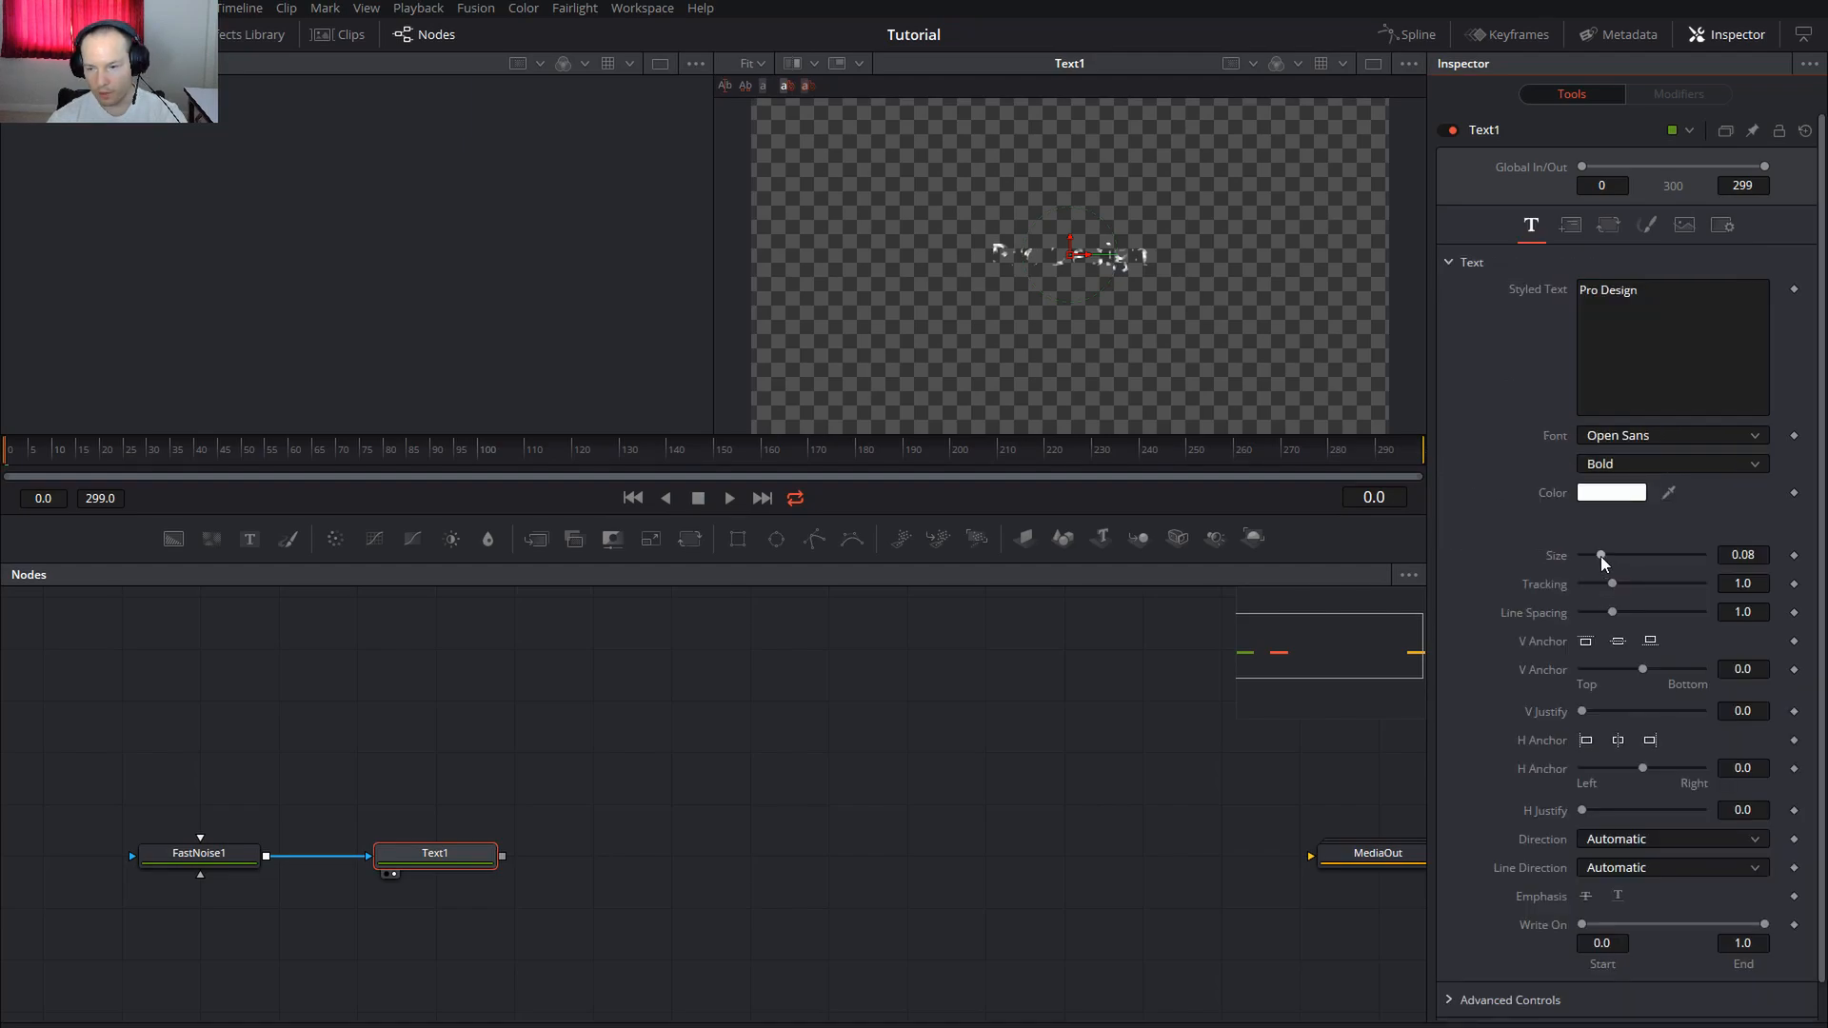
left_click_drag(1601, 556, 1652, 557)
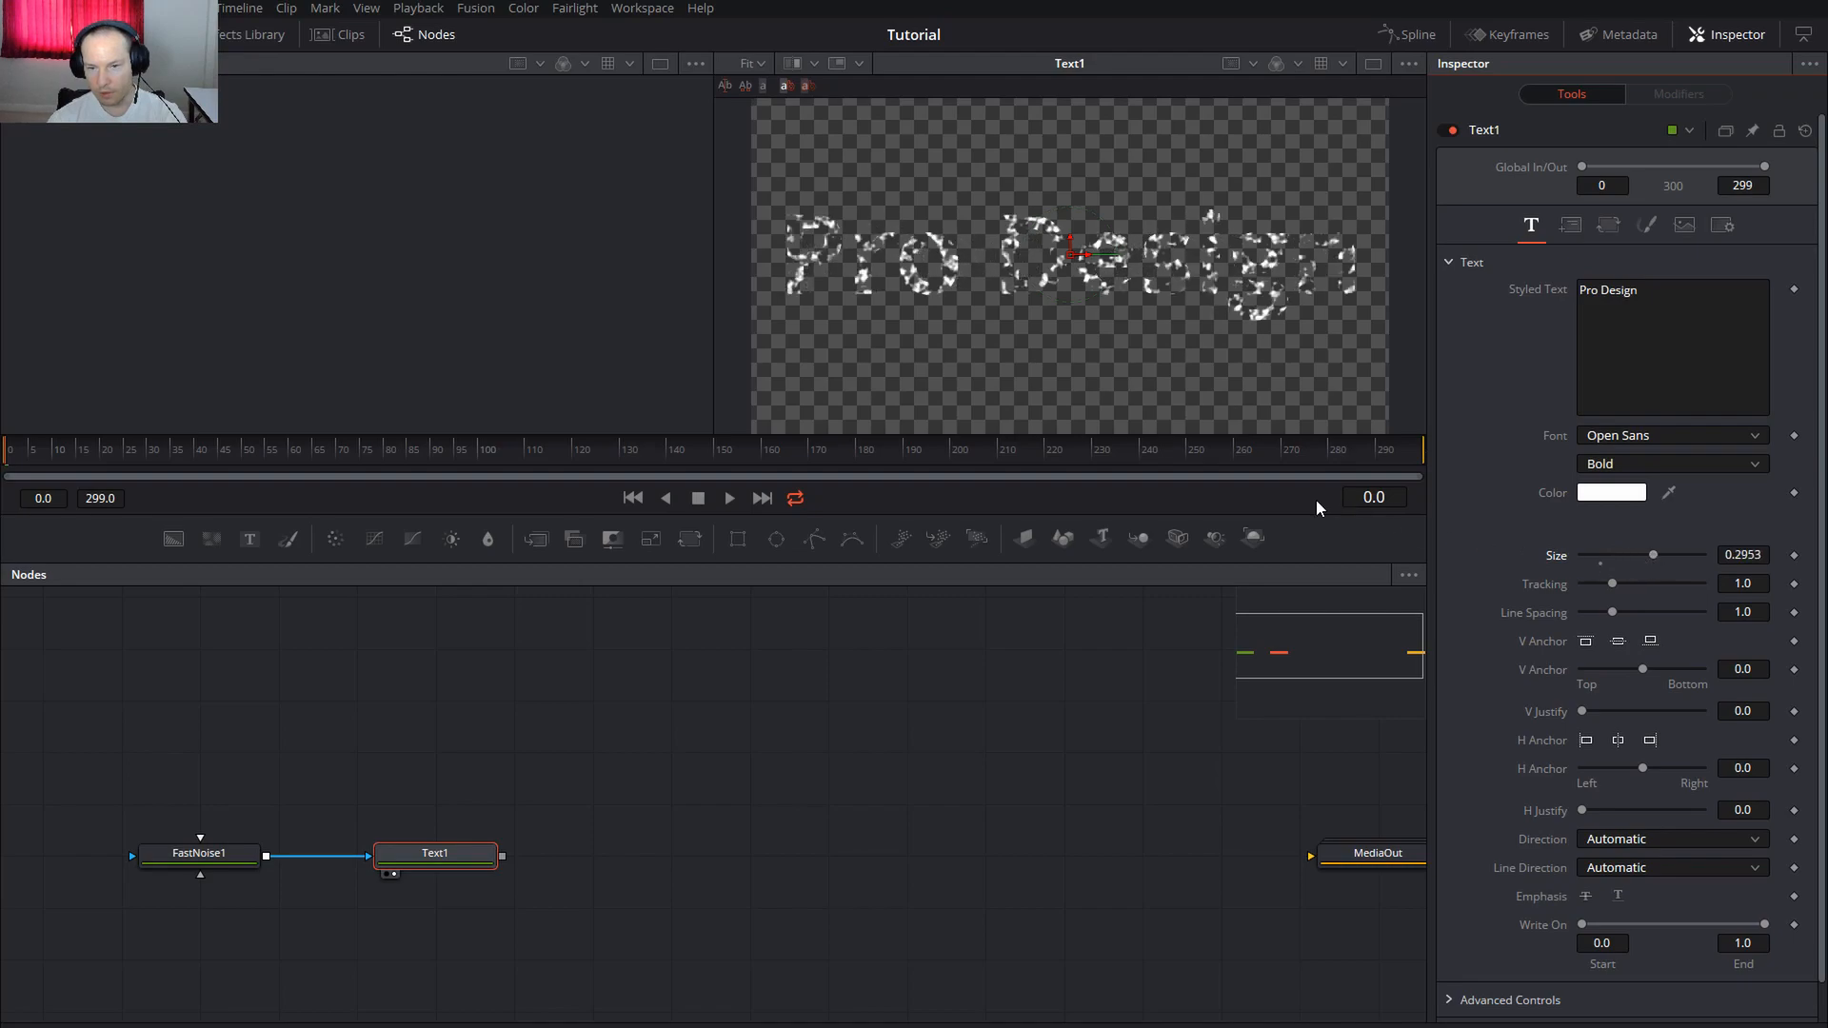
Raise FastNoise1's Brightness to -0.72 and move MediaOut further right
left_click(198, 853)
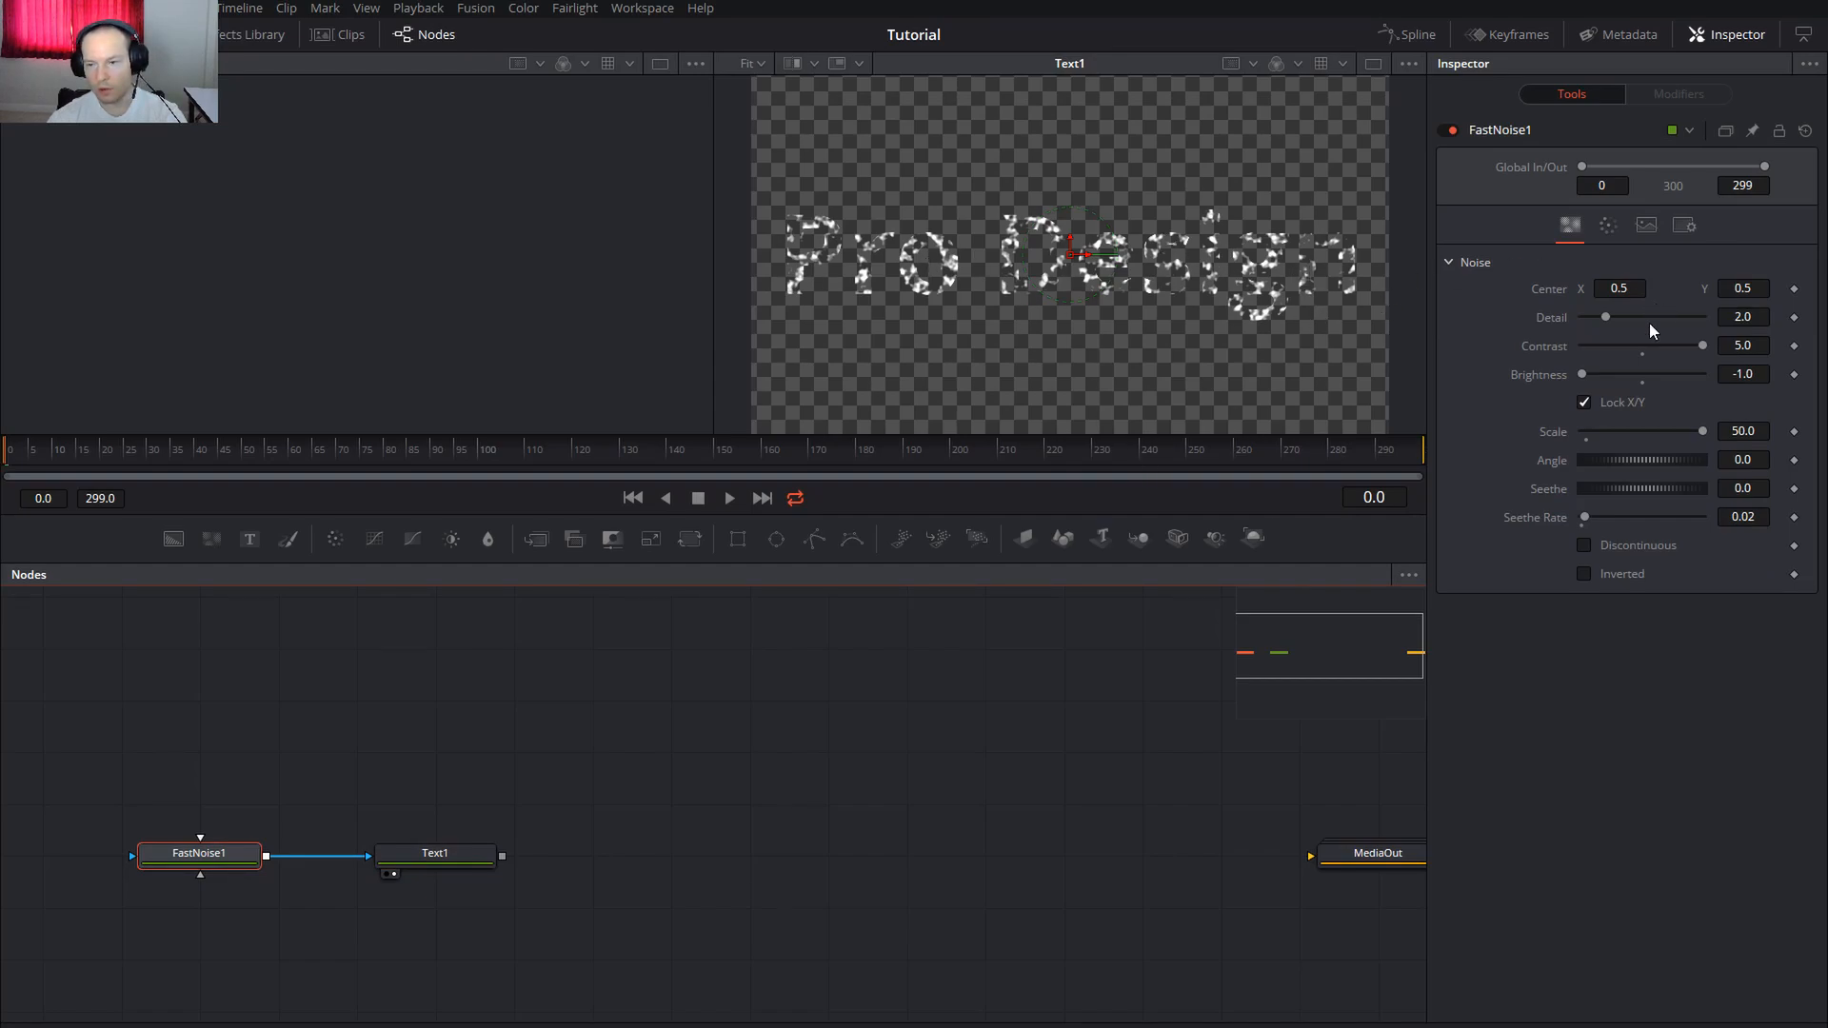
mouse_move(1582, 374)
left_mouse_down()
mouse_move(1665, 380)
mouse_move(1600, 379)
left_mouse_up()
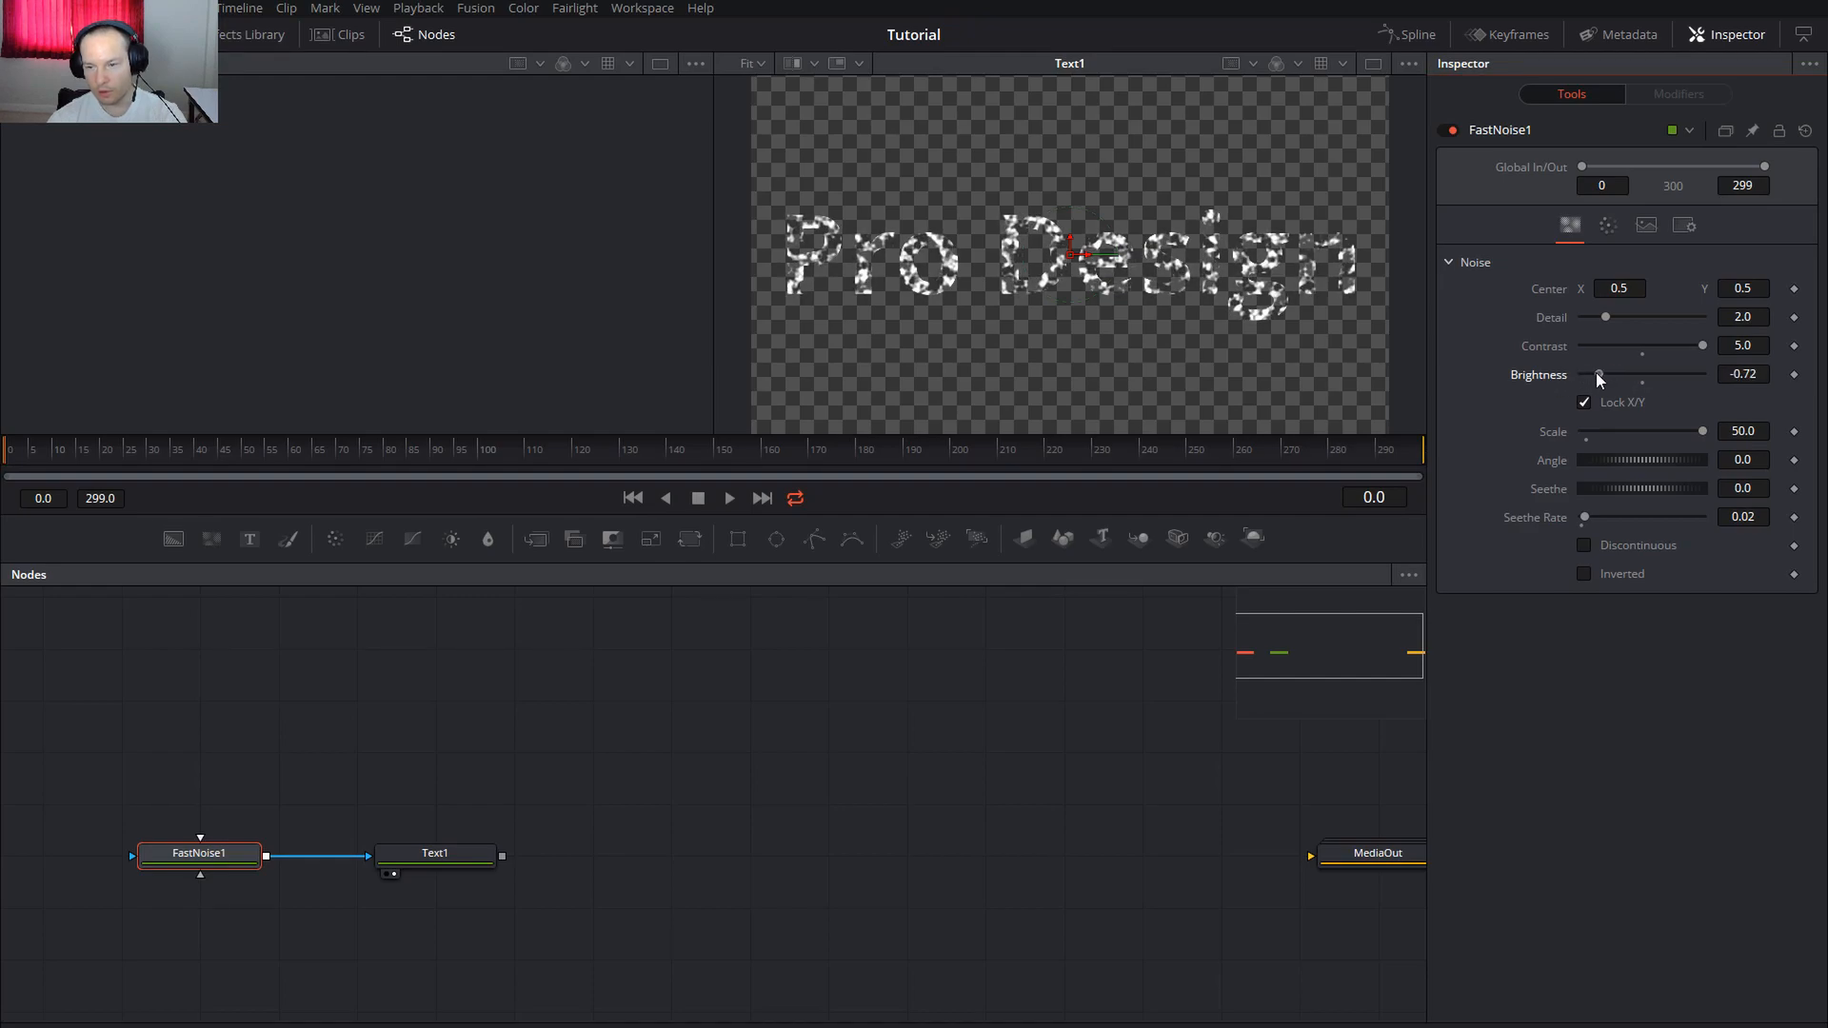
left_click_drag(1378, 853, 1314, 819)
Add pEmitter, pRender, two Merge3D, Camera3D and Renderer3D nodes to the graph
left_click_drag(690, 773, 802, 764)
left_click_drag(895, 540, 502, 711)
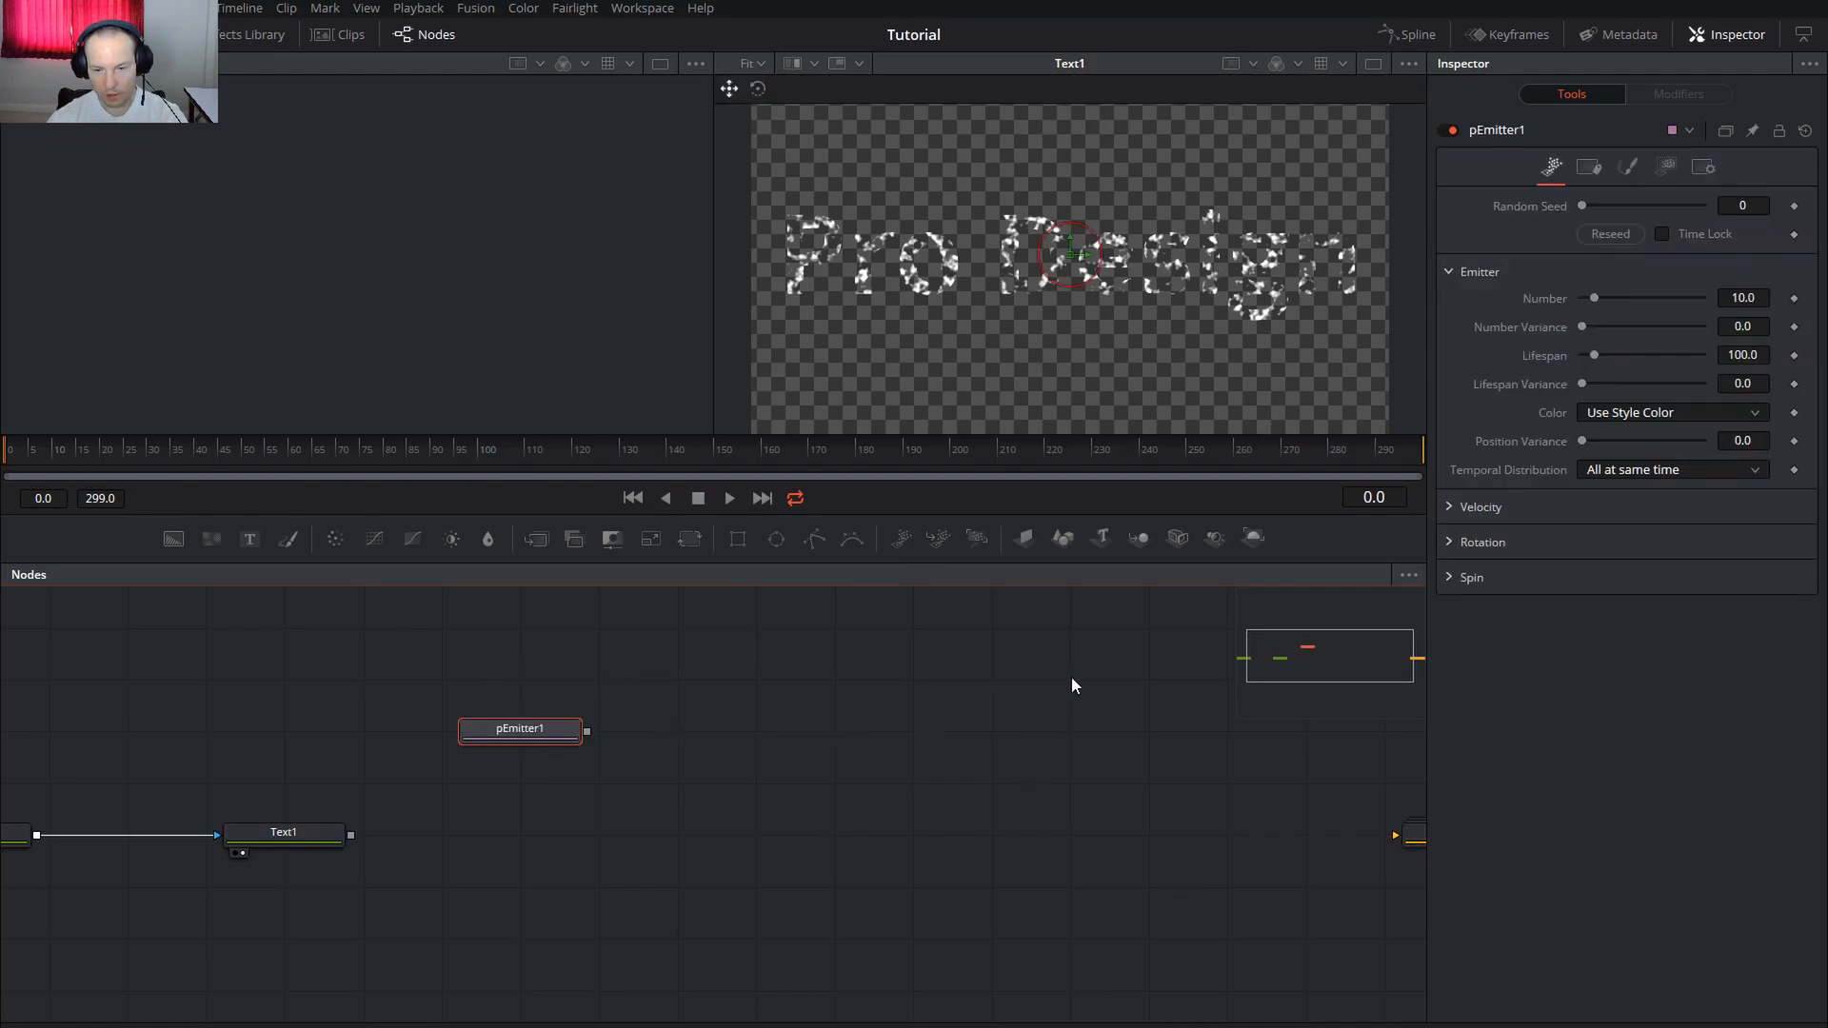
left_click_drag(976, 539, 857, 733)
left_click_drag(1151, 587, 1083, 742)
left_click_drag(1195, 802, 931, 819)
left_click_drag(1137, 538, 1035, 735)
left_click_drag(1134, 777, 869, 789)
left_click_drag(944, 859, 1261, 857)
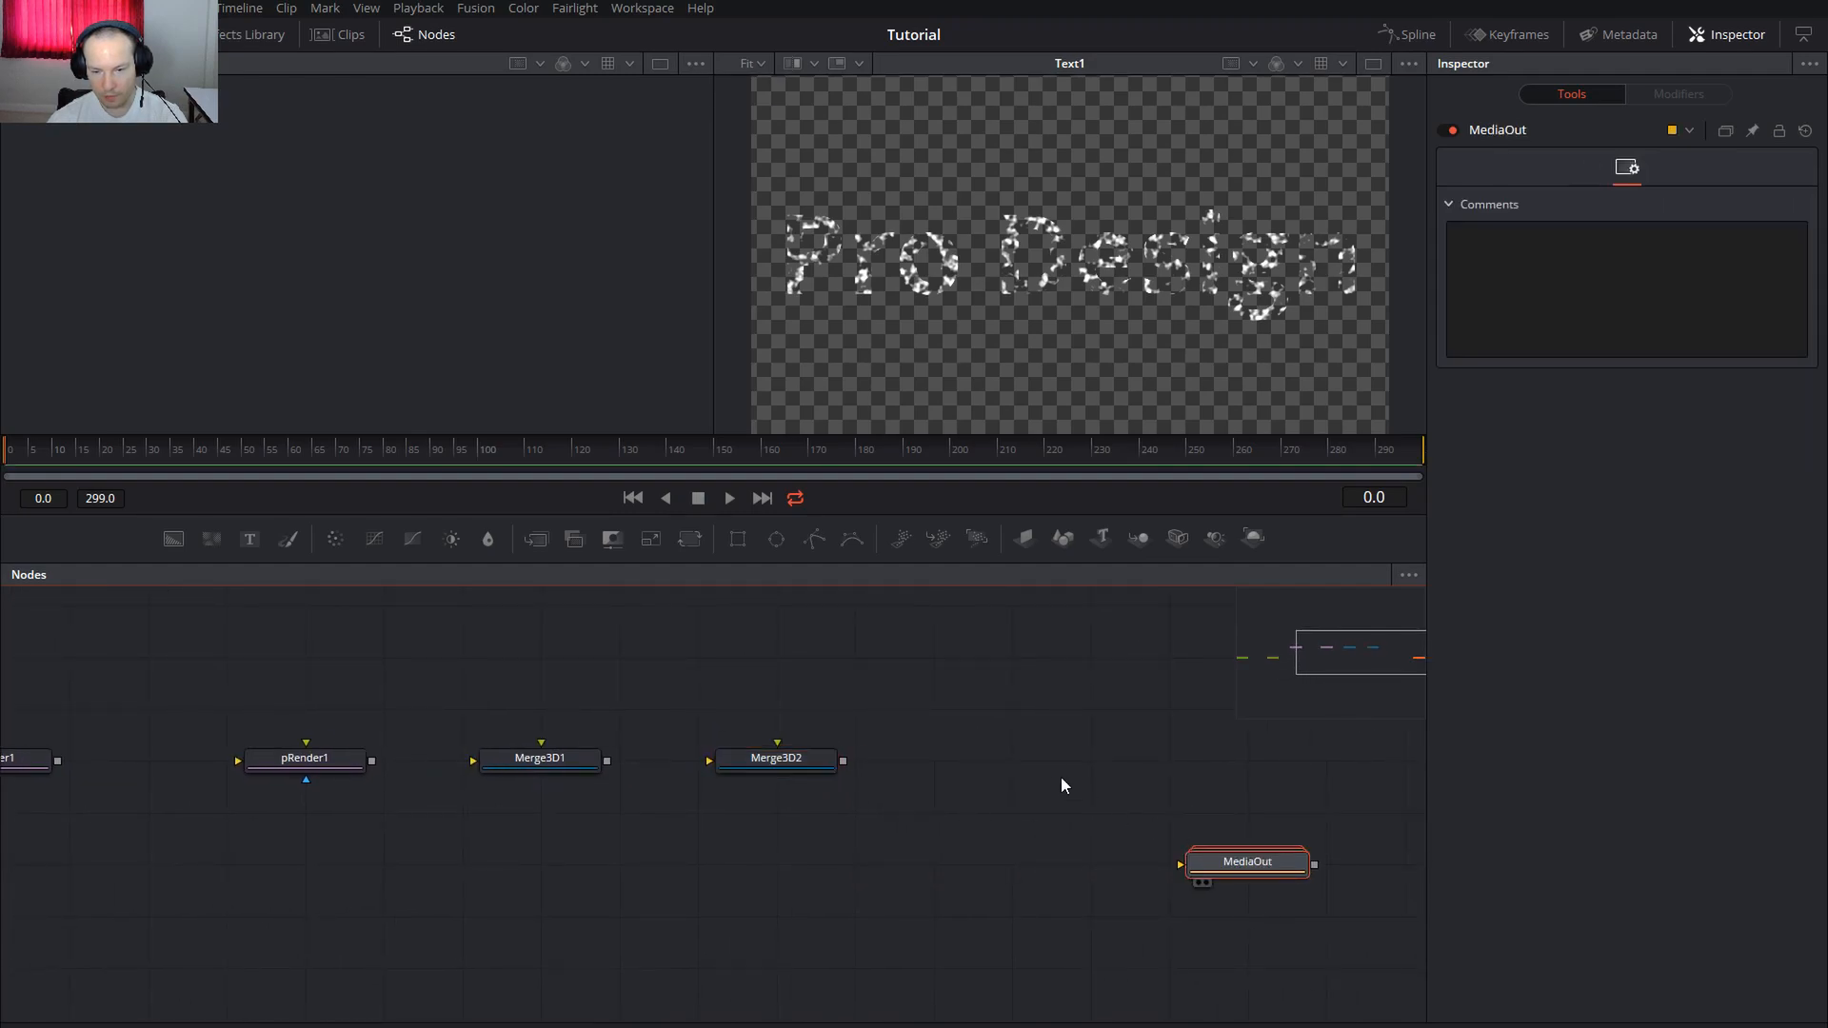
left_click_drag(1178, 548, 776, 757)
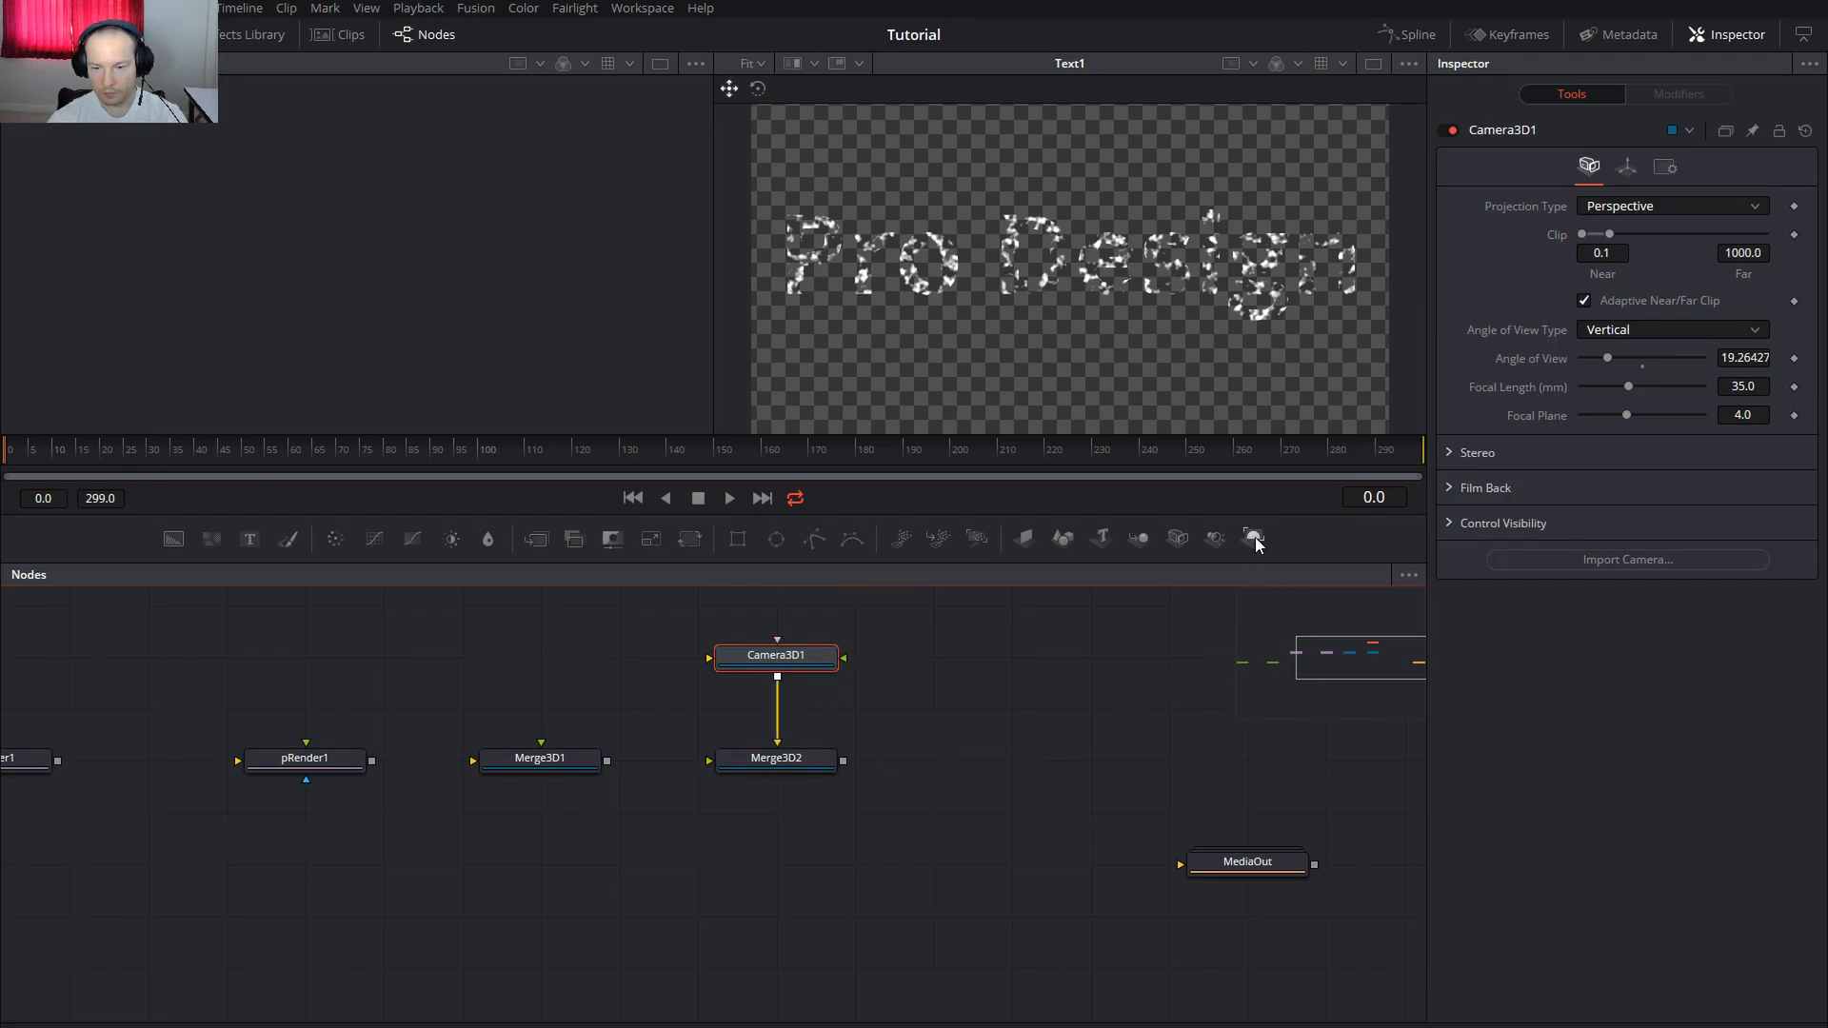
left_click_drag(1255, 542, 1009, 758)
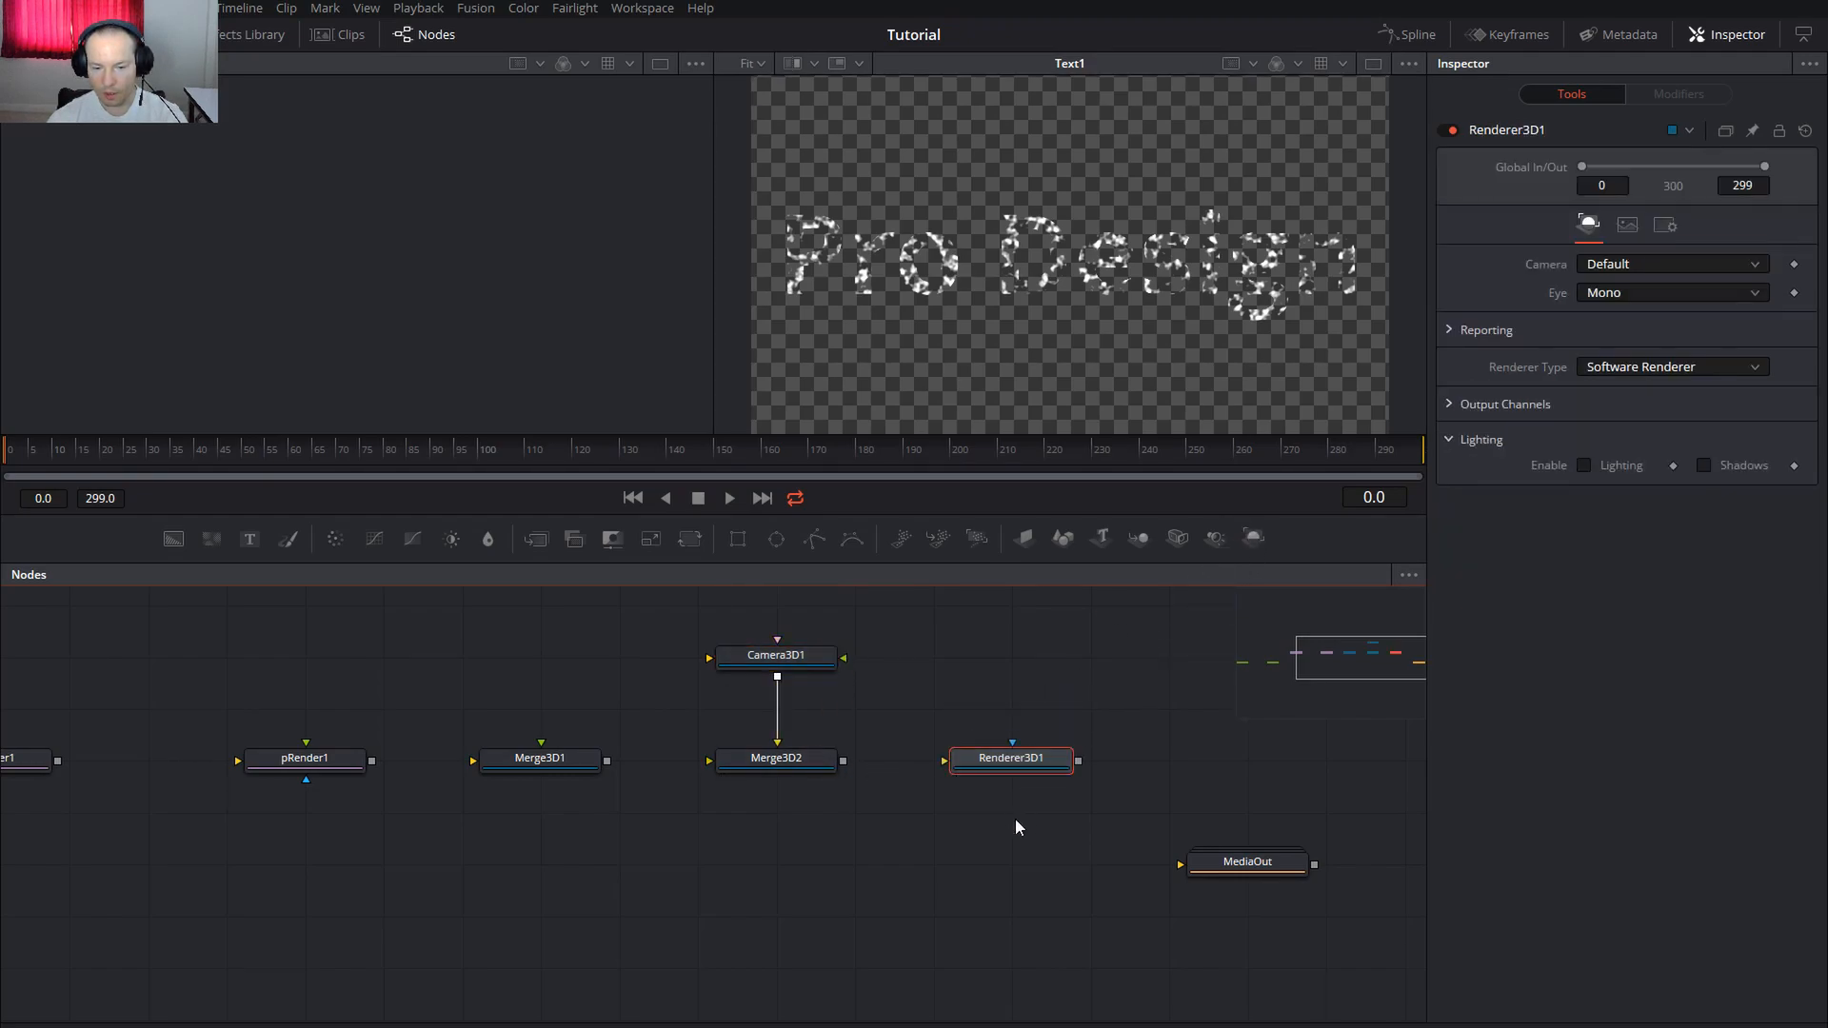
Wire pEmitter1 → pRender1 → Merge3D1 → Merge3D2 → Renderer3D1
left_click_drag(844, 761, 973, 756)
left_click_drag(607, 761, 709, 761)
scroll(592, 861, "left", 3)
left_click_drag(545, 756, 657, 756)
left_click_drag(231, 754, 449, 752)
left_click_drag(730, 878, 838, 859)
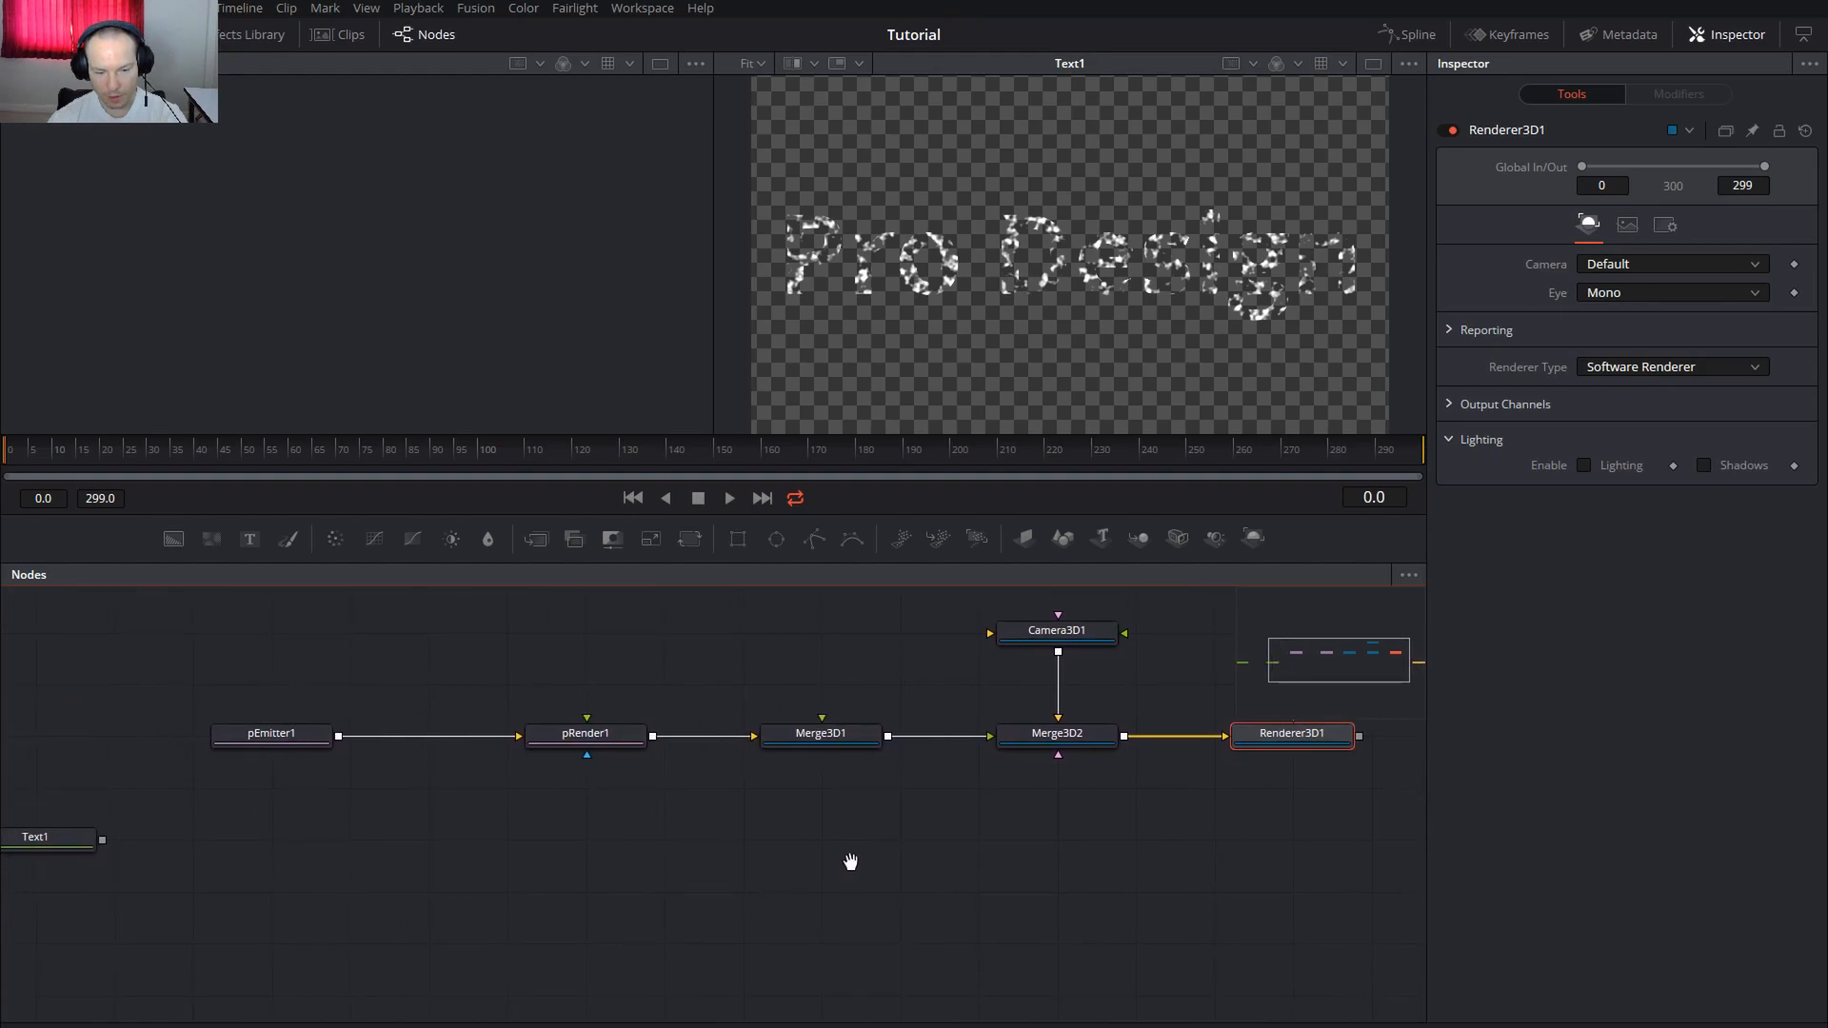
Add an unconnected pImageEmitter1 node through the tool search
left_click(257, 843)
key("shift+space")
type("pi")
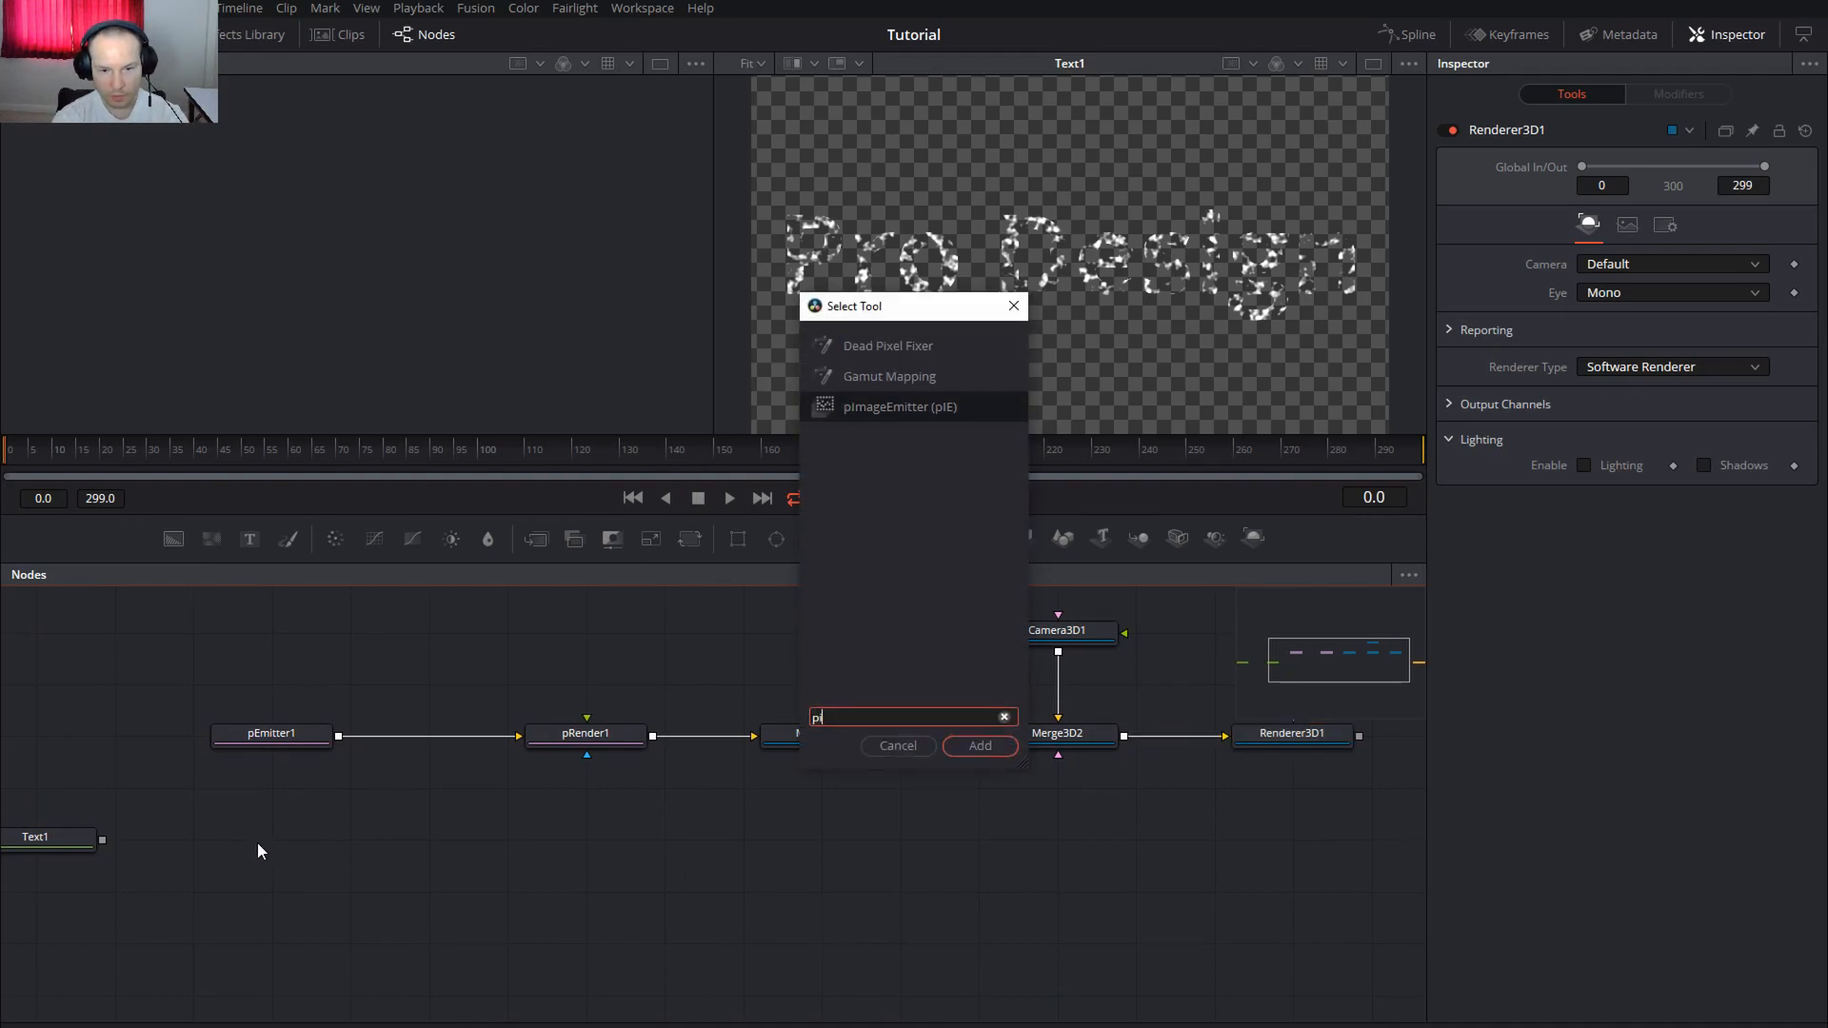
left_click(837, 407)
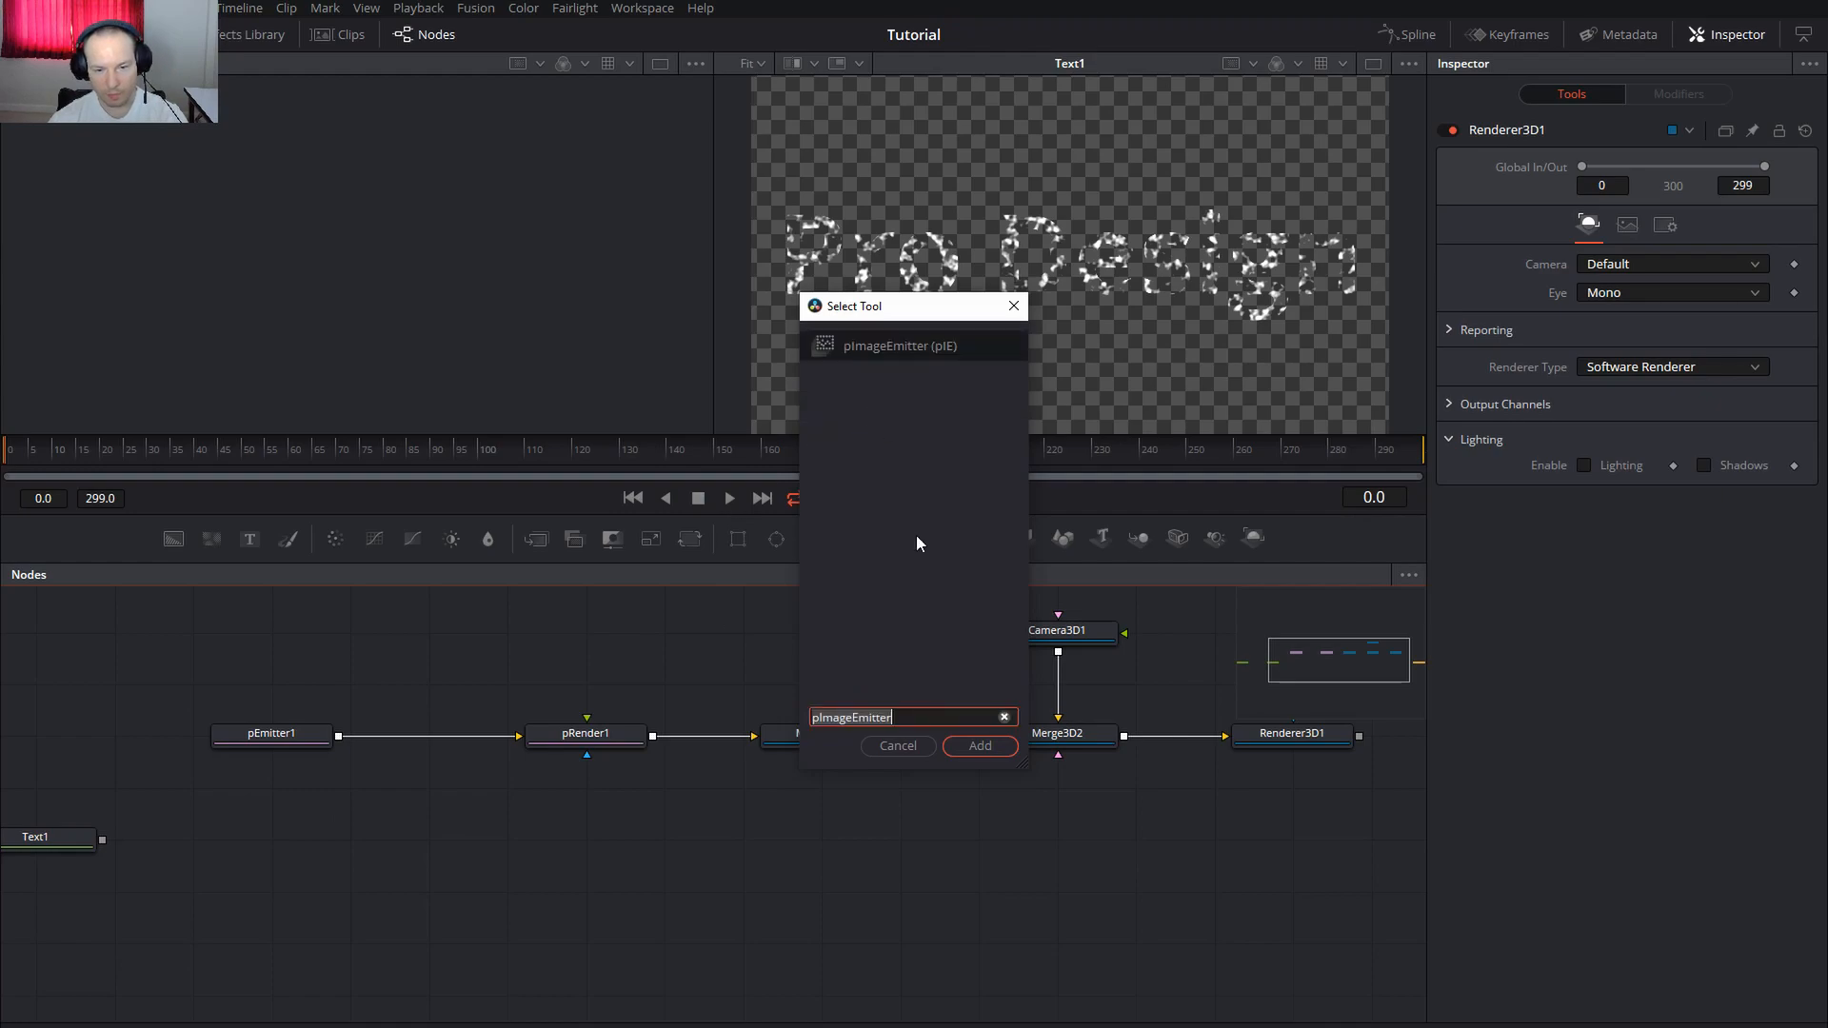
key("Return")
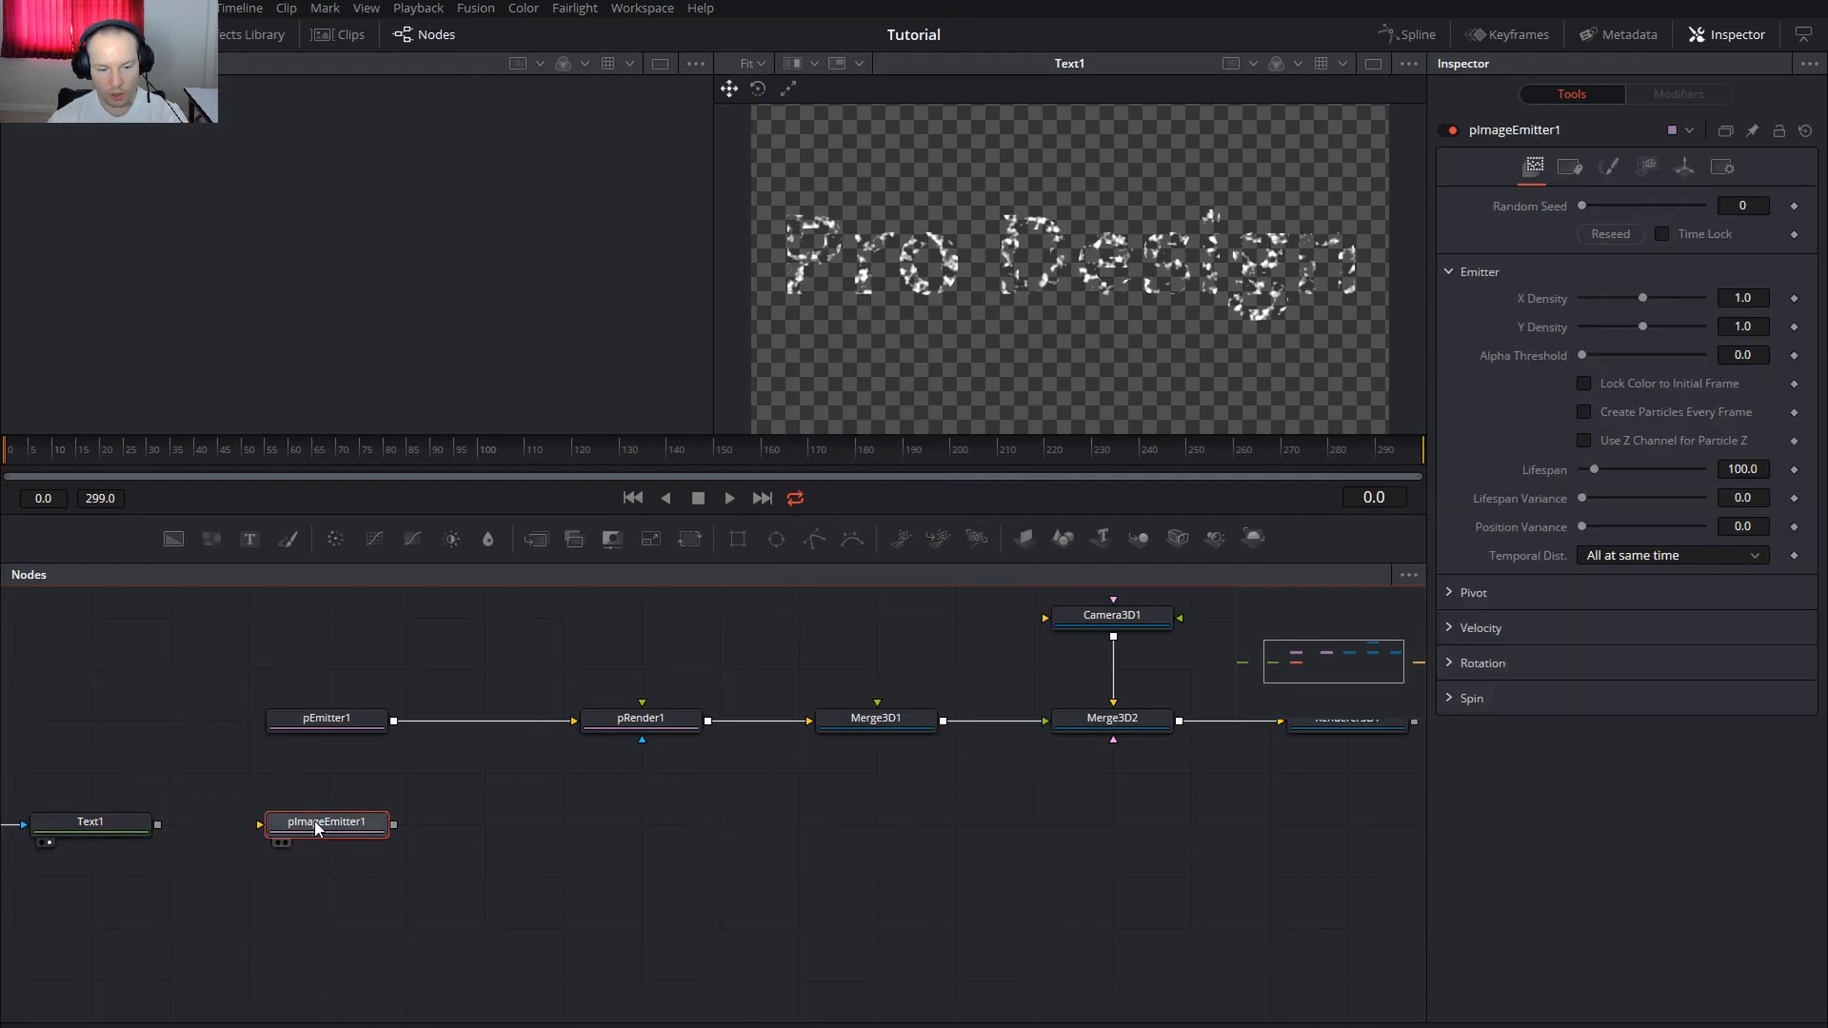
Connect Renderer3D1's output to MediaOut and show MediaOut in the viewer
left_click_drag(1255, 911, 755, 905)
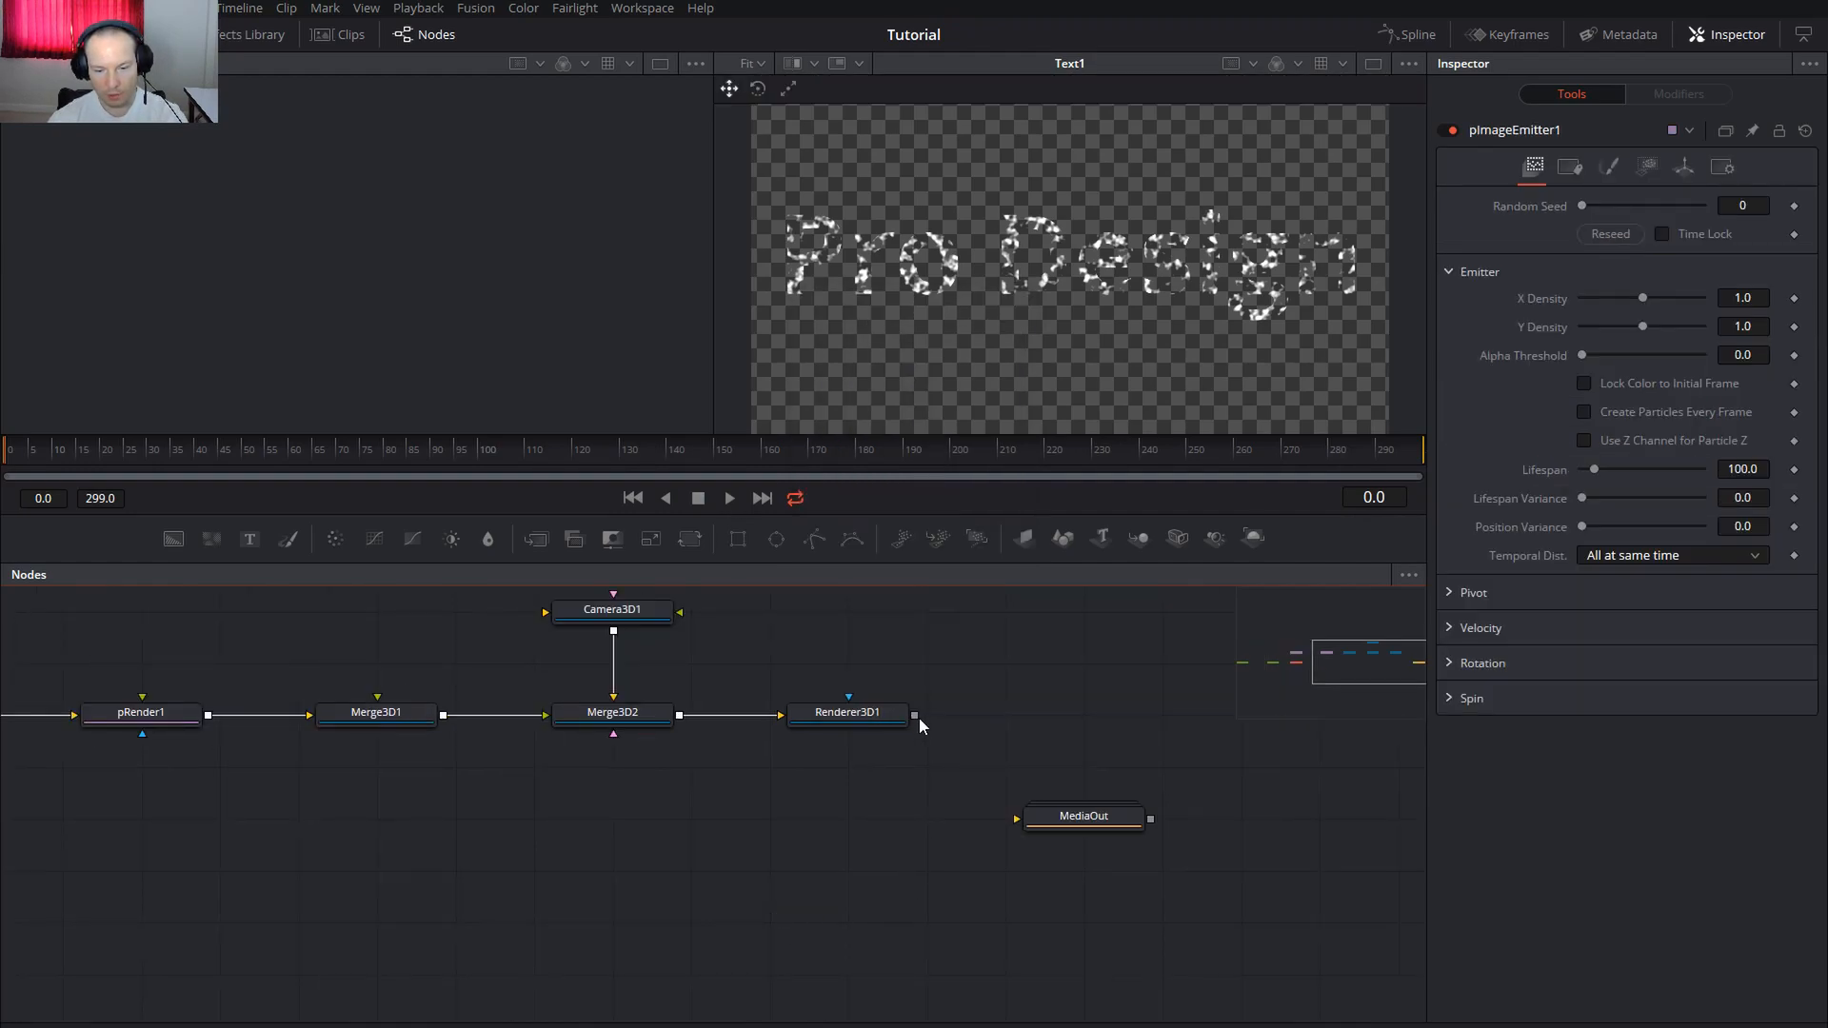
left_click_drag(914, 714, 1020, 821)
left_click_drag(821, 870, 1071, 857)
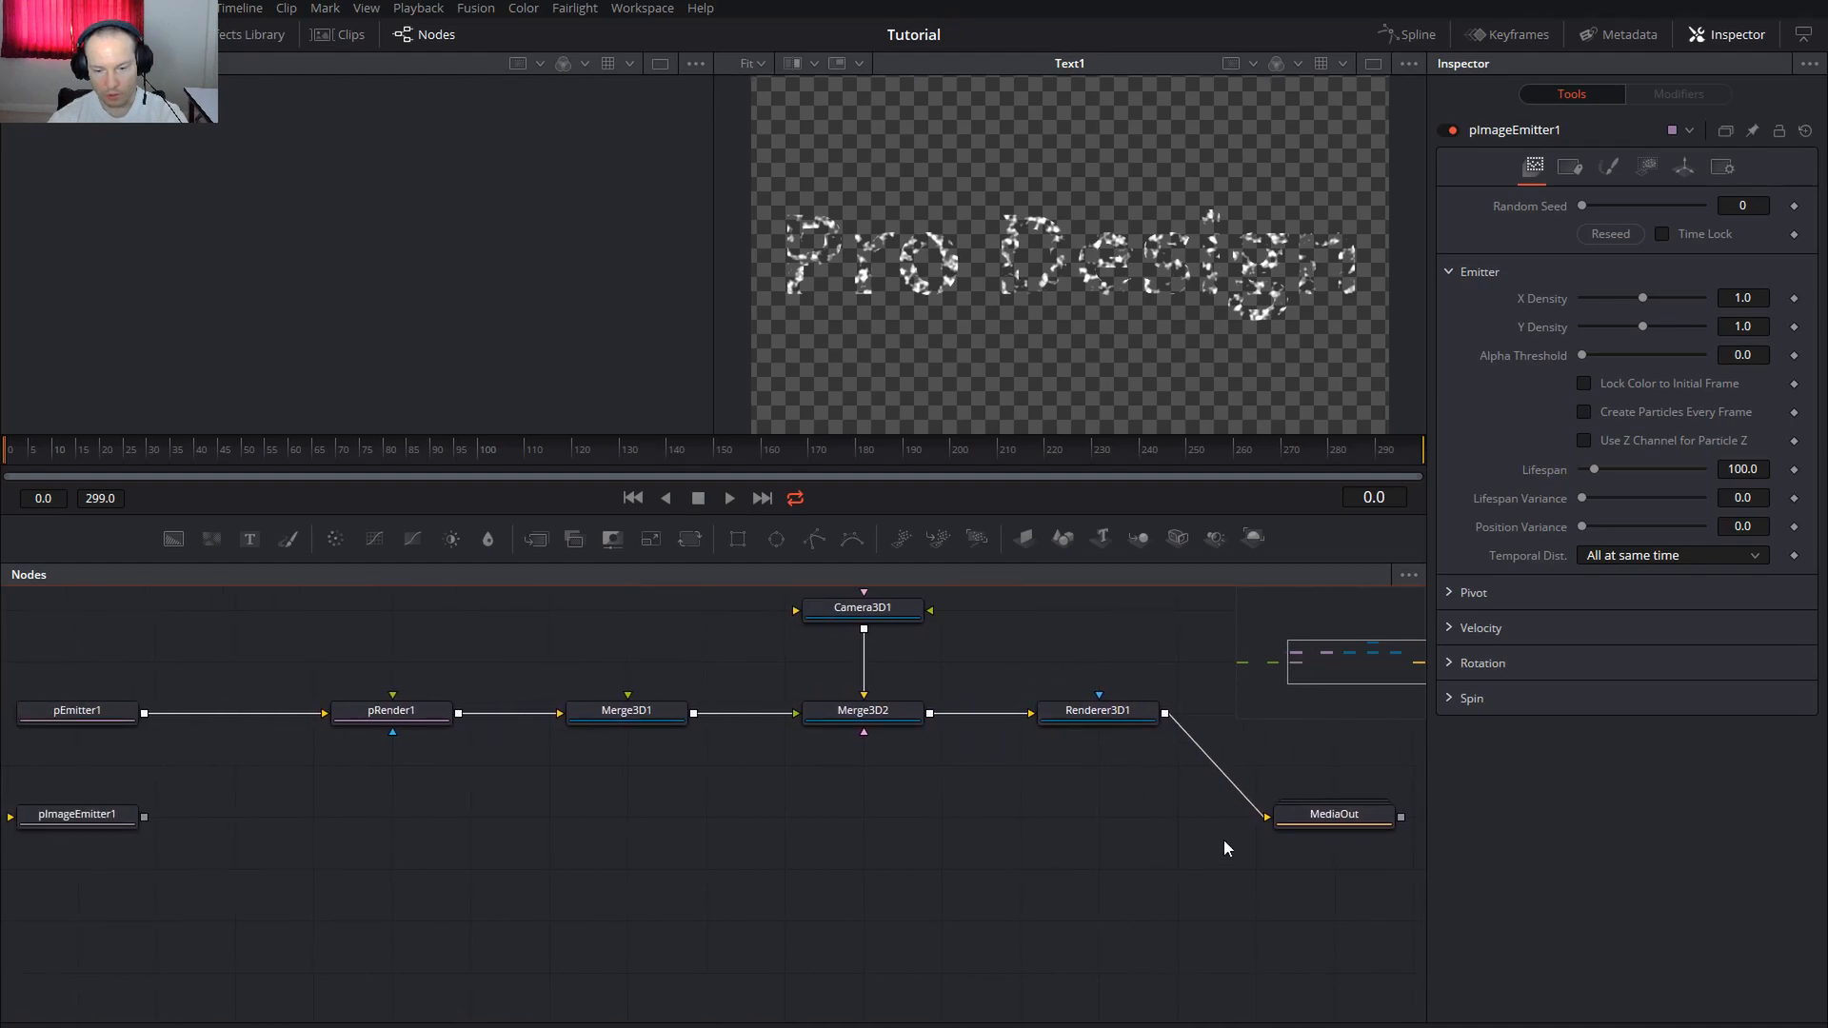
left_click(1314, 825)
key("2")
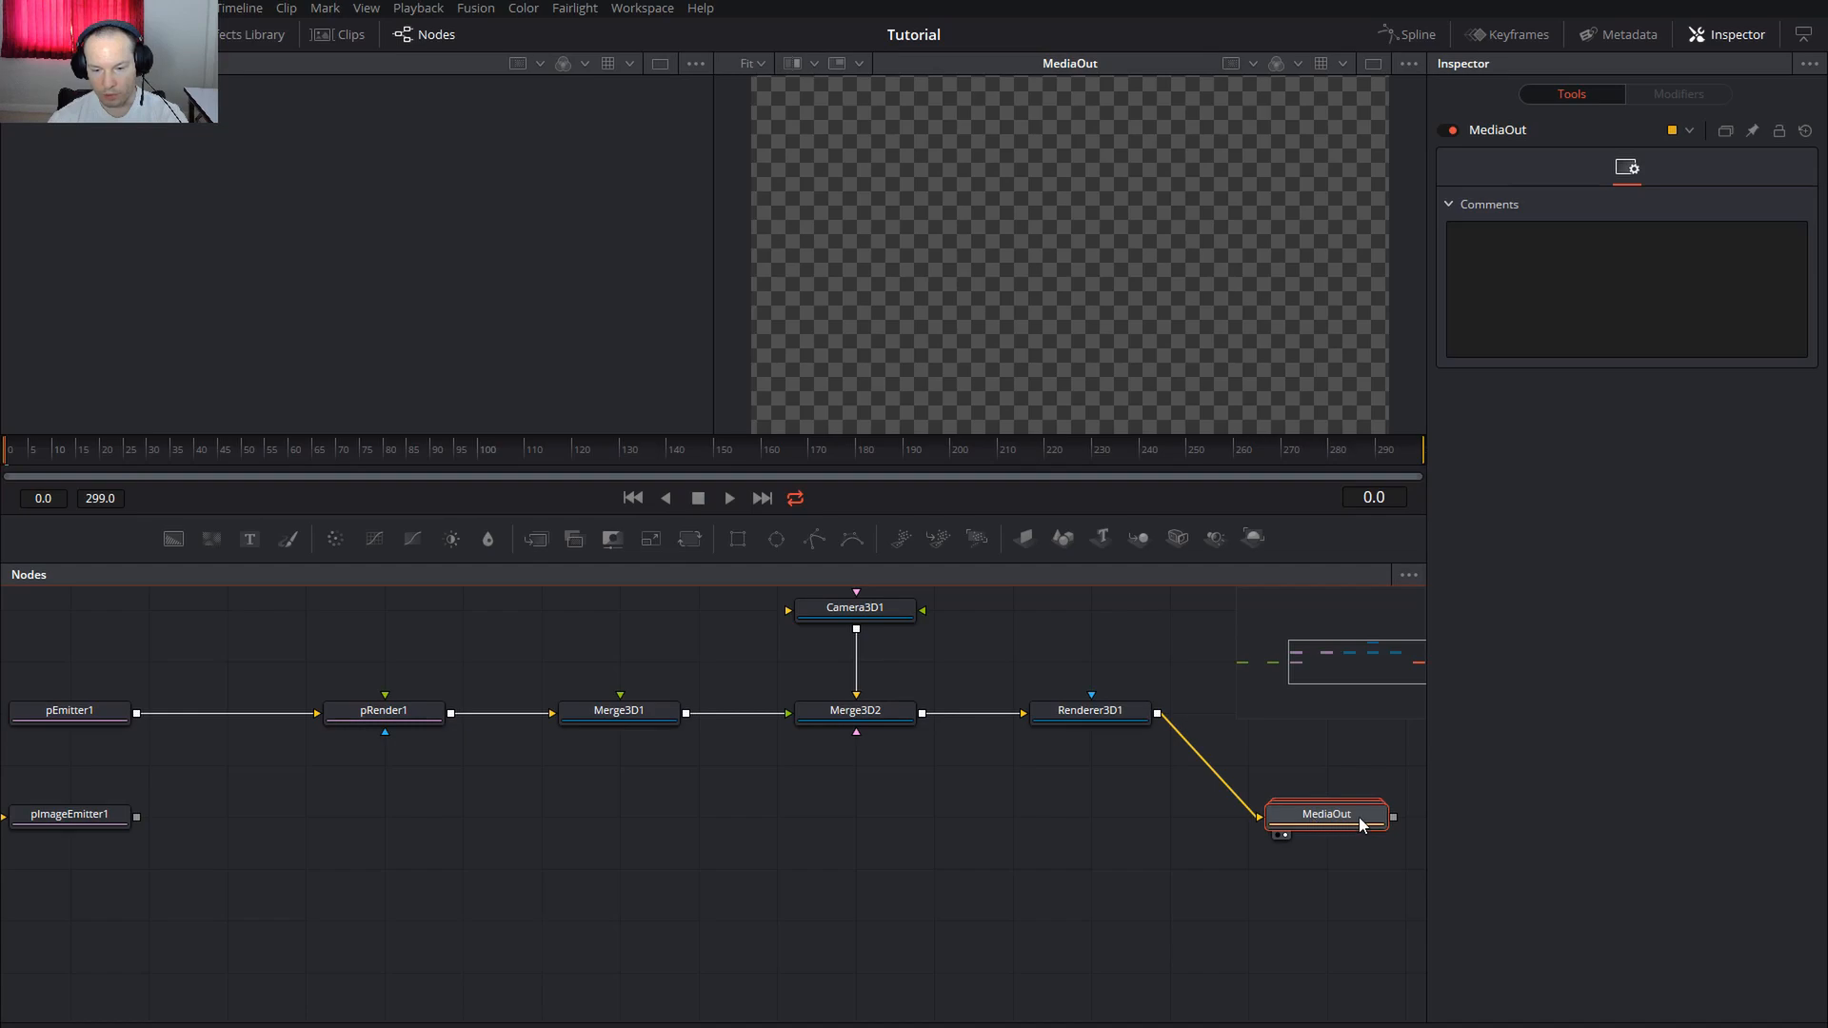
Set pEmitter1's particle Number to 100
left_click_drag(624, 841, 885, 862)
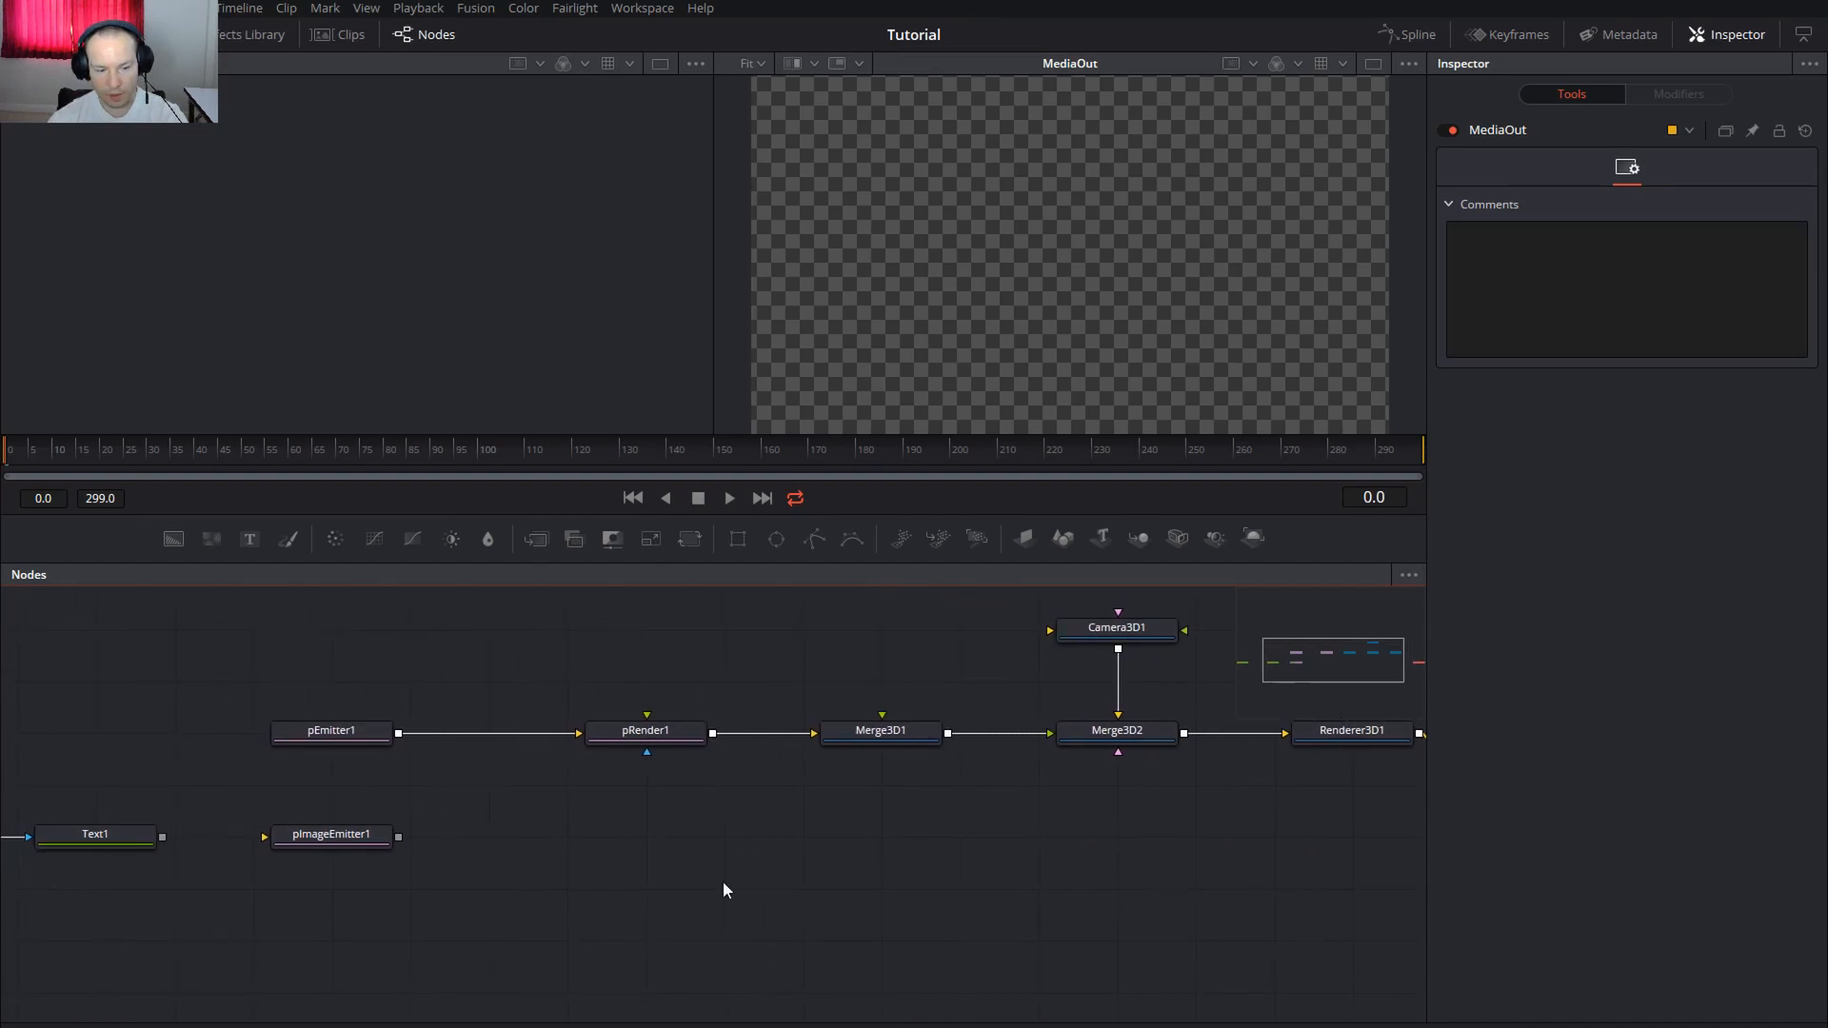
left_click(333, 731)
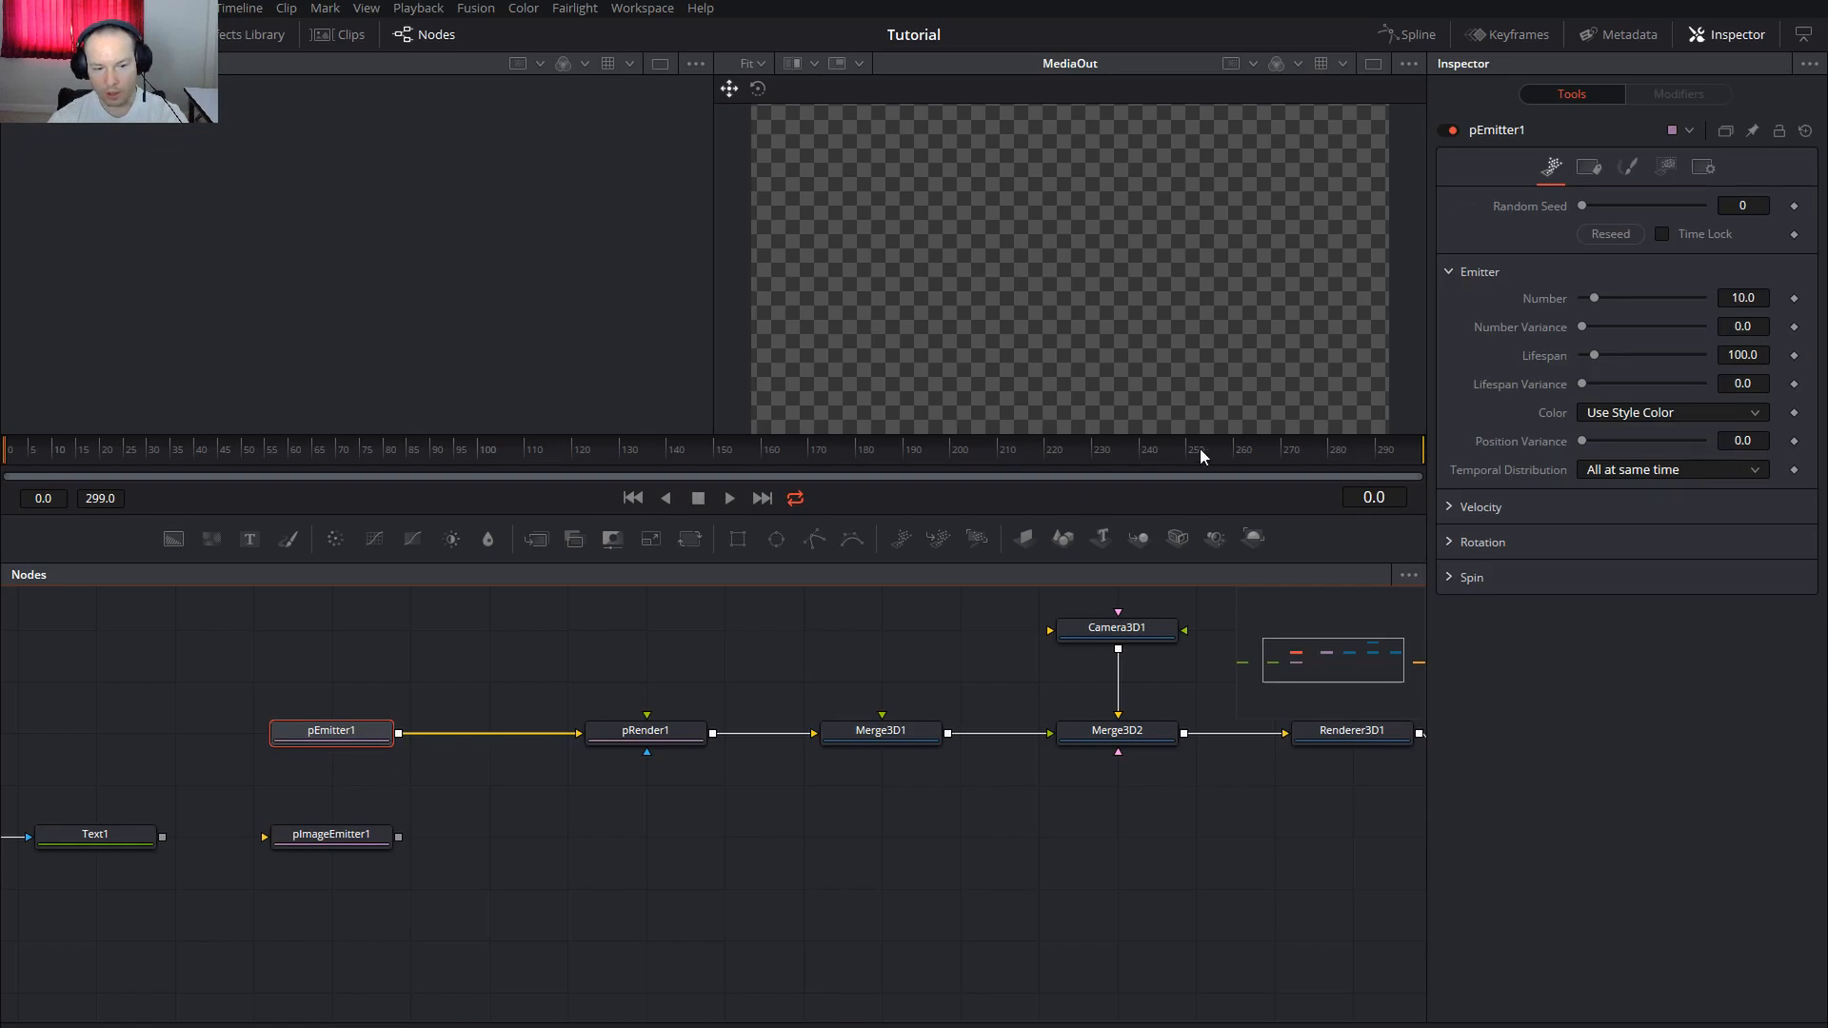
left_click(1742, 298)
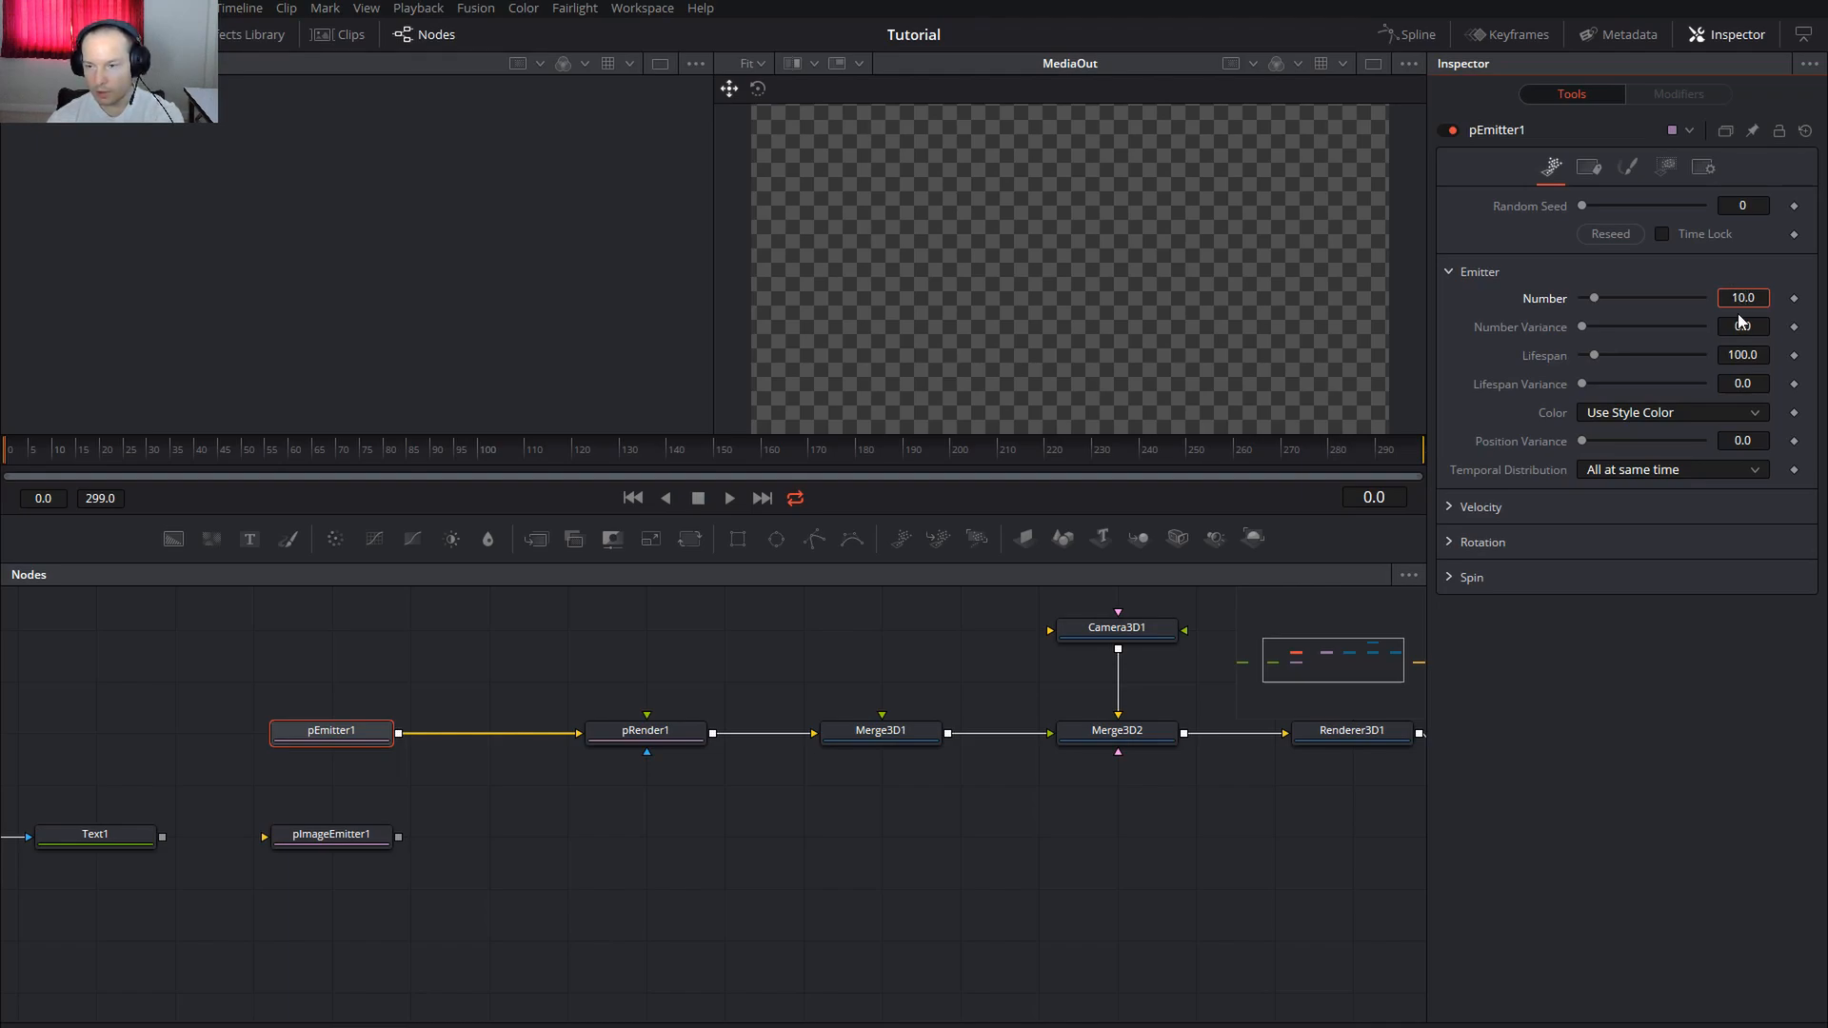
key("Return")
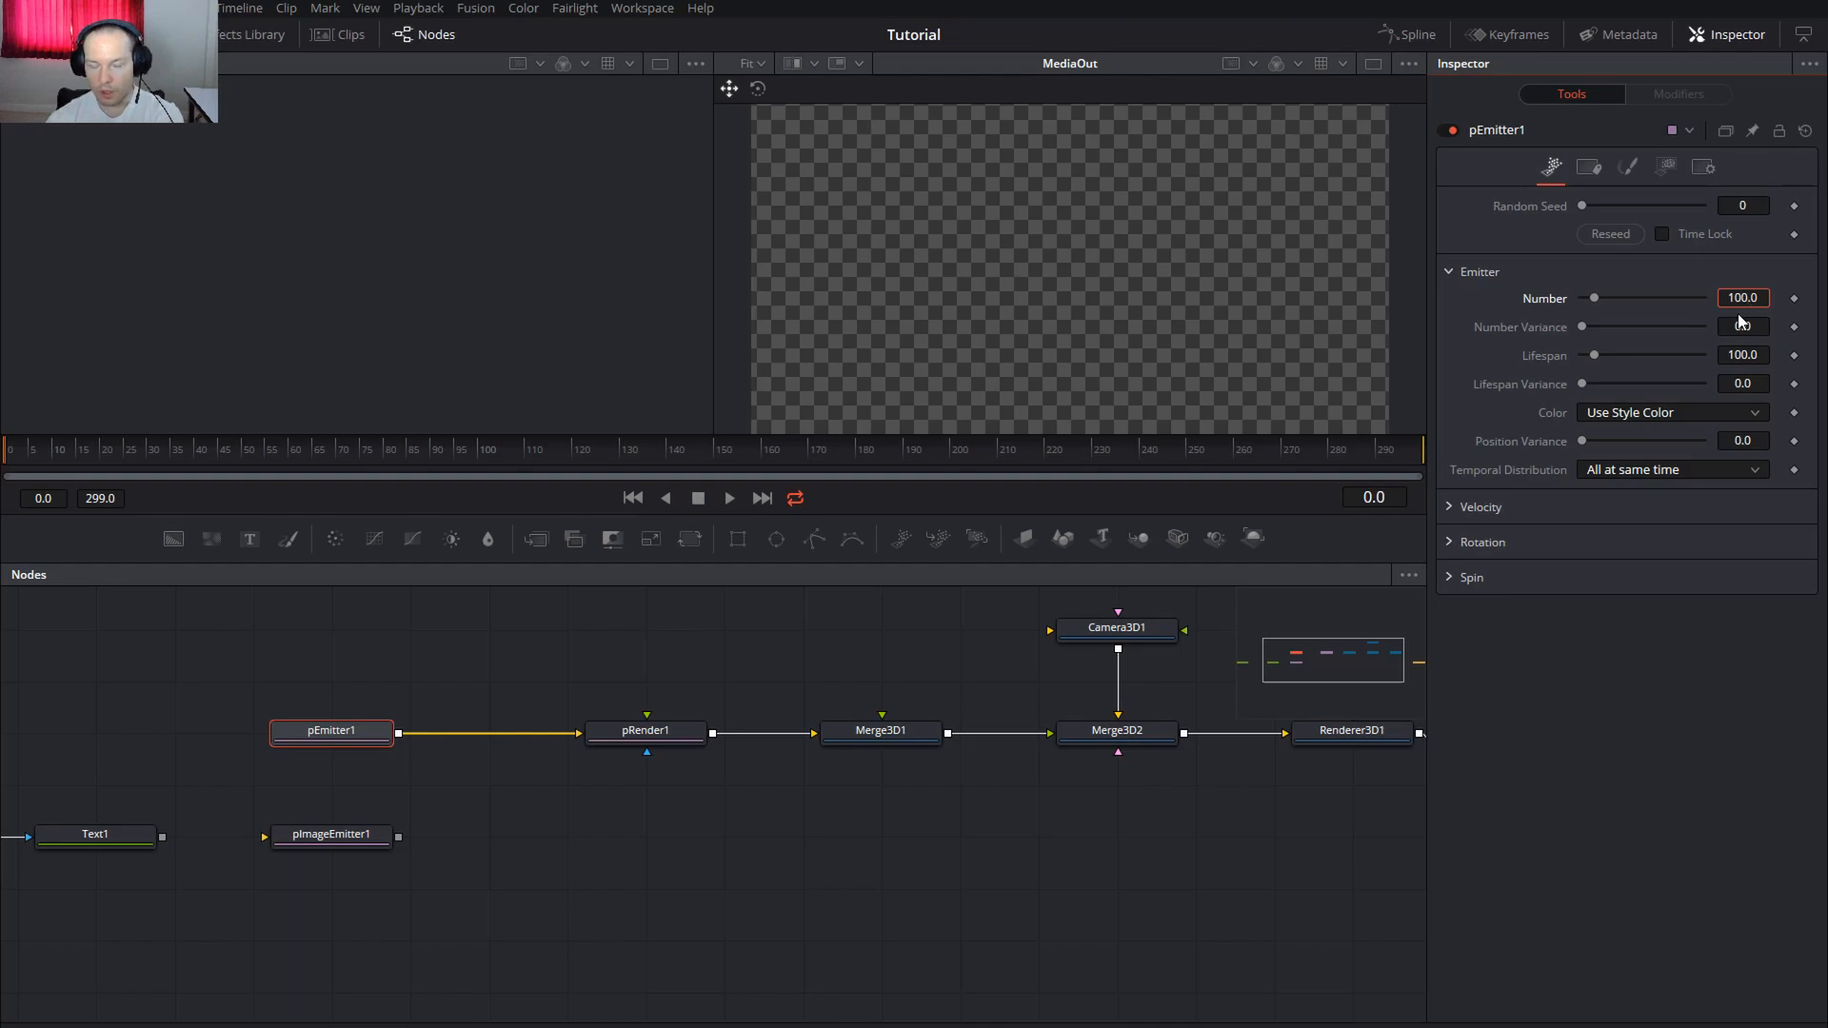
Step the playhead forward two frames to frame 3
left_click(15, 455)
left_click(21, 452)
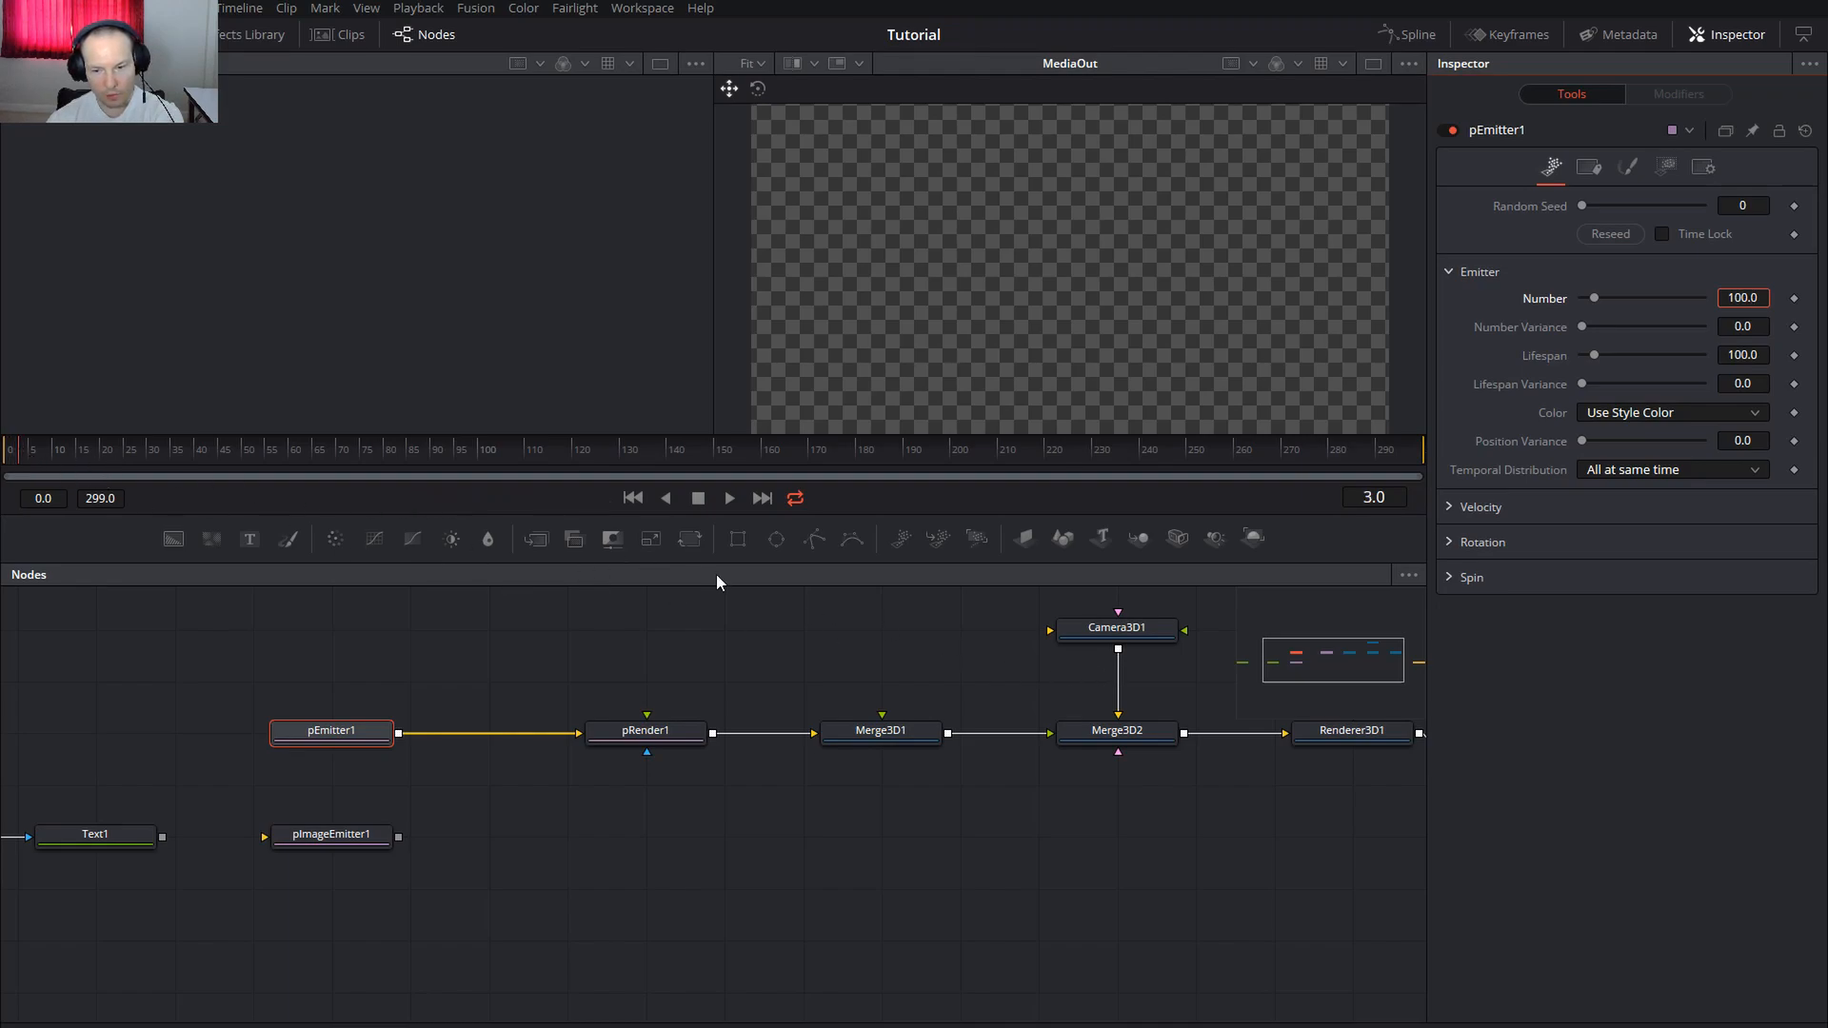
scroll(1048, 666, "right", 5)
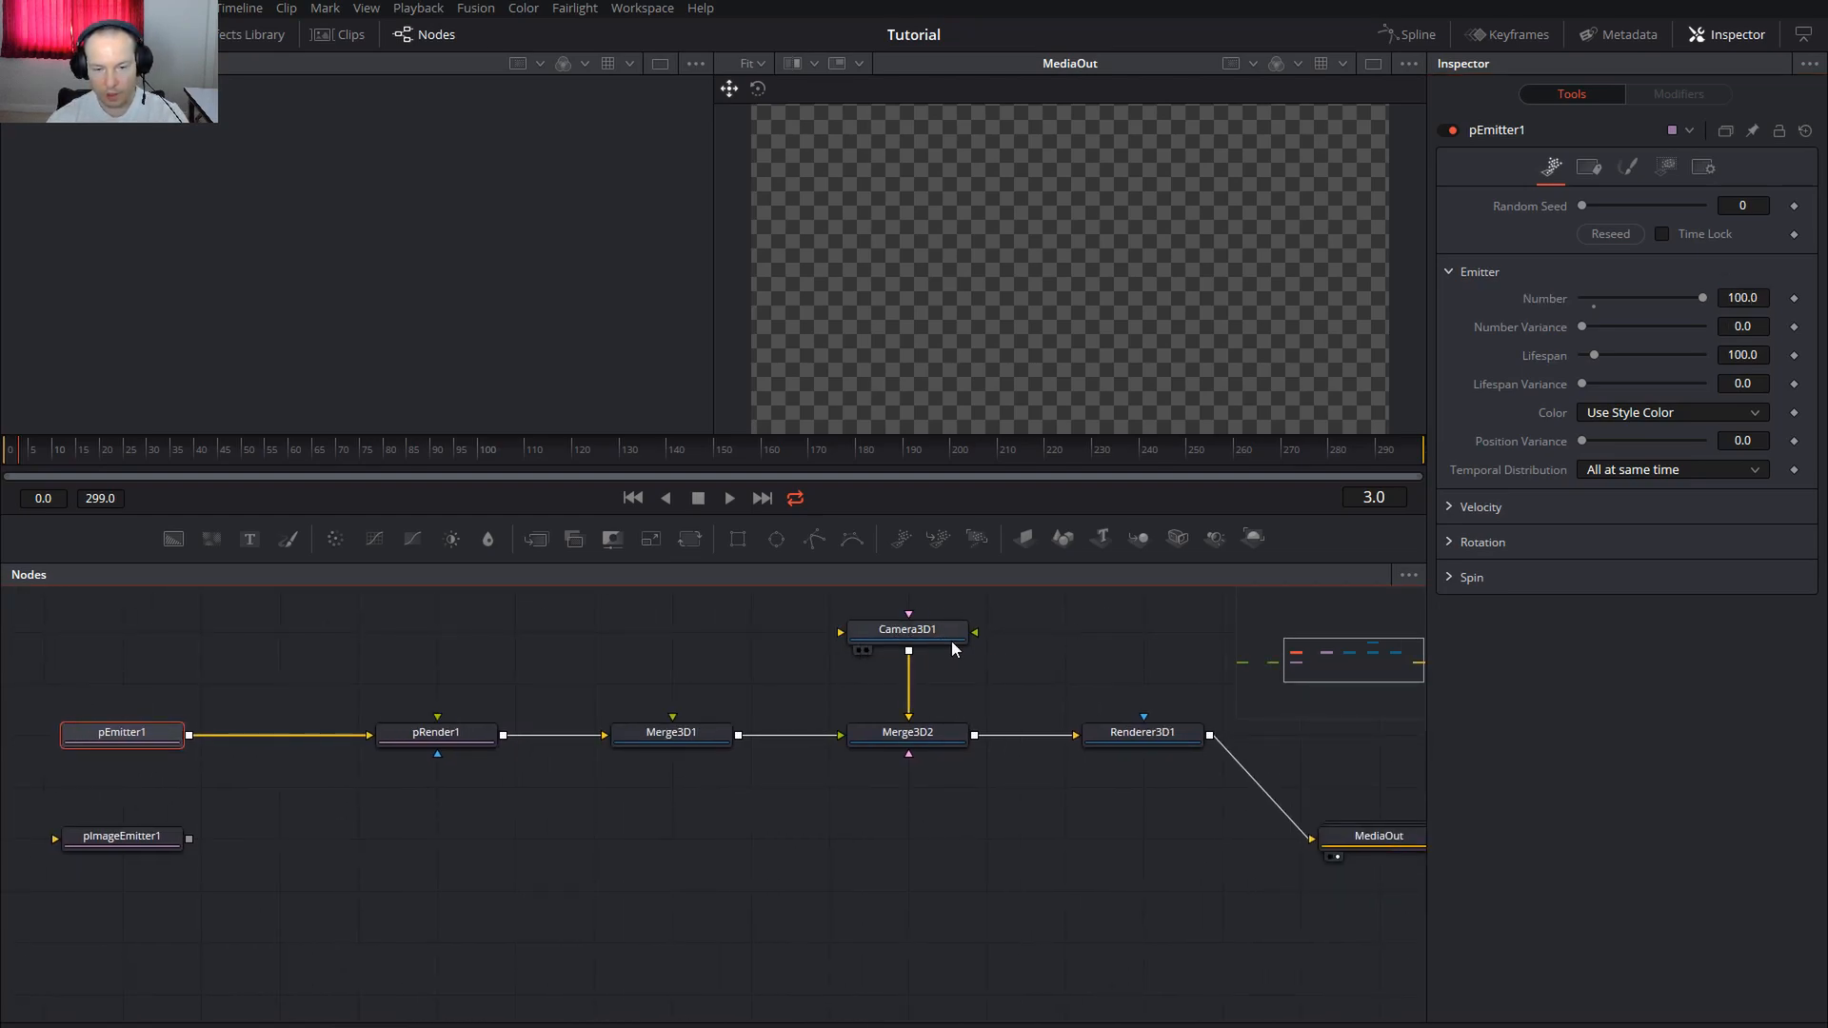
Show Camera3D1's Transform settings and orbit its 3D perspective scene in the viewer
left_click(925, 638)
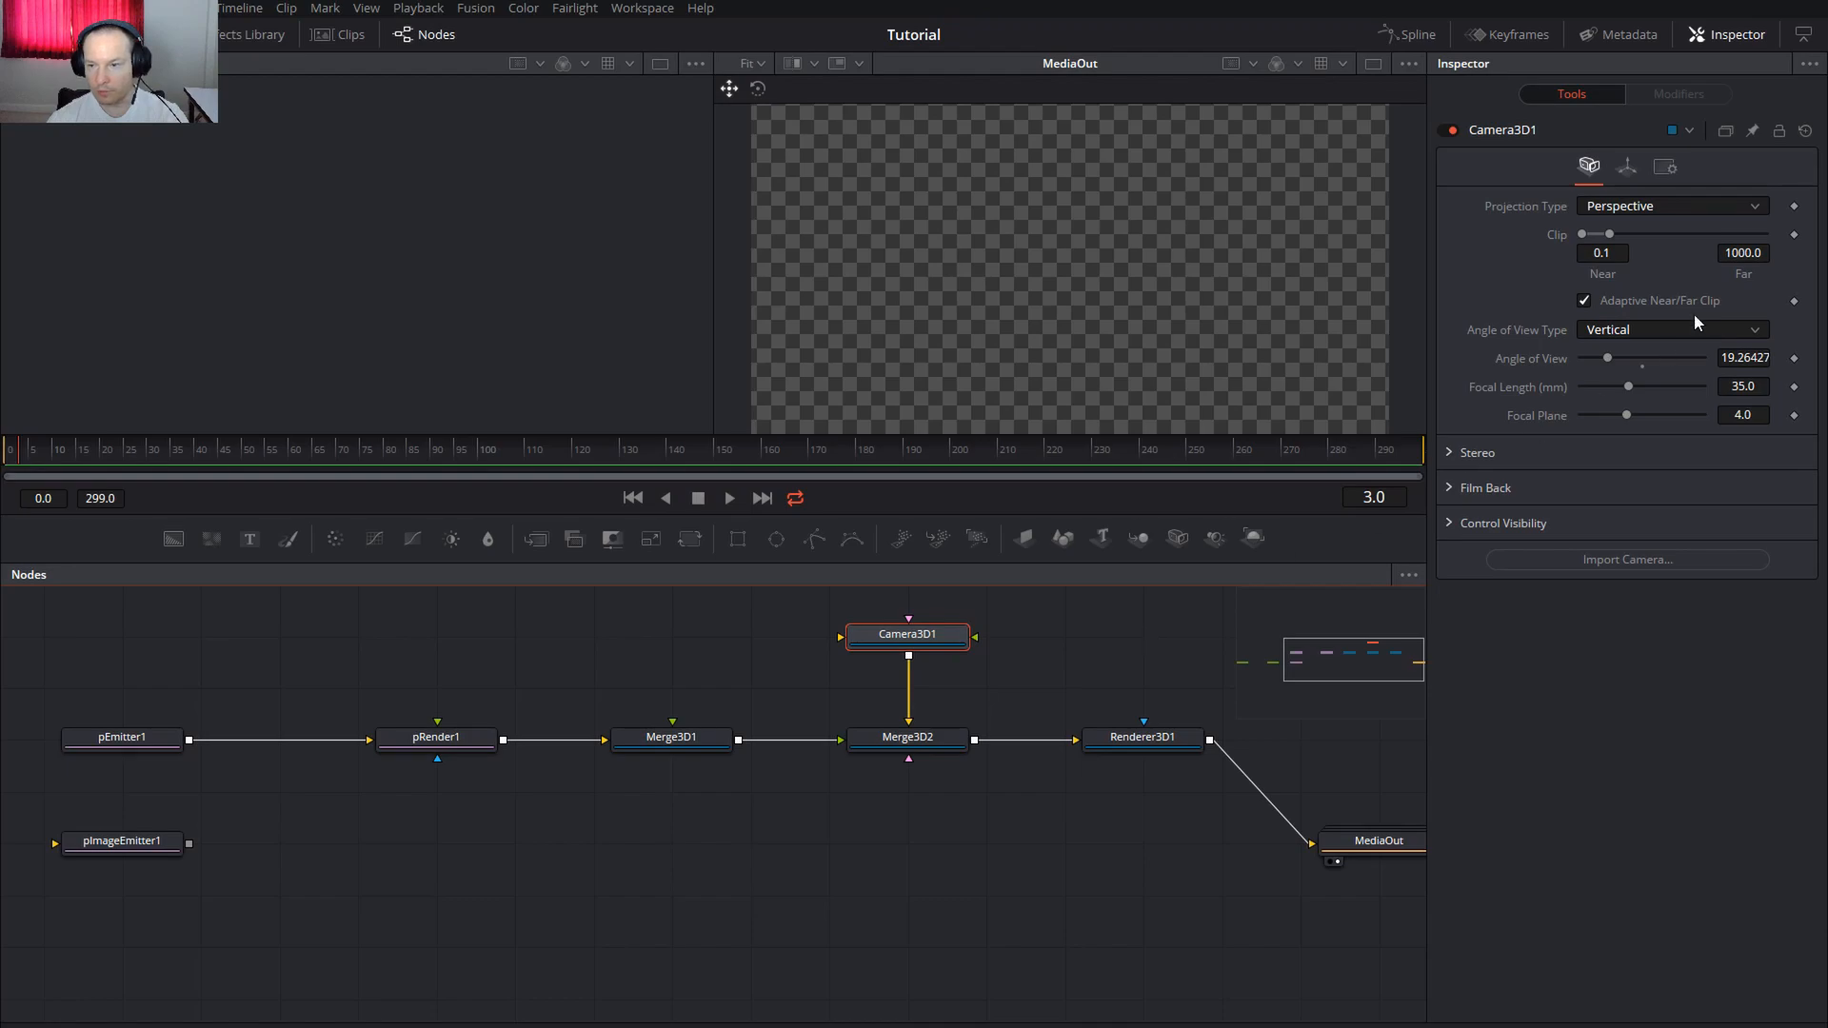
left_click(1631, 179)
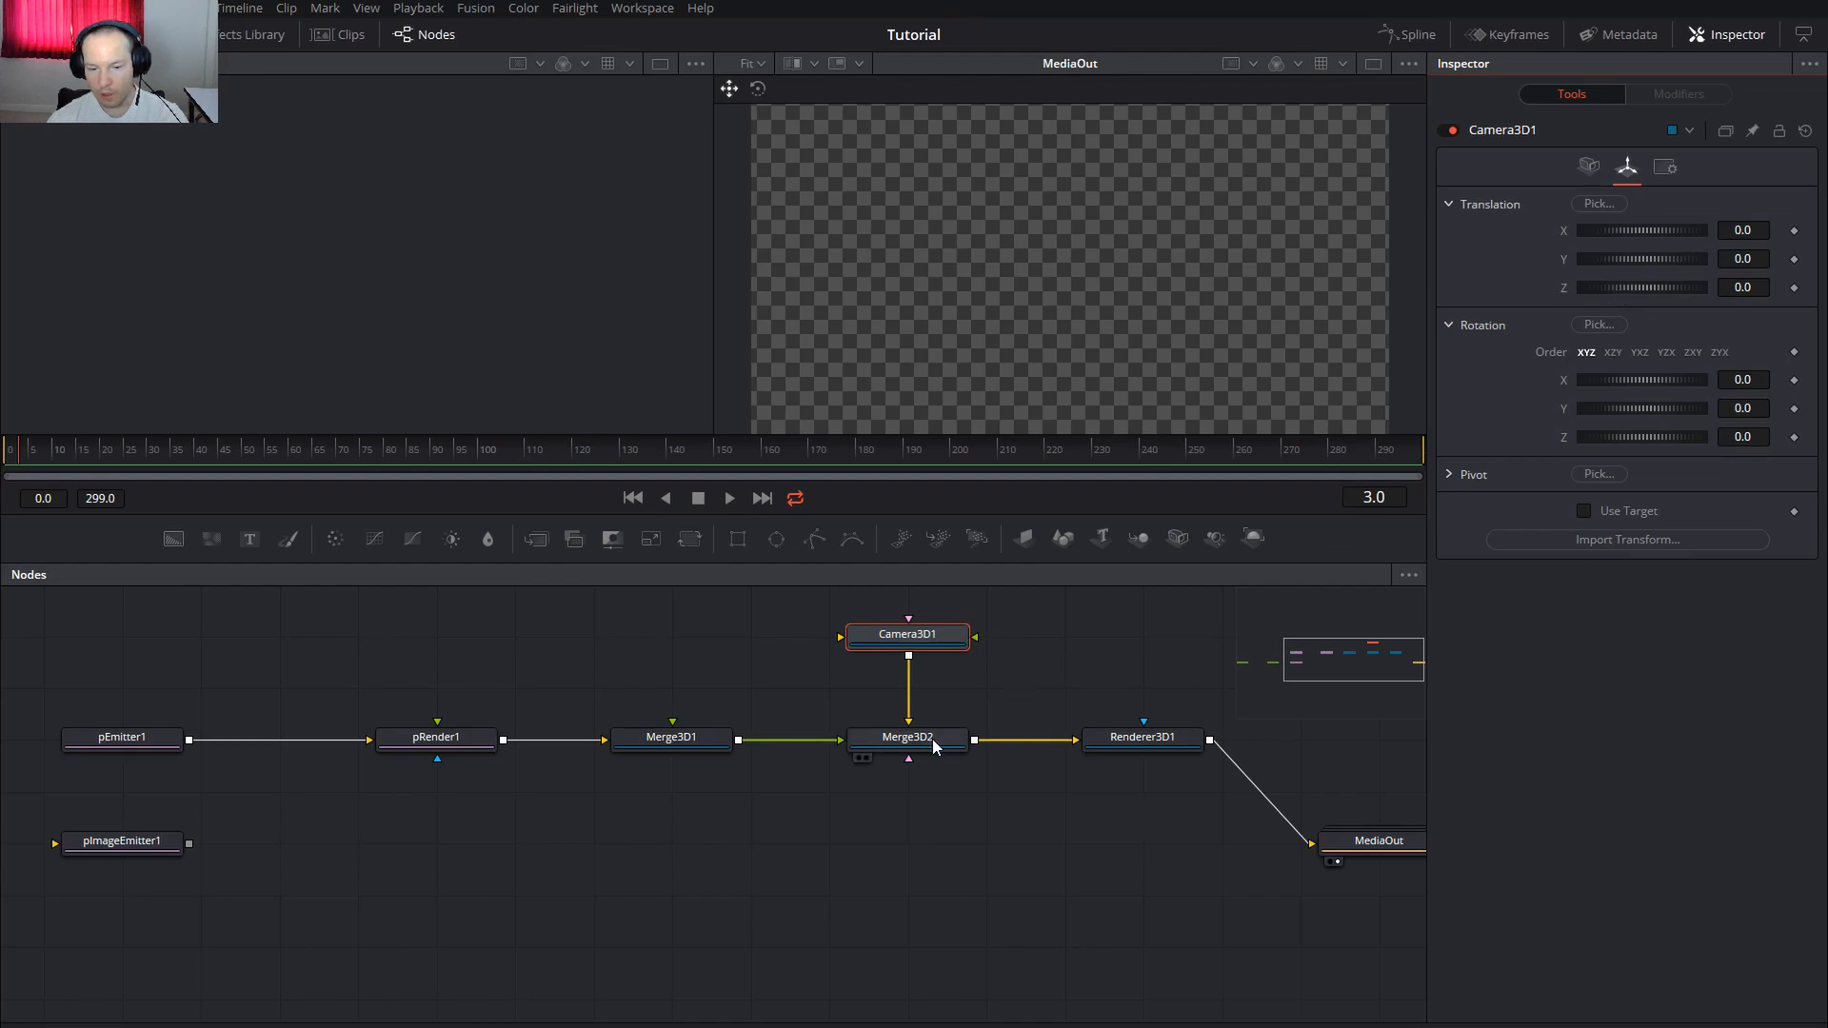
key("2")
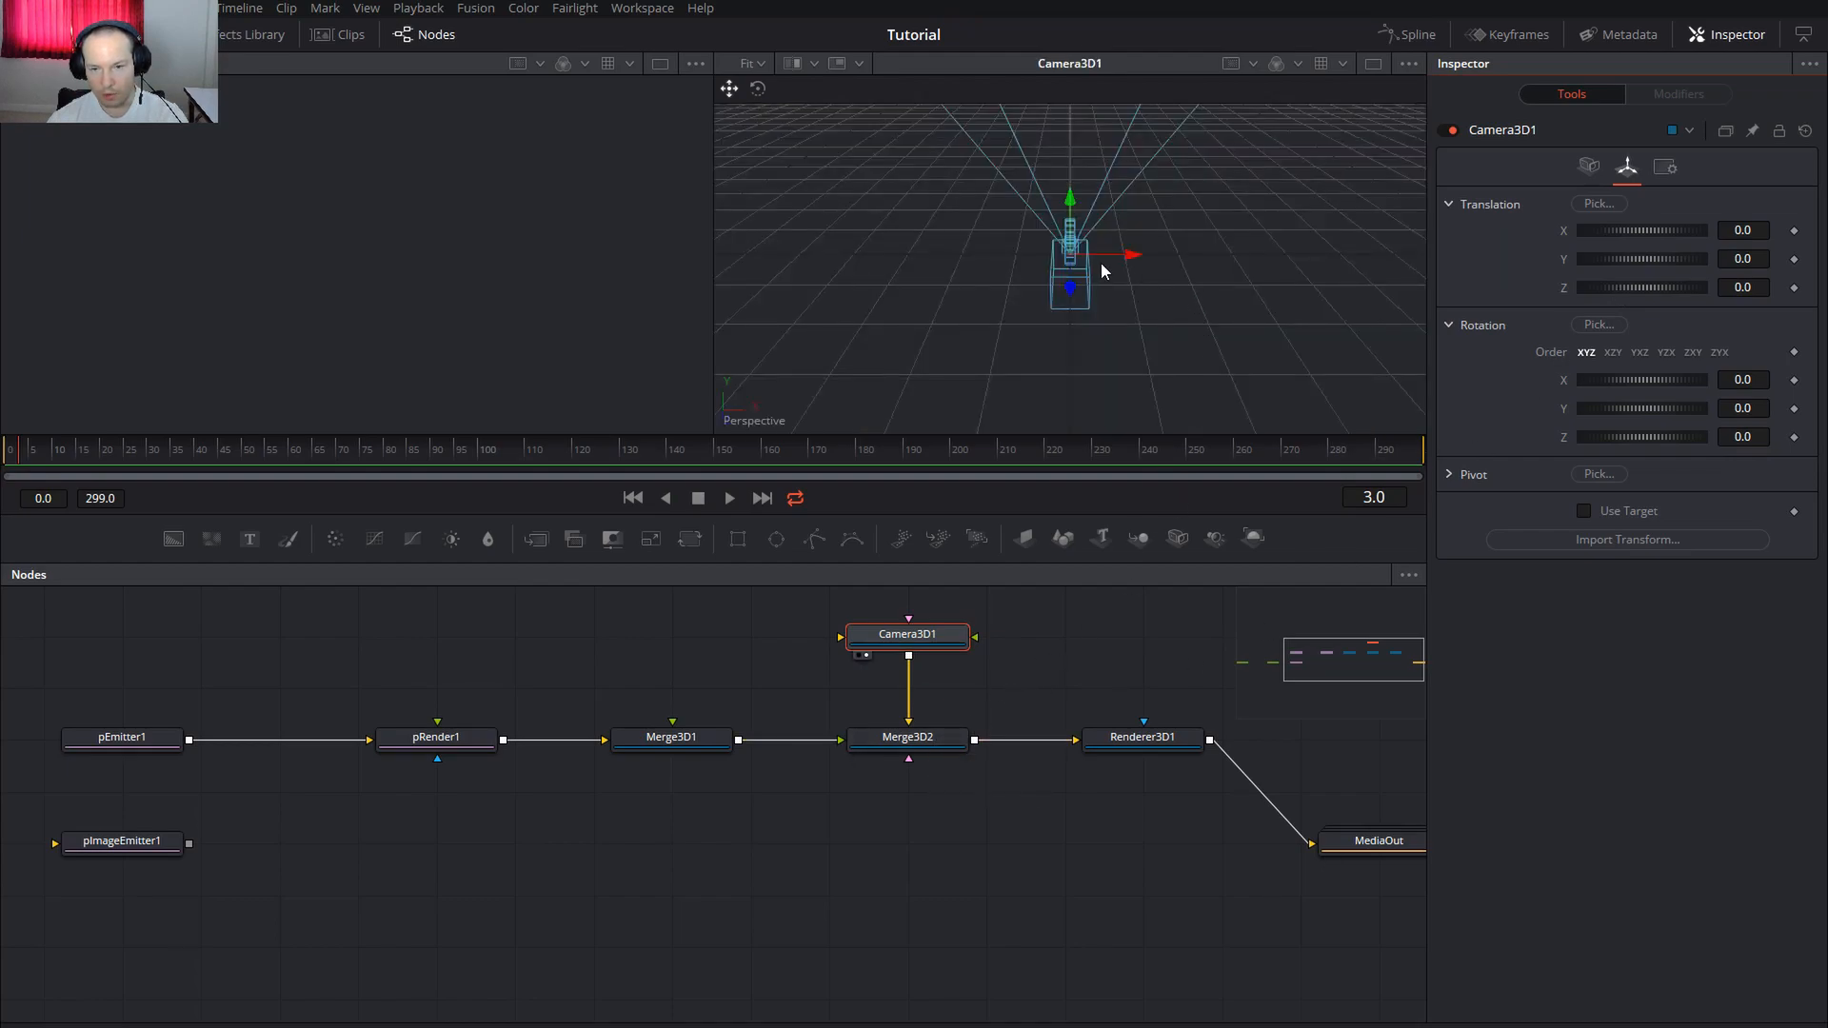
left_click_drag(933, 276, 1213, 288)
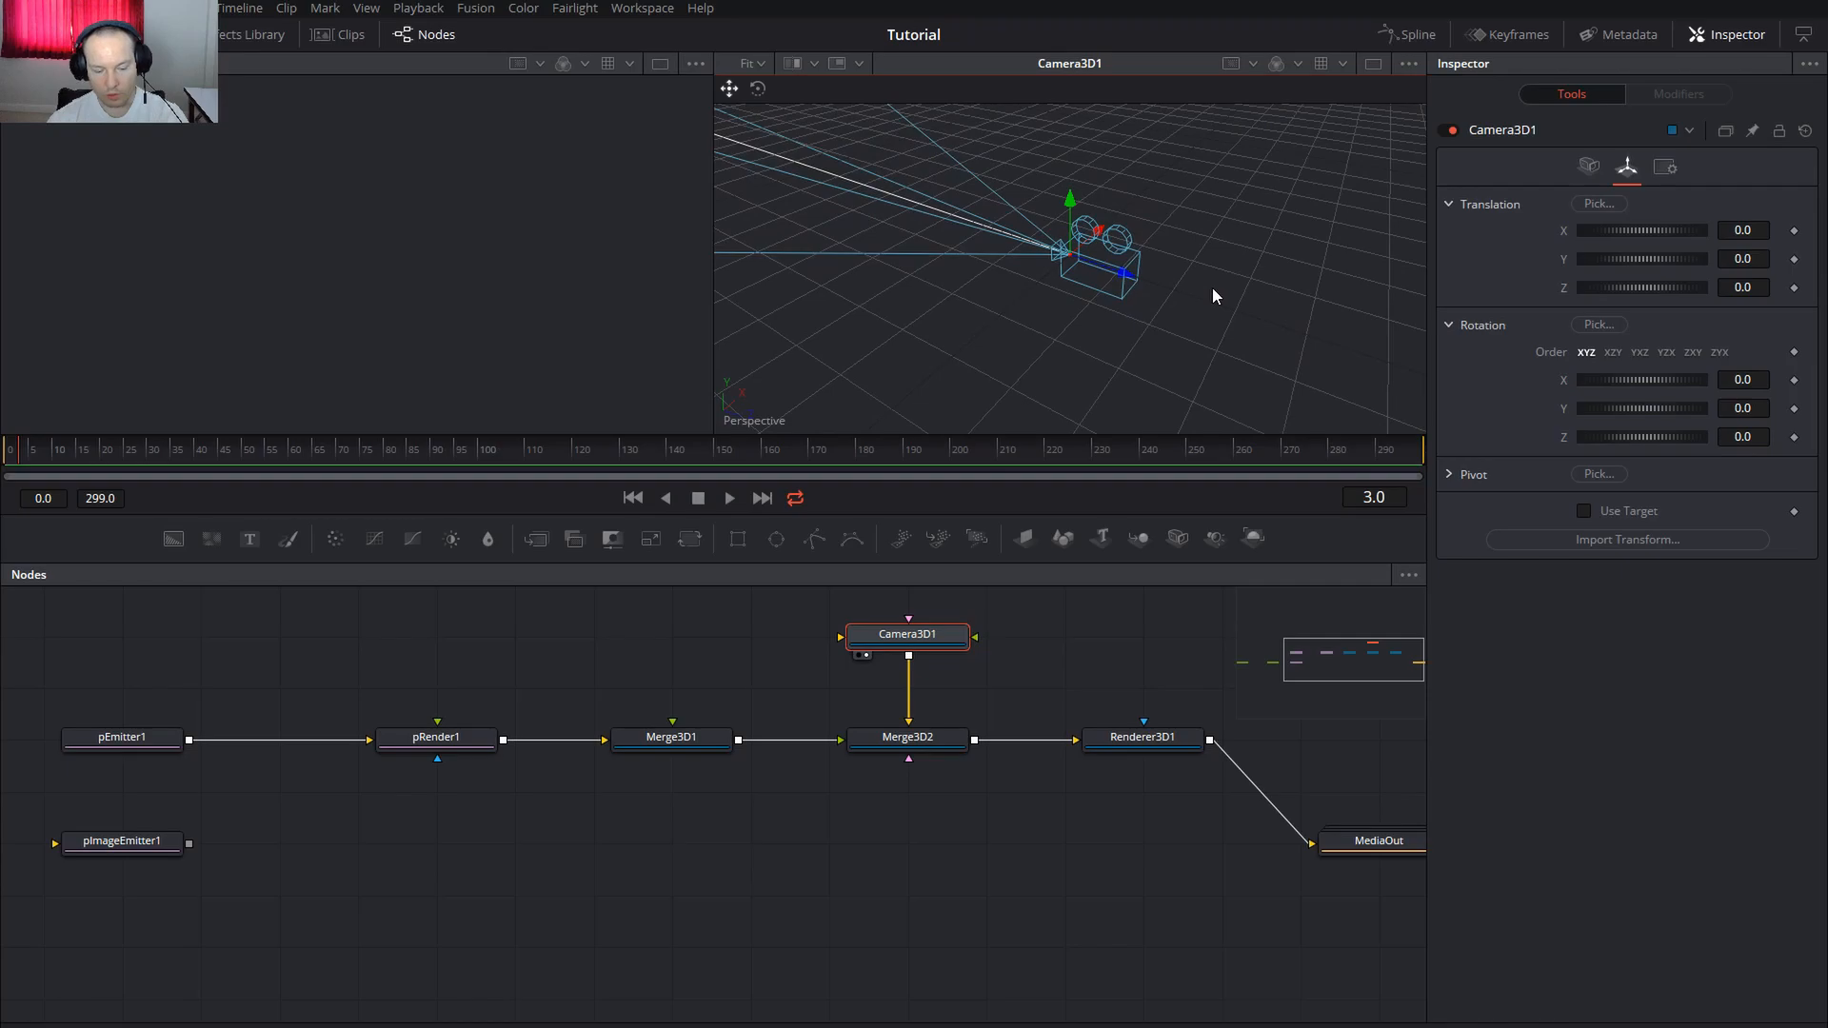
left_click_drag(1106, 301, 1410, 274)
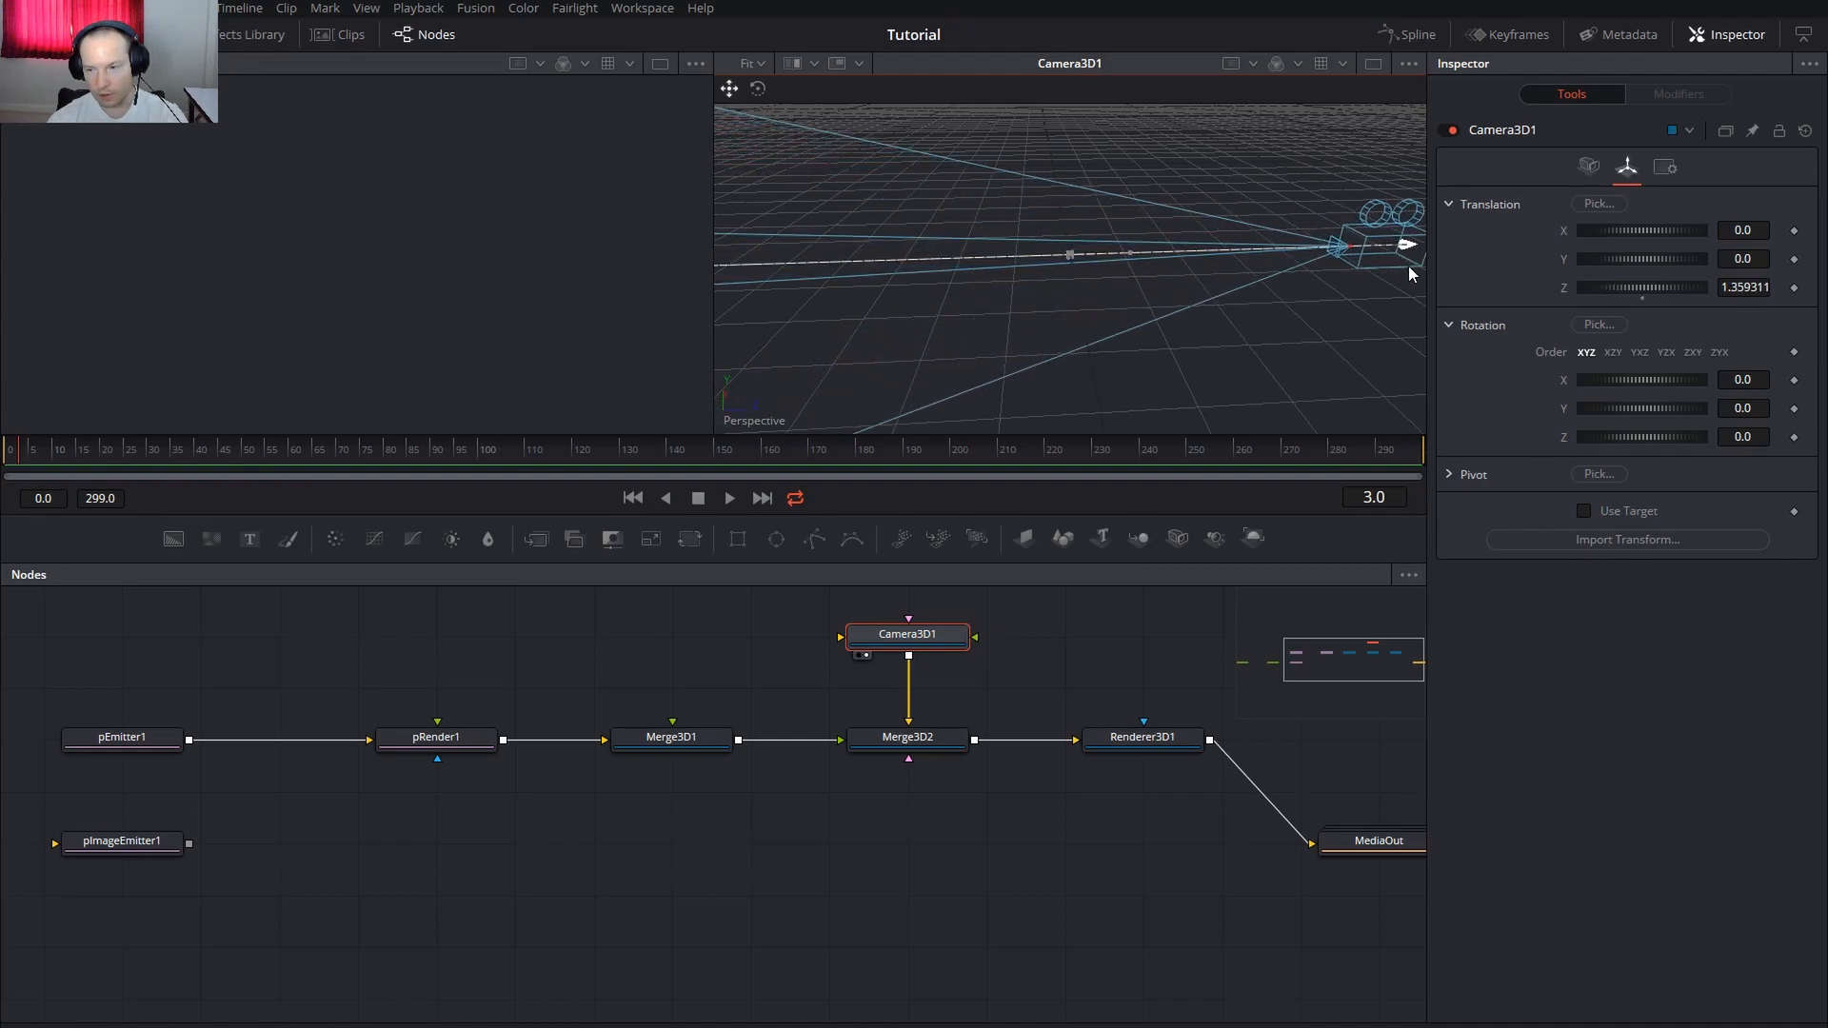
Set Camera3D1's Translation Z to 8.0
left_click(1741, 287)
double_click(1740, 288)
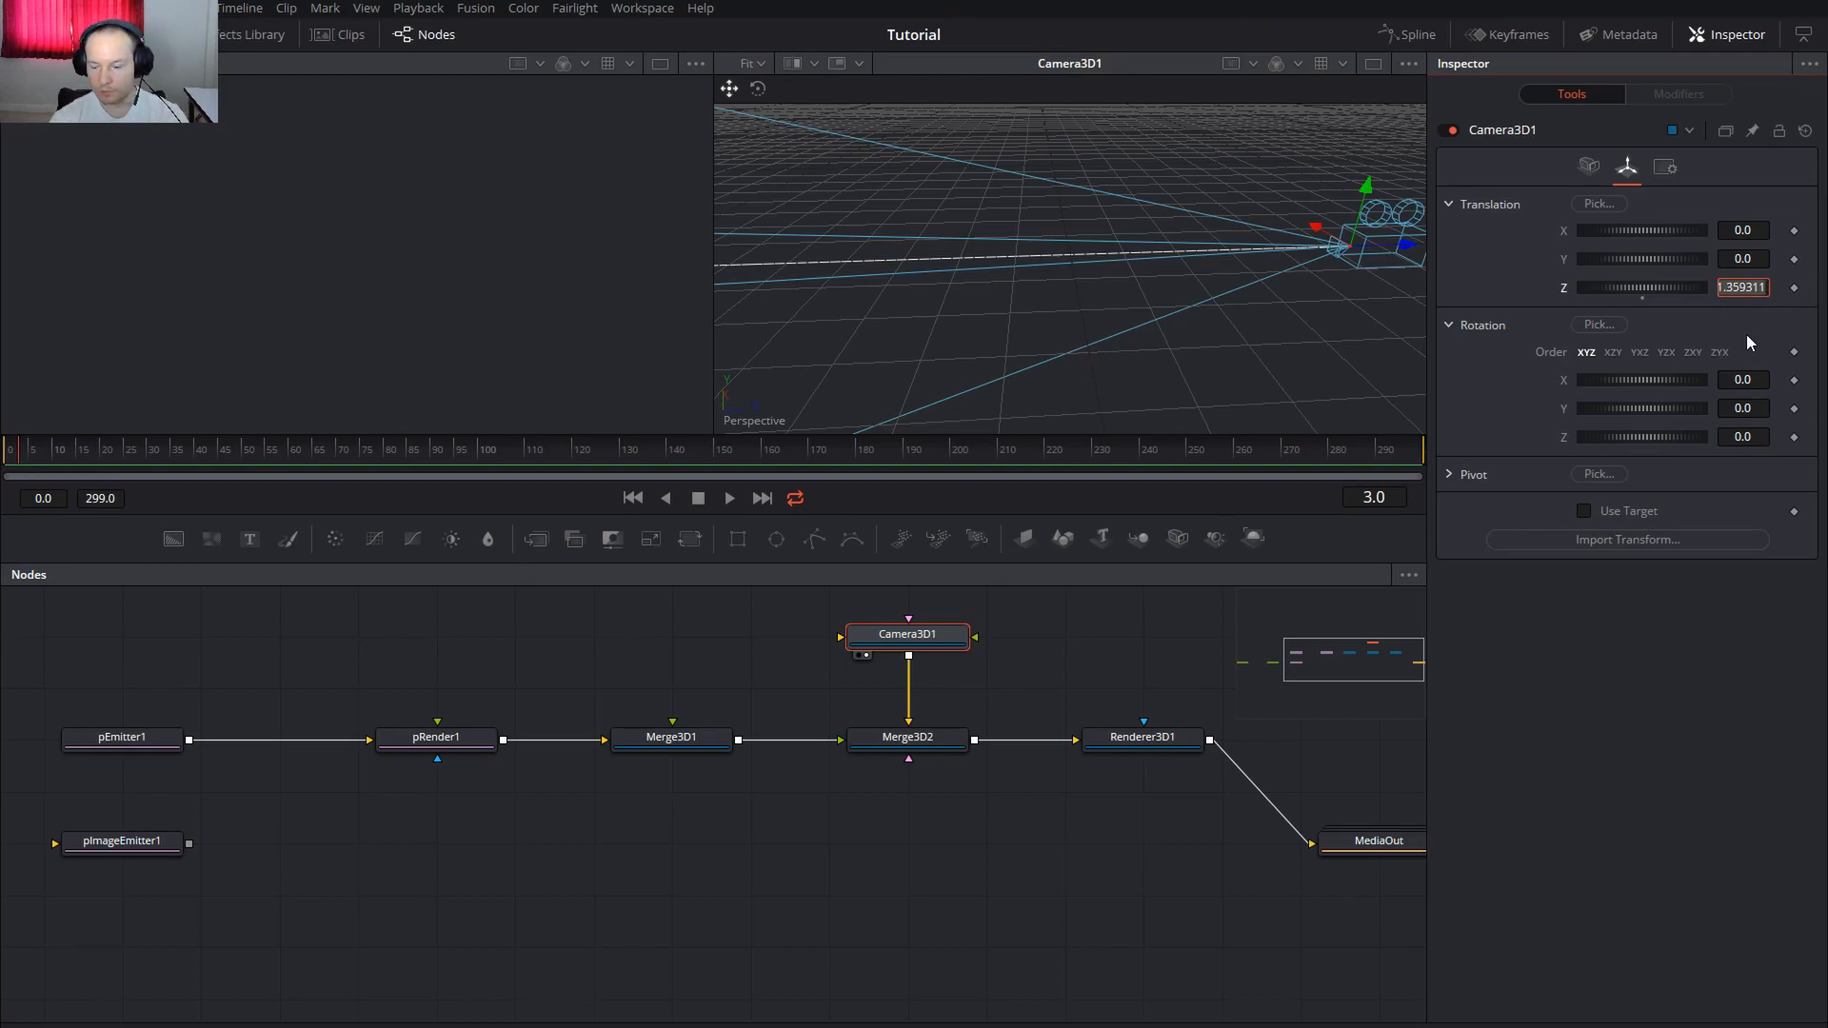
type("8")
key("Return")
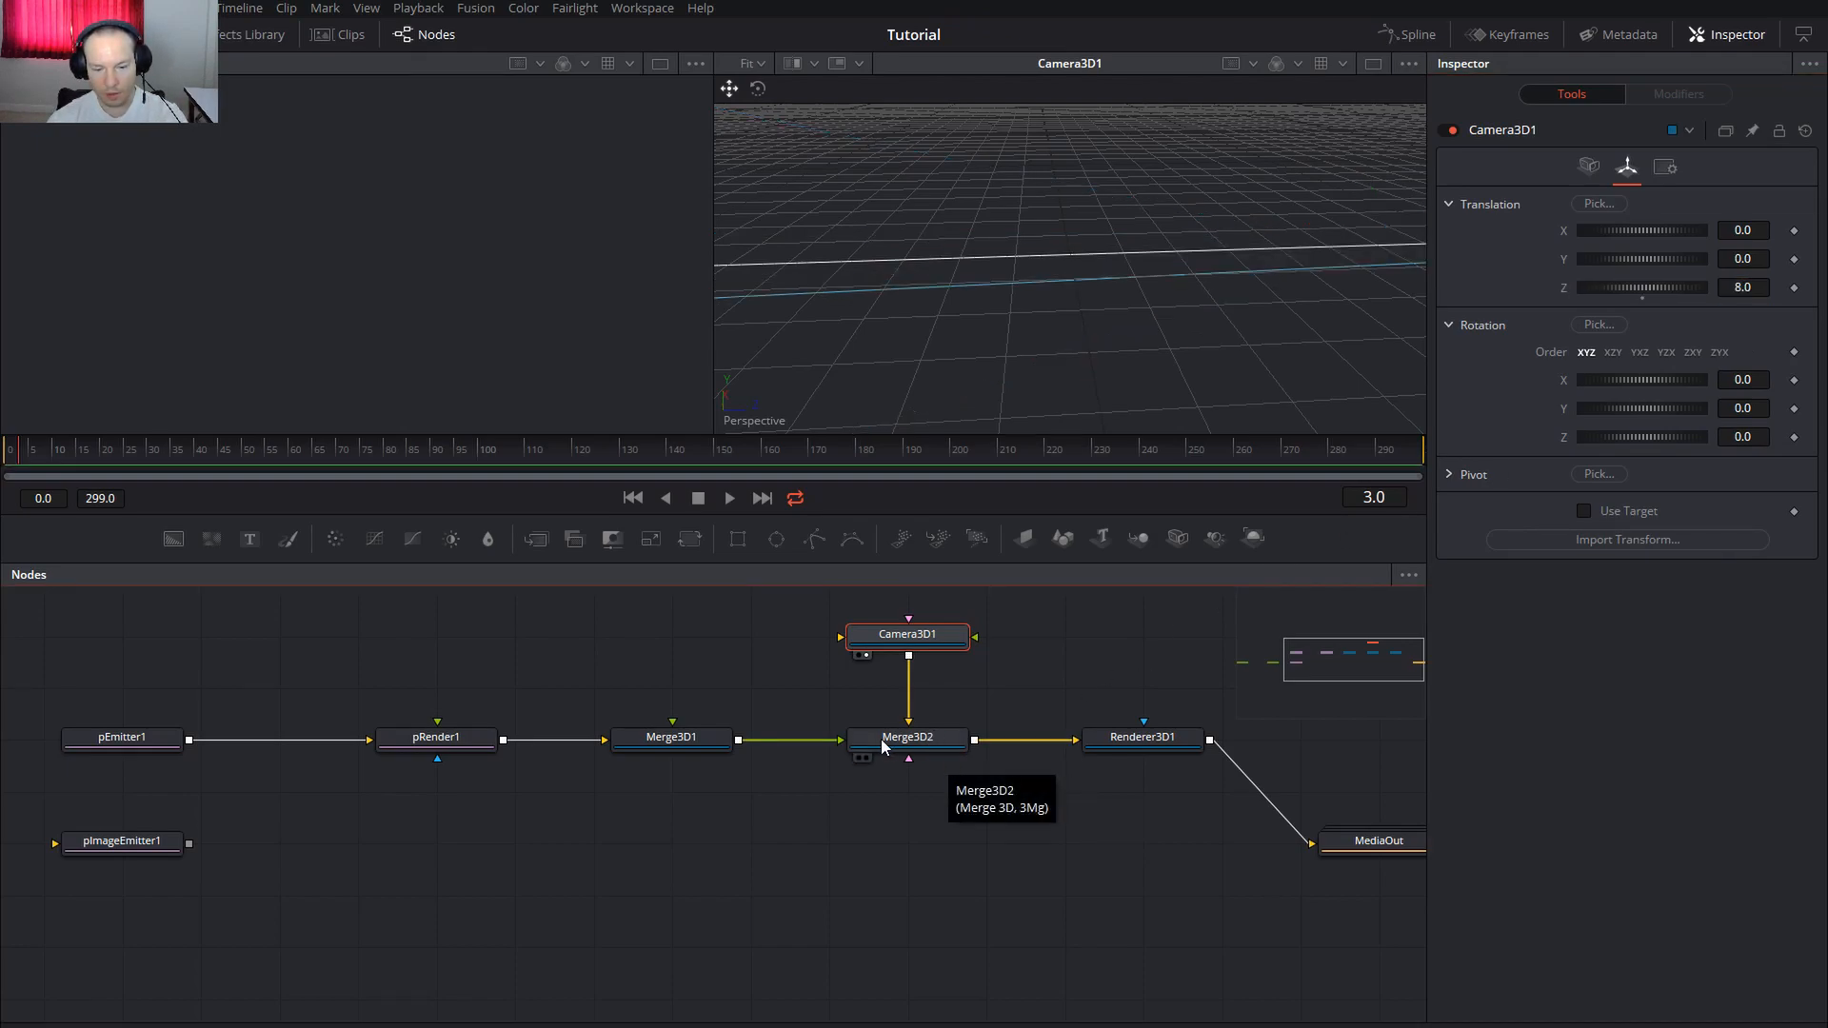
Show Merge3D2 in the left viewer and MediaOut in the right viewer
left_click(921, 744)
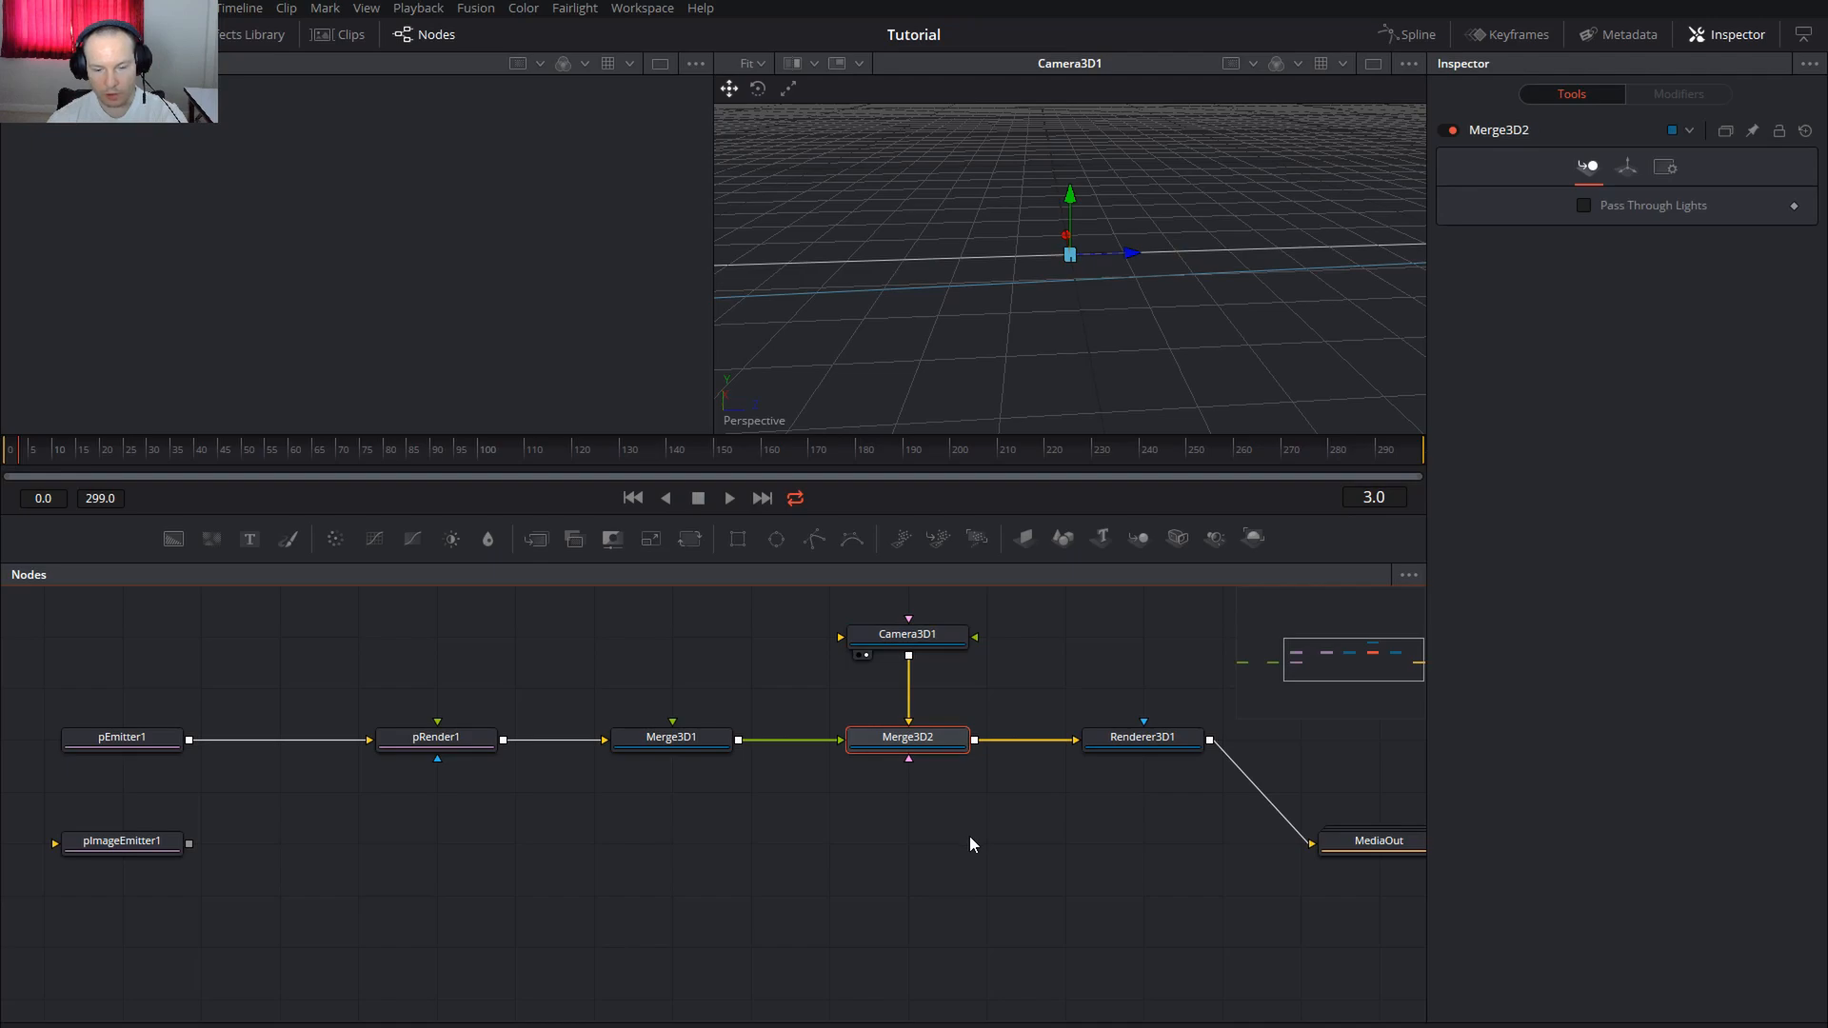
key("1")
left_click_drag(1091, 906, 988, 857)
left_click(1295, 803)
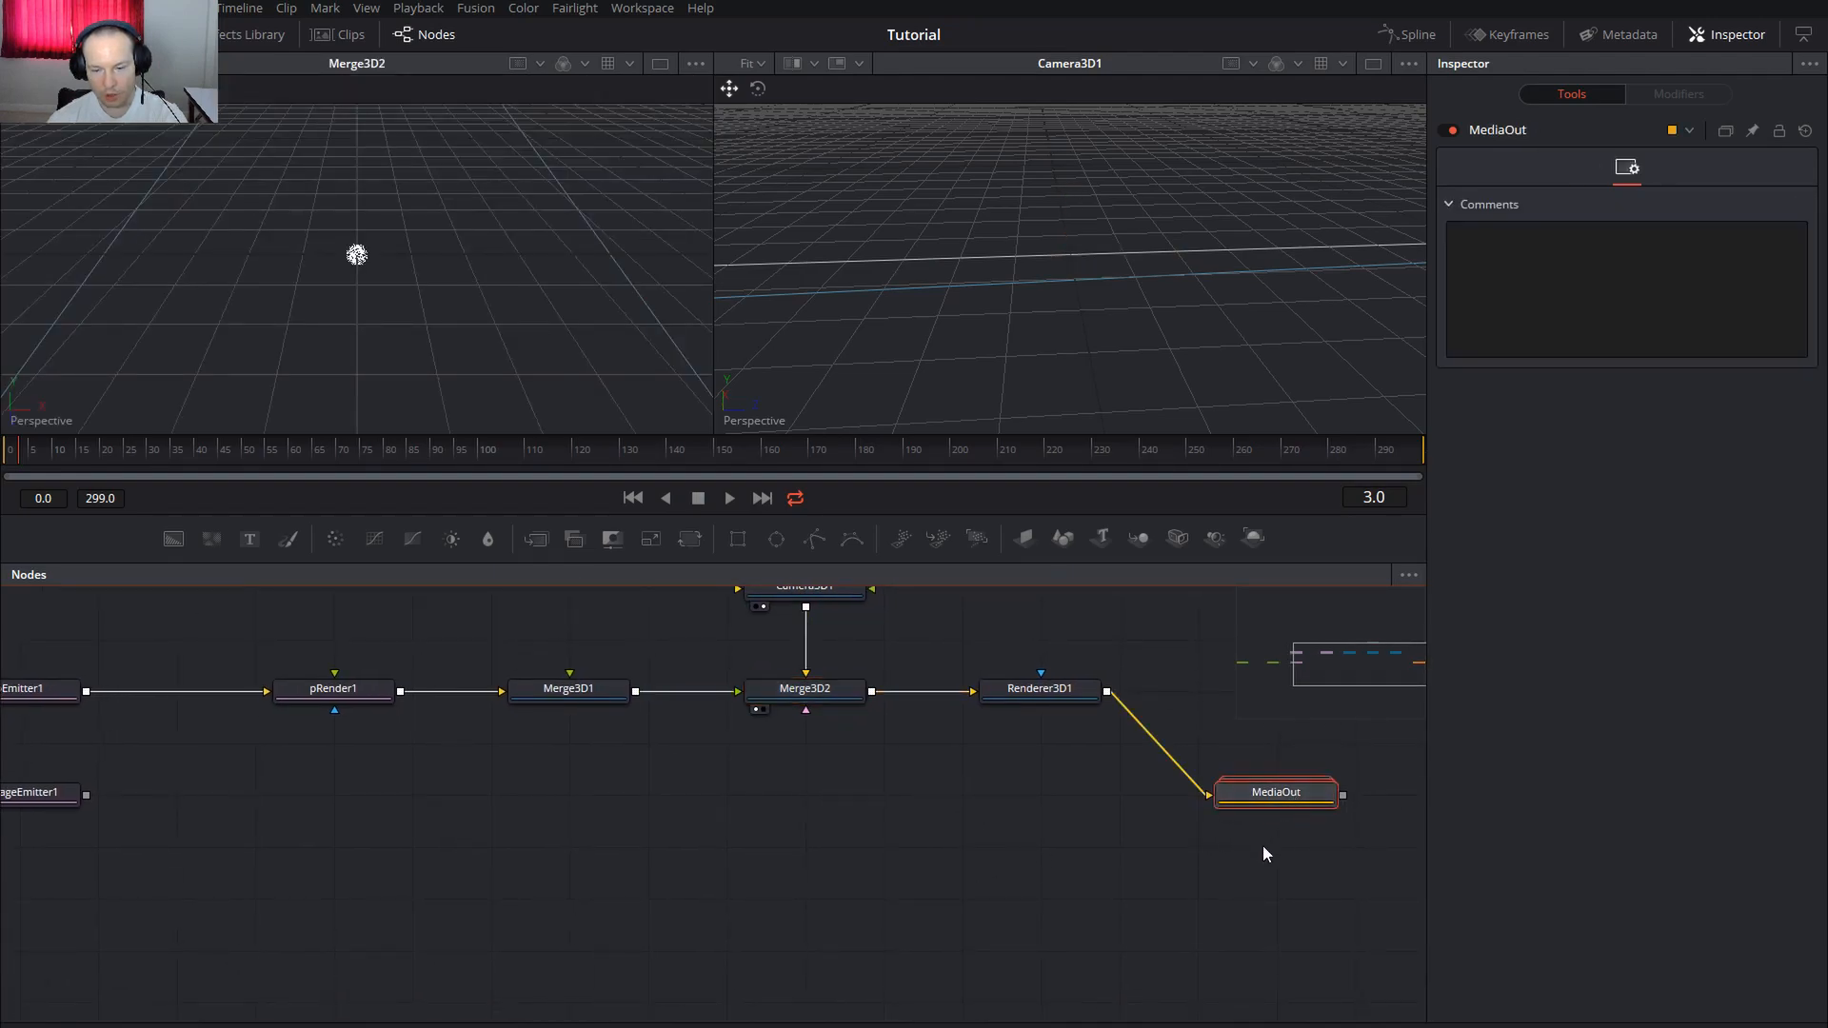
key("2")
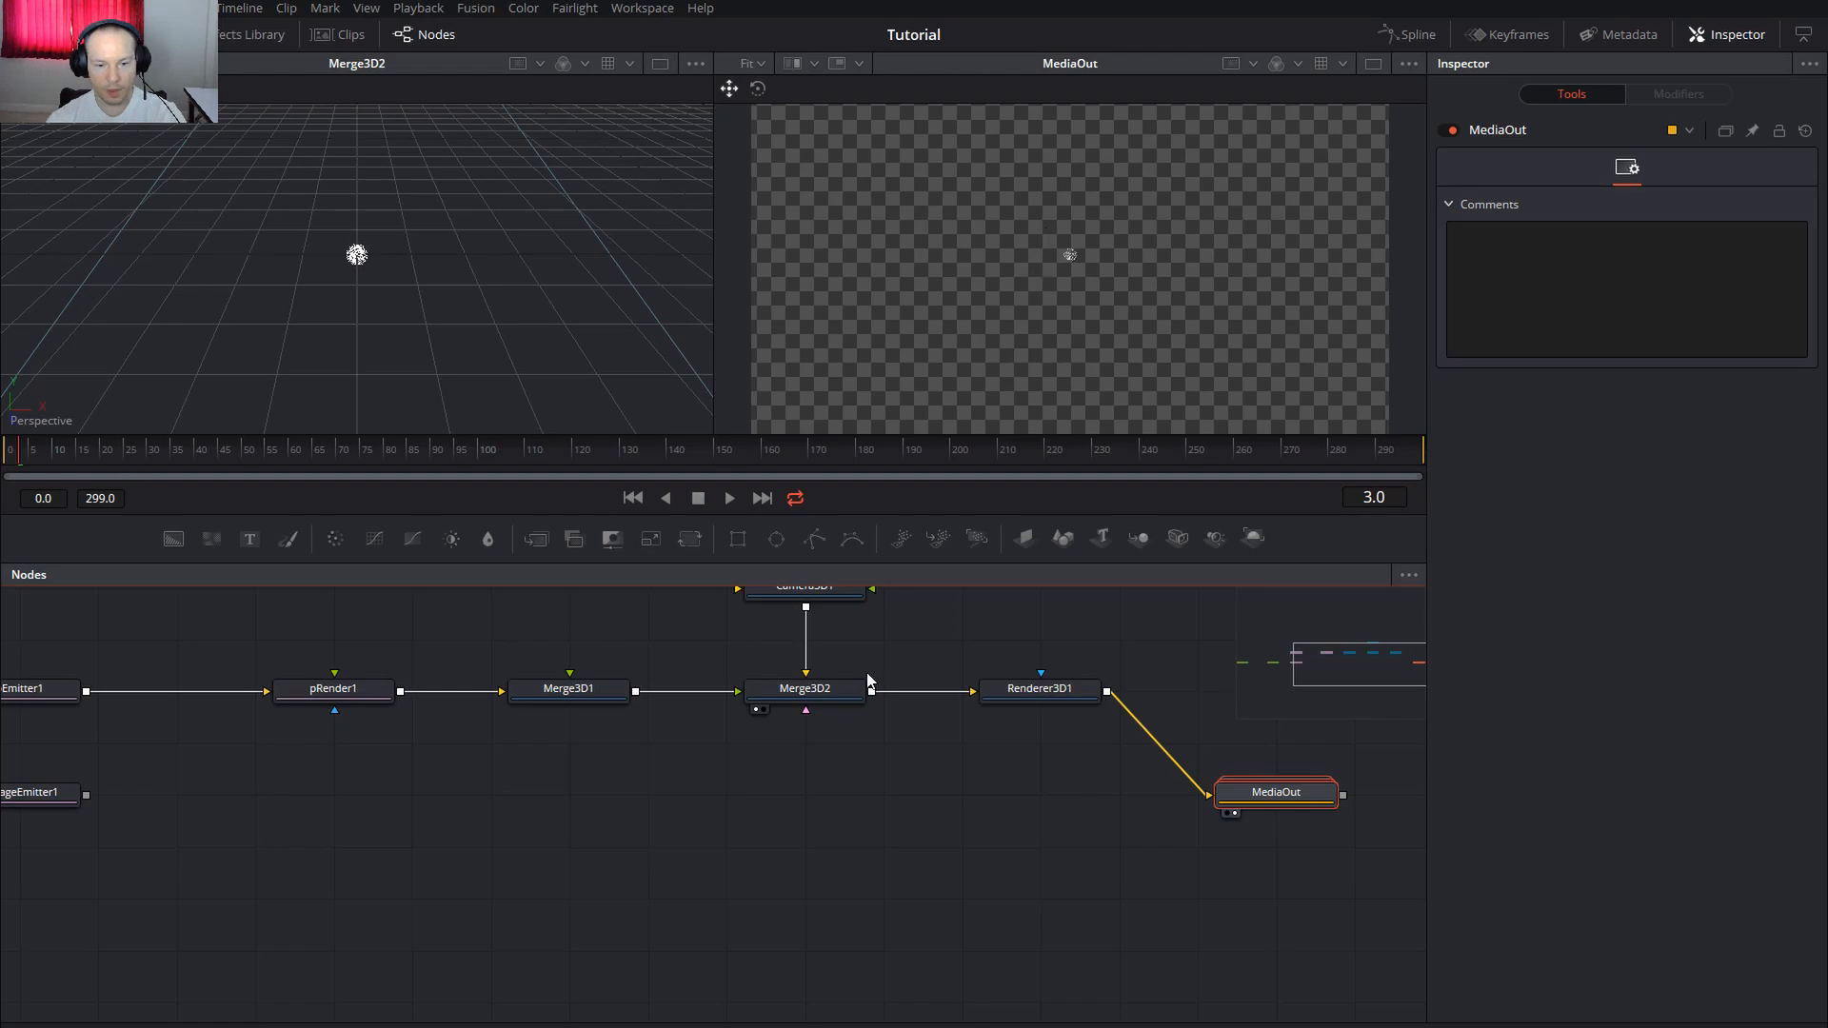
Enlarge pEmitter1's sphere emission region Size from 0.1 to 1.0
left_click_drag(580, 837, 798, 859)
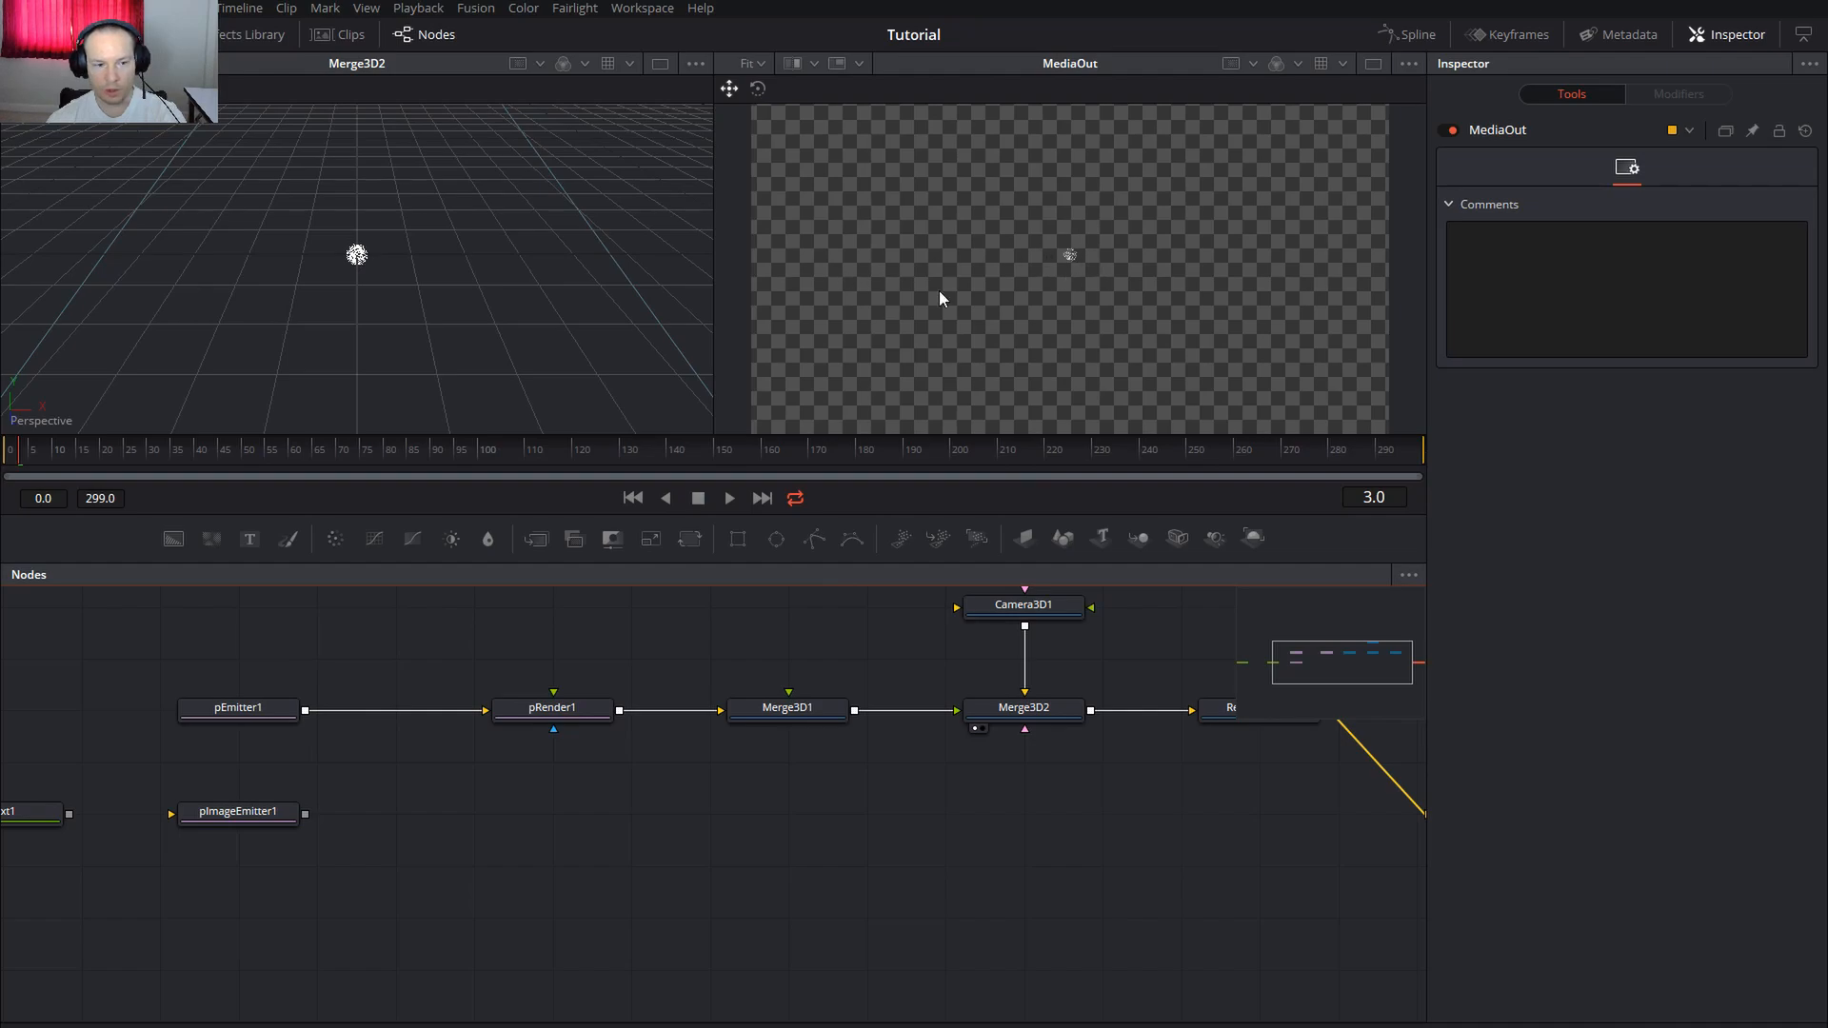
left_click(255, 709)
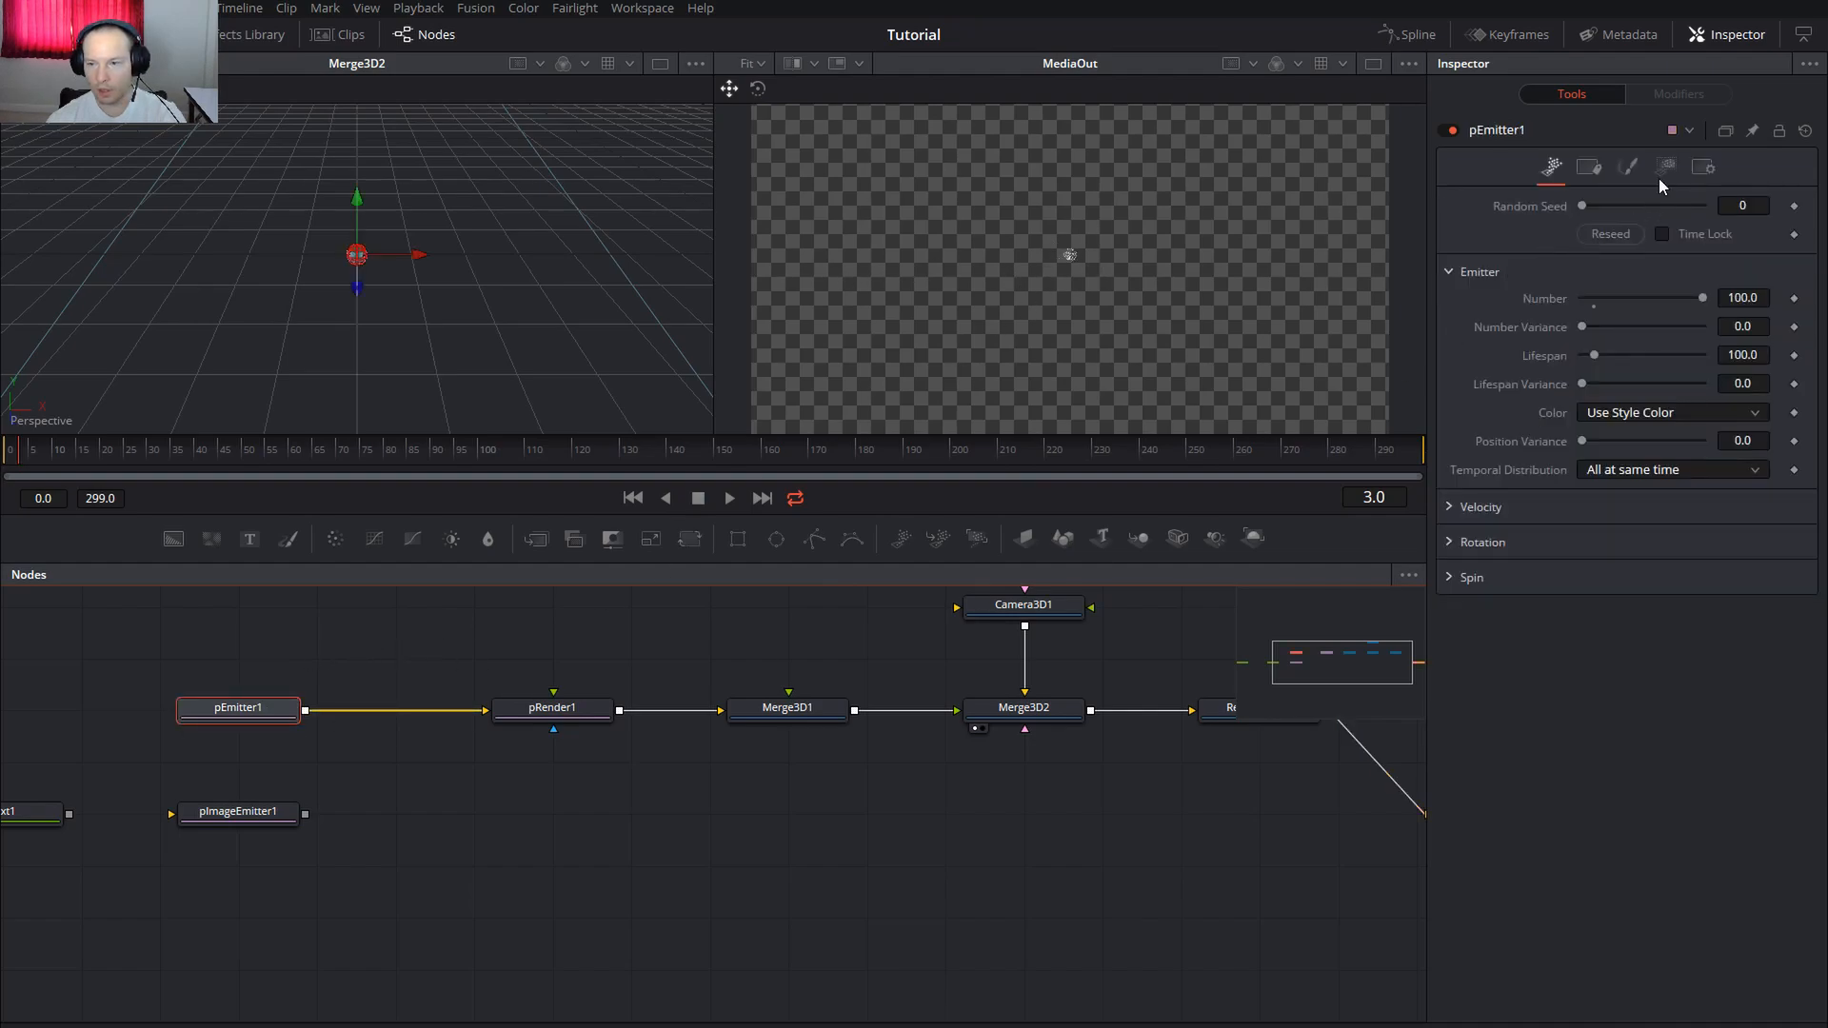
left_click(1667, 169)
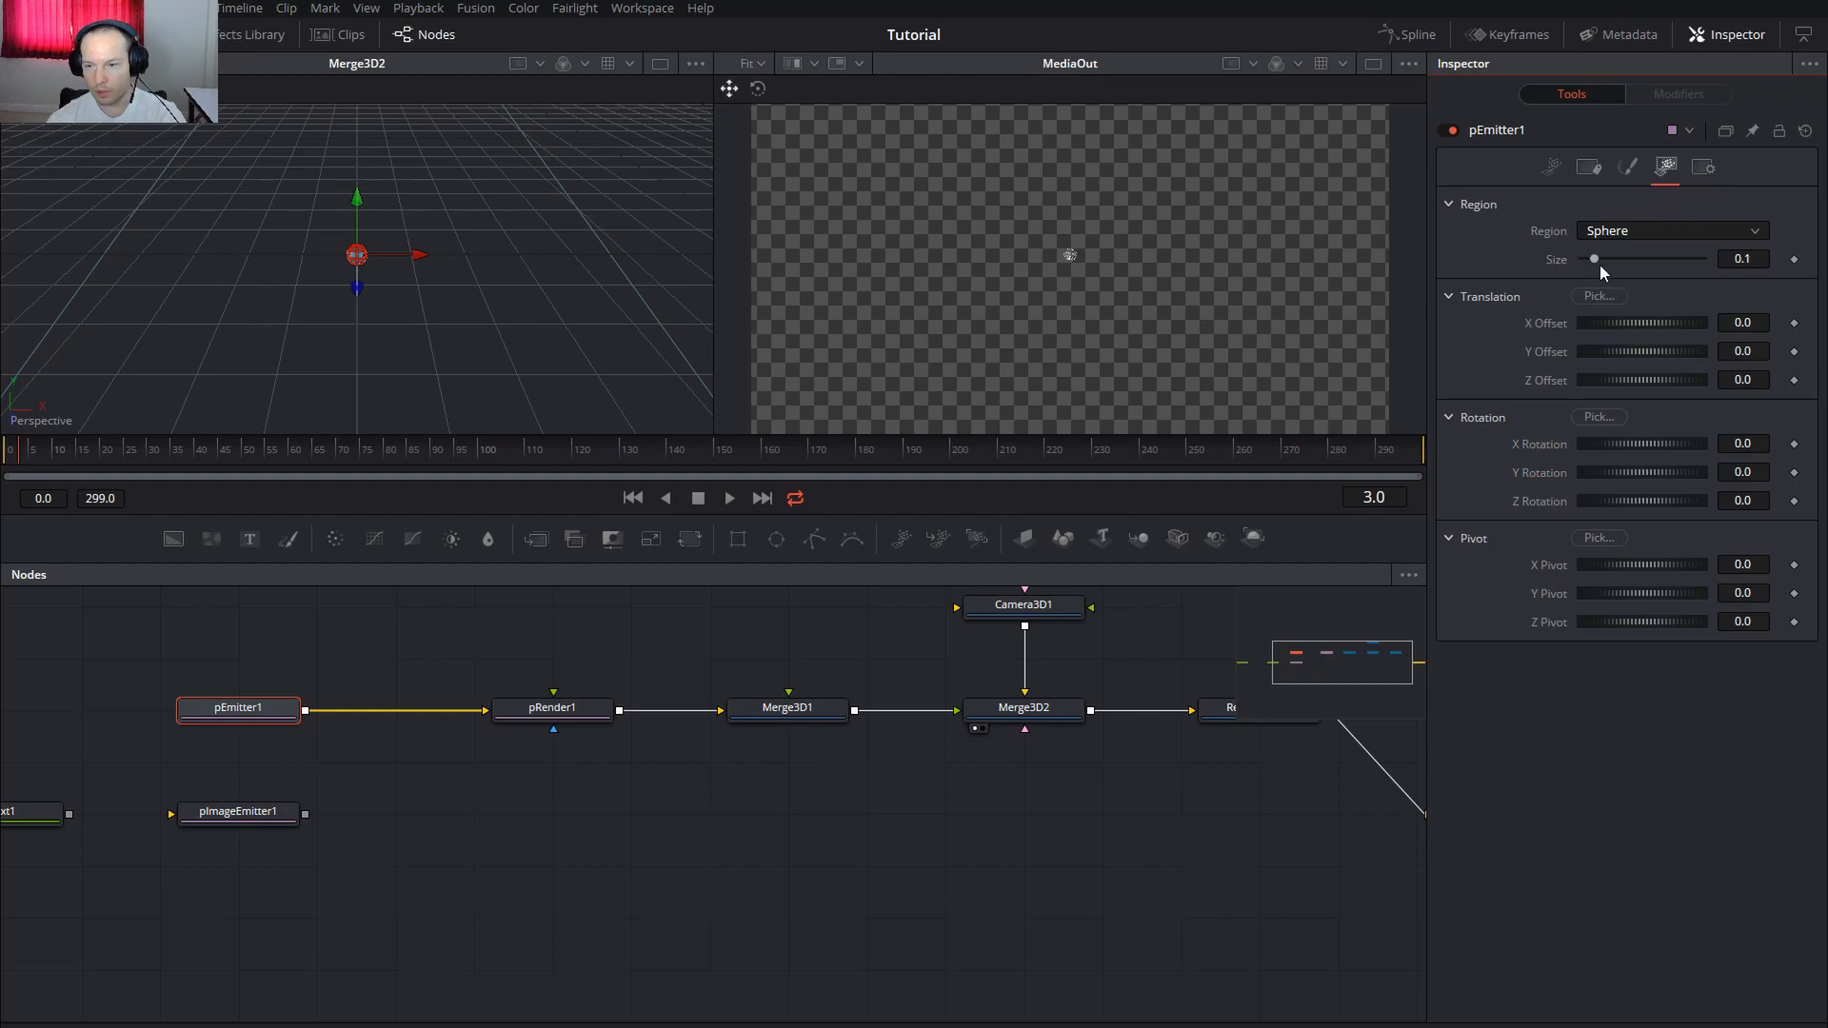
left_click_drag(1595, 263, 1728, 266)
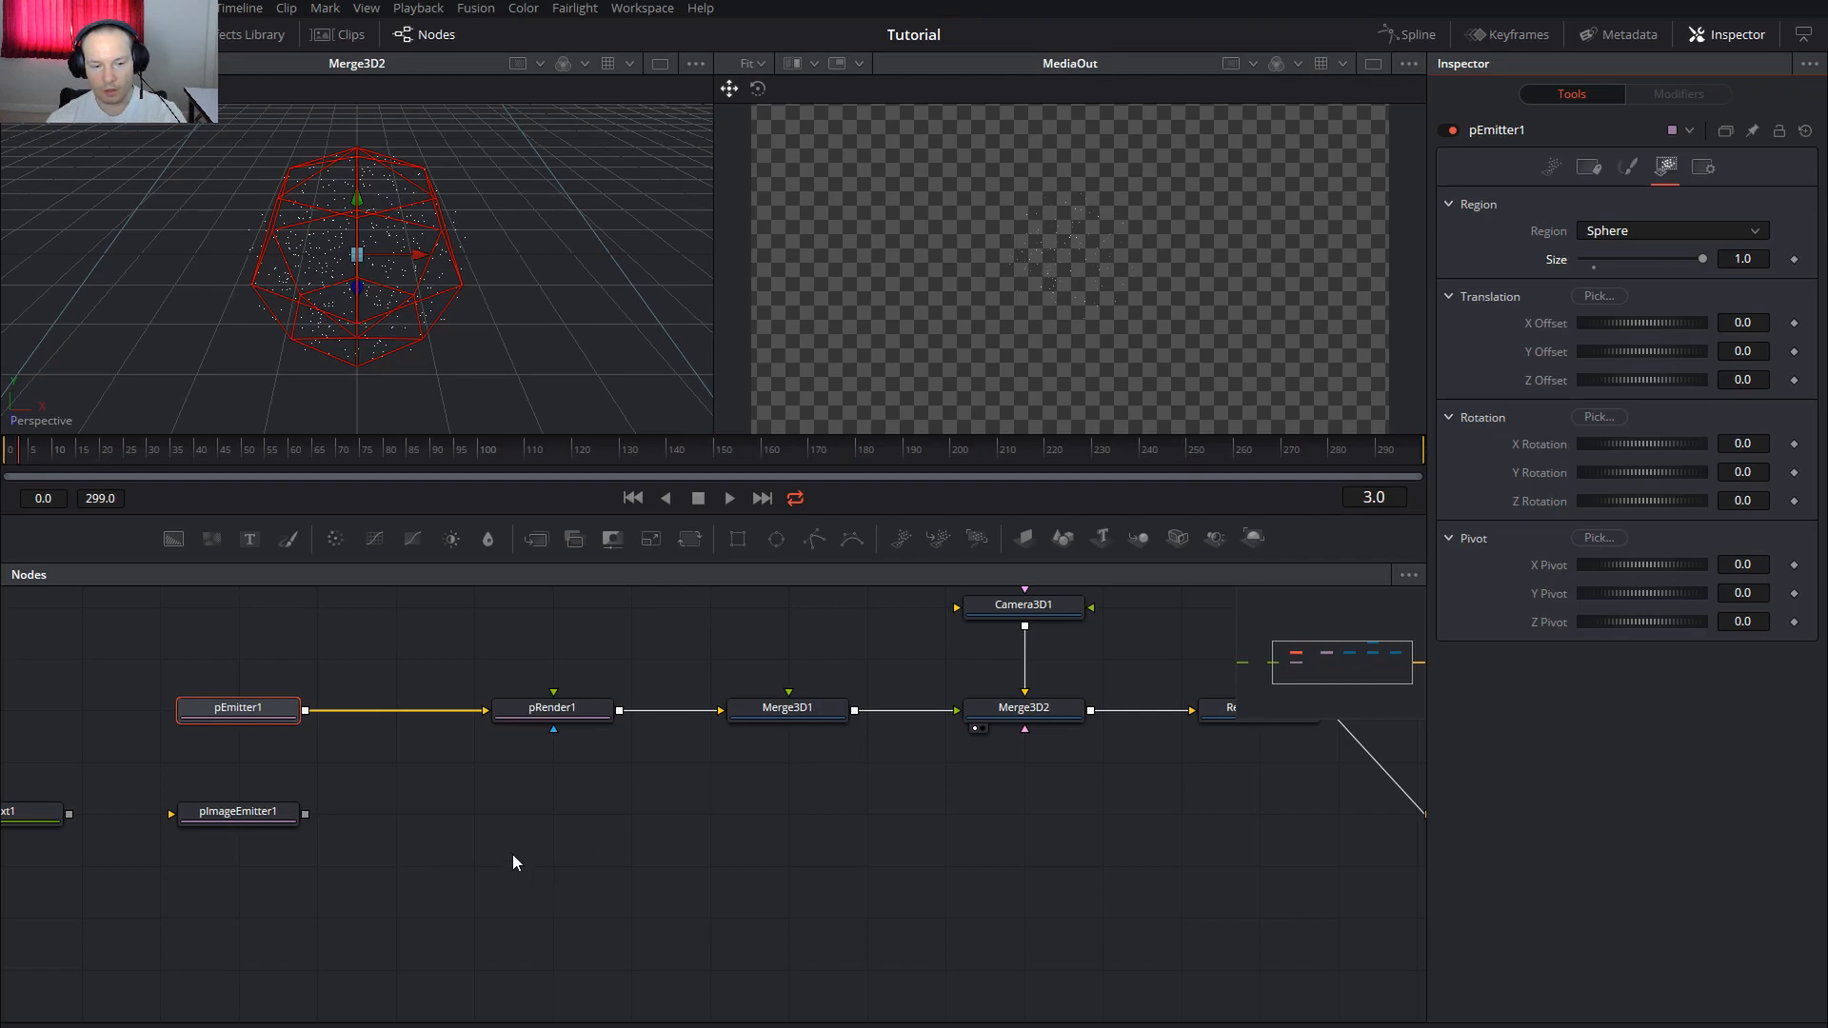
scroll(476, 846, "left", 3)
scroll(571, 804, "right", 4)
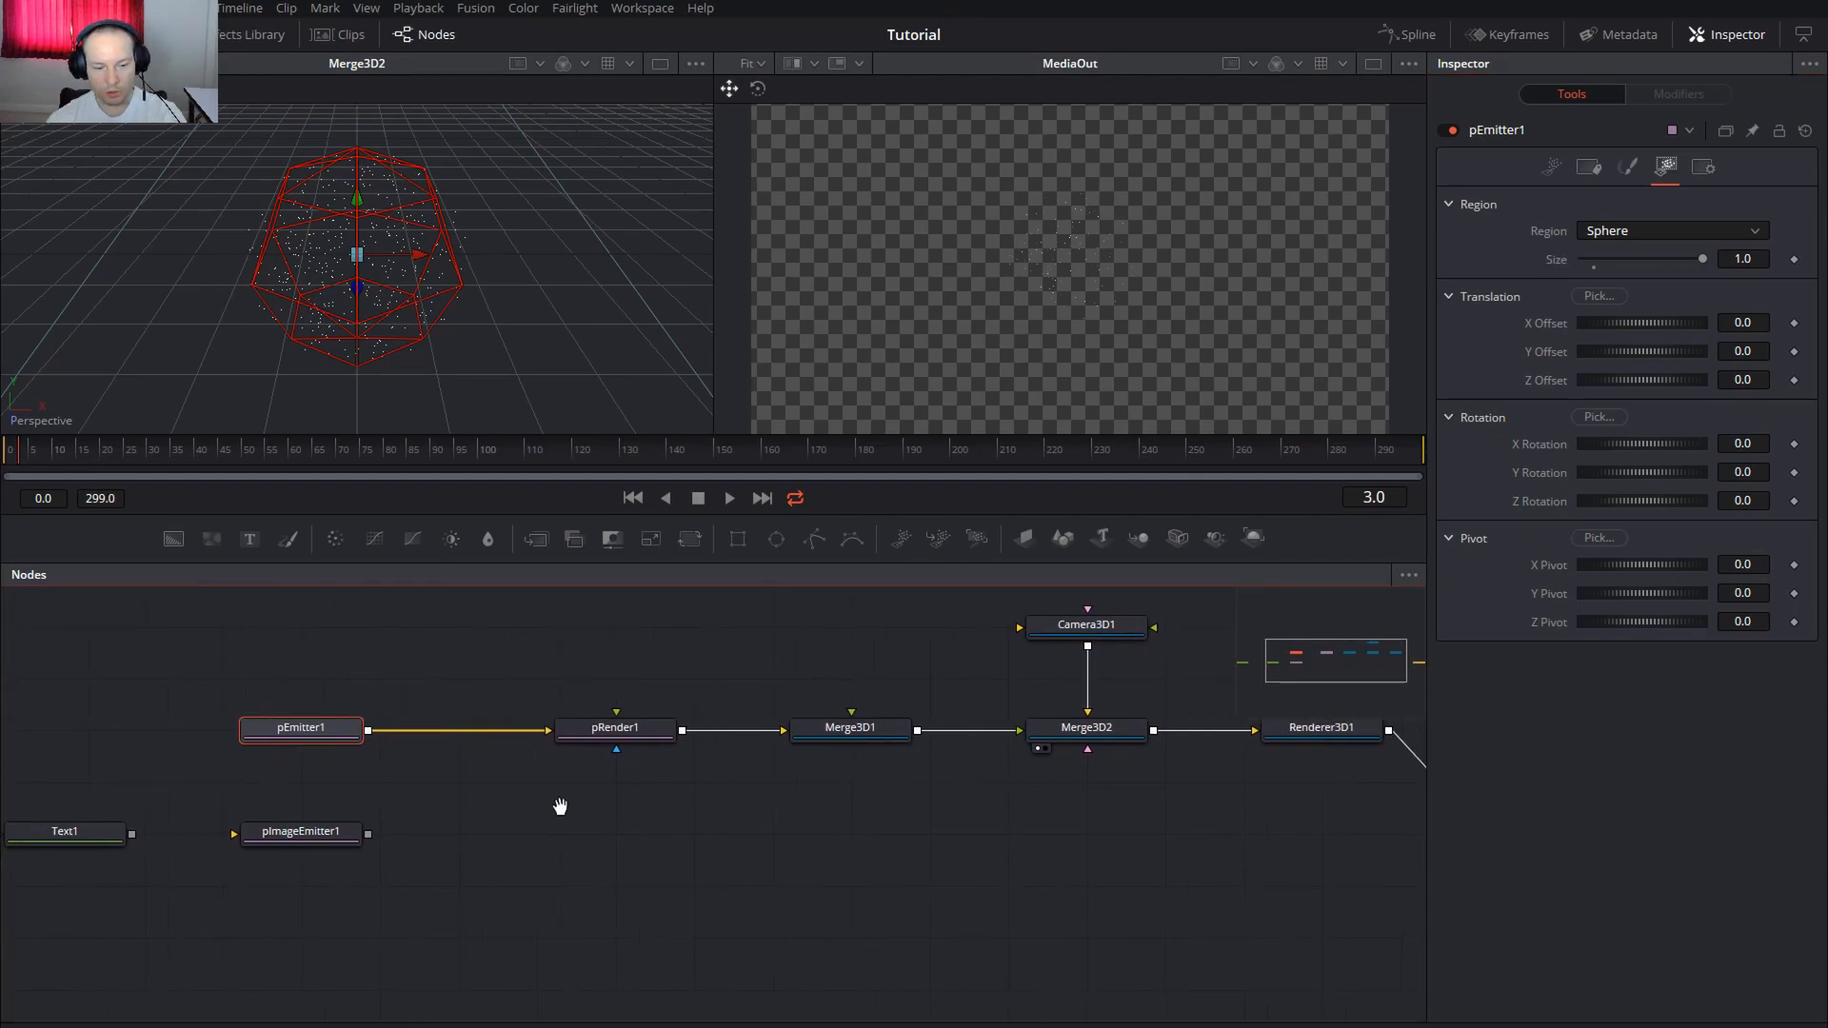
left_click_drag(320, 866, 784, 871)
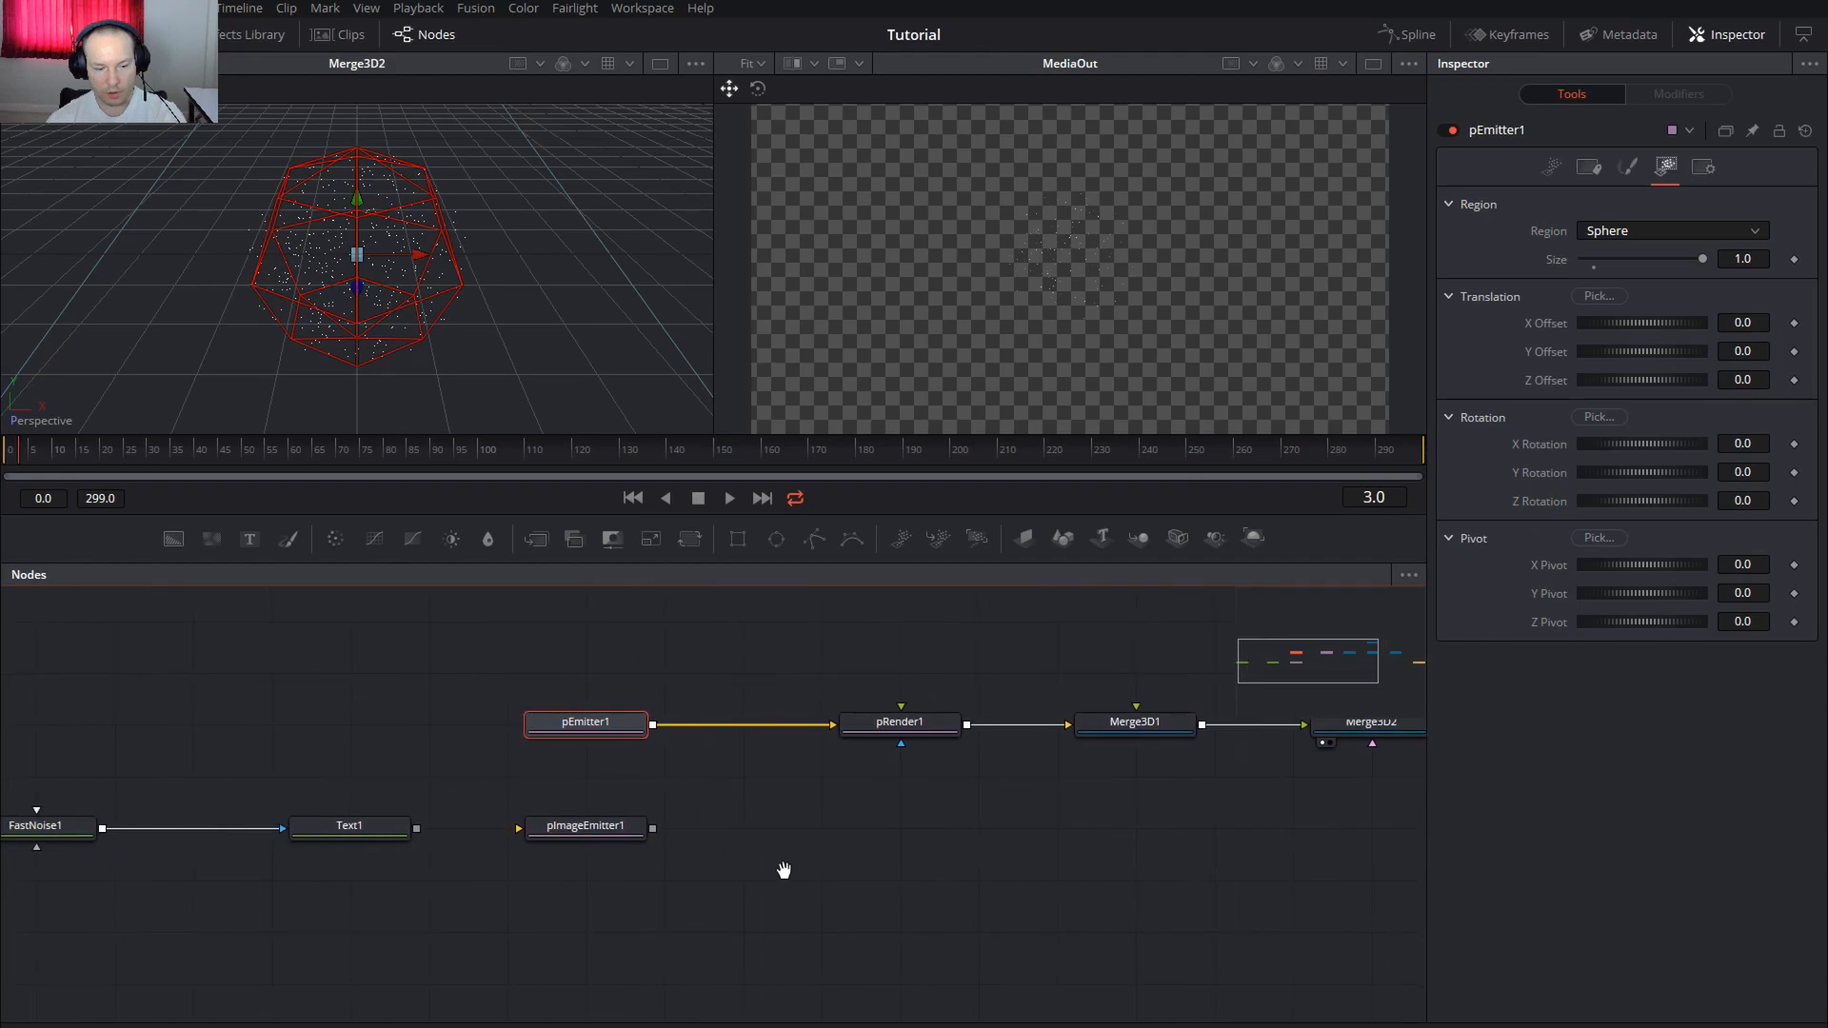
Wire Text1 into pImageEmitter1, then pImageEmitter1 into pRender1 in place of pEmitter1
left_click_drag(417, 828, 522, 829)
left_click_drag(651, 828, 834, 726)
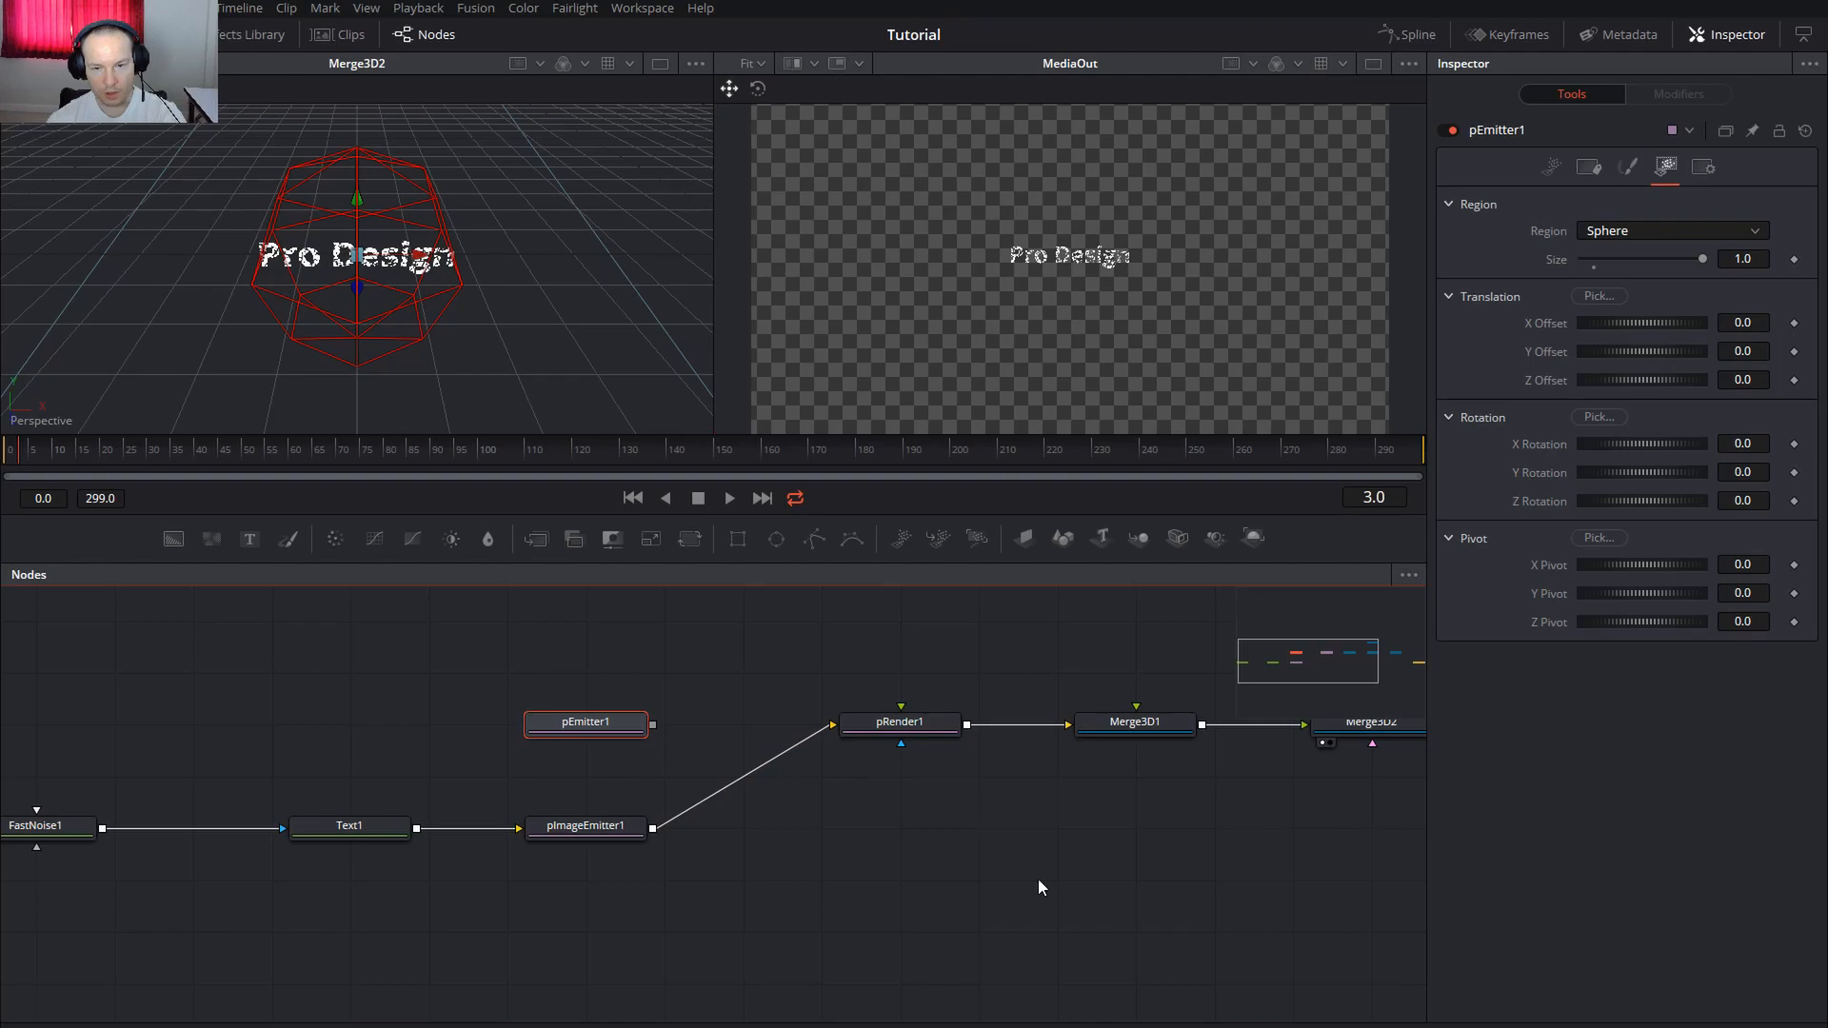
scroll(1012, 866, "right", 5)
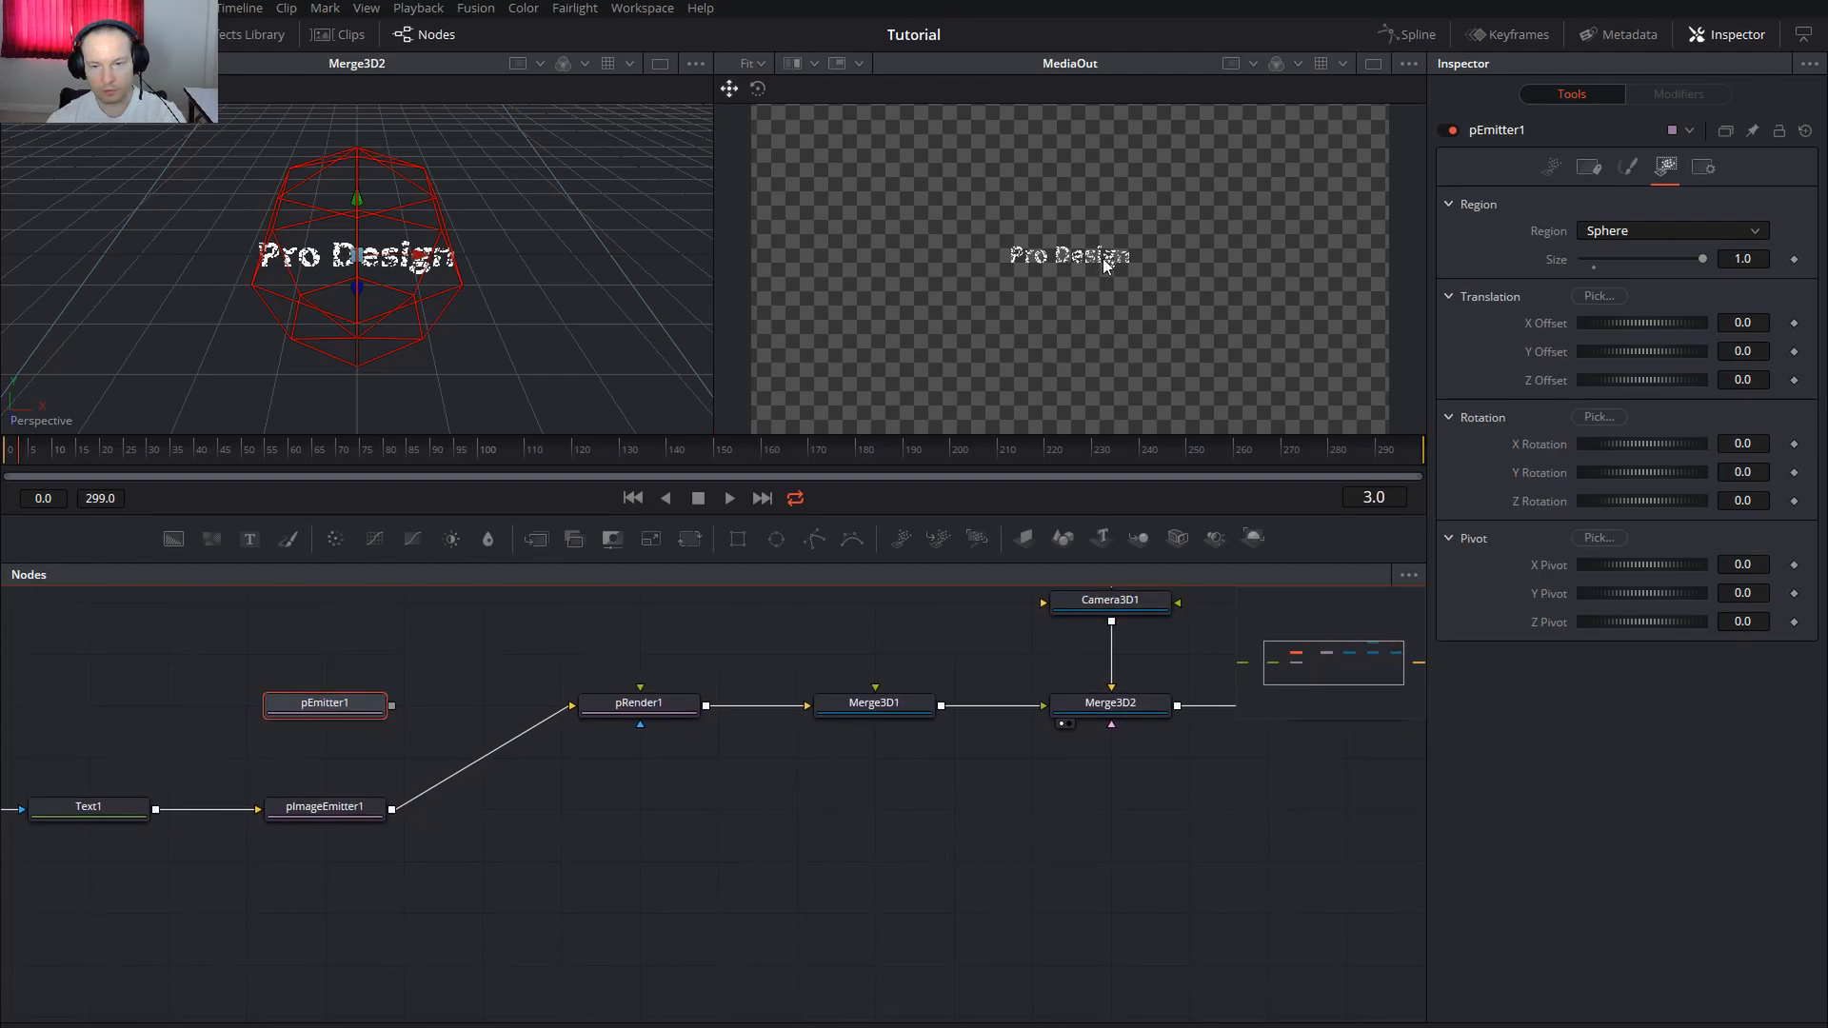
left_click(639, 703)
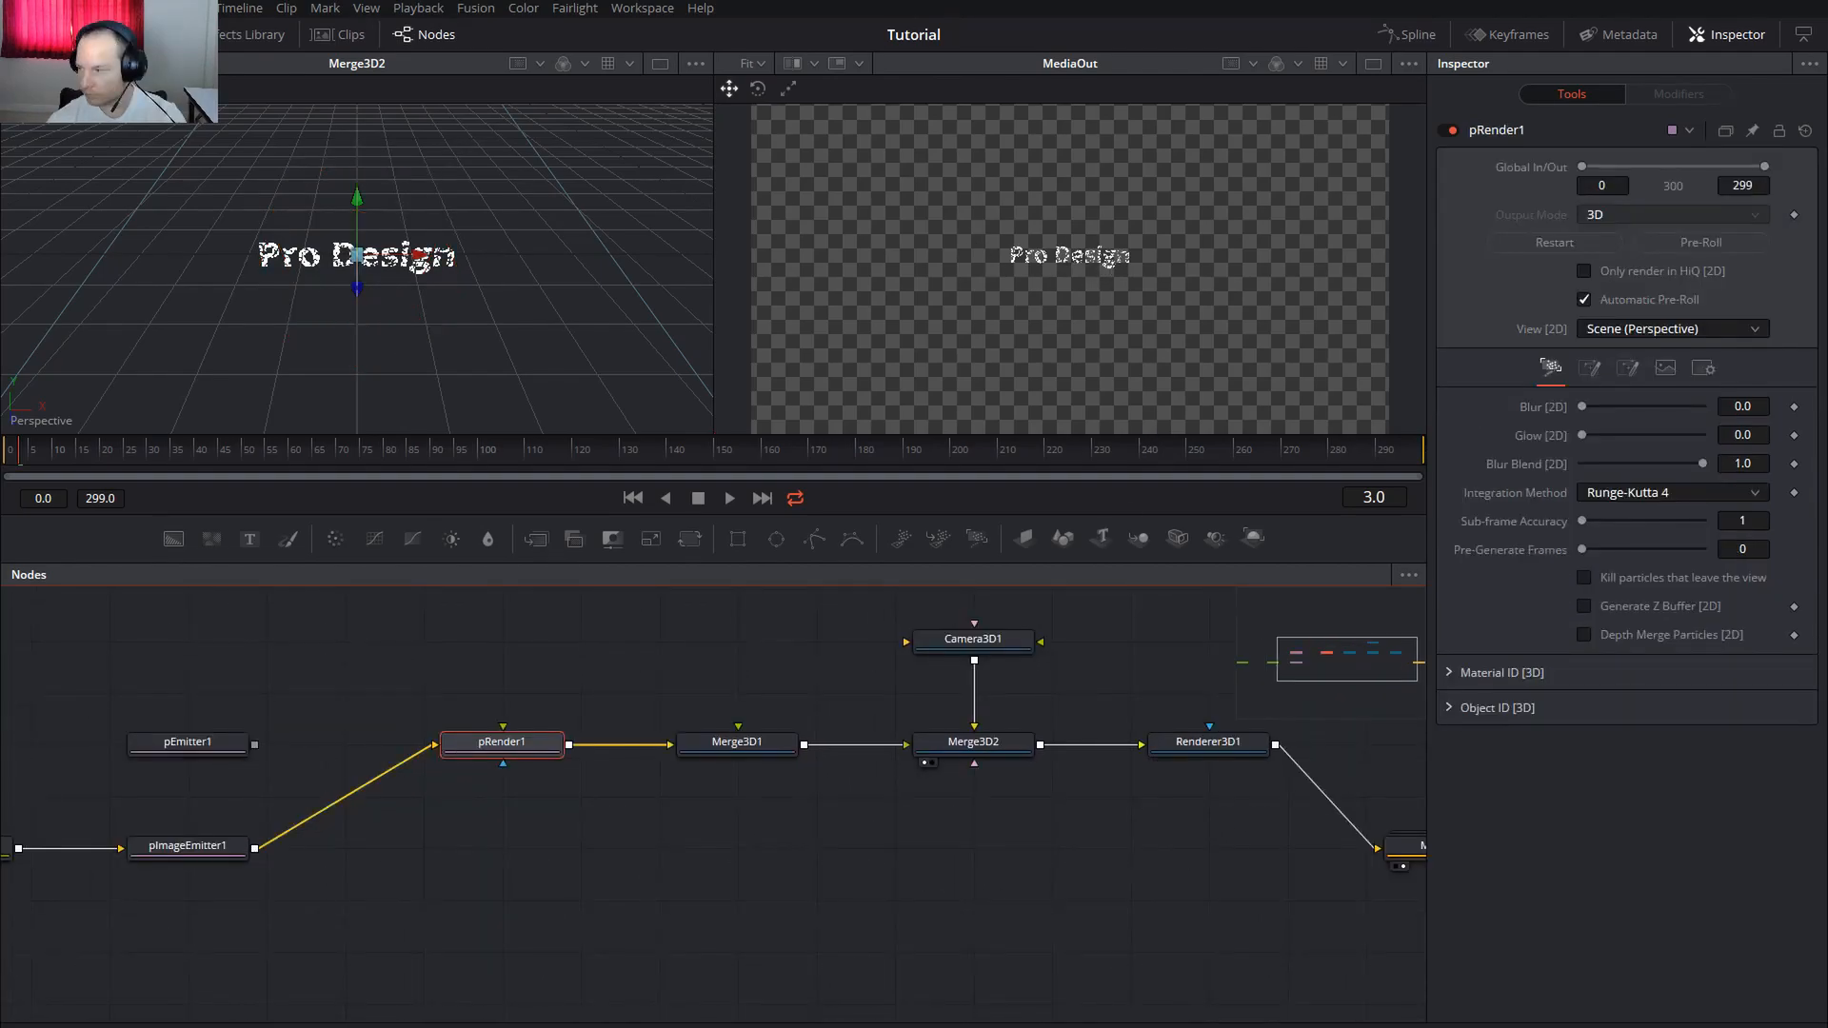
Switch Renderer3D1 to the OpenGL Renderer and turn off Auto Resolution
left_click(1218, 749)
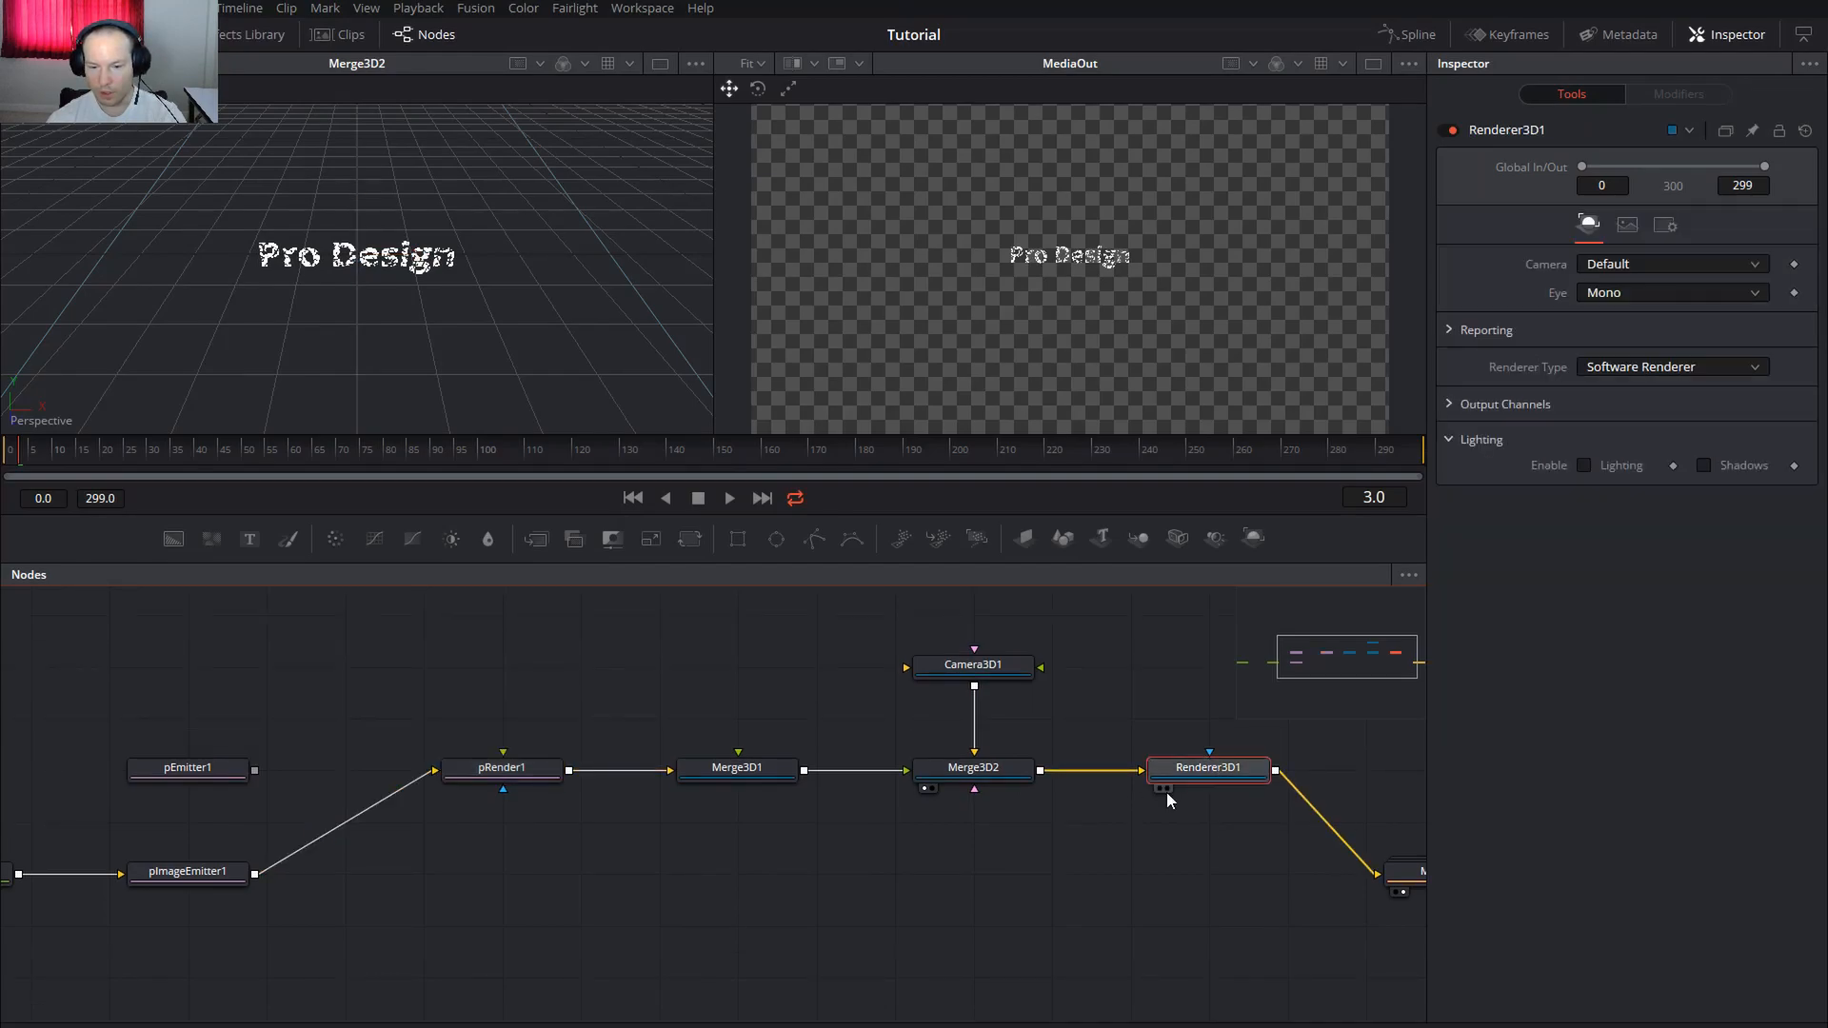
scroll(1244, 856, "right", 3)
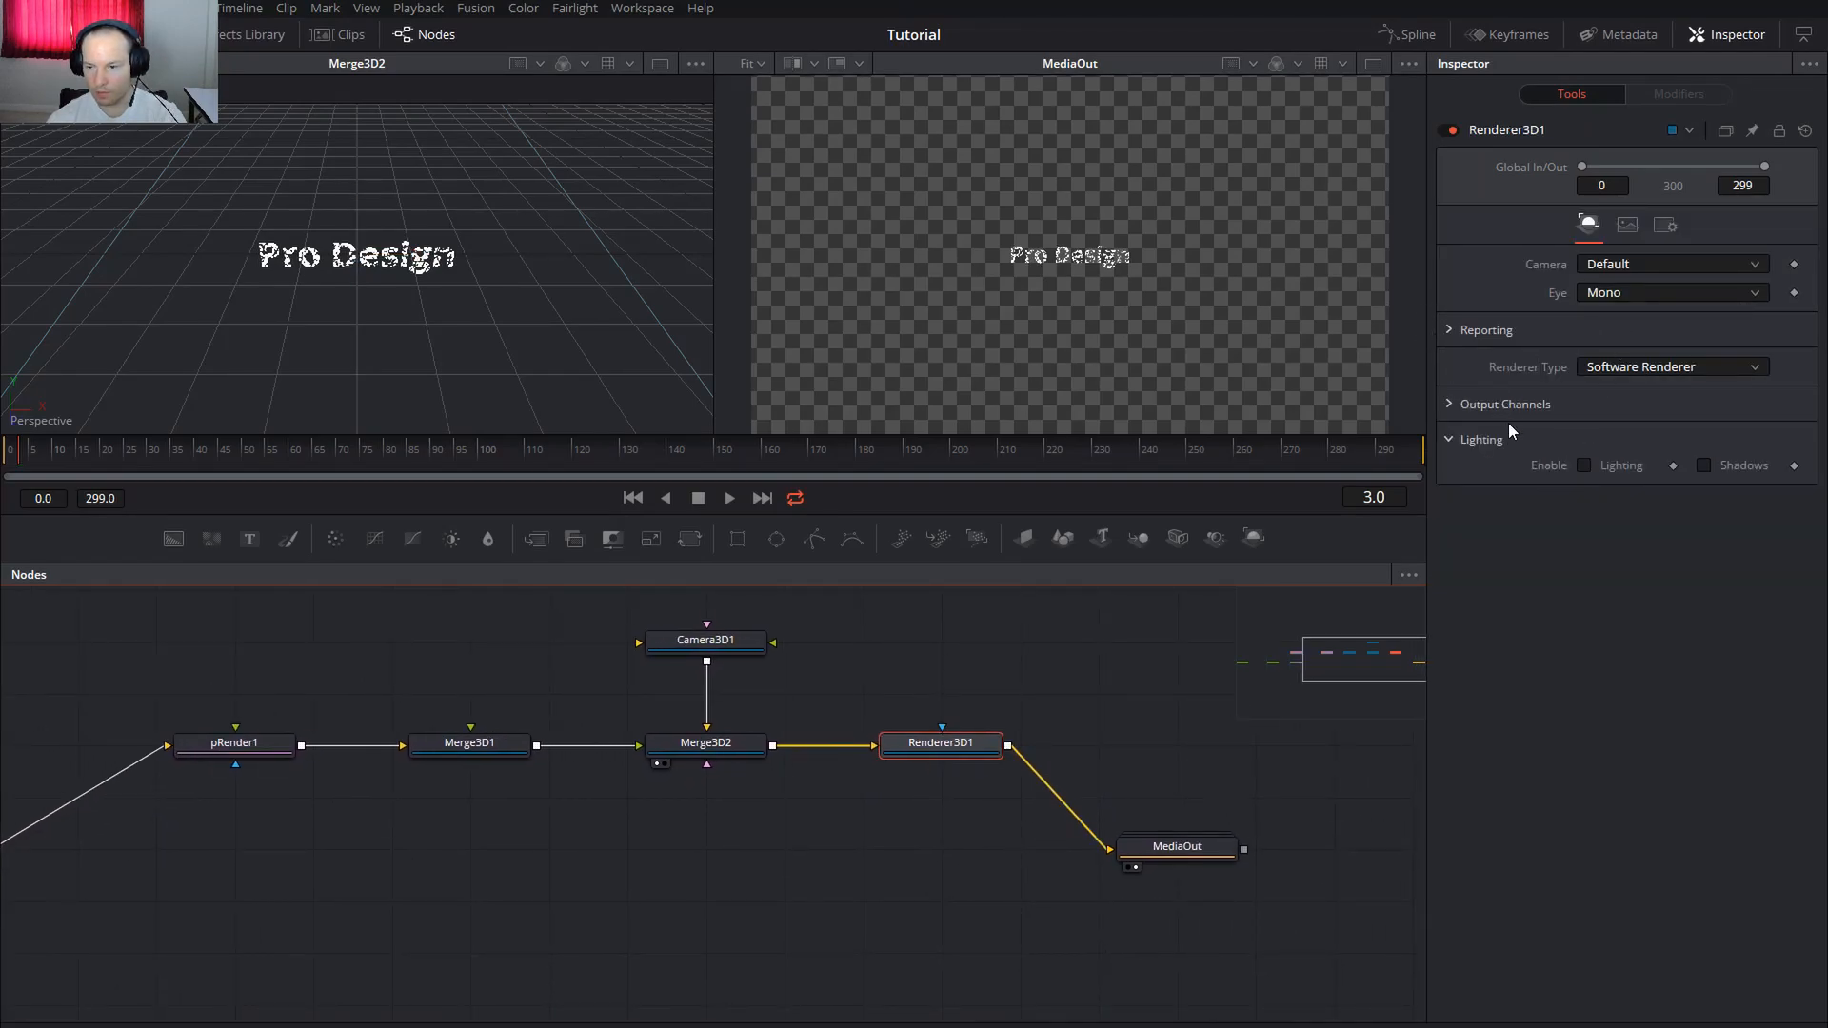
left_click(1630, 369)
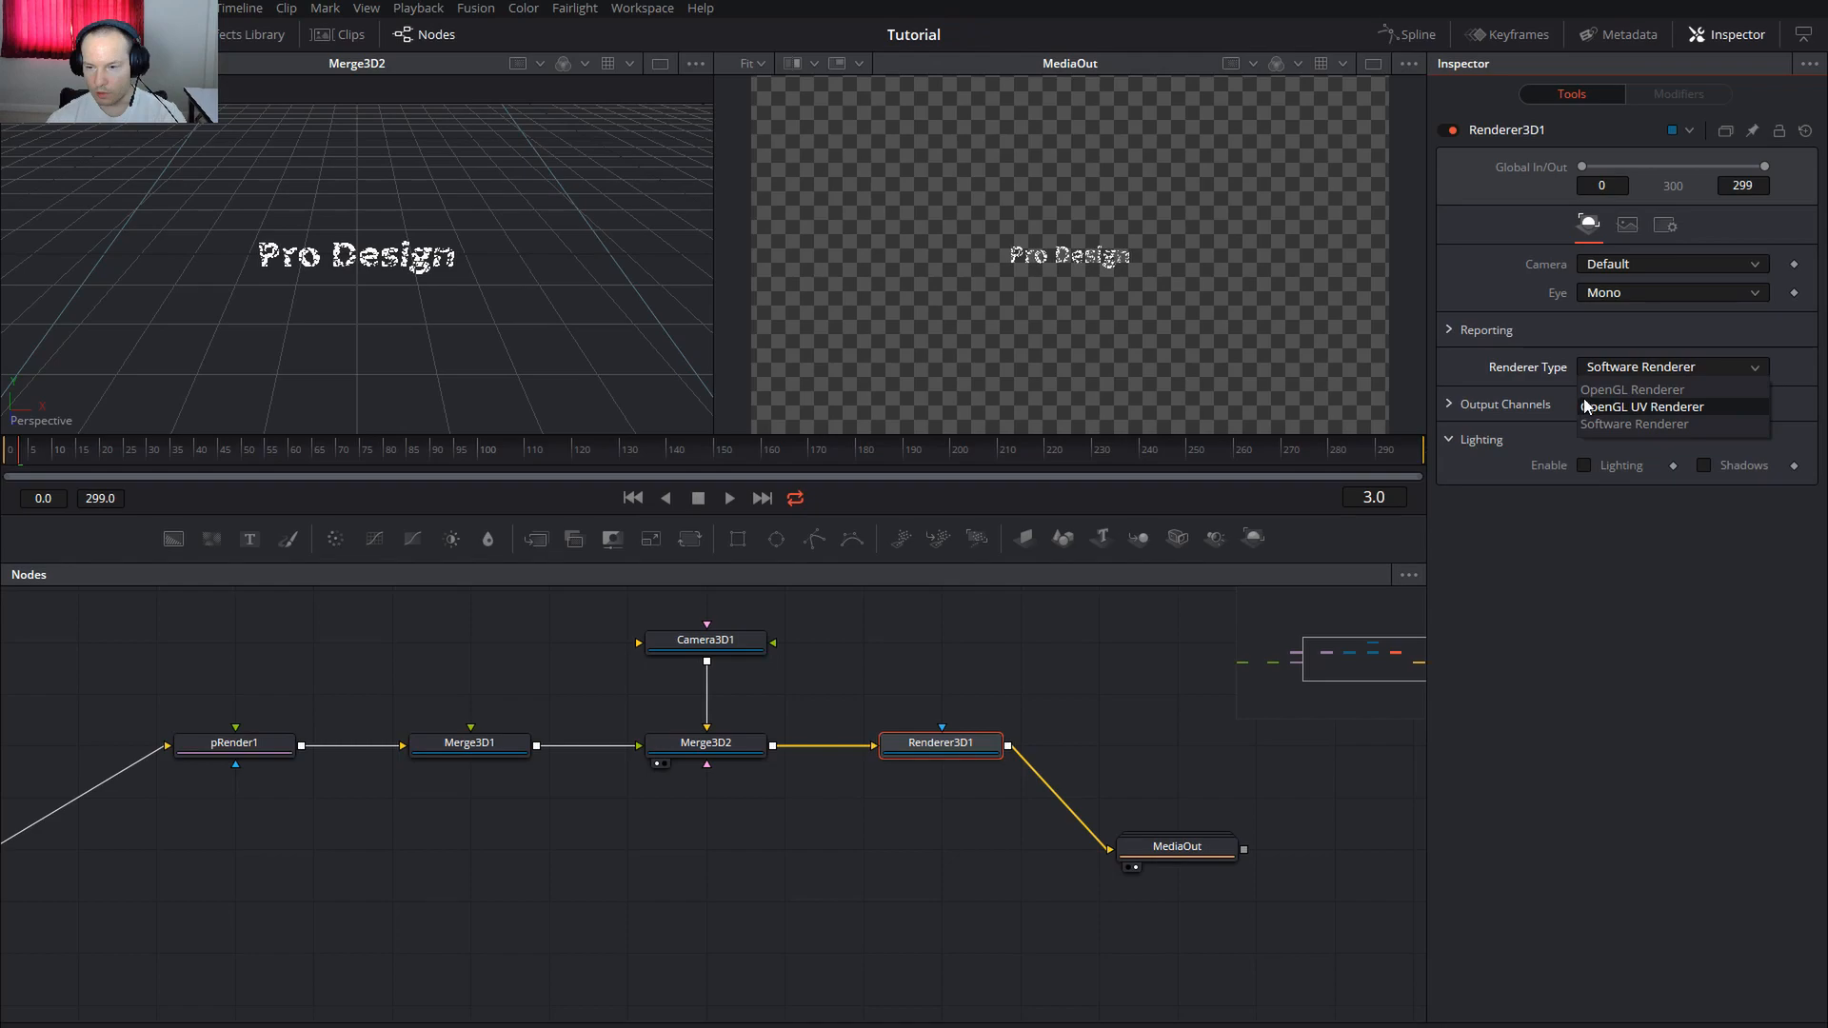
left_click(1664, 391)
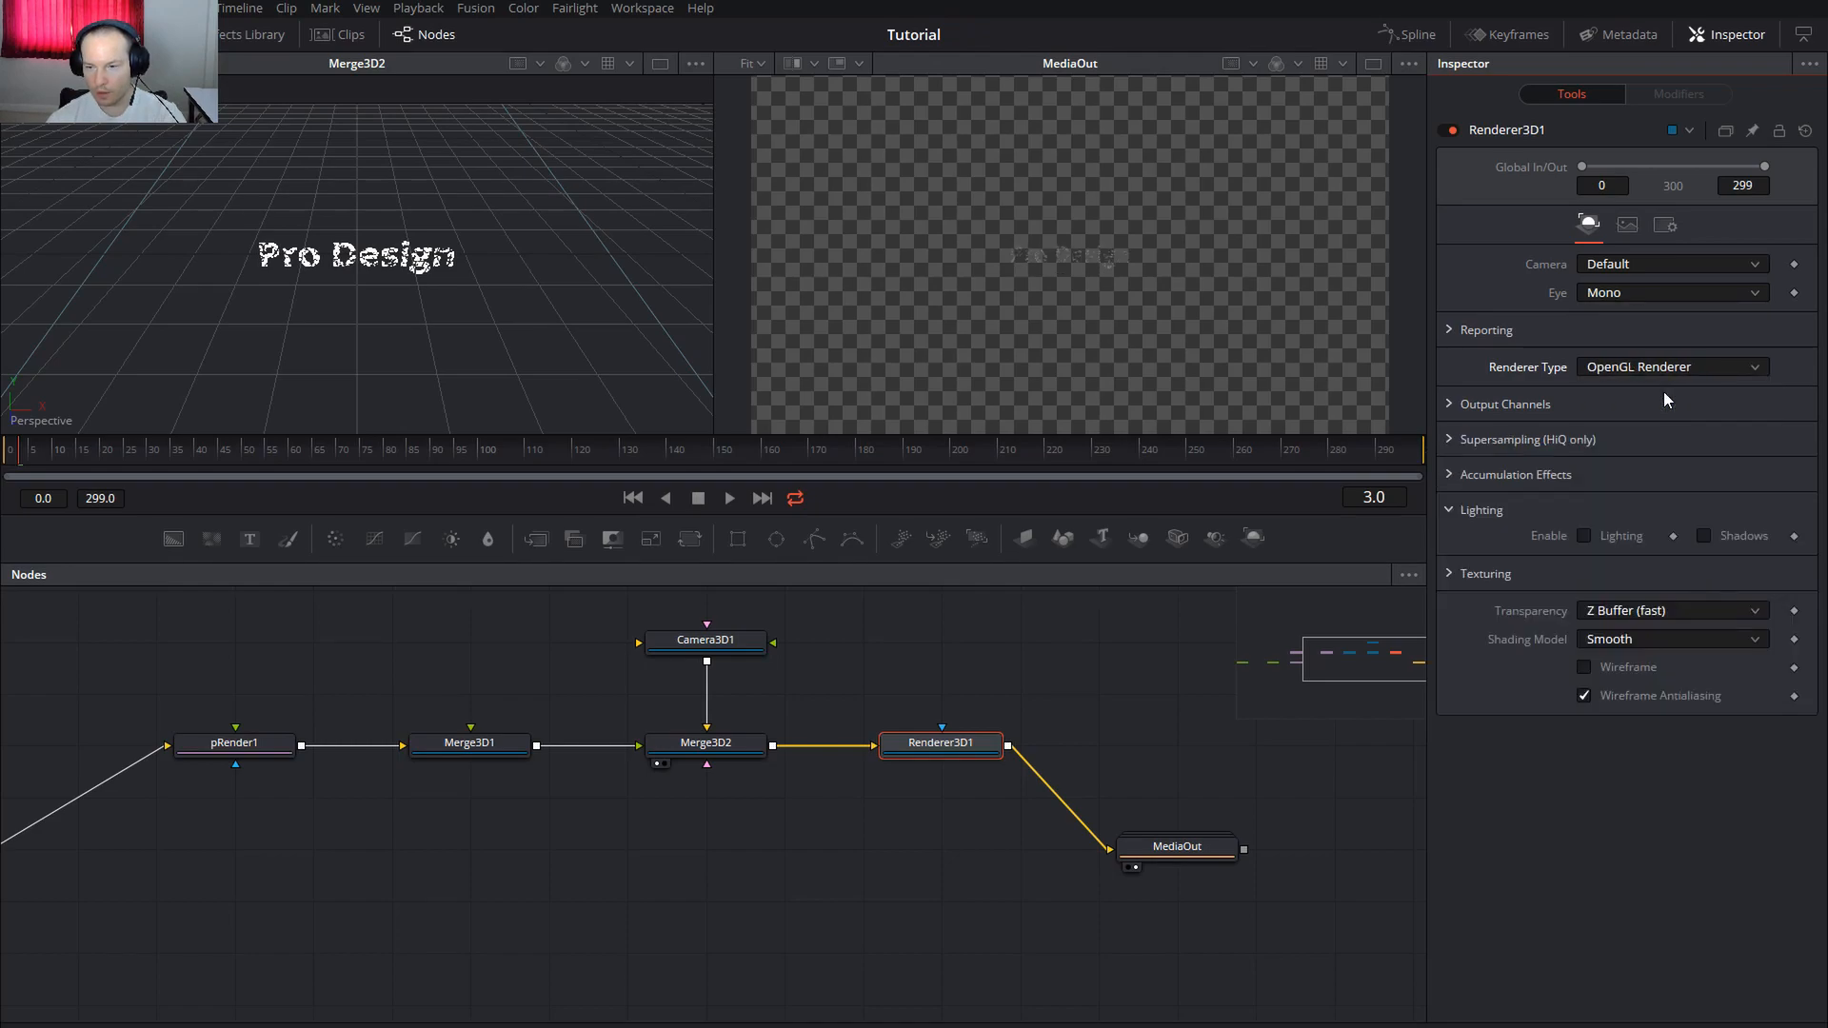
left_click(1626, 226)
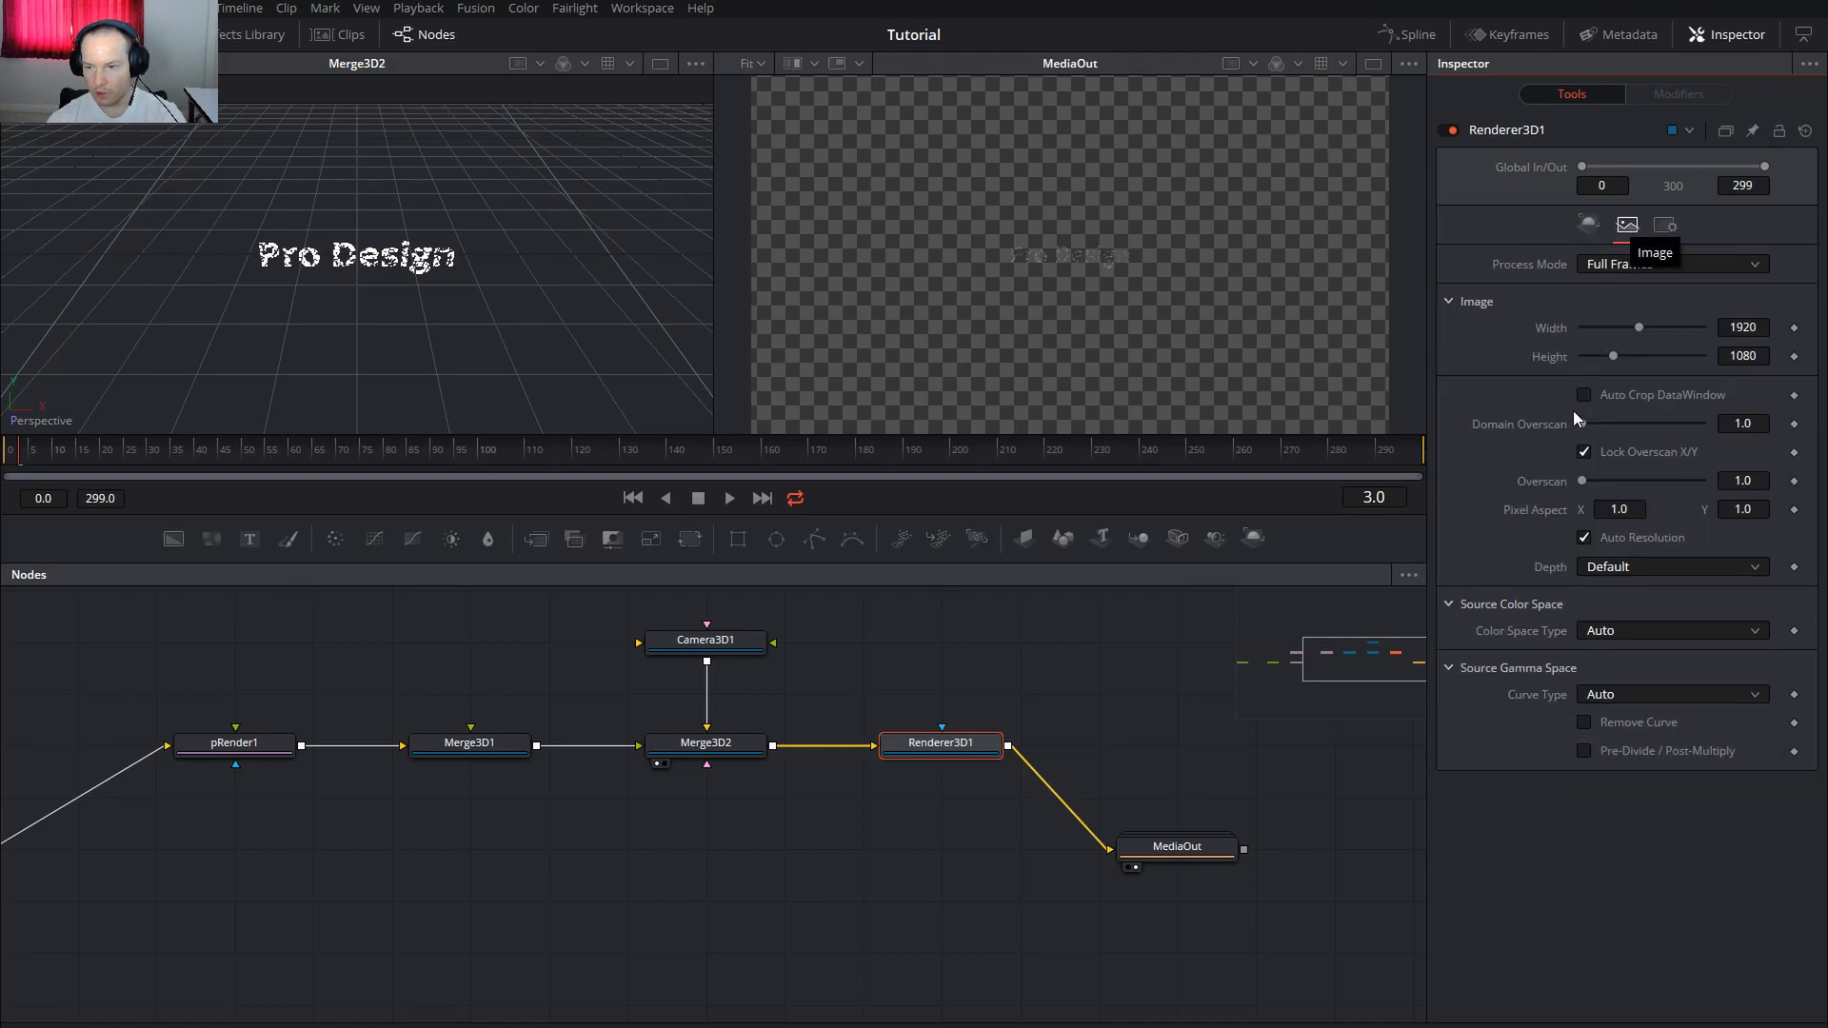
left_click(1585, 539)
Move Camera3D1 closer, from Translation Z 8.0 to about 2.64
left_click(709, 647)
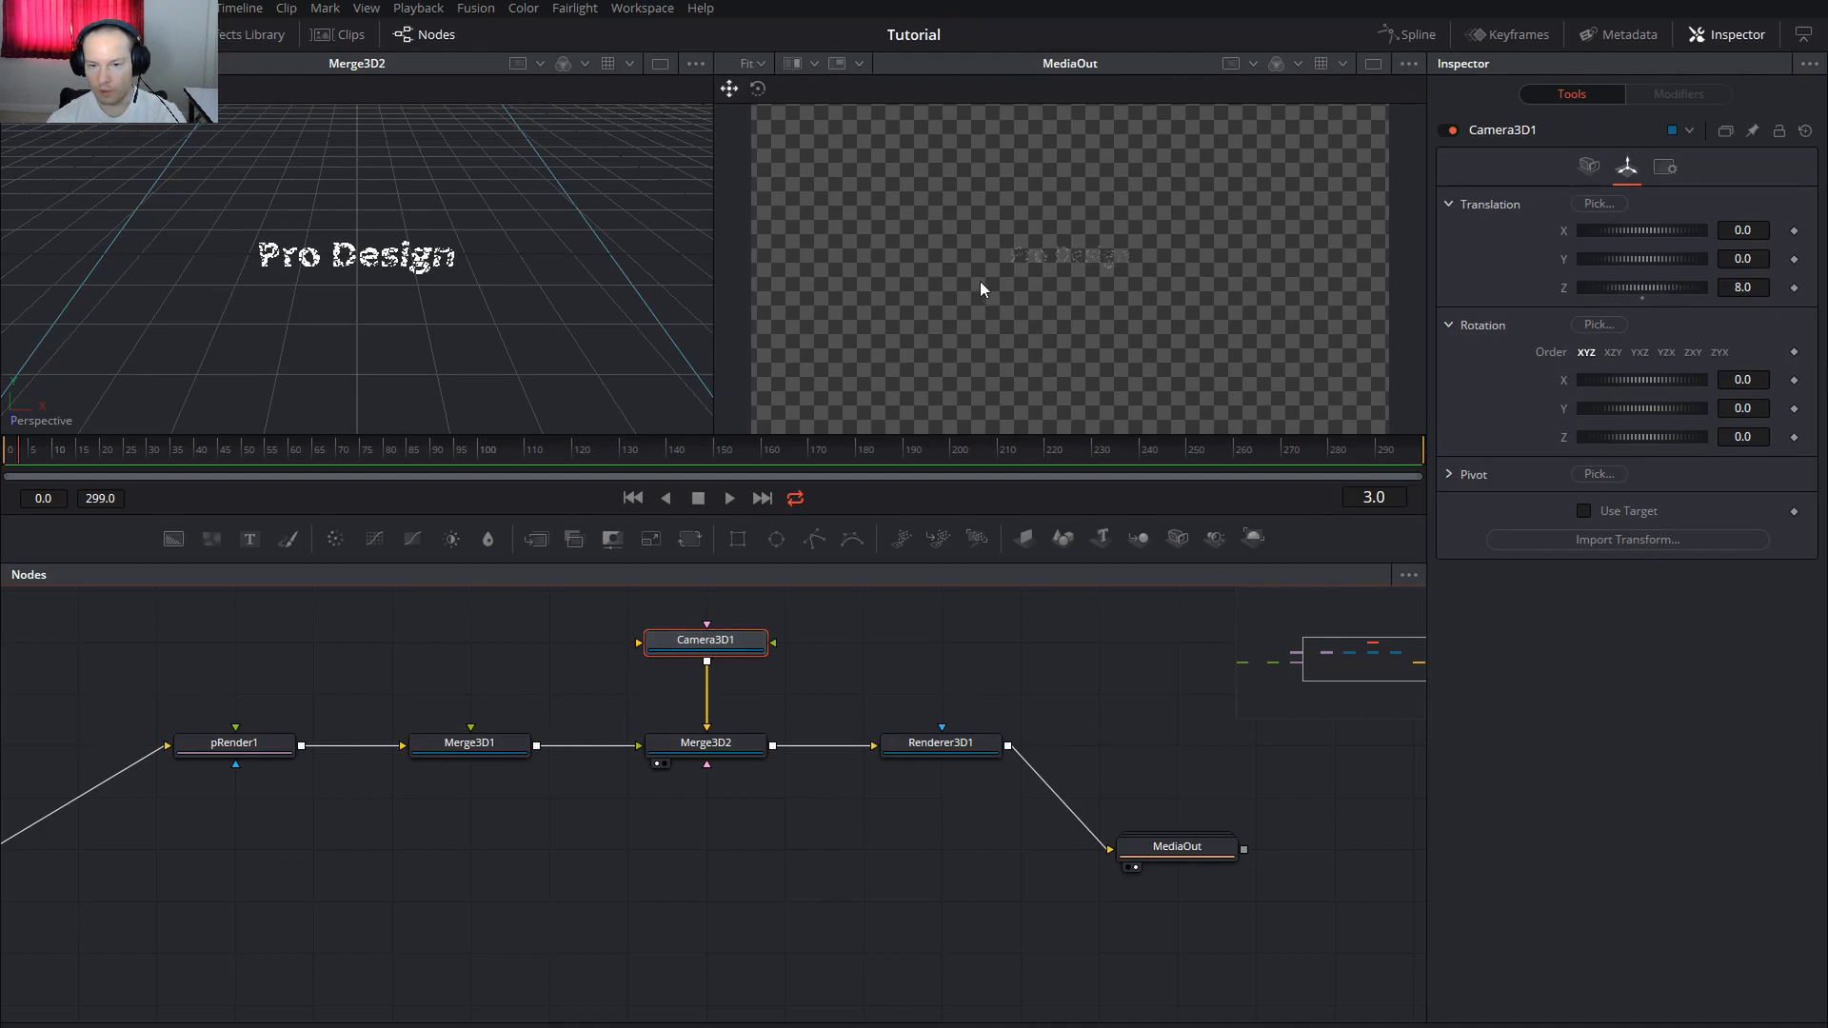
left_click(1745, 287)
mouse_move(1684, 289)
left_mouse_down()
mouse_move(1631, 287)
mouse_move(1648, 289)
left_mouse_up()
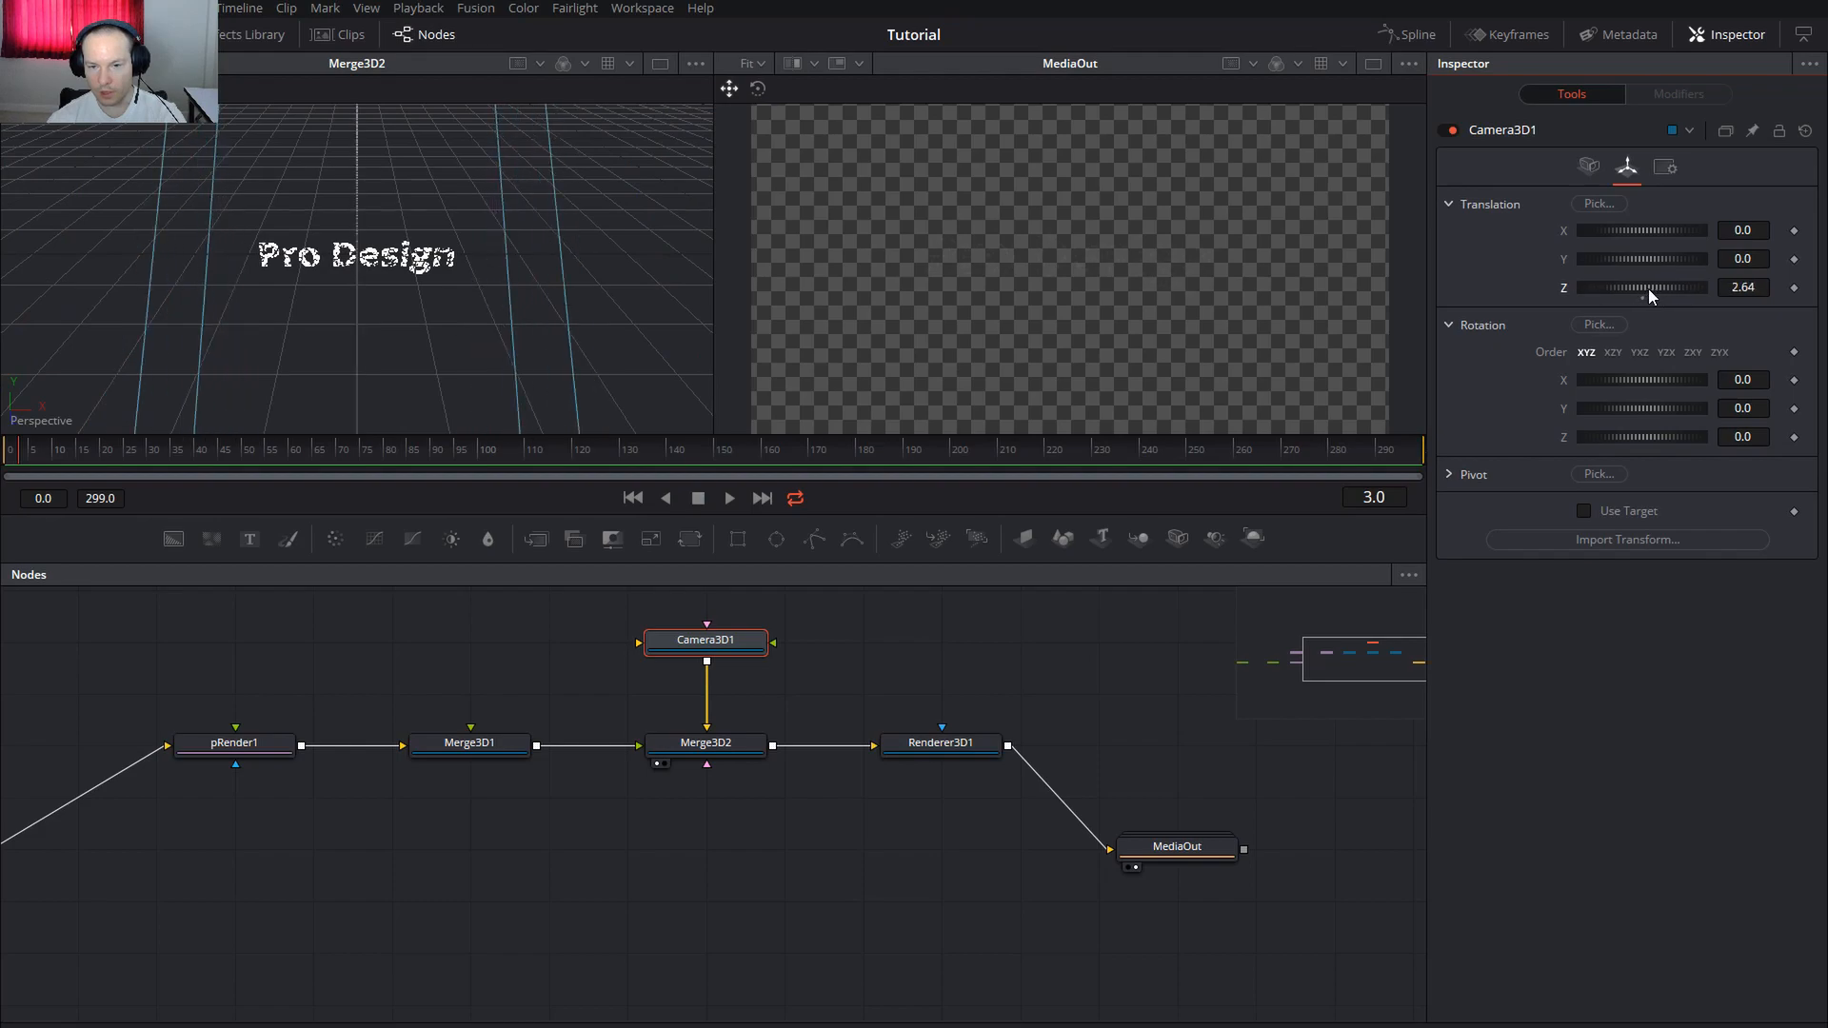
double_click(1174, 847)
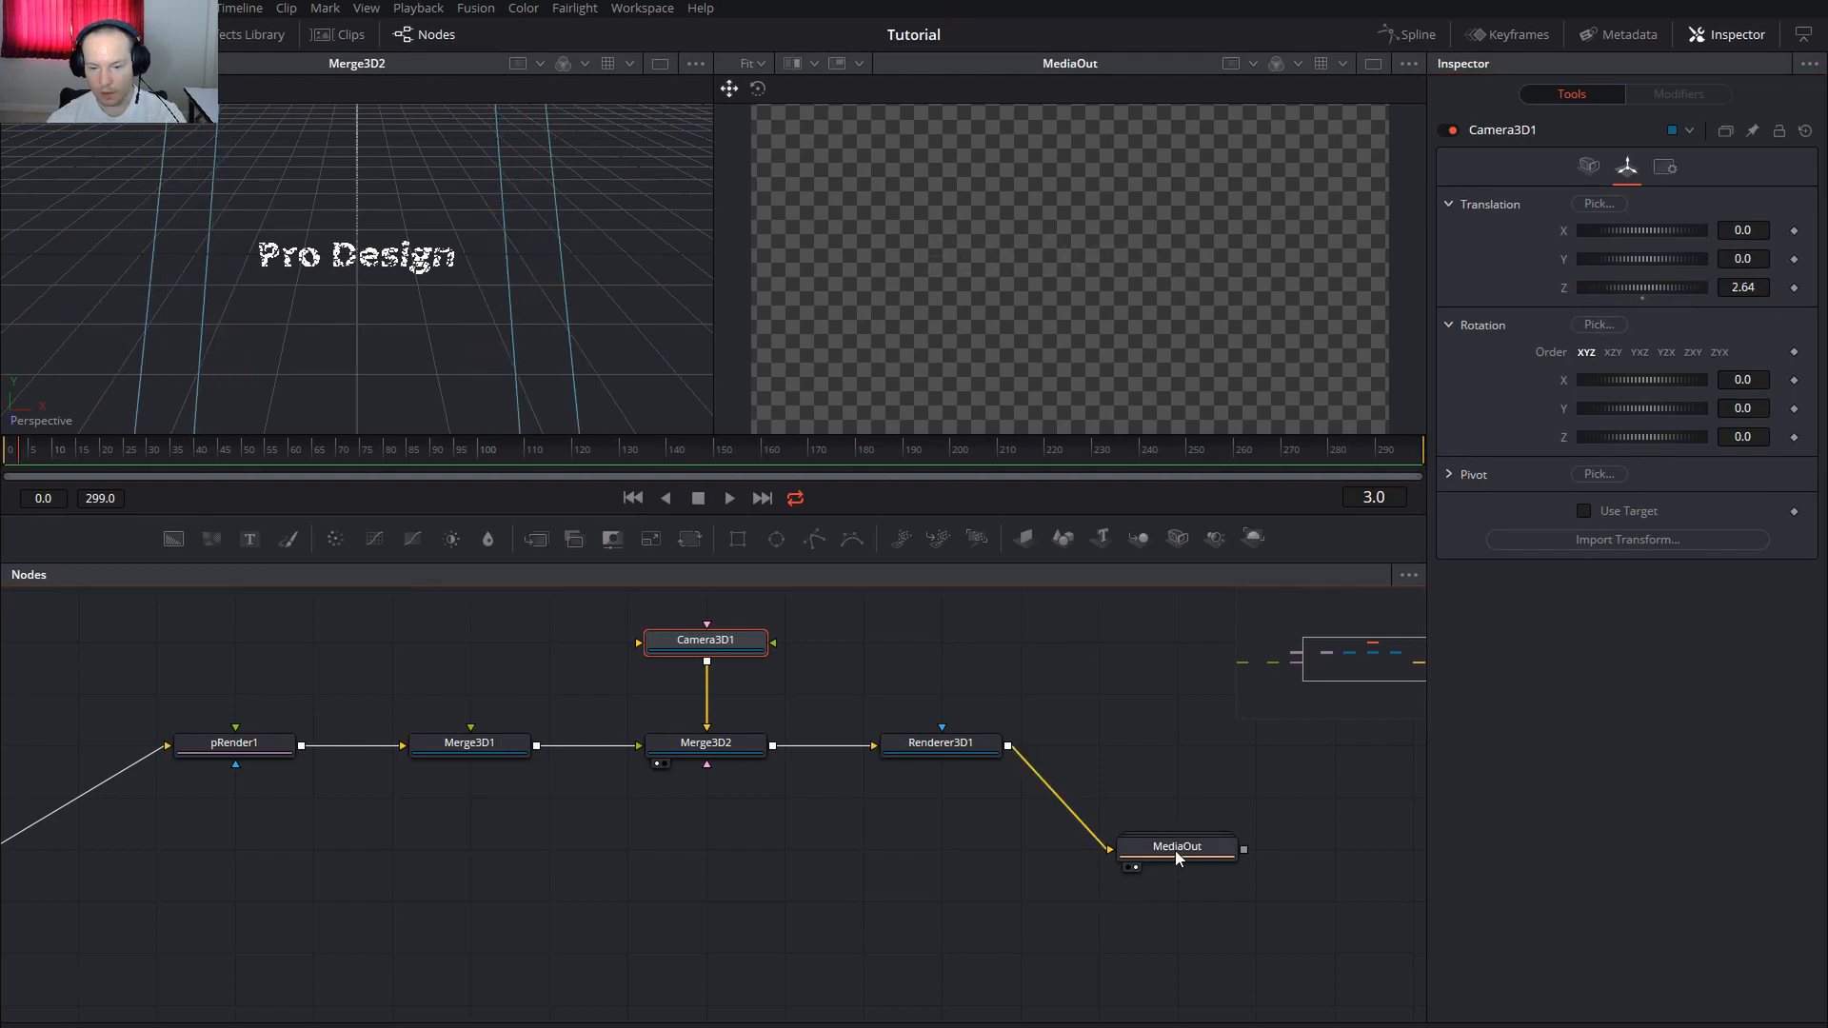
Make Background1_2 near-opaque black (Alpha 0.984) and collapse the MediaOut group
left_click(1141, 912)
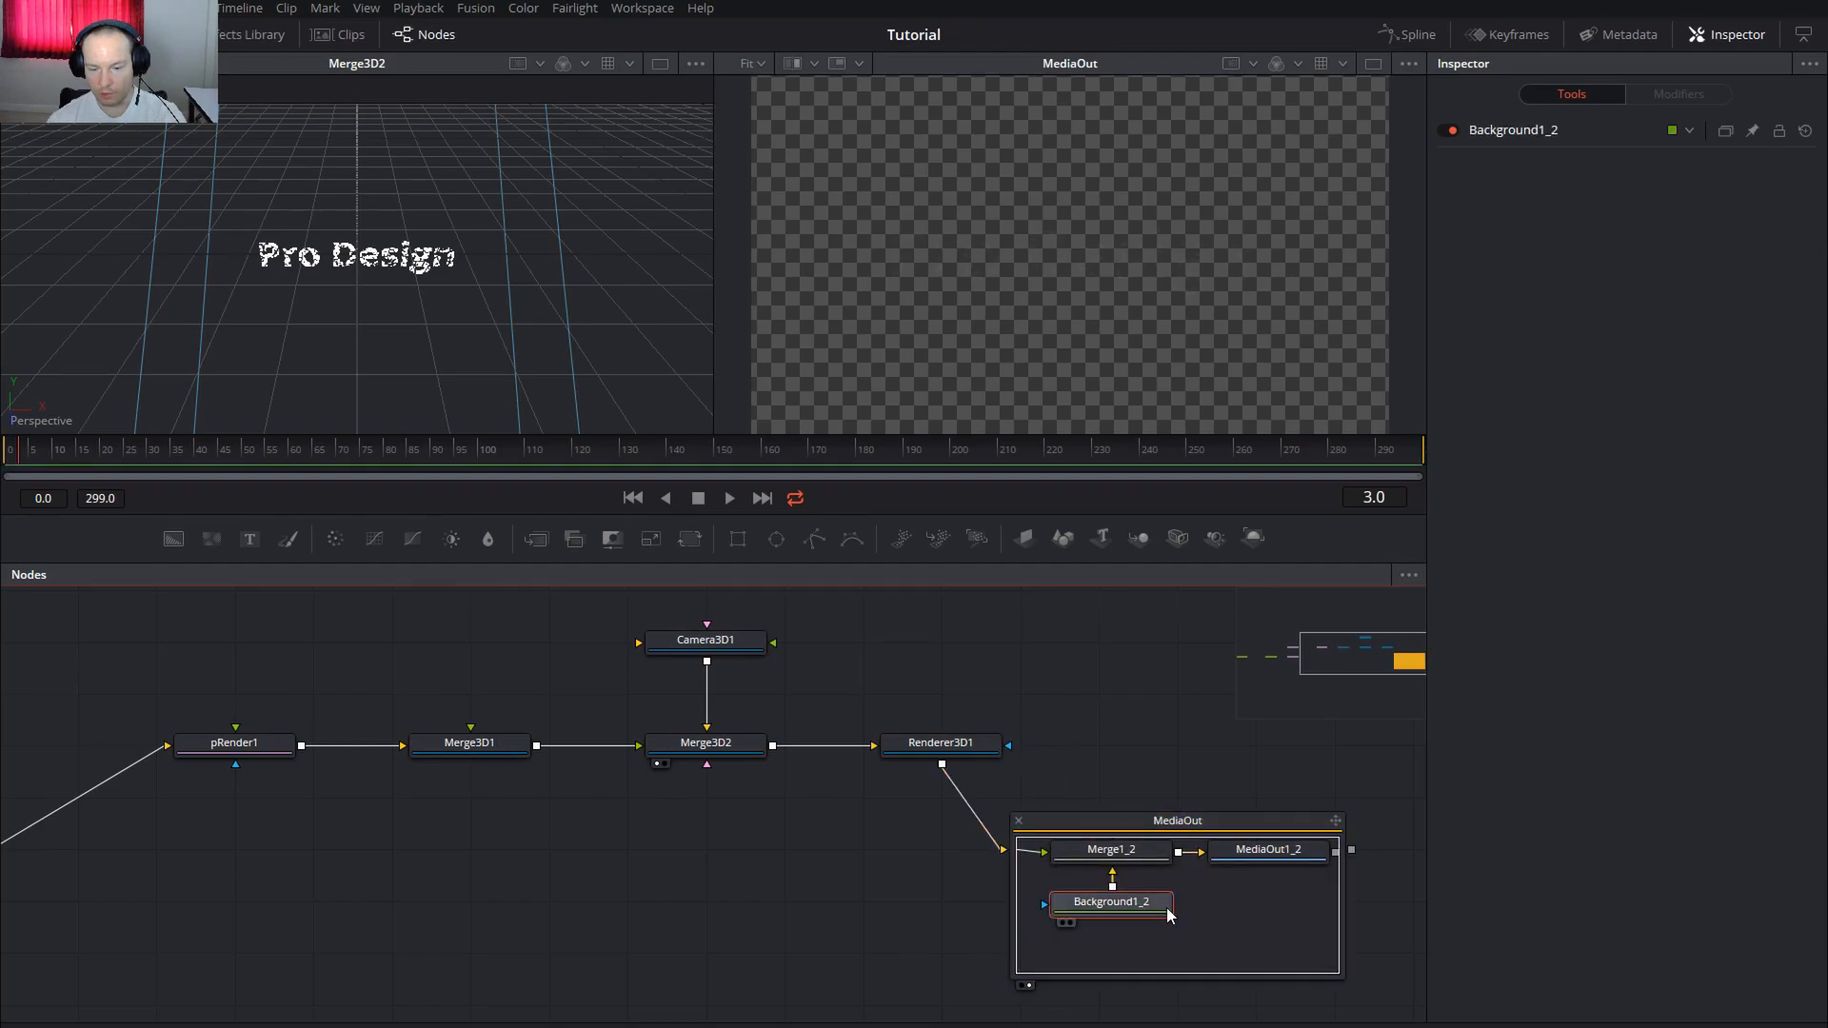
left_click(1511, 129)
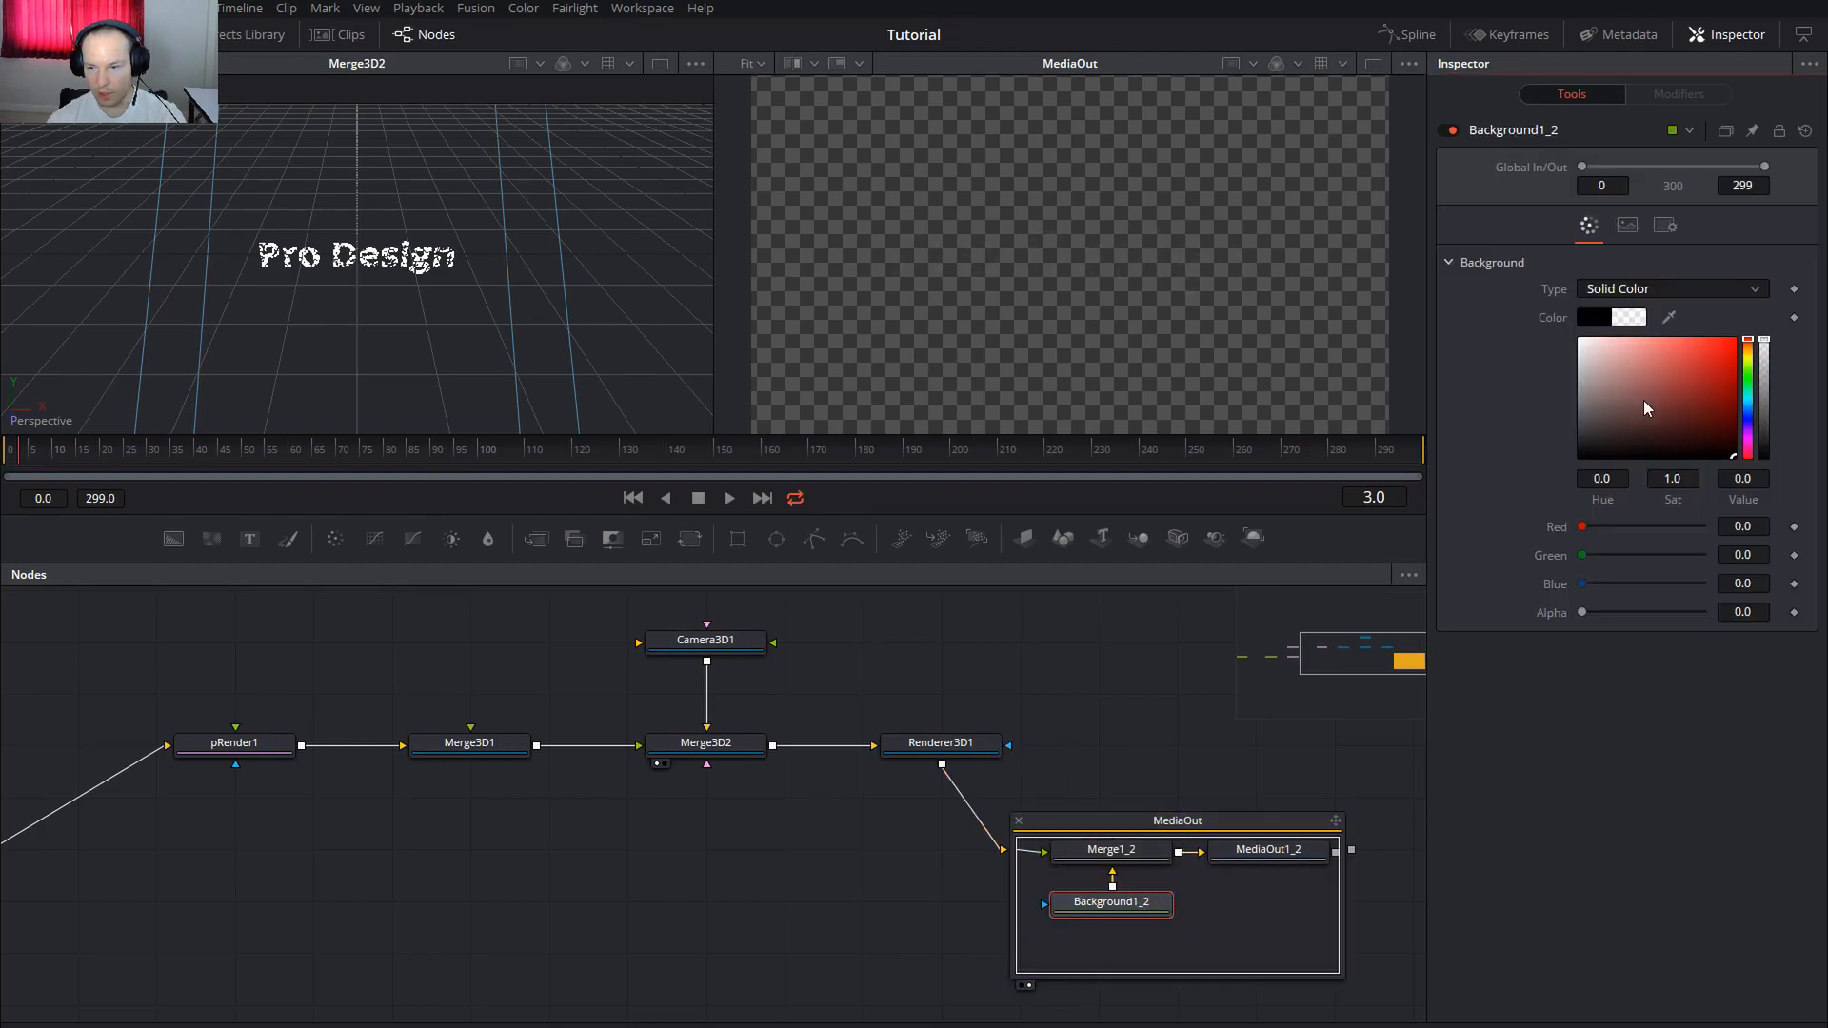
left_click_drag(1764, 433, 1766, 457)
left_click_drag(1609, 381, 1812, 489)
left_click(734, 827)
left_click(1019, 820)
left_click_drag(682, 857, 1069, 796)
left_click(483, 820)
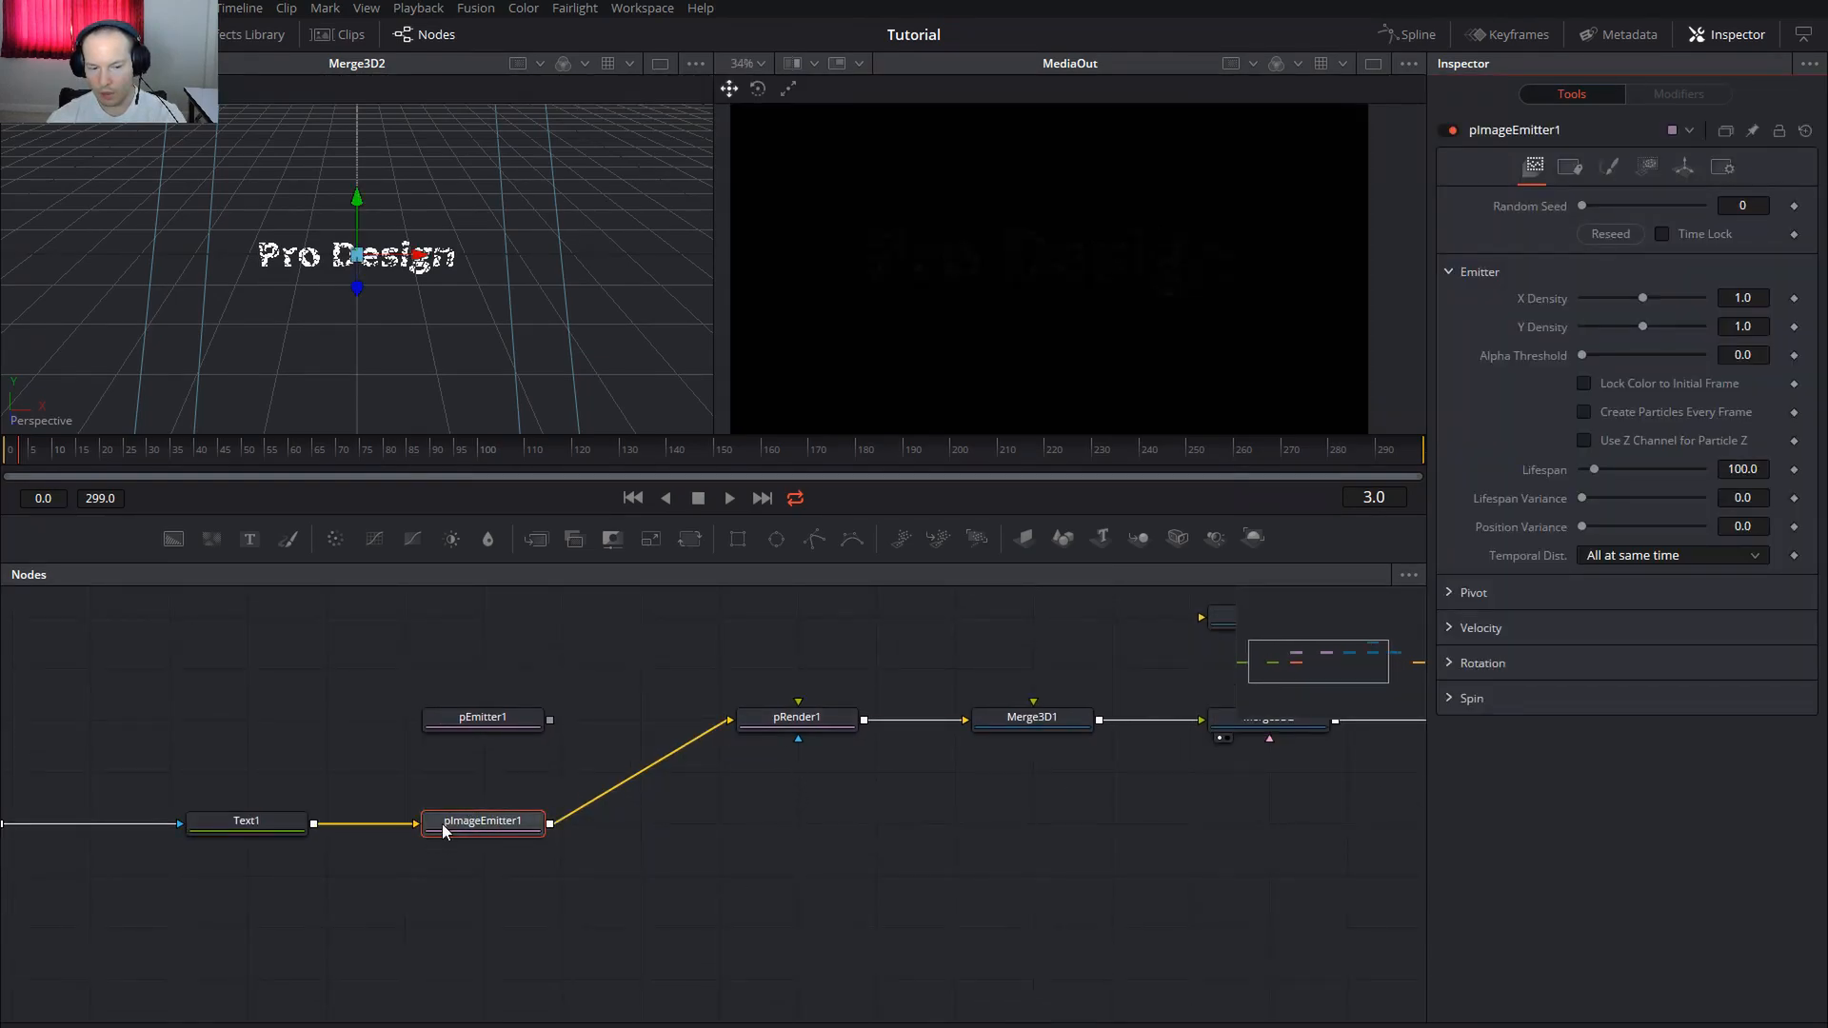
Set pImageEmitter1's X Density and Y Density both to 0.1
left_click(493, 826)
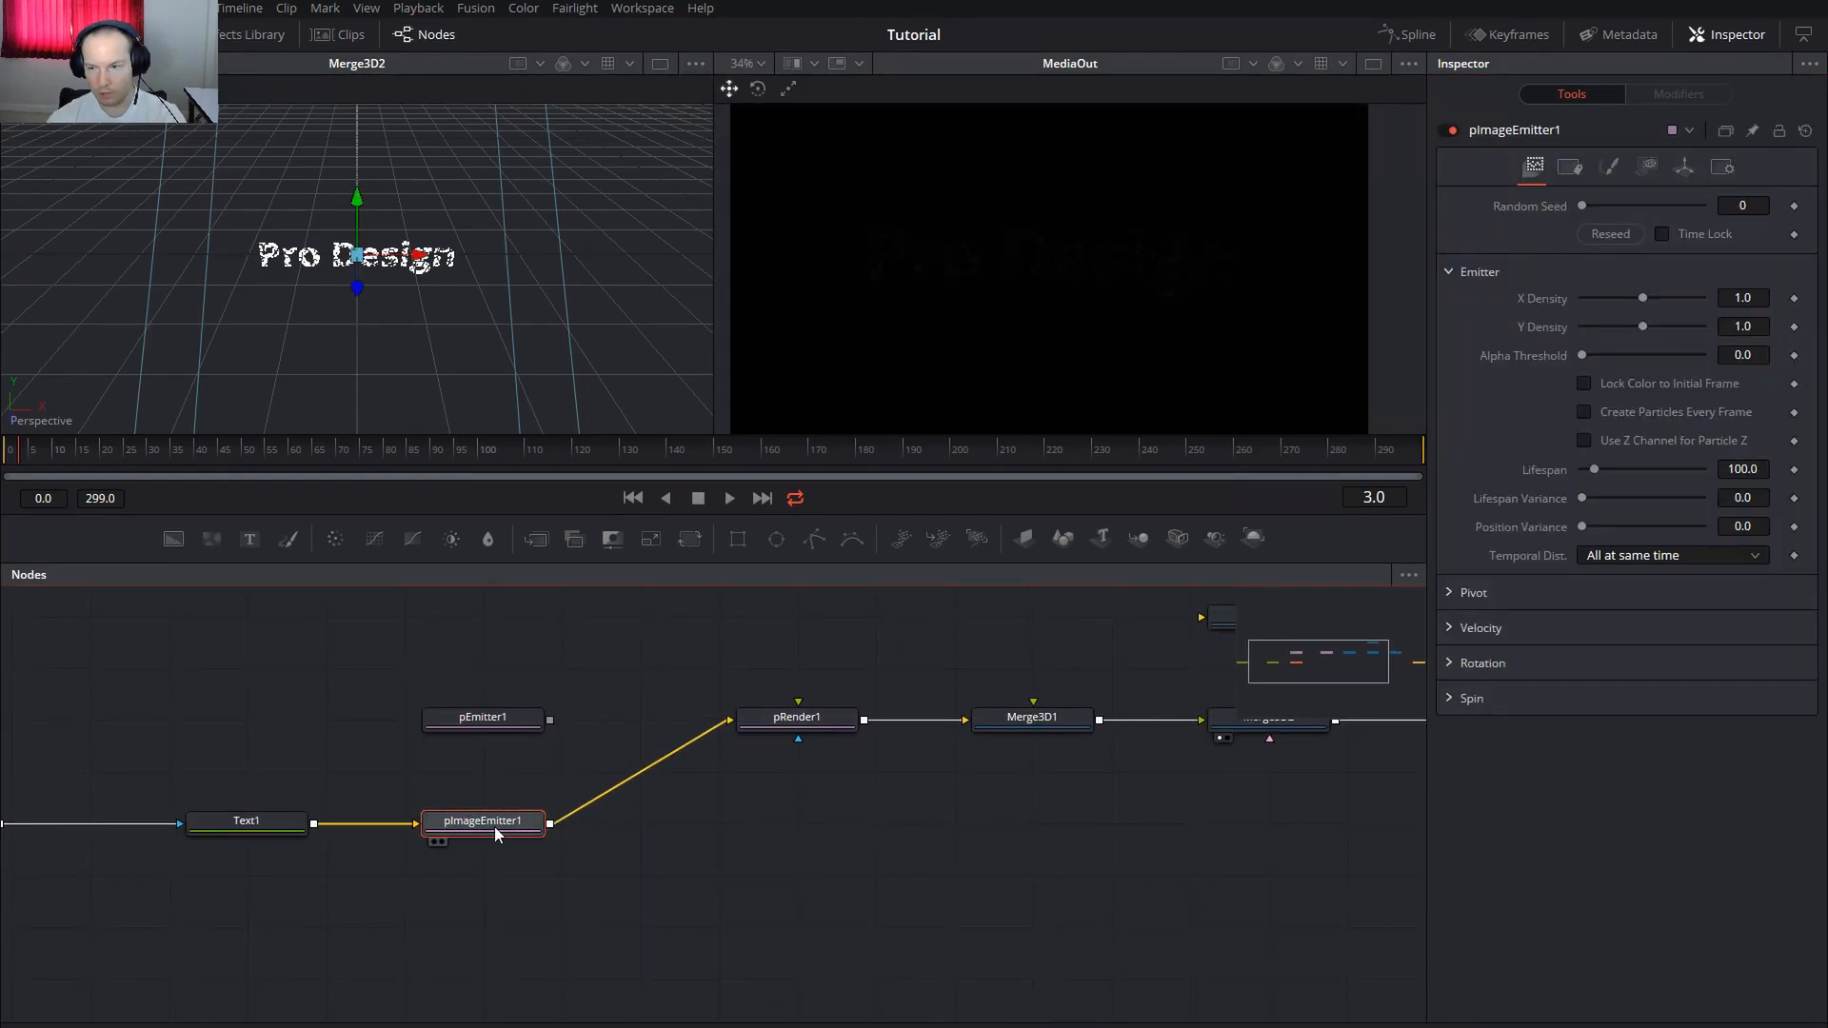
left_click(1748, 298)
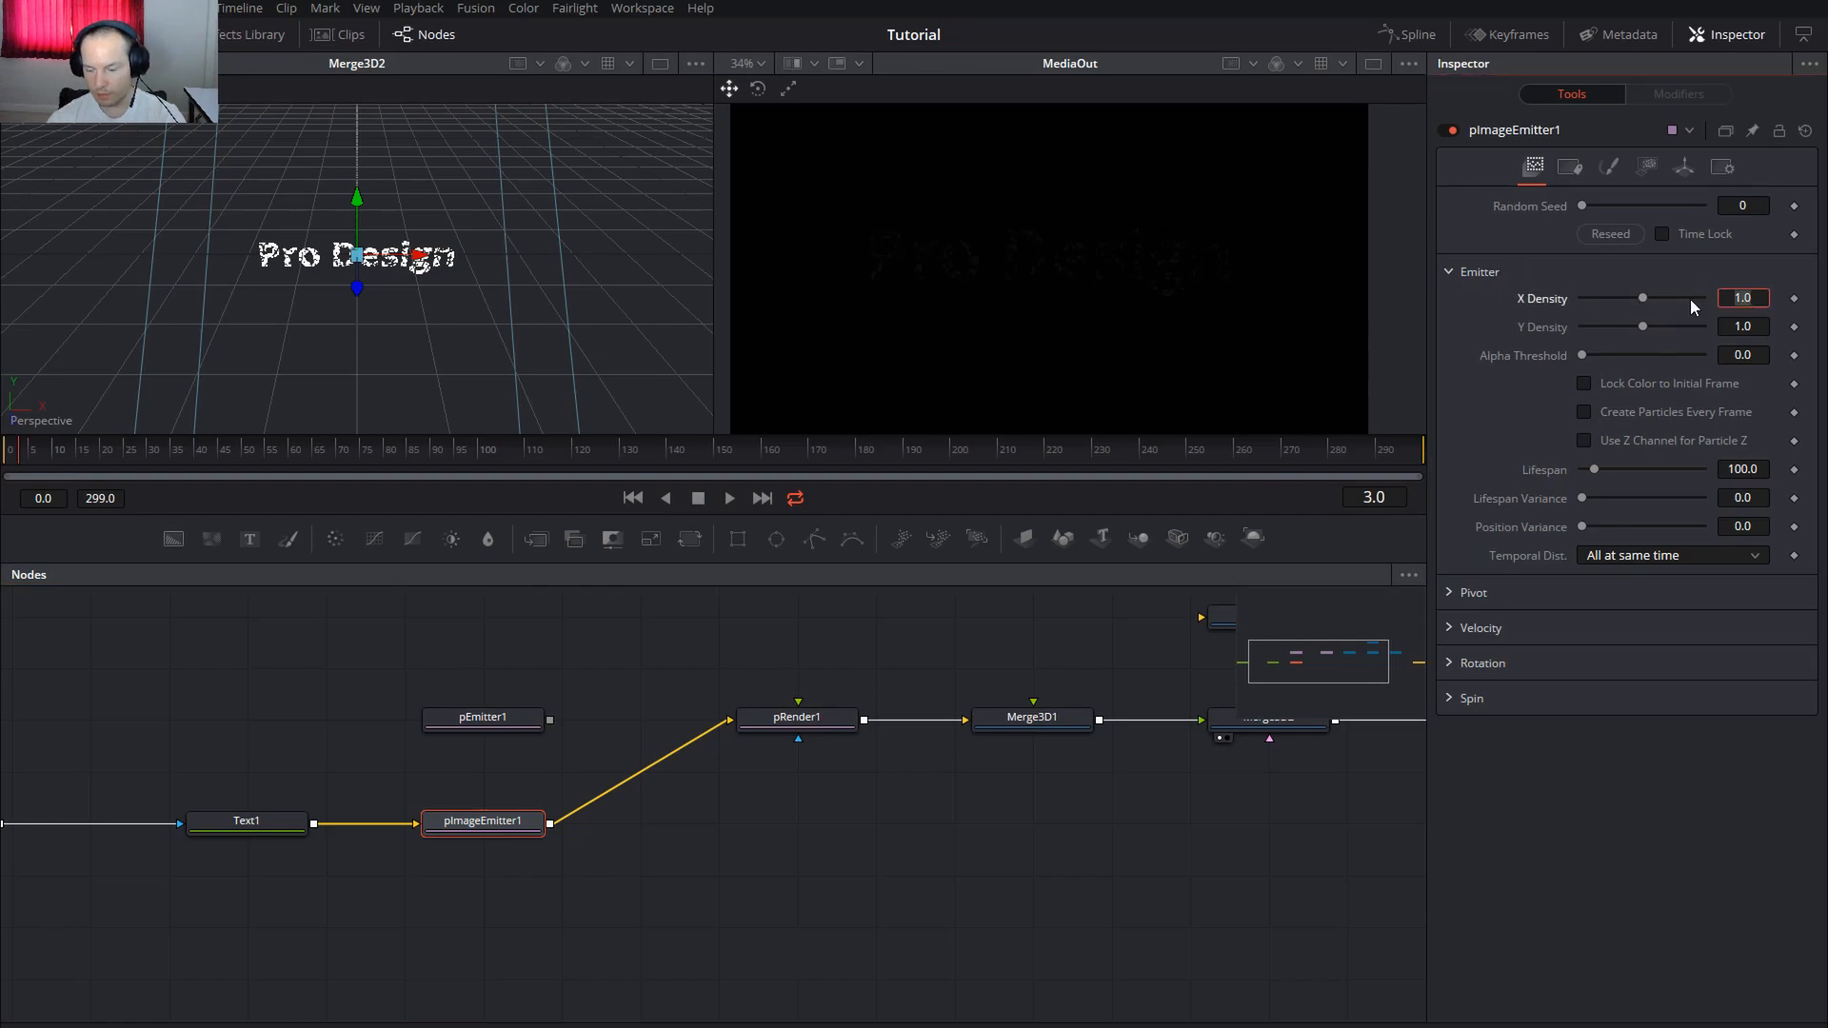
type("0.1")
key("Tab")
type("0.1")
key("Tab")
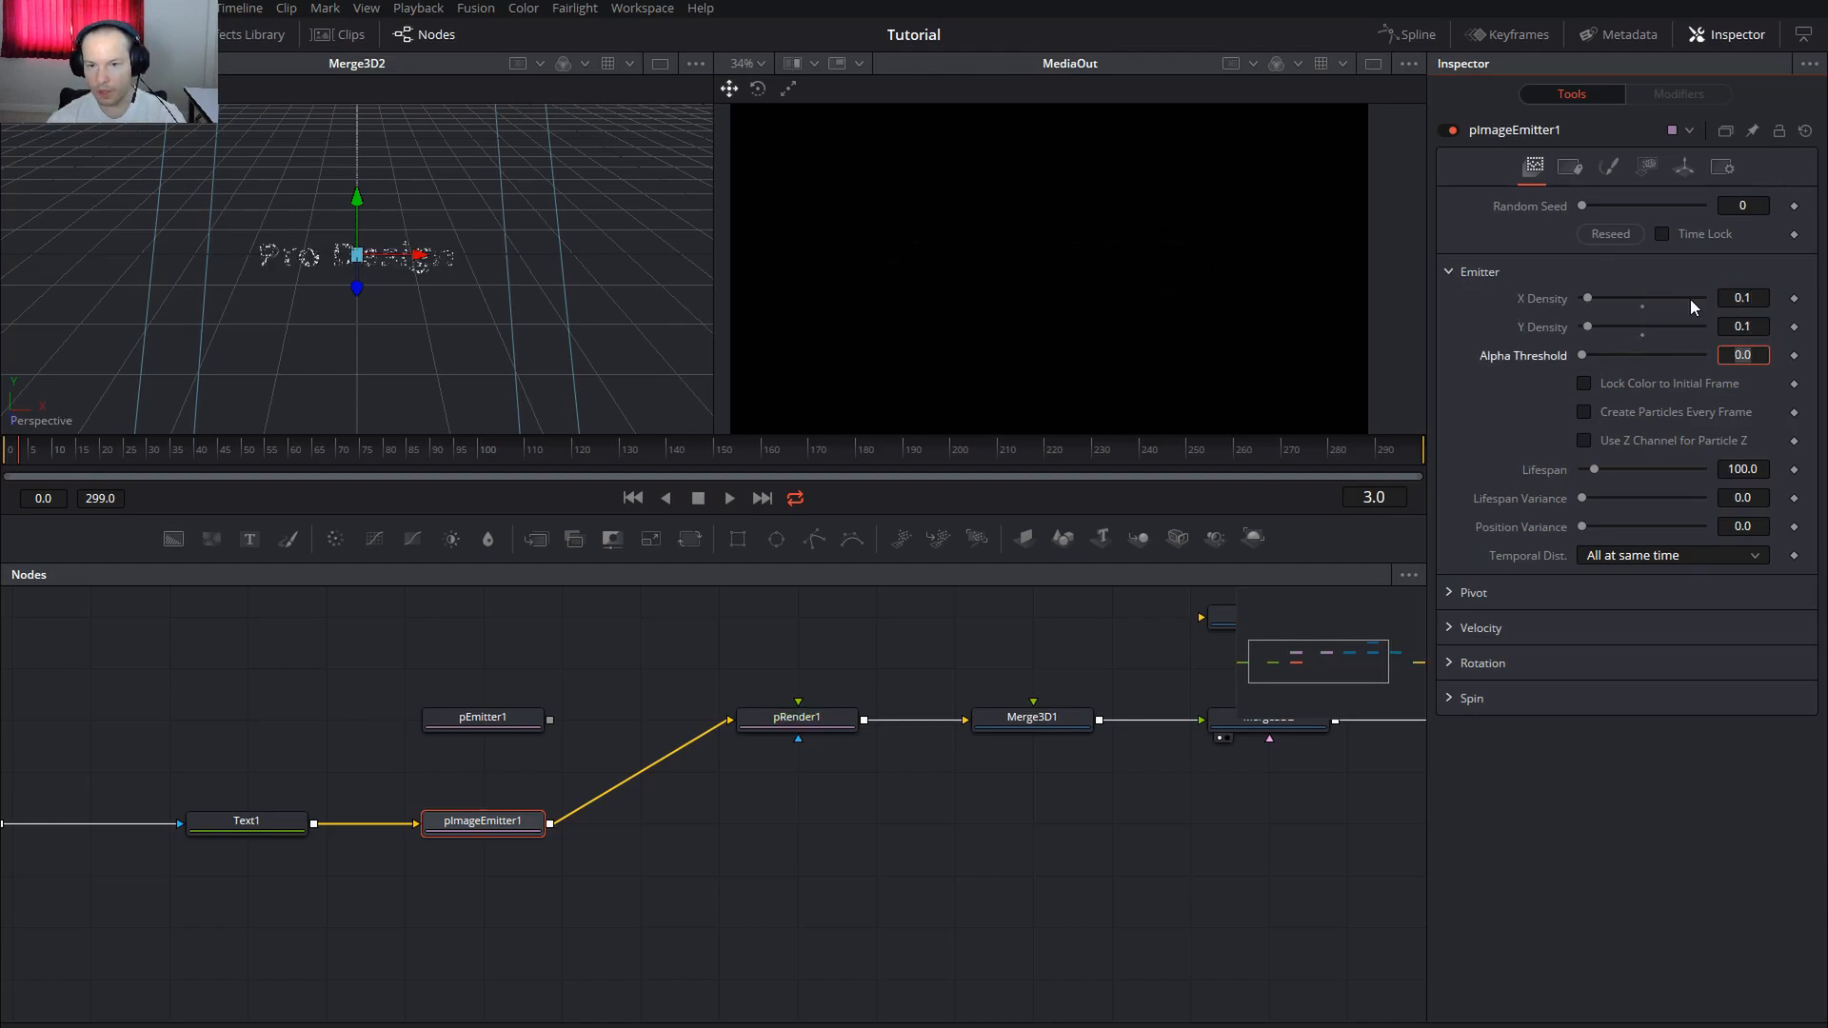
Change pImageEmitter1's particle style to NGon
left_click(1609, 168)
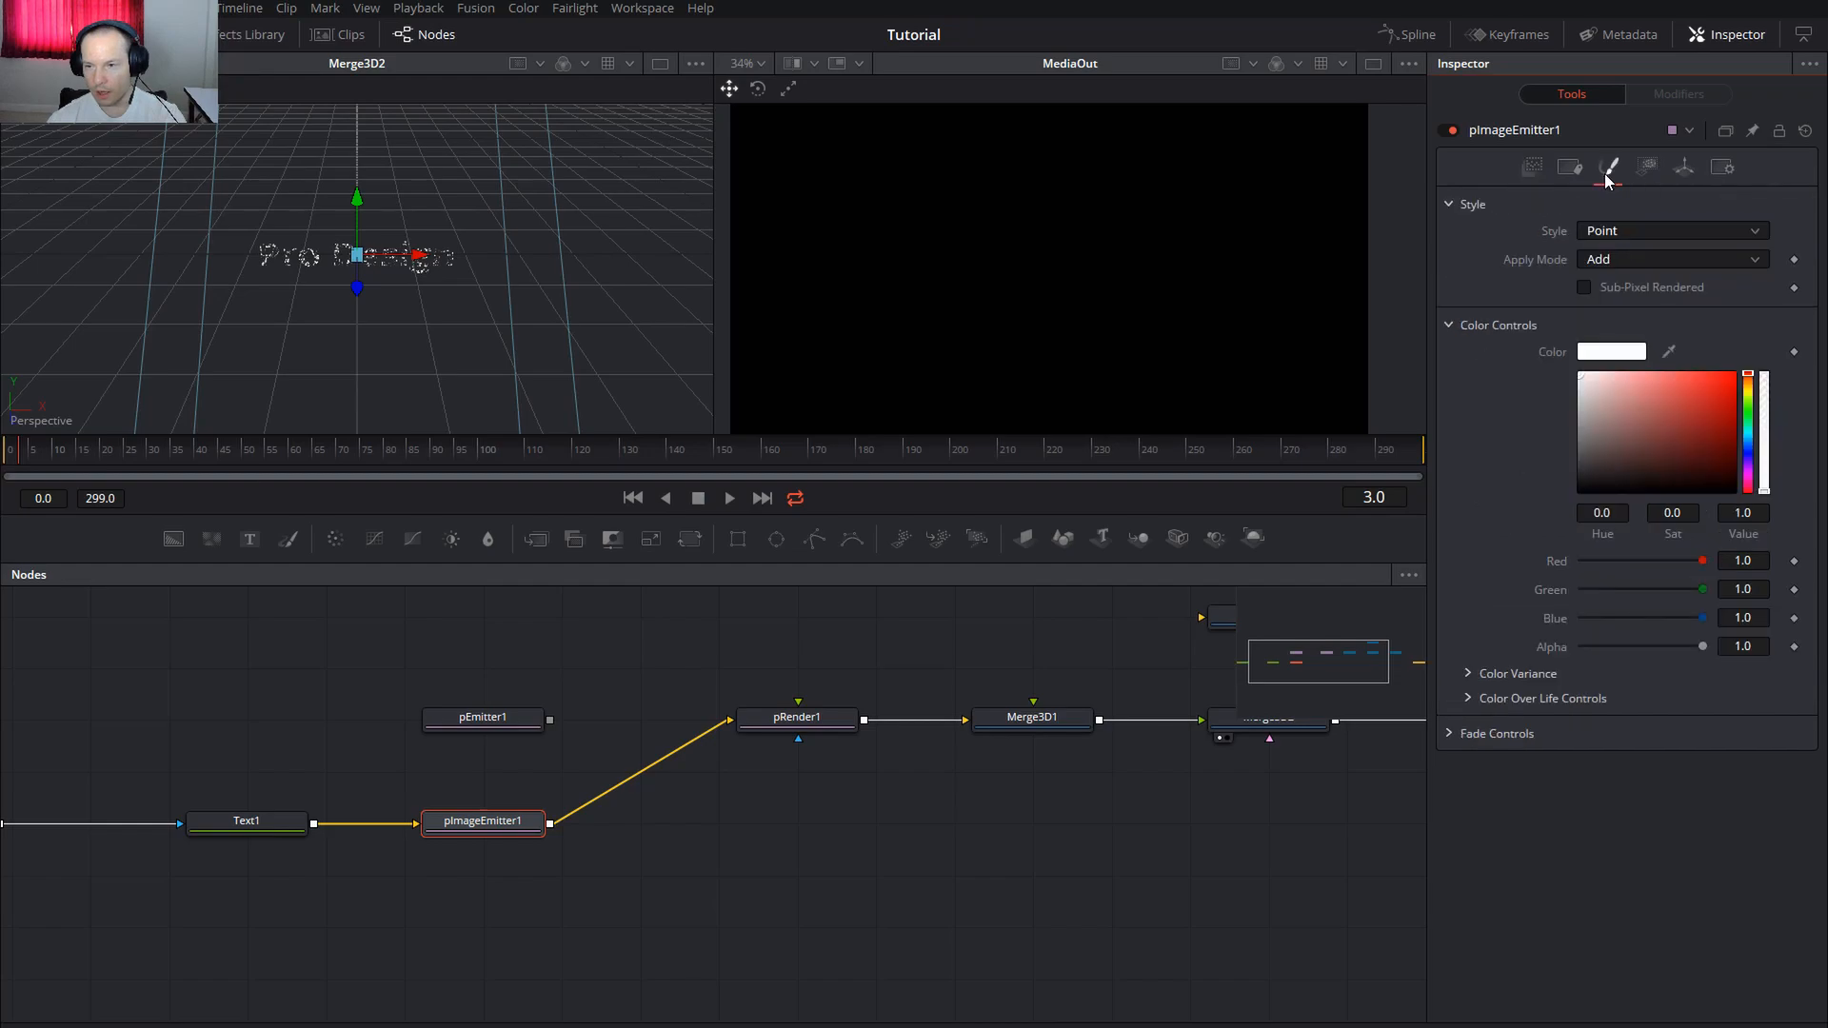
left_click(1626, 227)
left_click(1624, 339)
left_click(1612, 261)
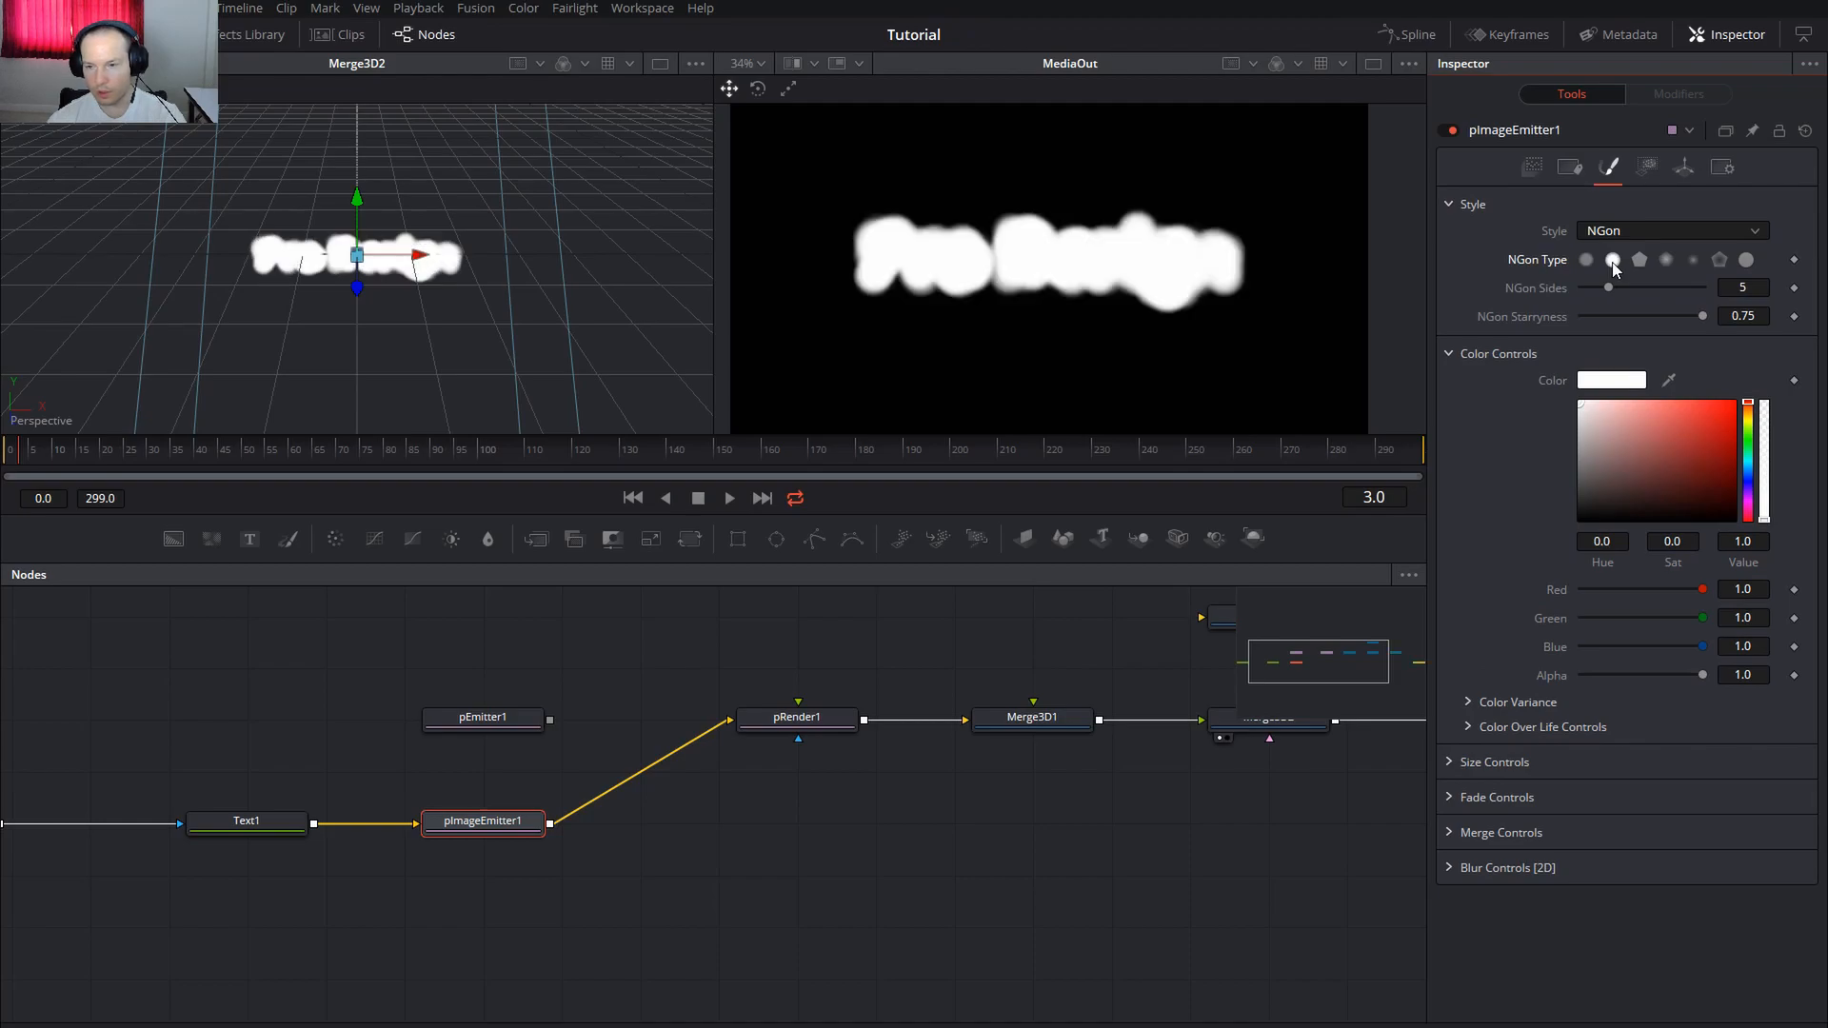
Set the particle Size and Size Variance to 0.003 each
left_click(1444, 762)
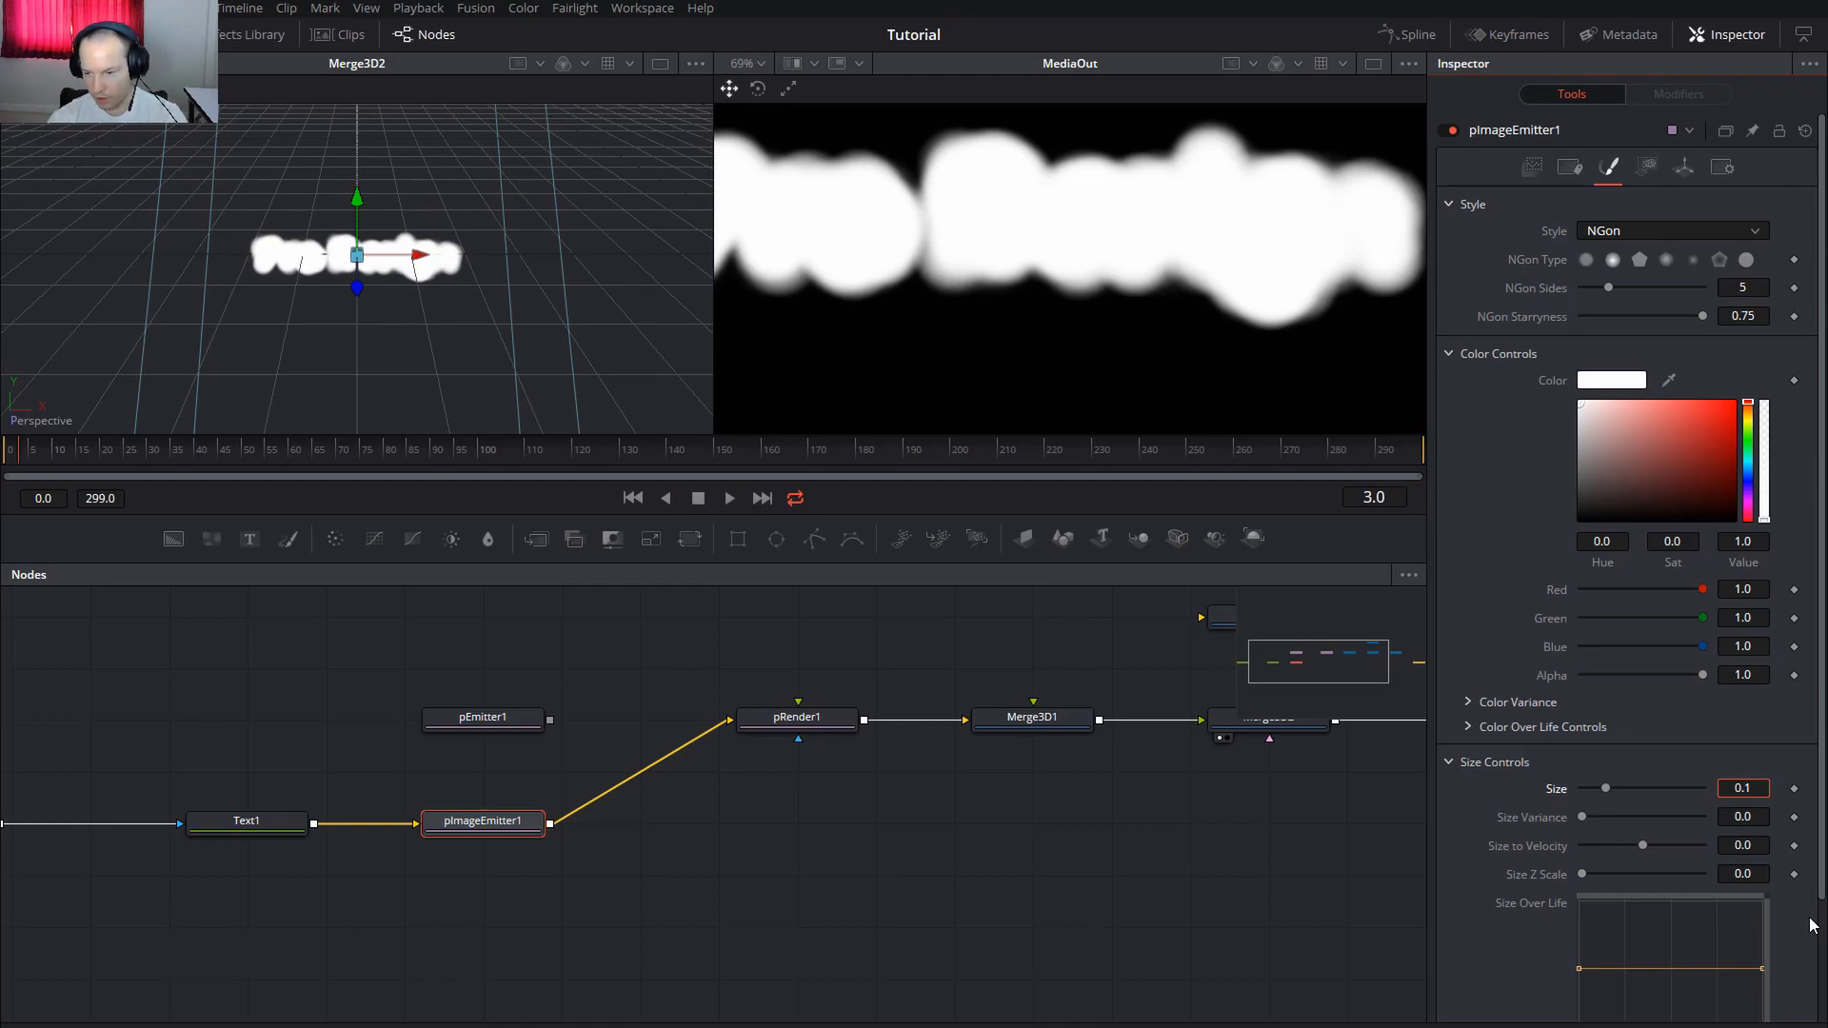
type("00")
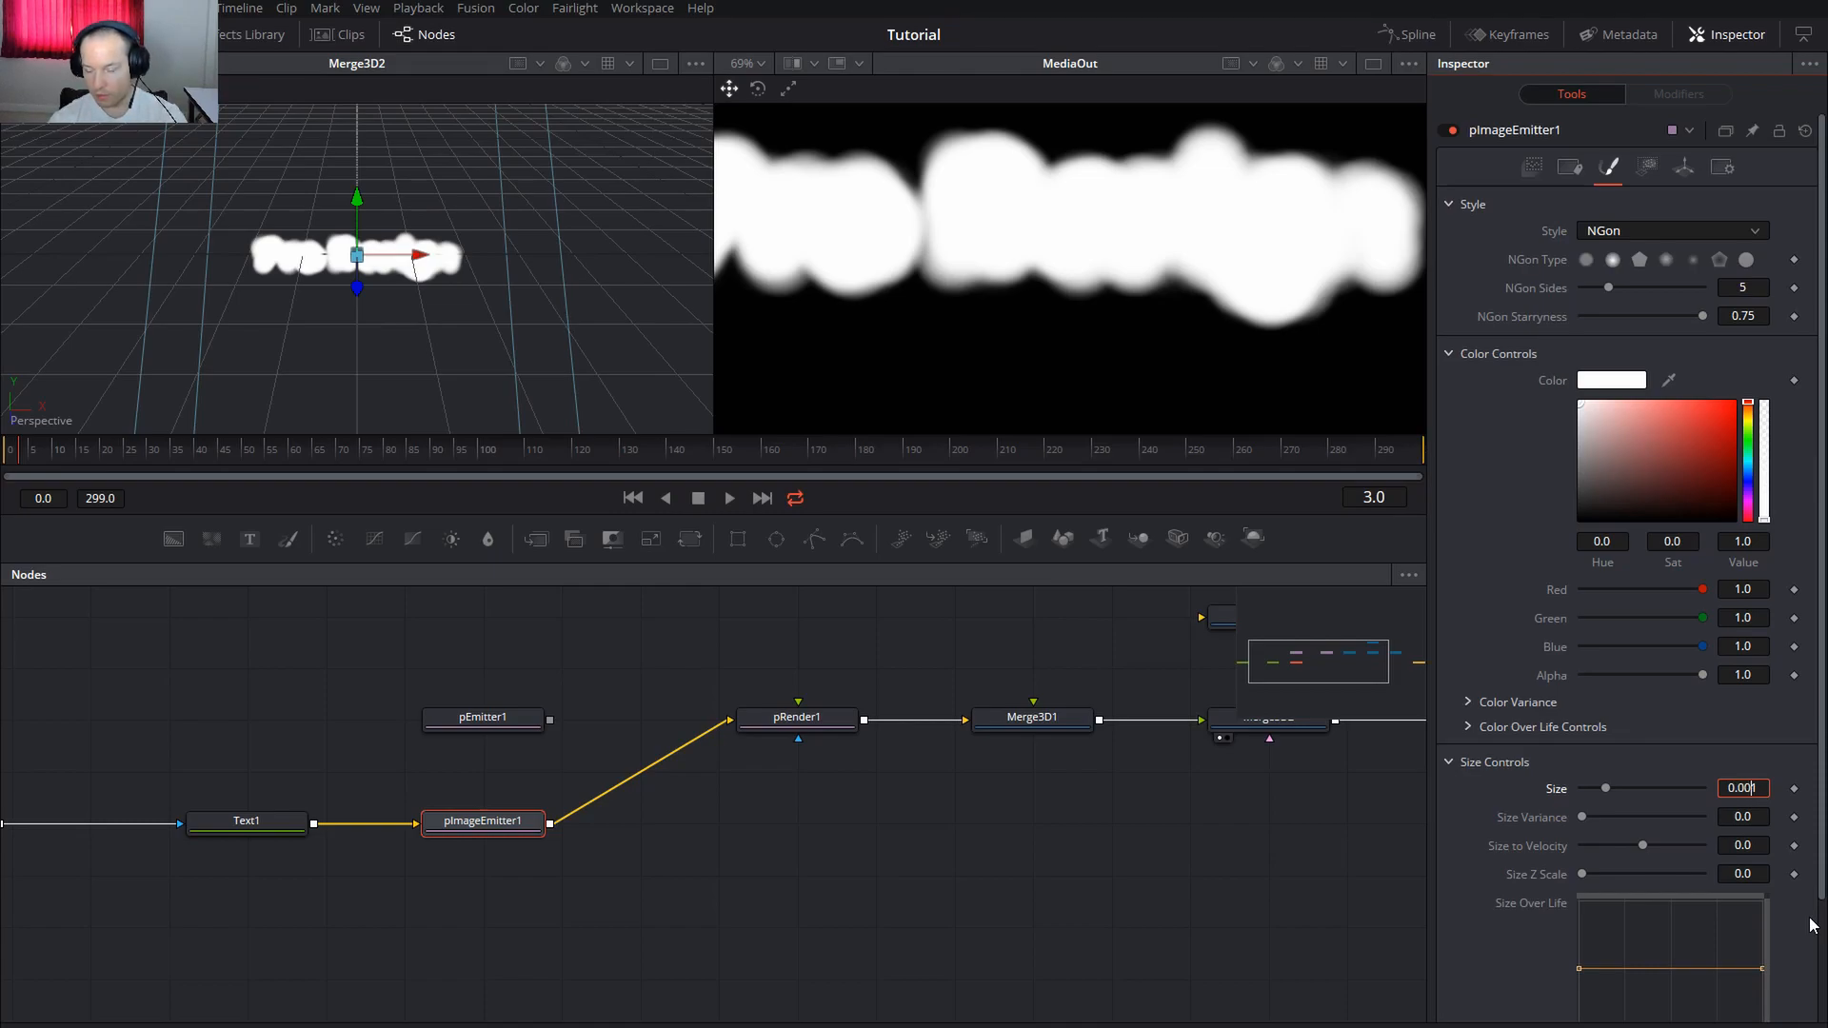
type("3")
key("Tab")
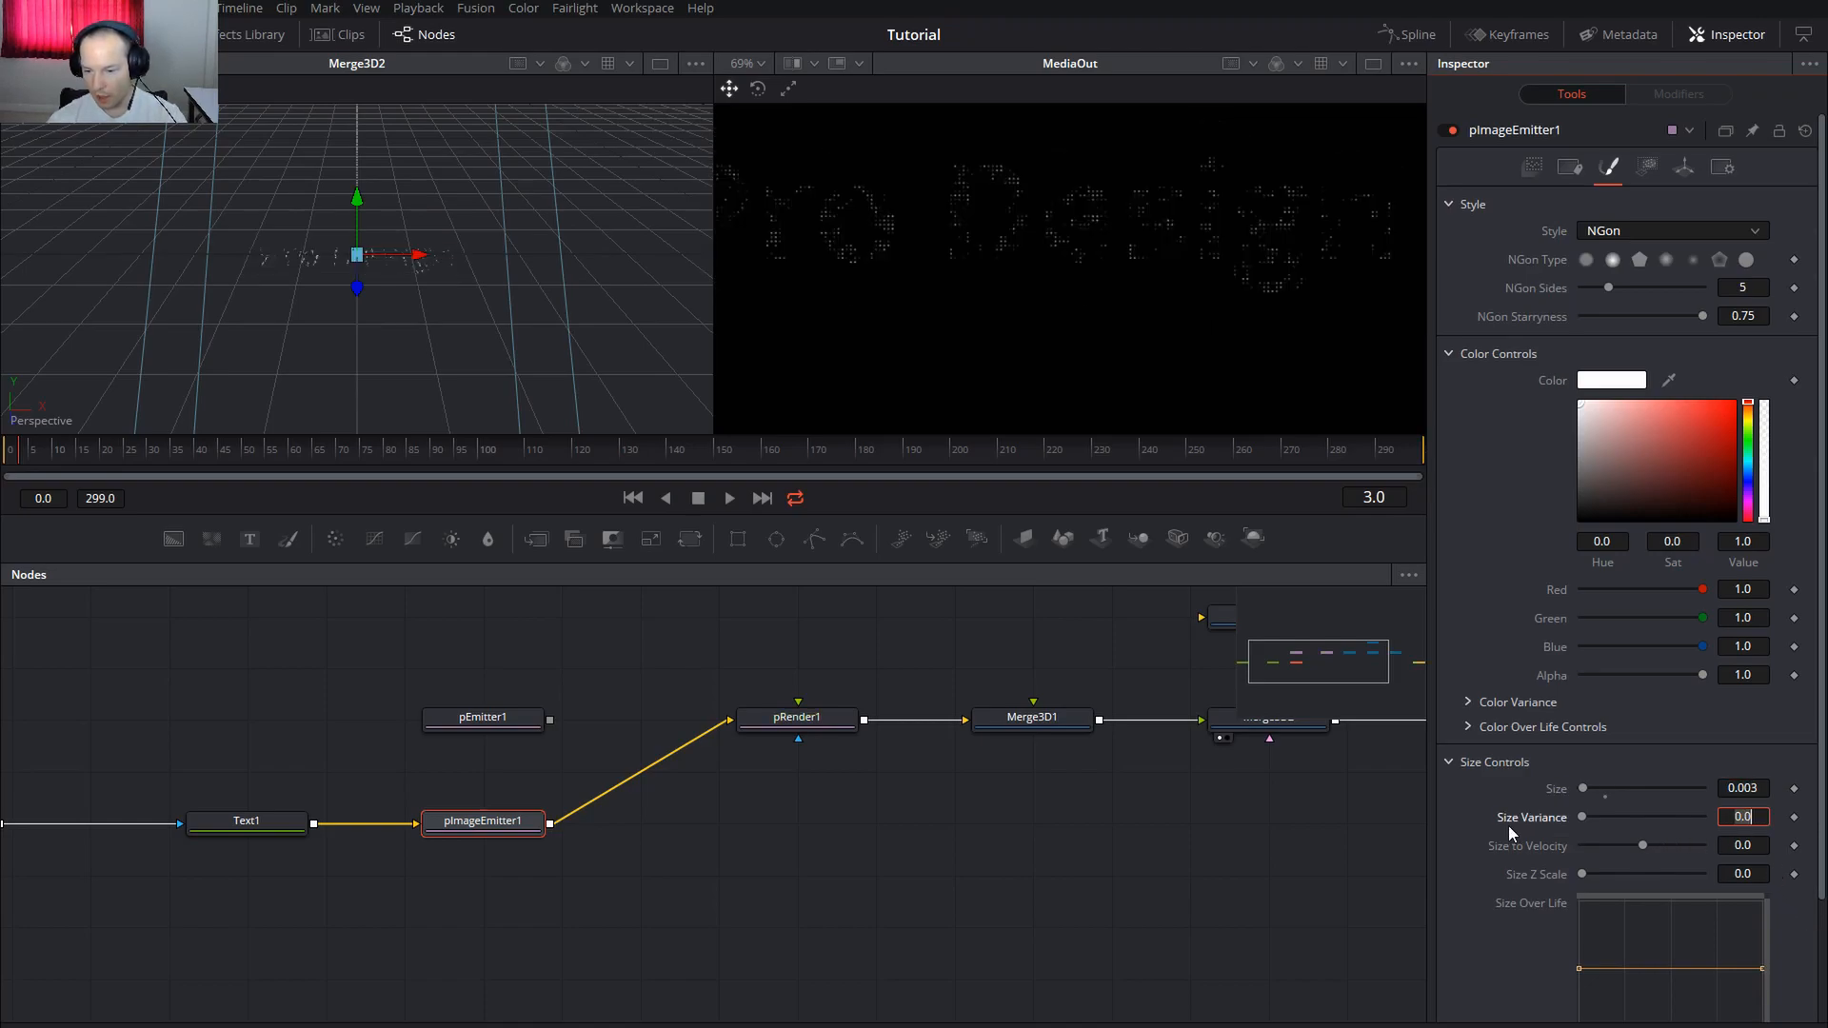
type("0.003")
key("Tab")
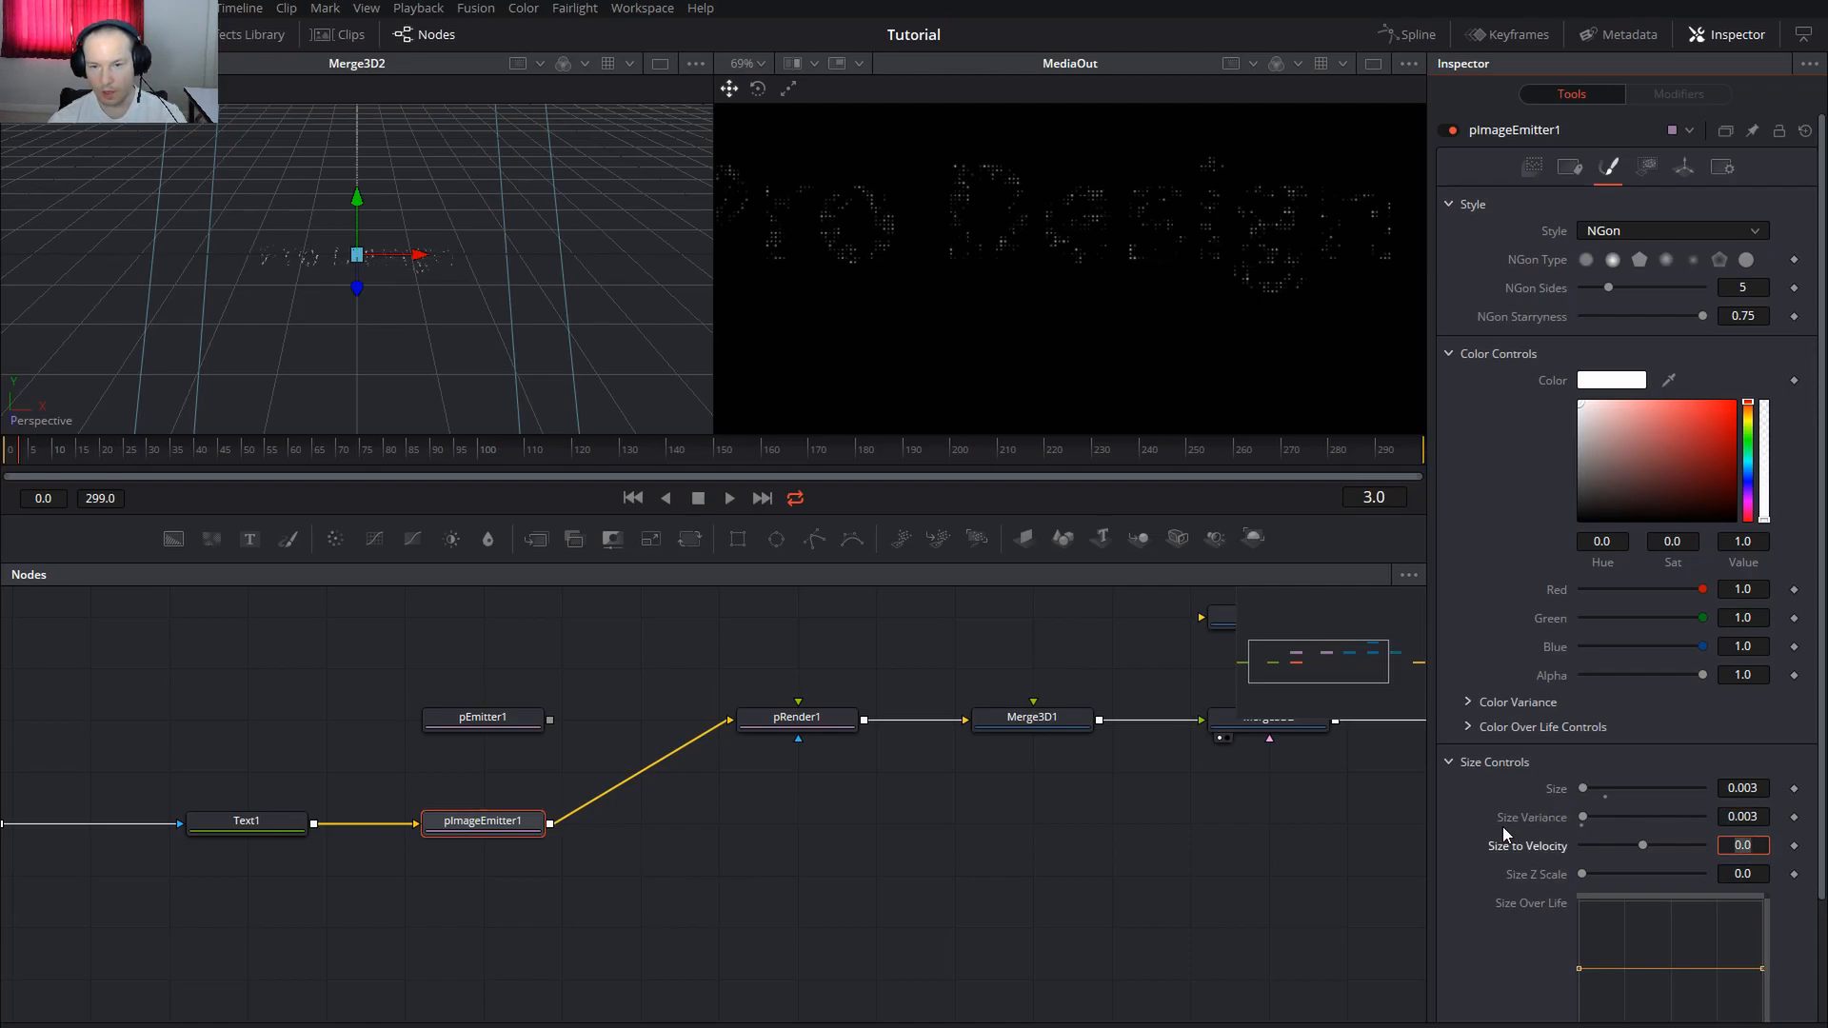
scroll(1081, 212, "up", 5)
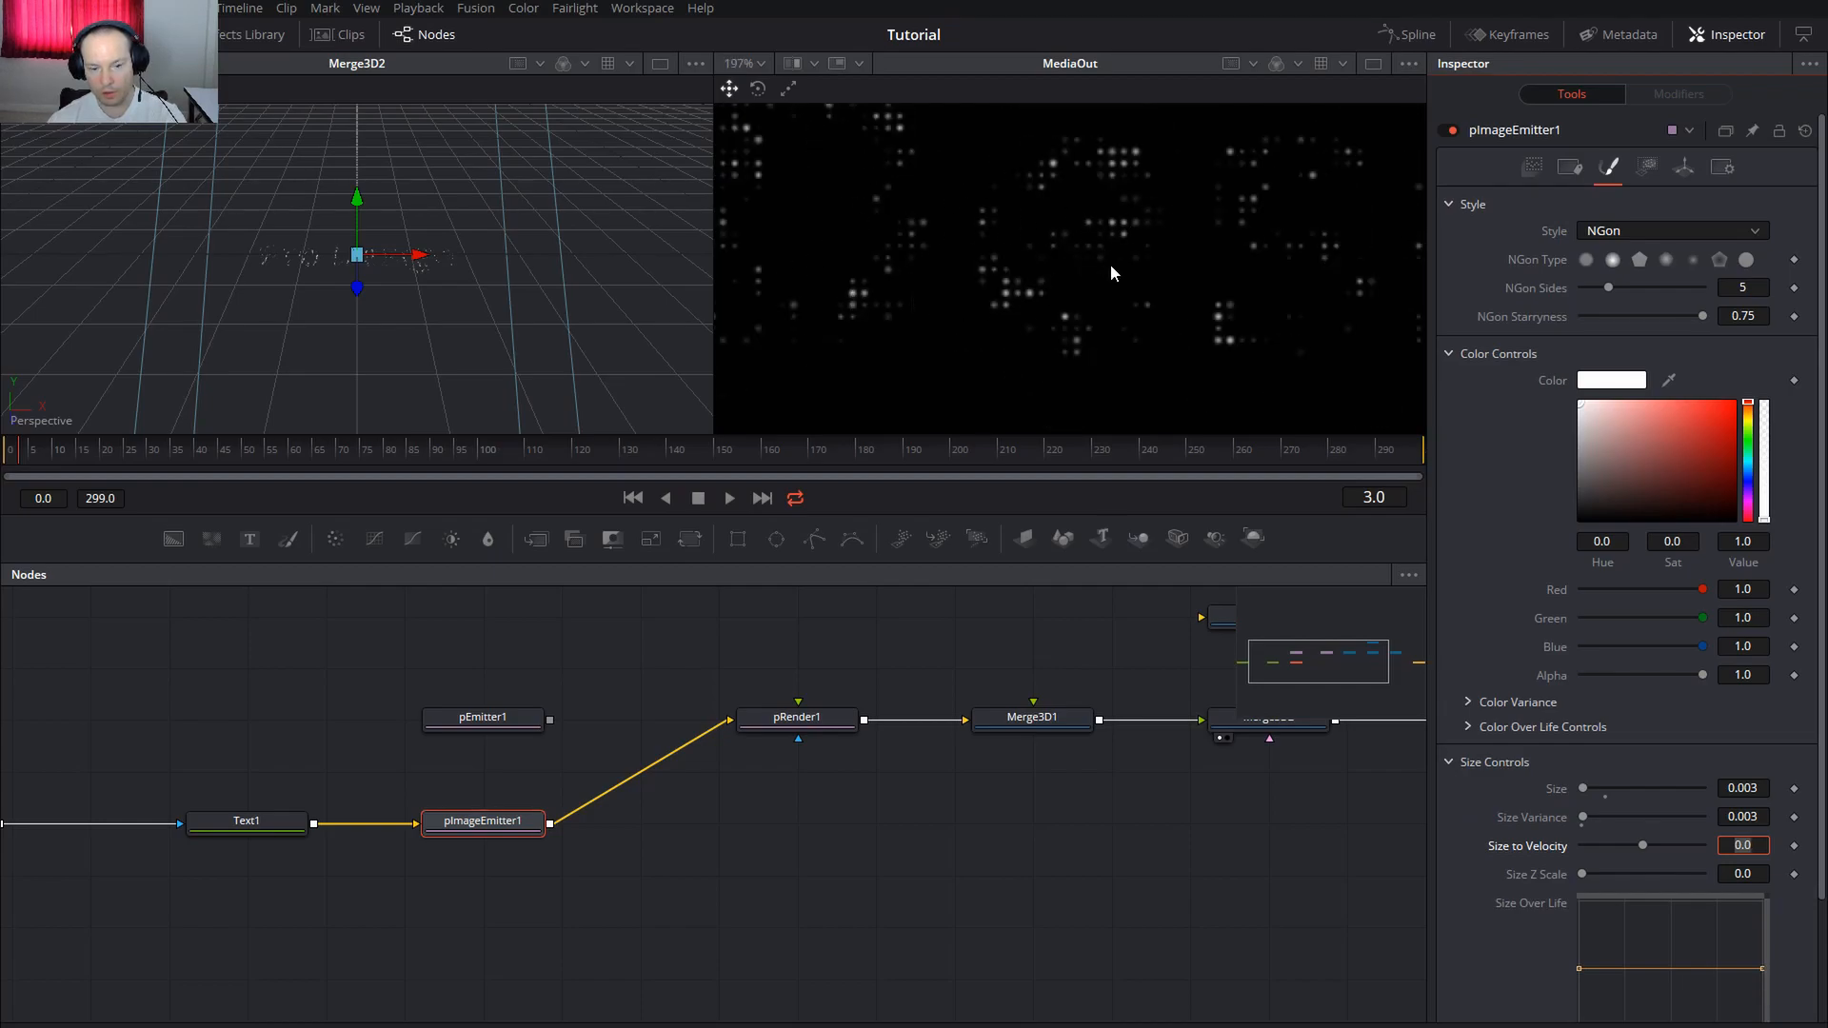
scroll(1019, 259, "down", 7)
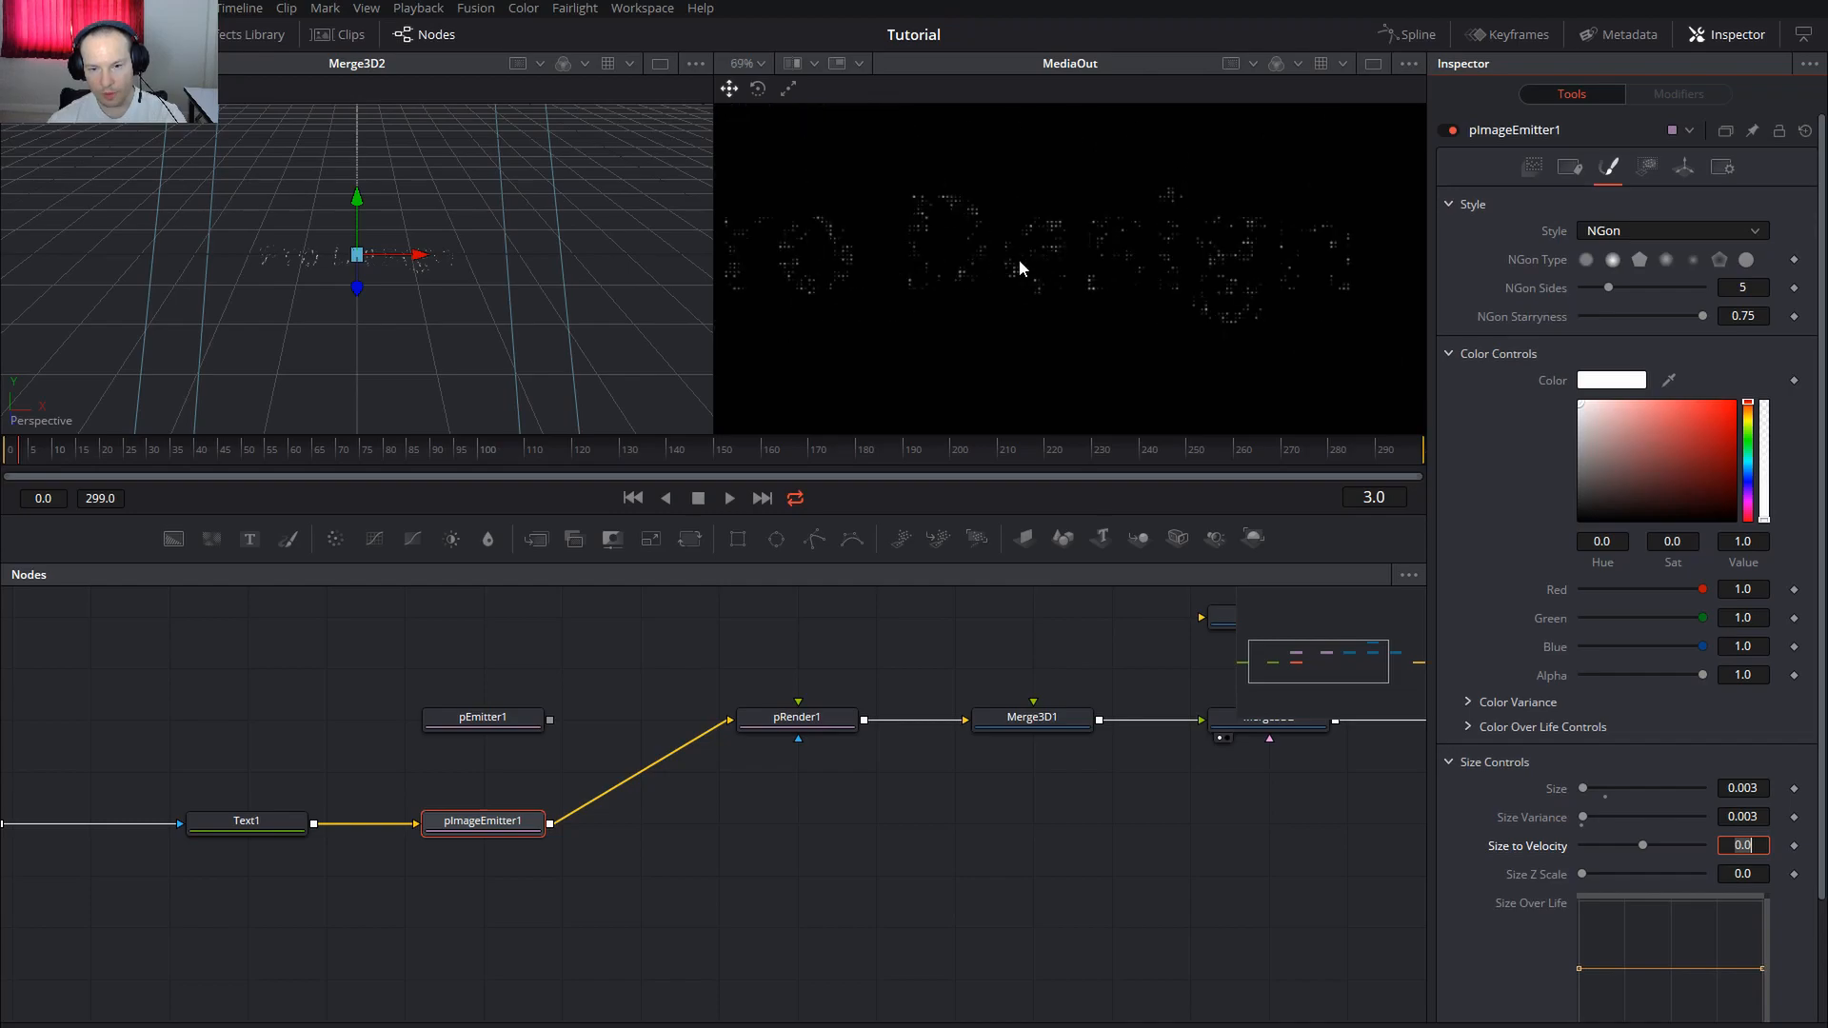
scroll(119, 800, "left", 4)
left_click(115, 821)
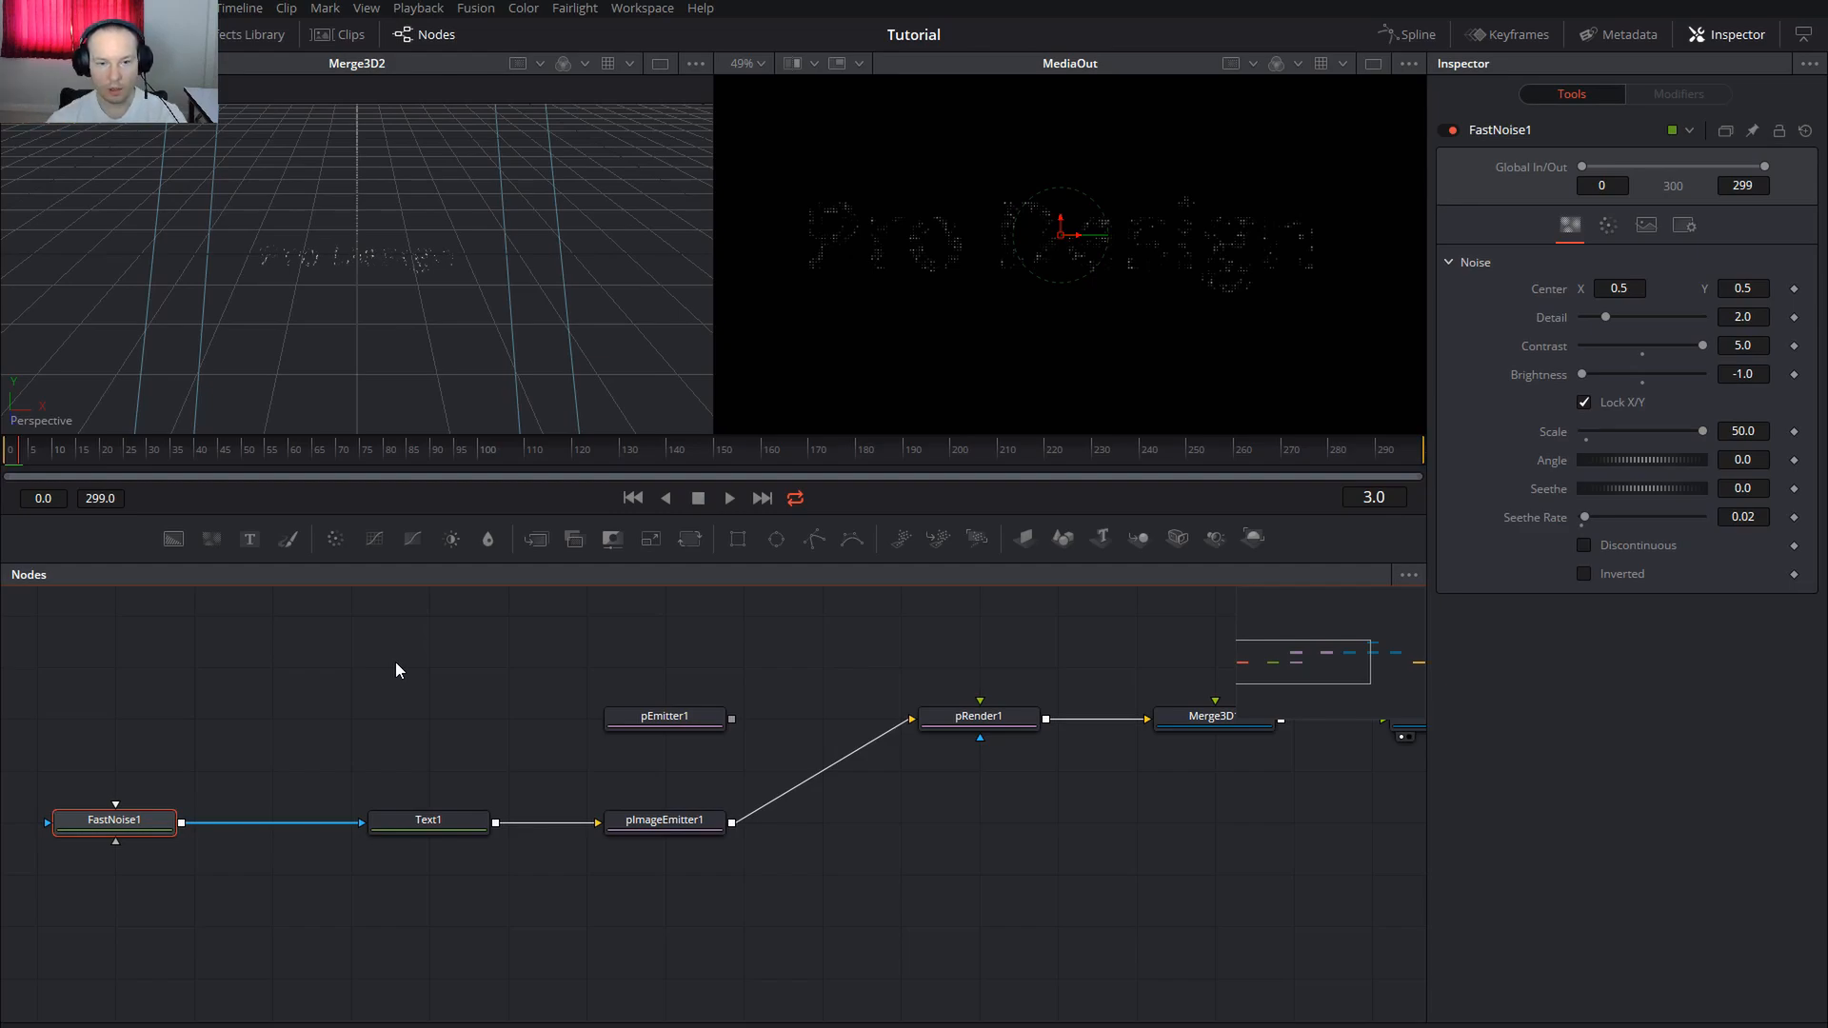
Check the particles at frame 81, then return the playhead to frame 0
left_click(686, 825)
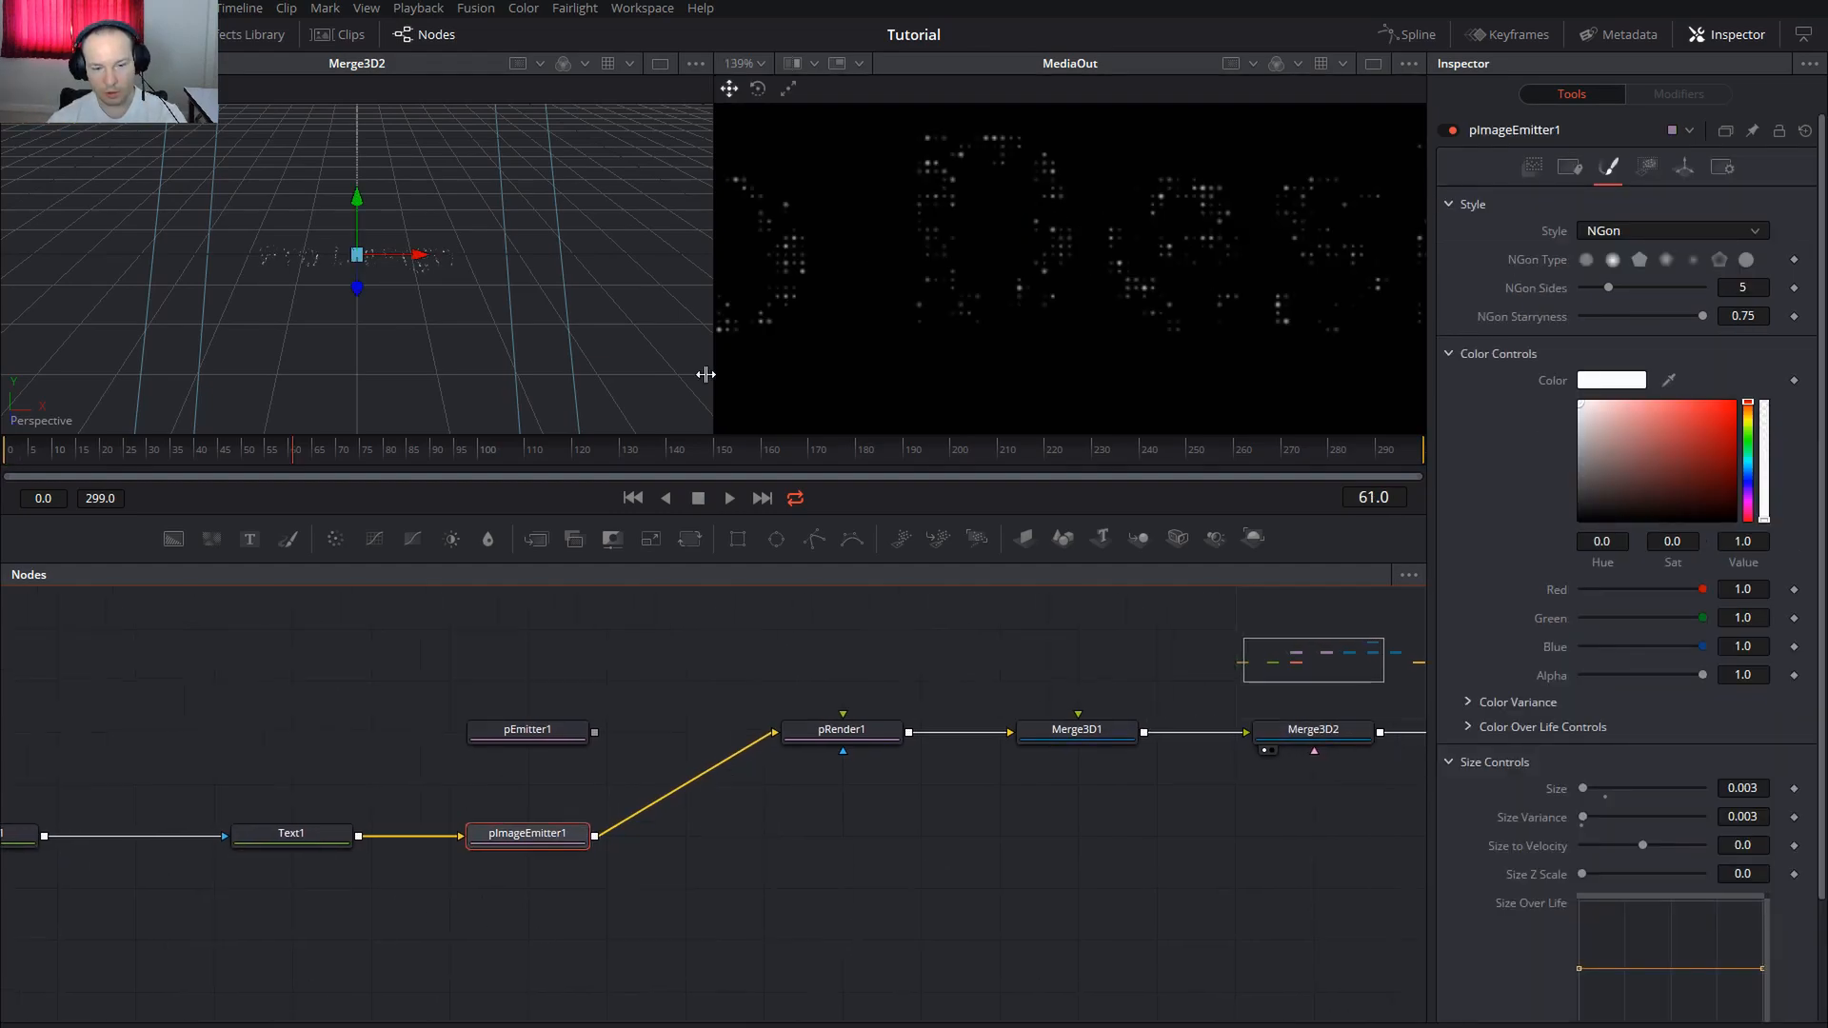
left_click(390, 455)
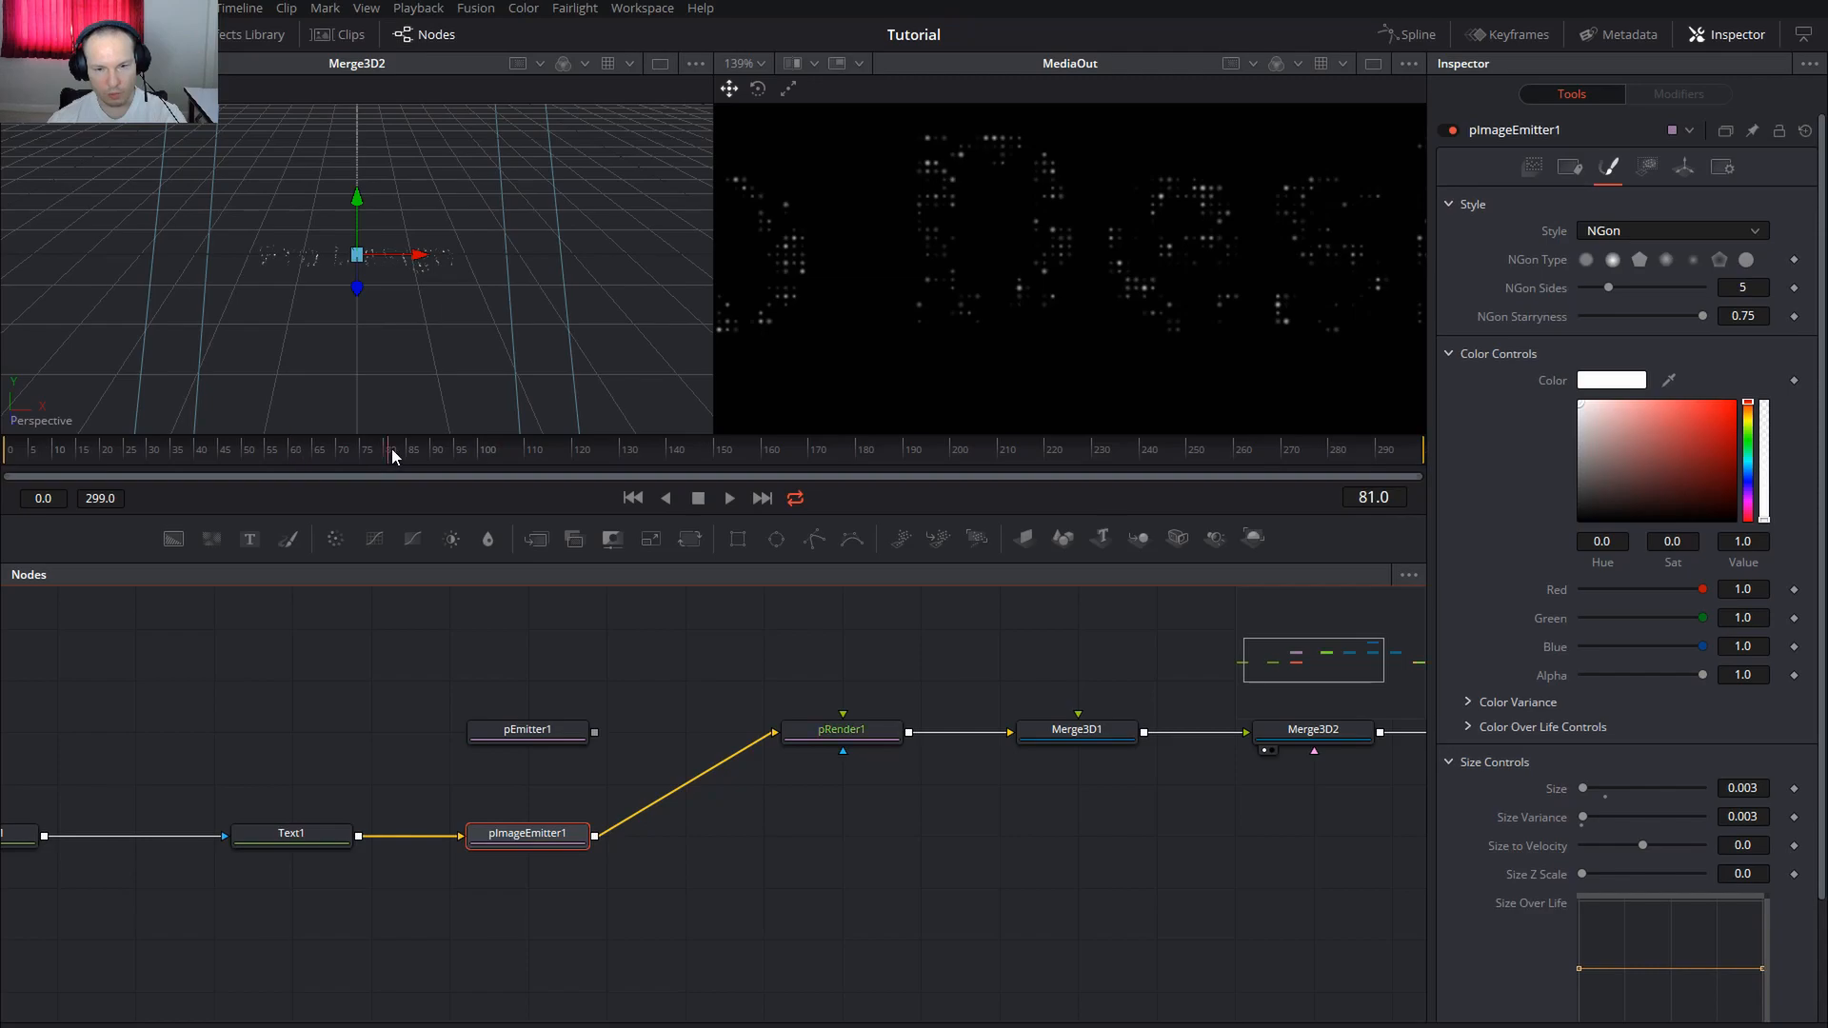
left_click(10, 455)
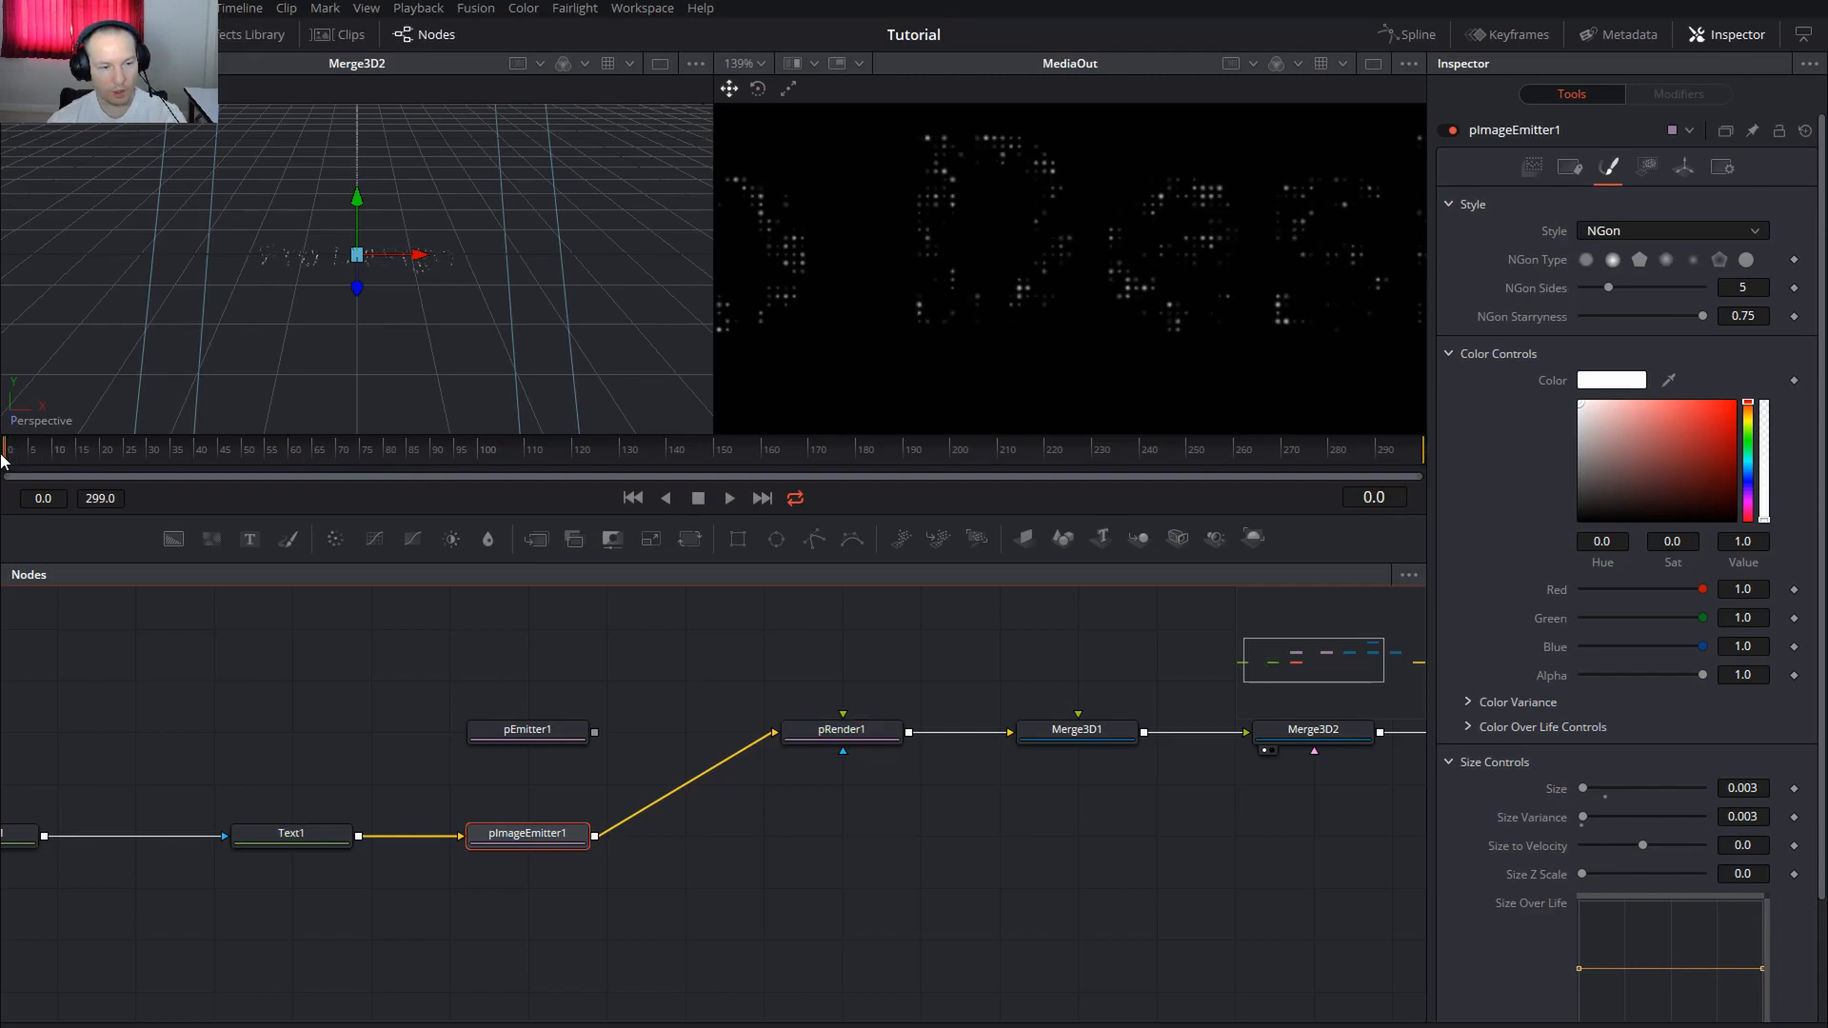
Reposition MediaOut in line after Renderer3D1 in the node graph
left_click_drag(1237, 859, 604, 830)
left_click_drag(893, 839, 658, 846)
left_click_drag(900, 816, 1136, 713)
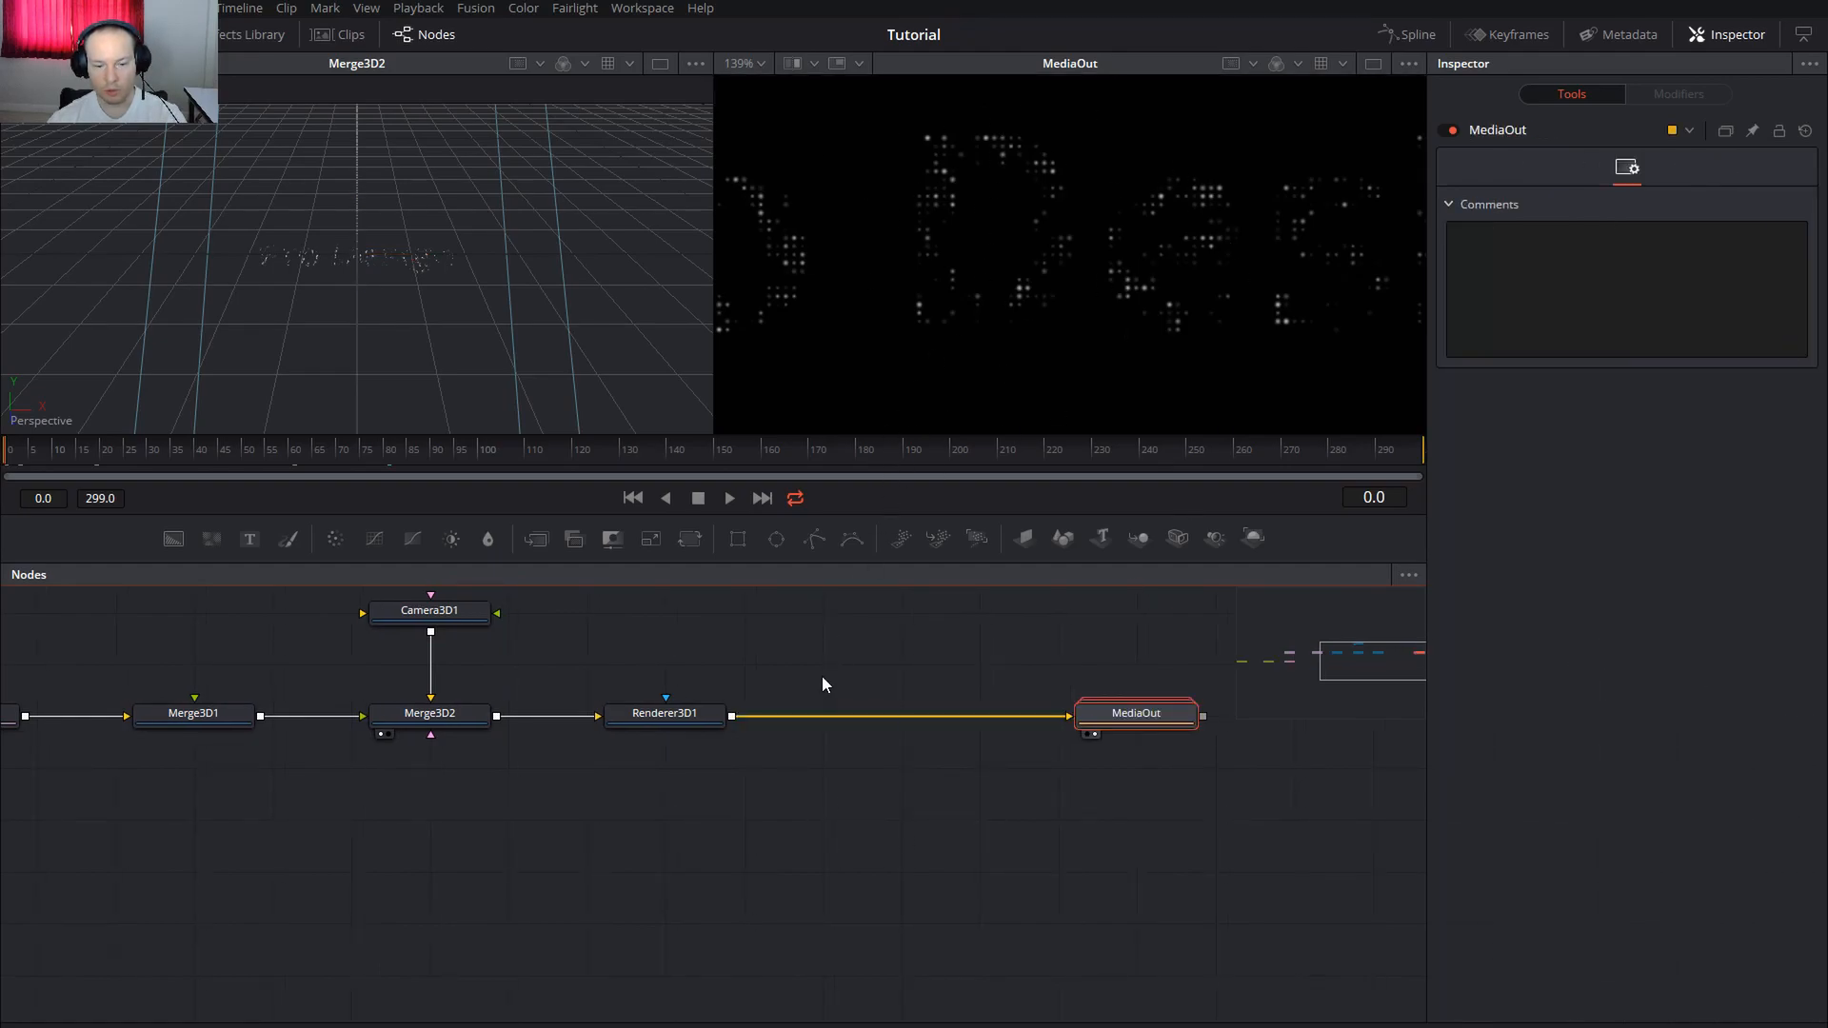
left_click_drag(1132, 716, 1172, 722)
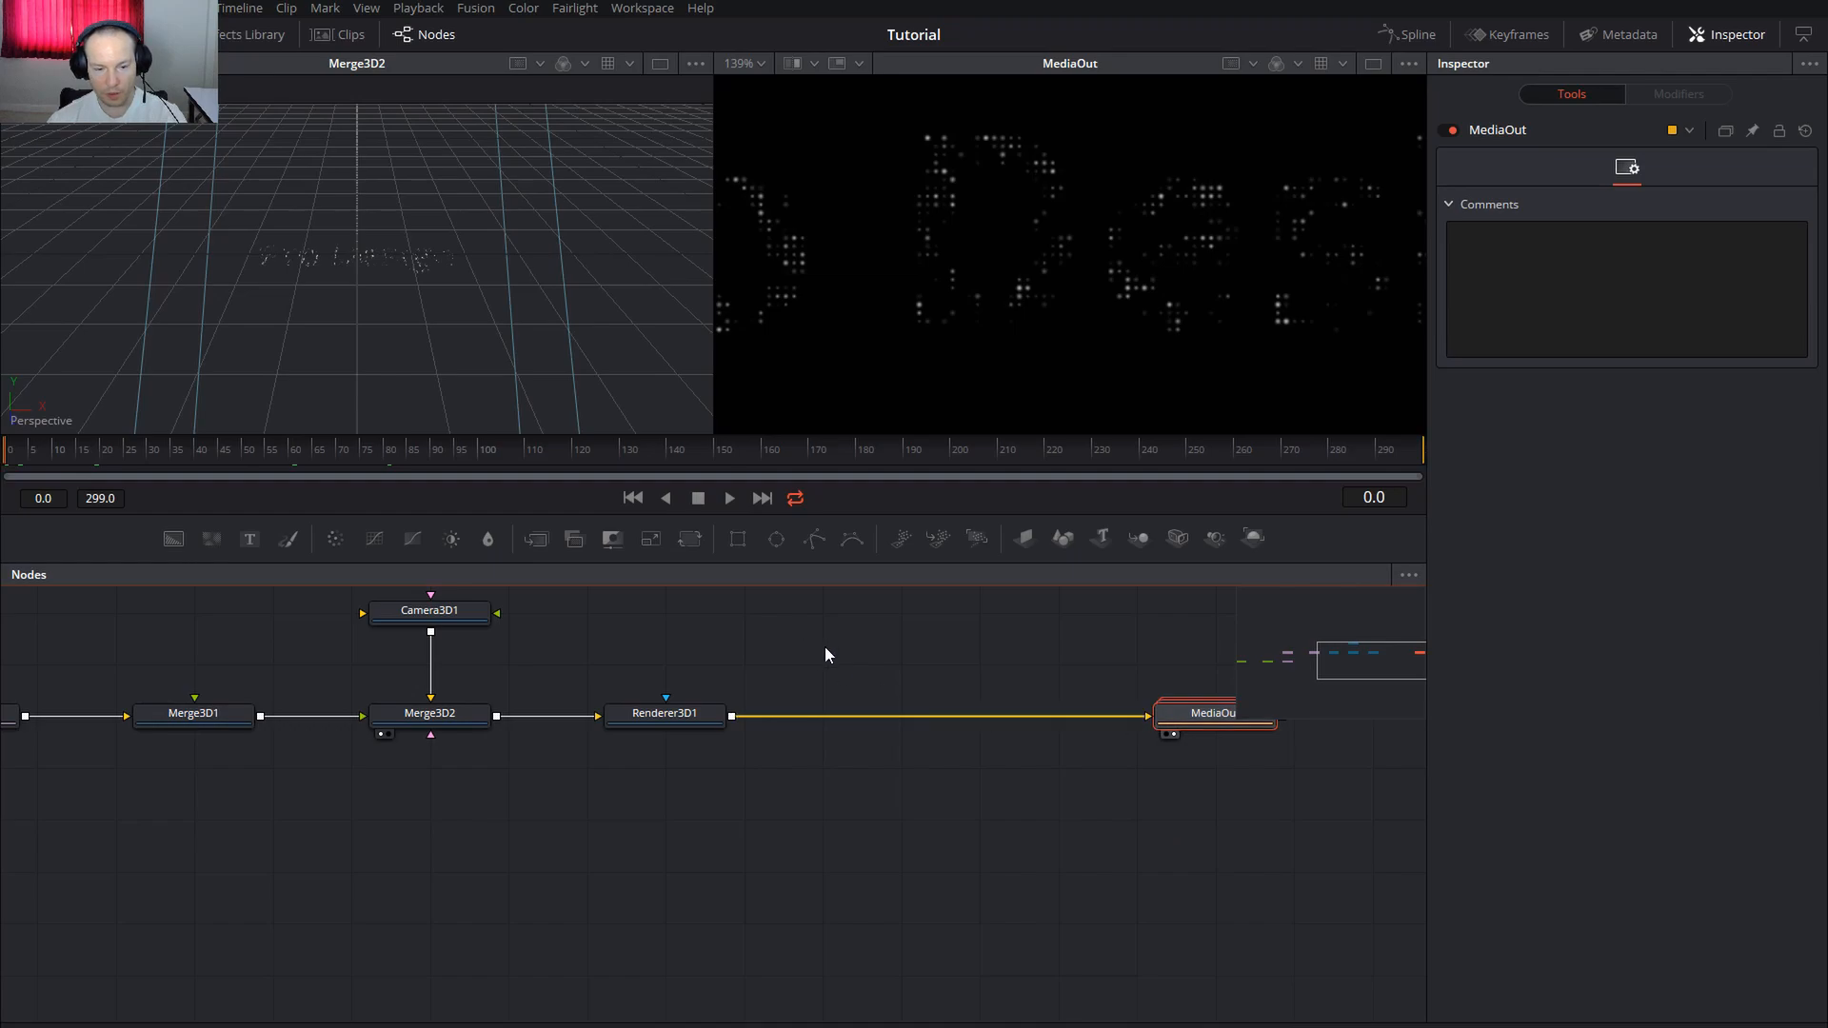
scroll(857, 686, "up", 2)
Add Glow1 after Renderer3D1 with Glow Size 0.0 and Glow 0.906
left_click(670, 812)
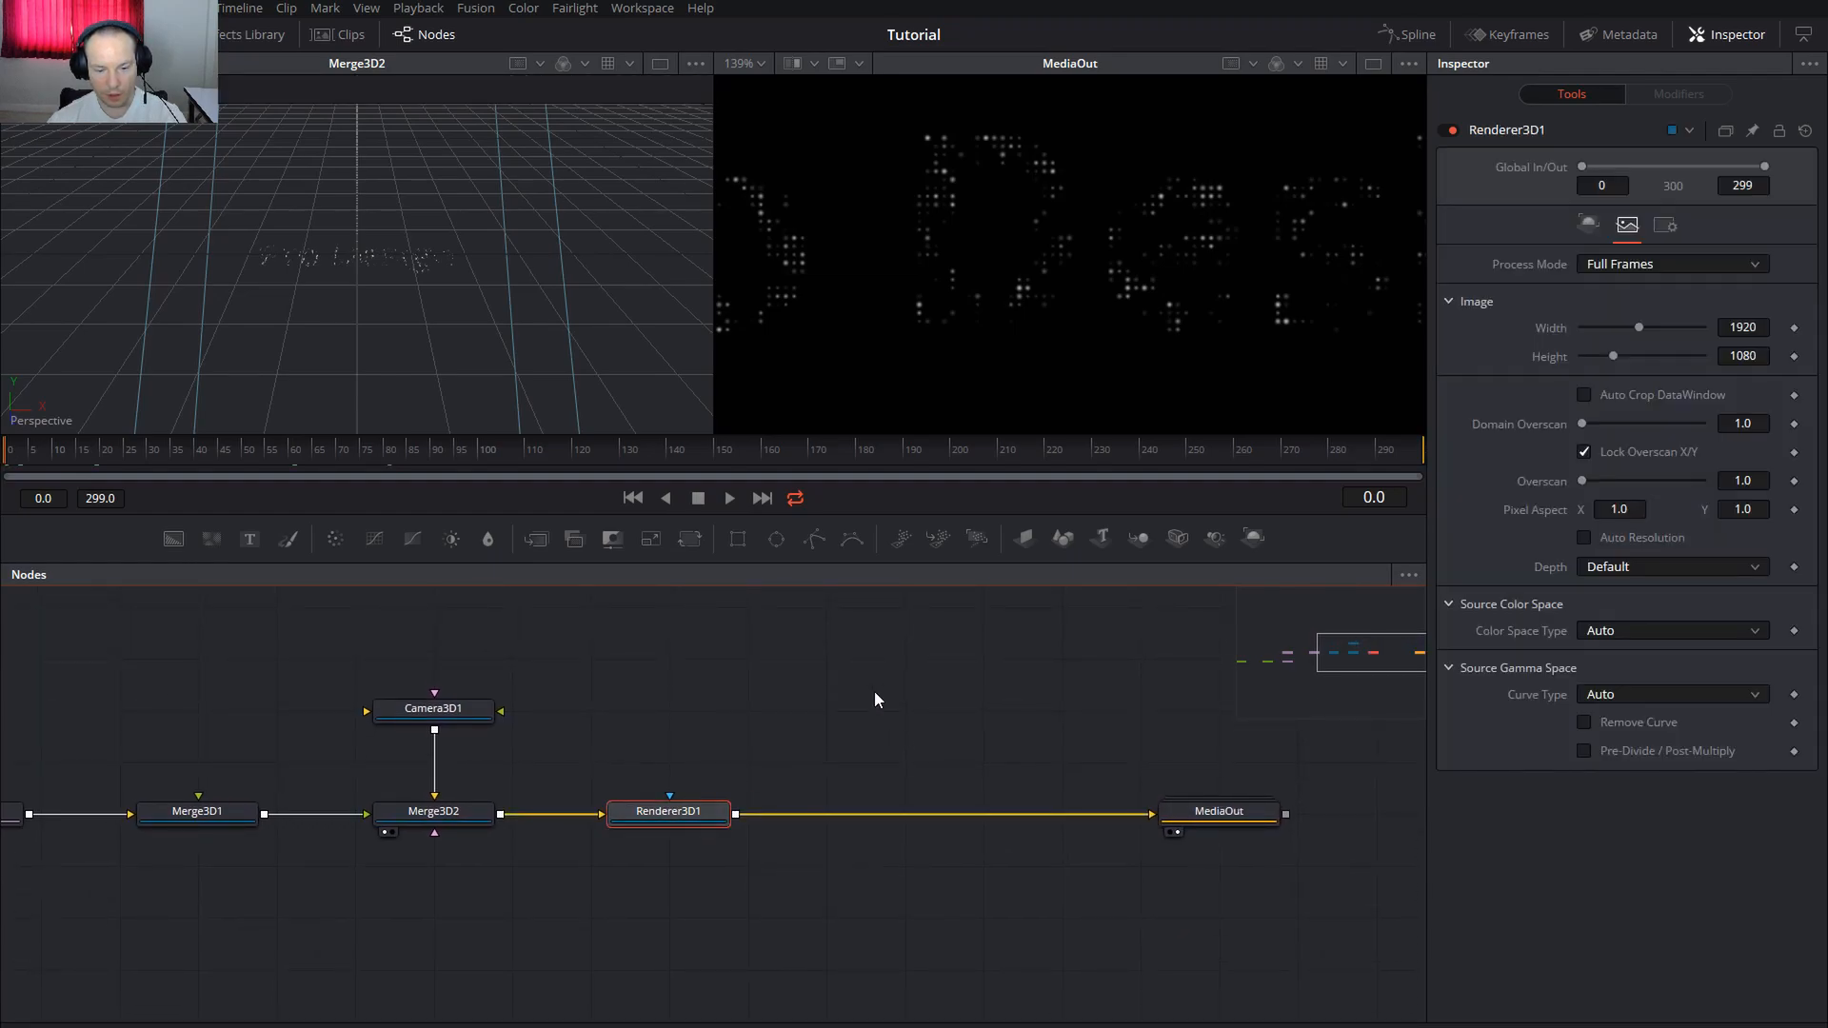
key("shift+space")
type("glow")
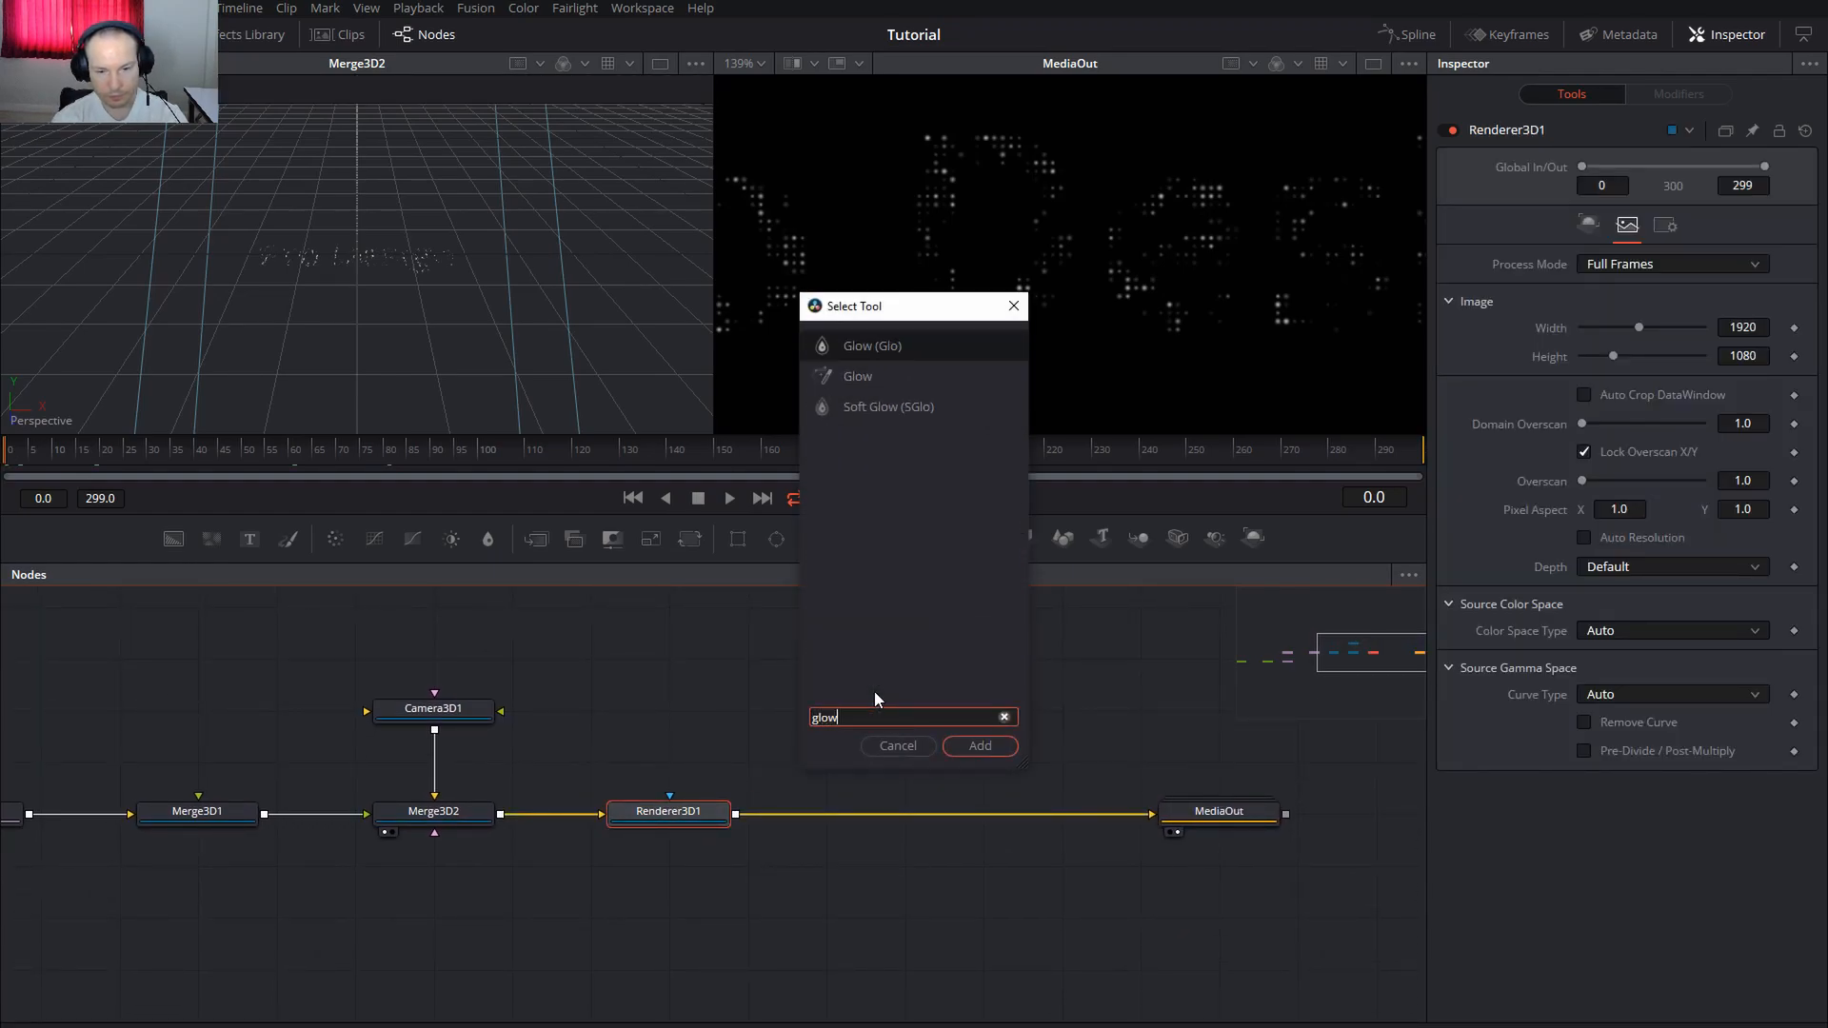
key("Return")
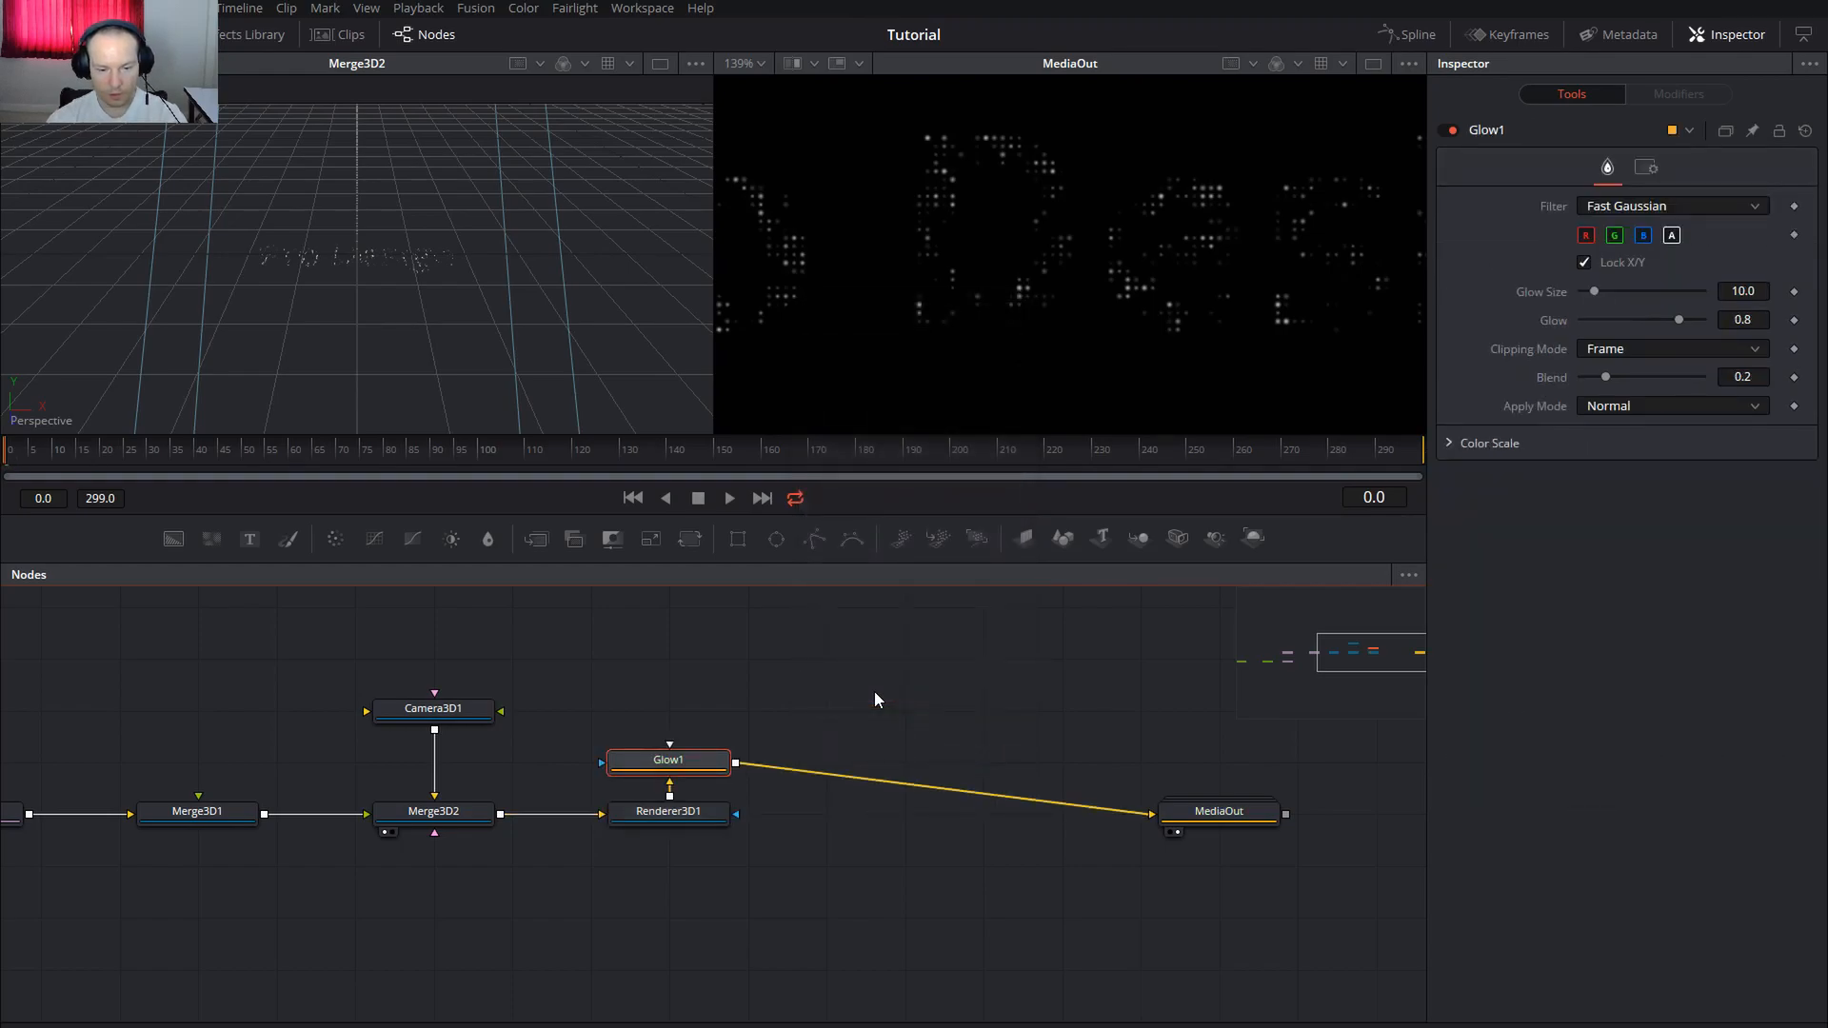
left_click_drag(695, 771, 695, 719)
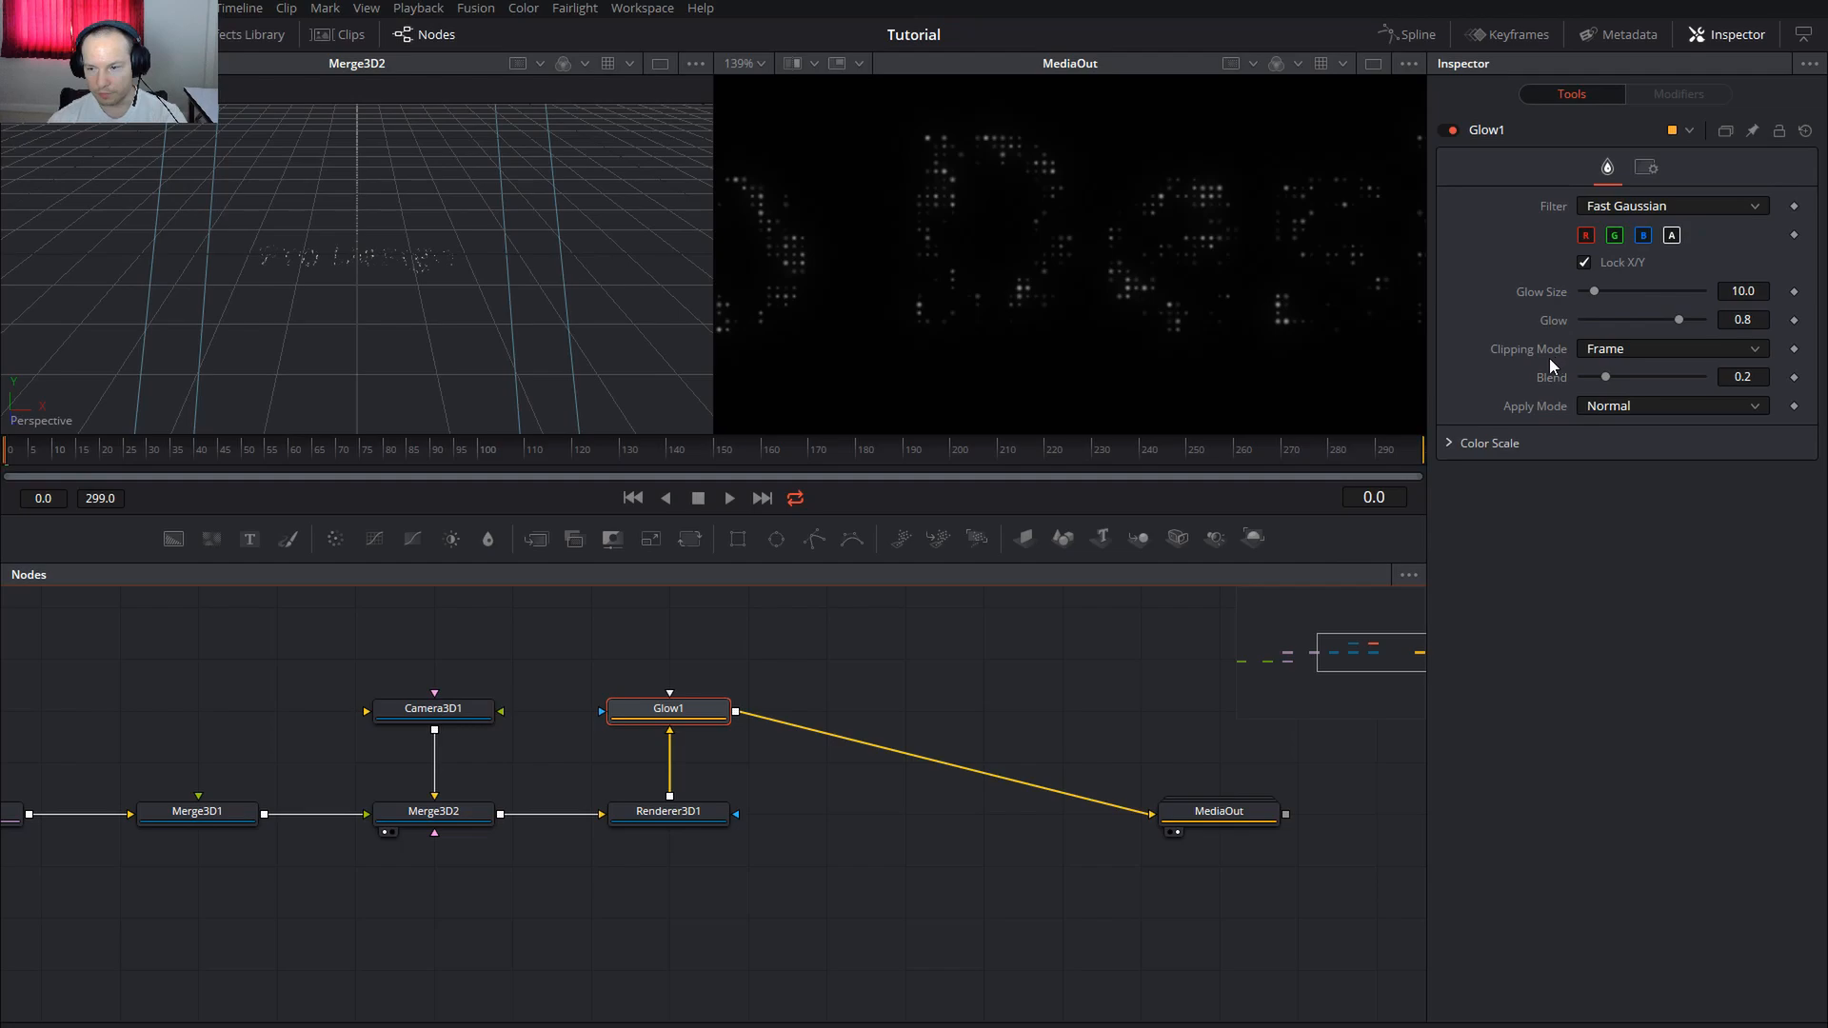
left_click_drag(1594, 291, 1576, 292)
left_click_drag(1678, 320, 1695, 323)
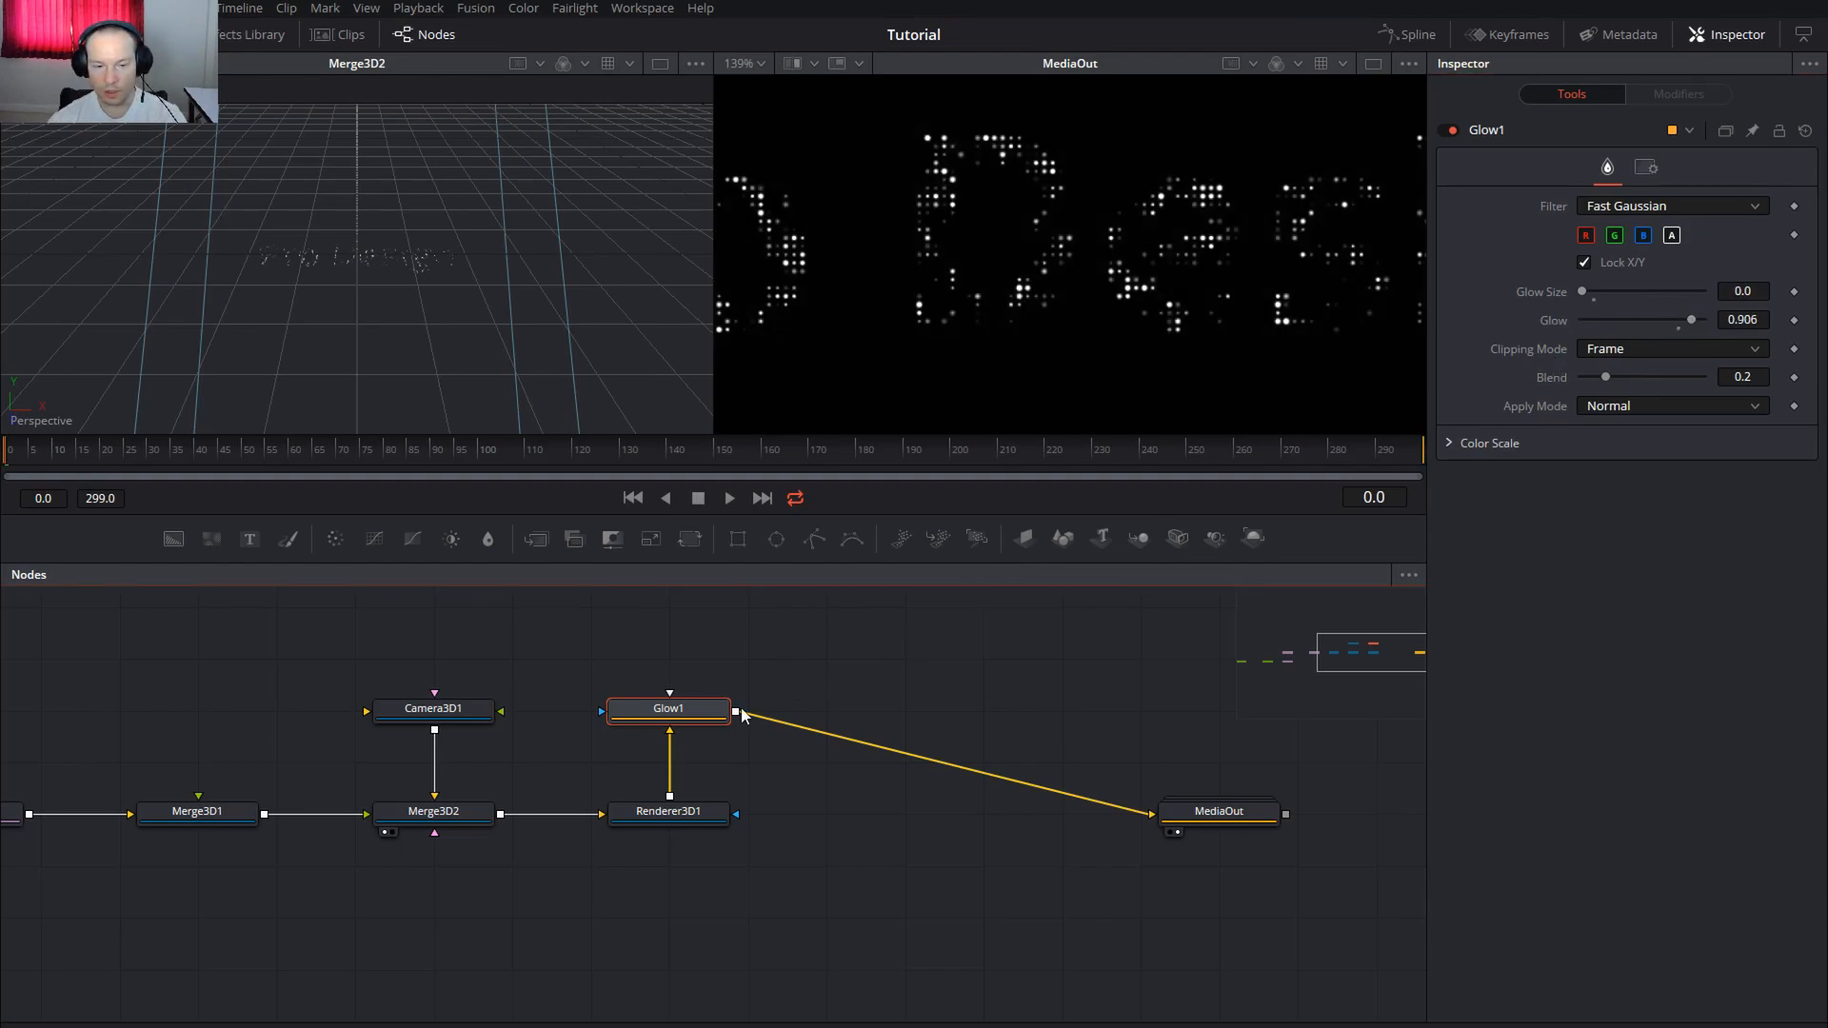
Paste a second glow, Glow1_1, with Glow Size 4.7 and Glow 0.961
key("ctrl+v")
left_click_drag(628, 657, 889, 714)
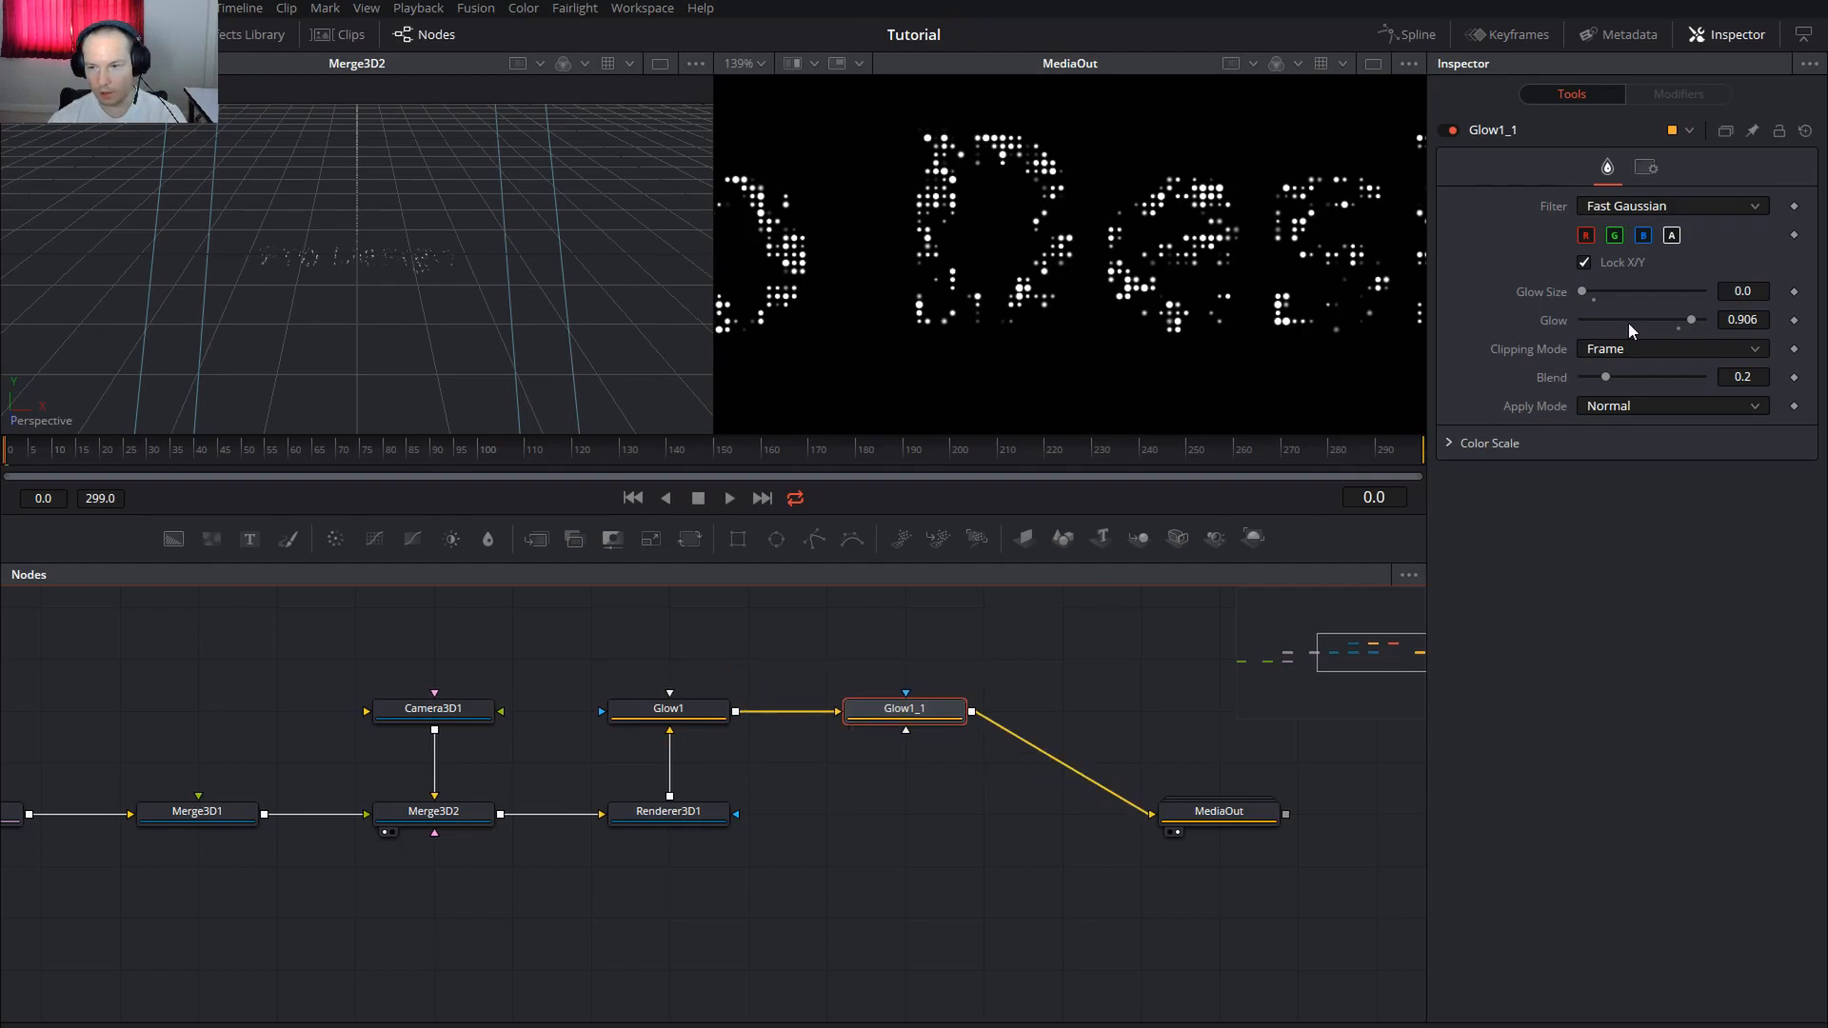
left_click_drag(1584, 294, 1696, 321)
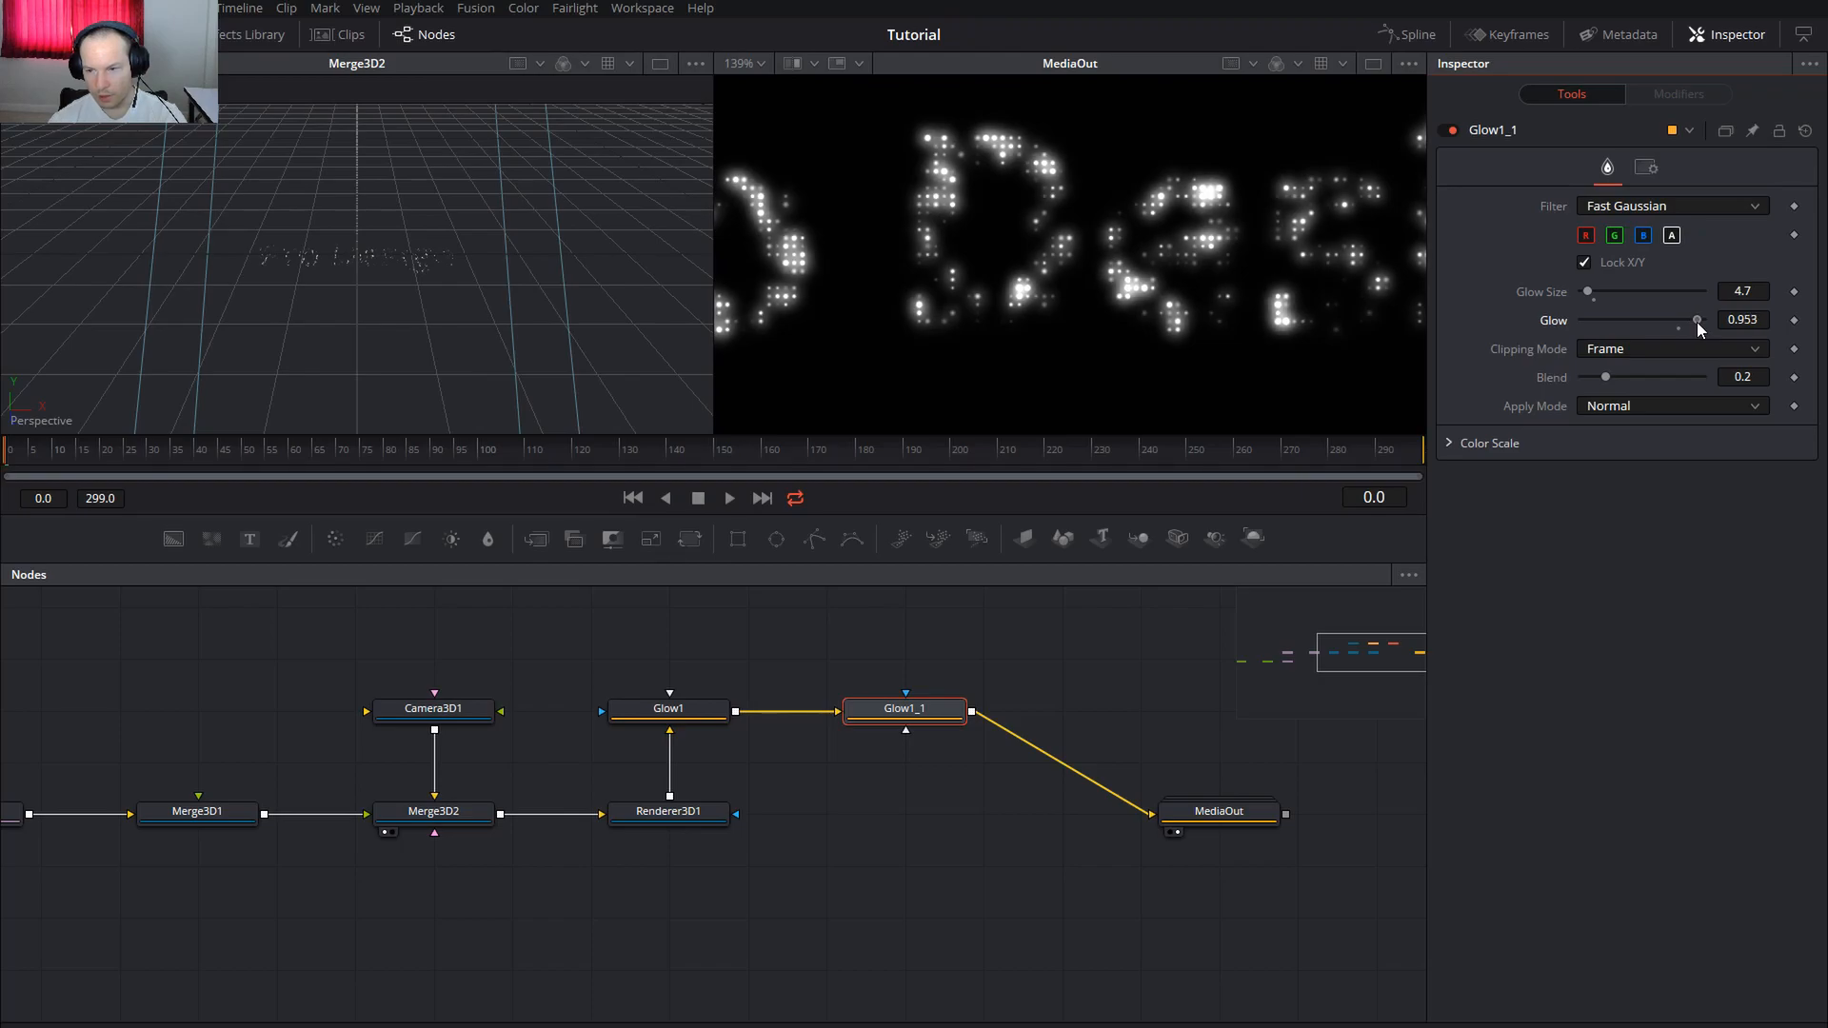
left_click_drag(1696, 322, 1698, 322)
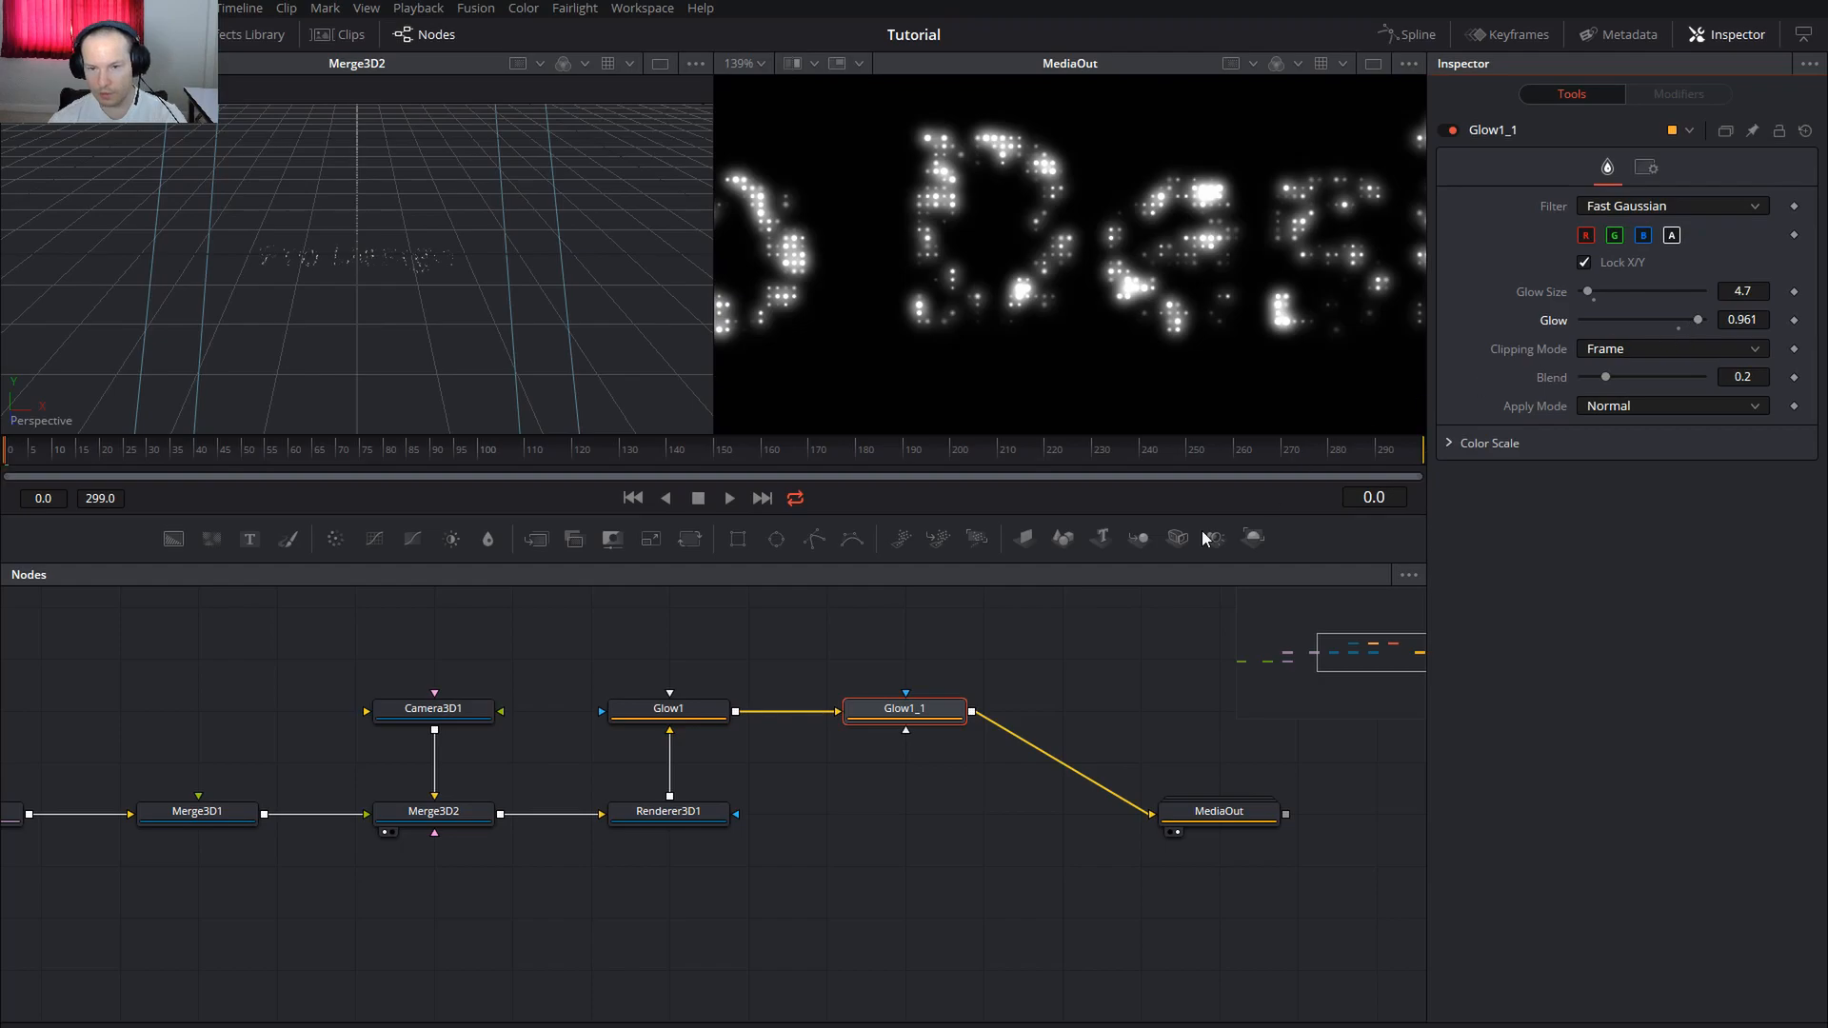
Duplicate Glow1_1 as Glow1_1_1 and place it in line with MediaOut
left_click(954, 709)
key("ctrl+c")
key("ctrl+v")
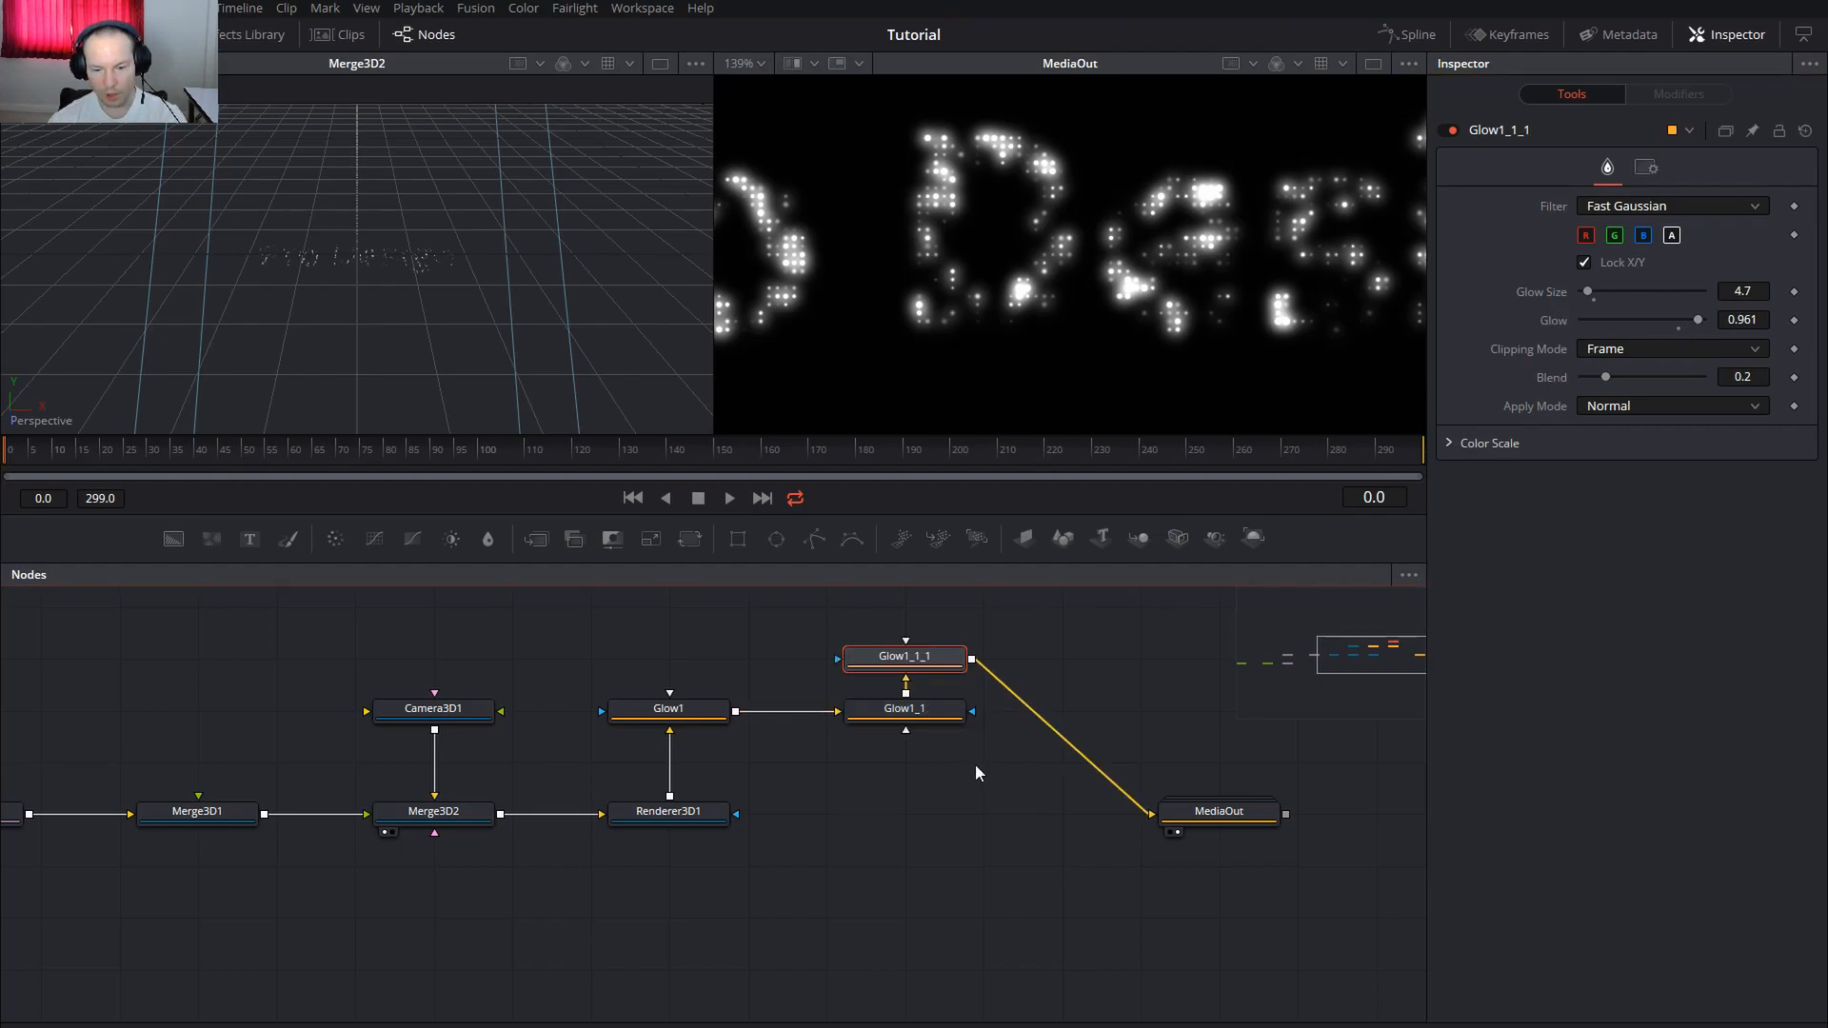
left_click_drag(946, 660, 914, 832)
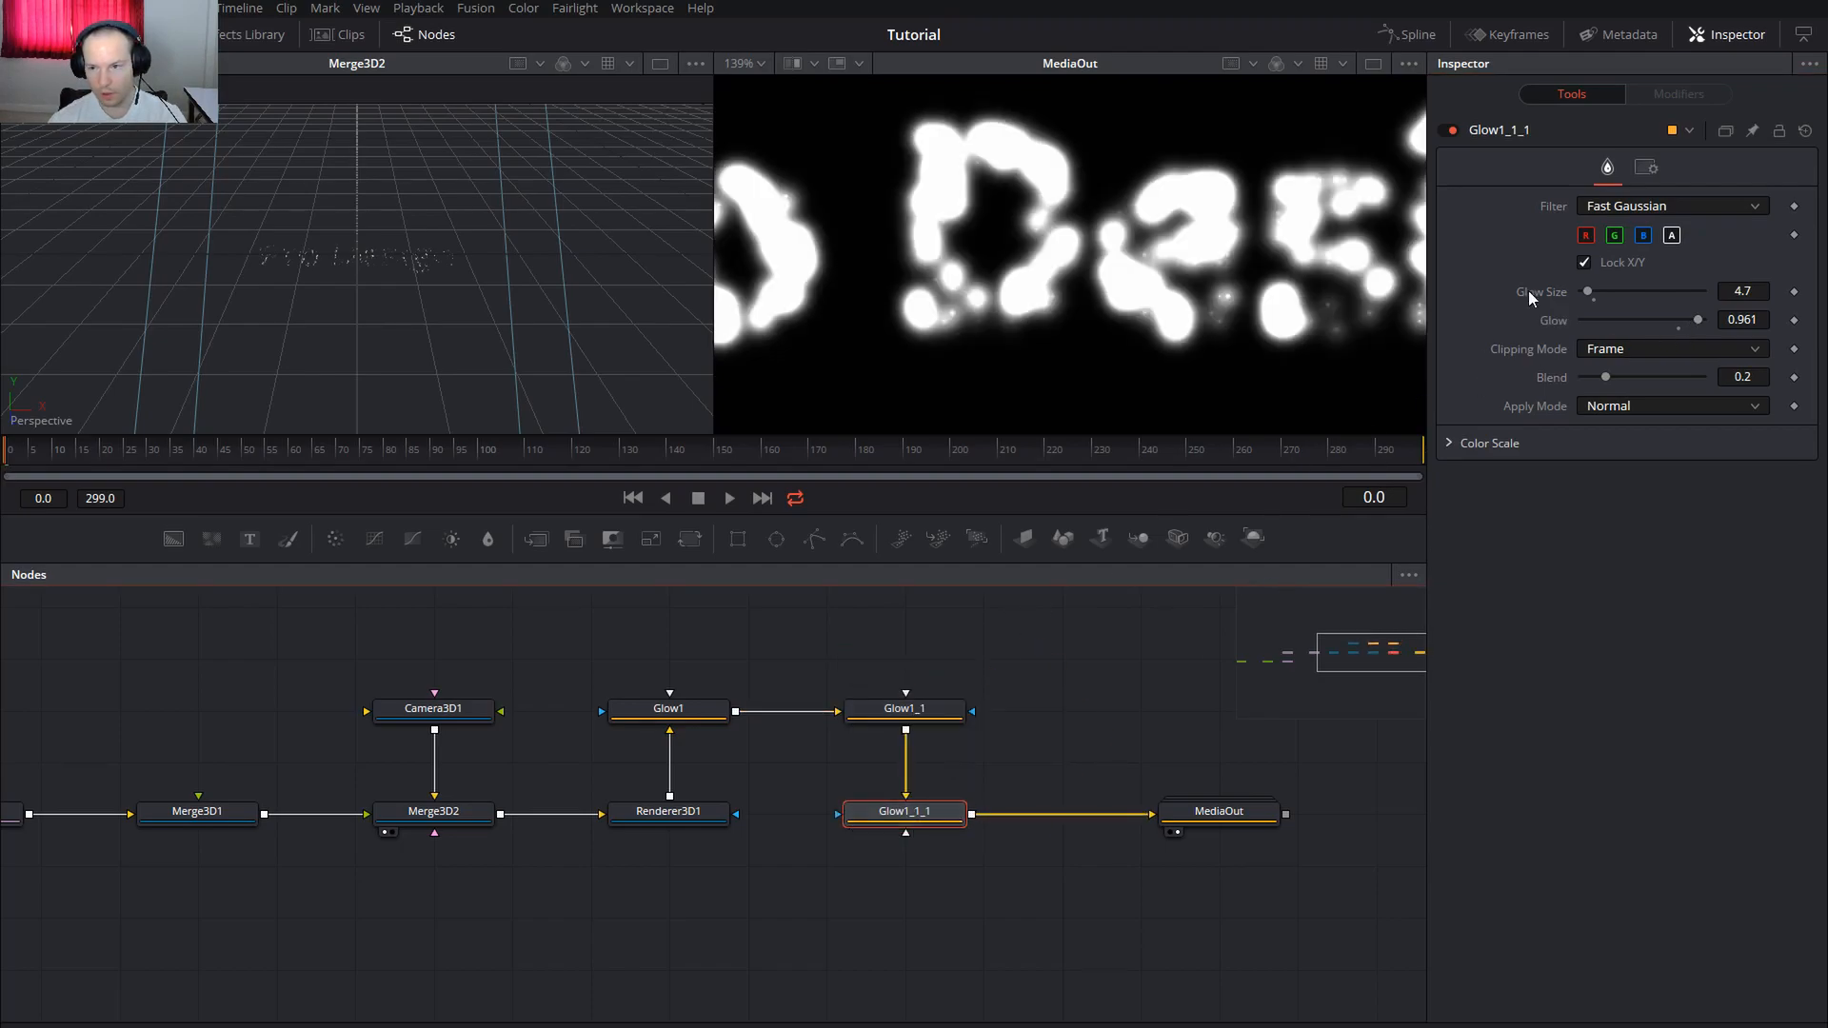
Set Glow1_1_1 to Glow Size 100.0 and Glow 0.98
left_click_drag(1592, 294, 1666, 295)
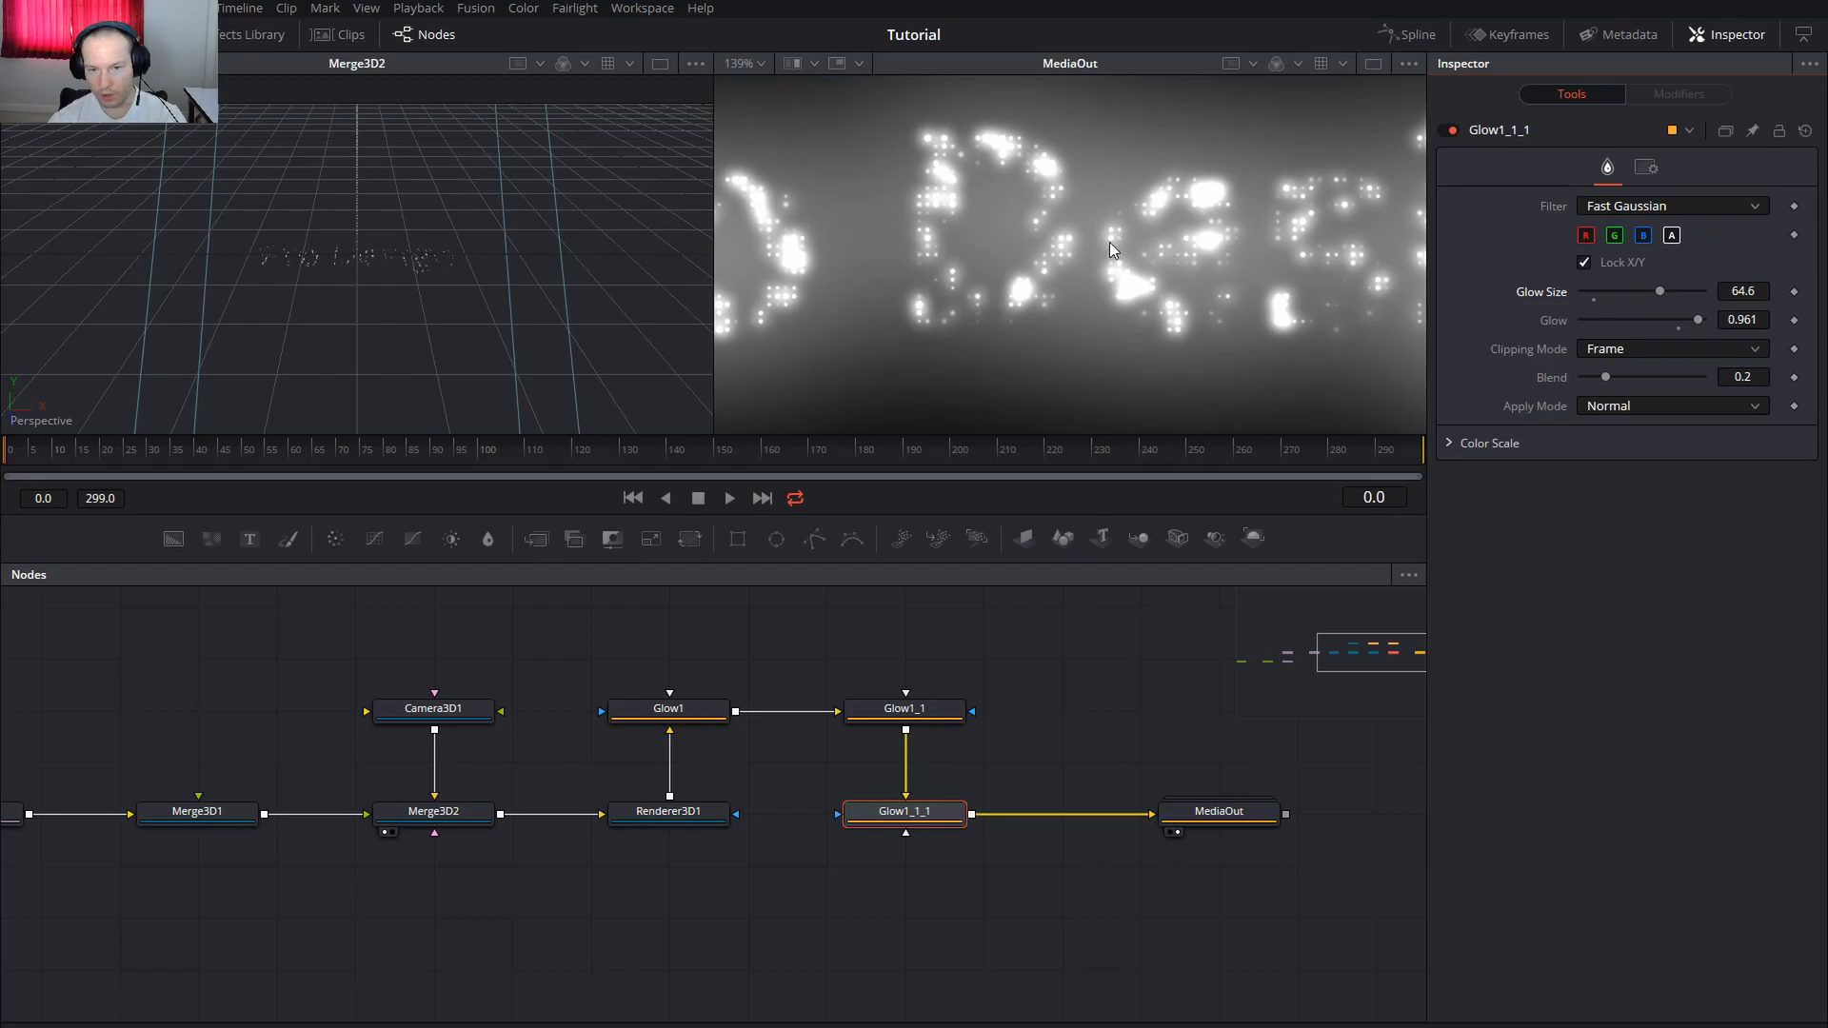
key("ctrl+f")
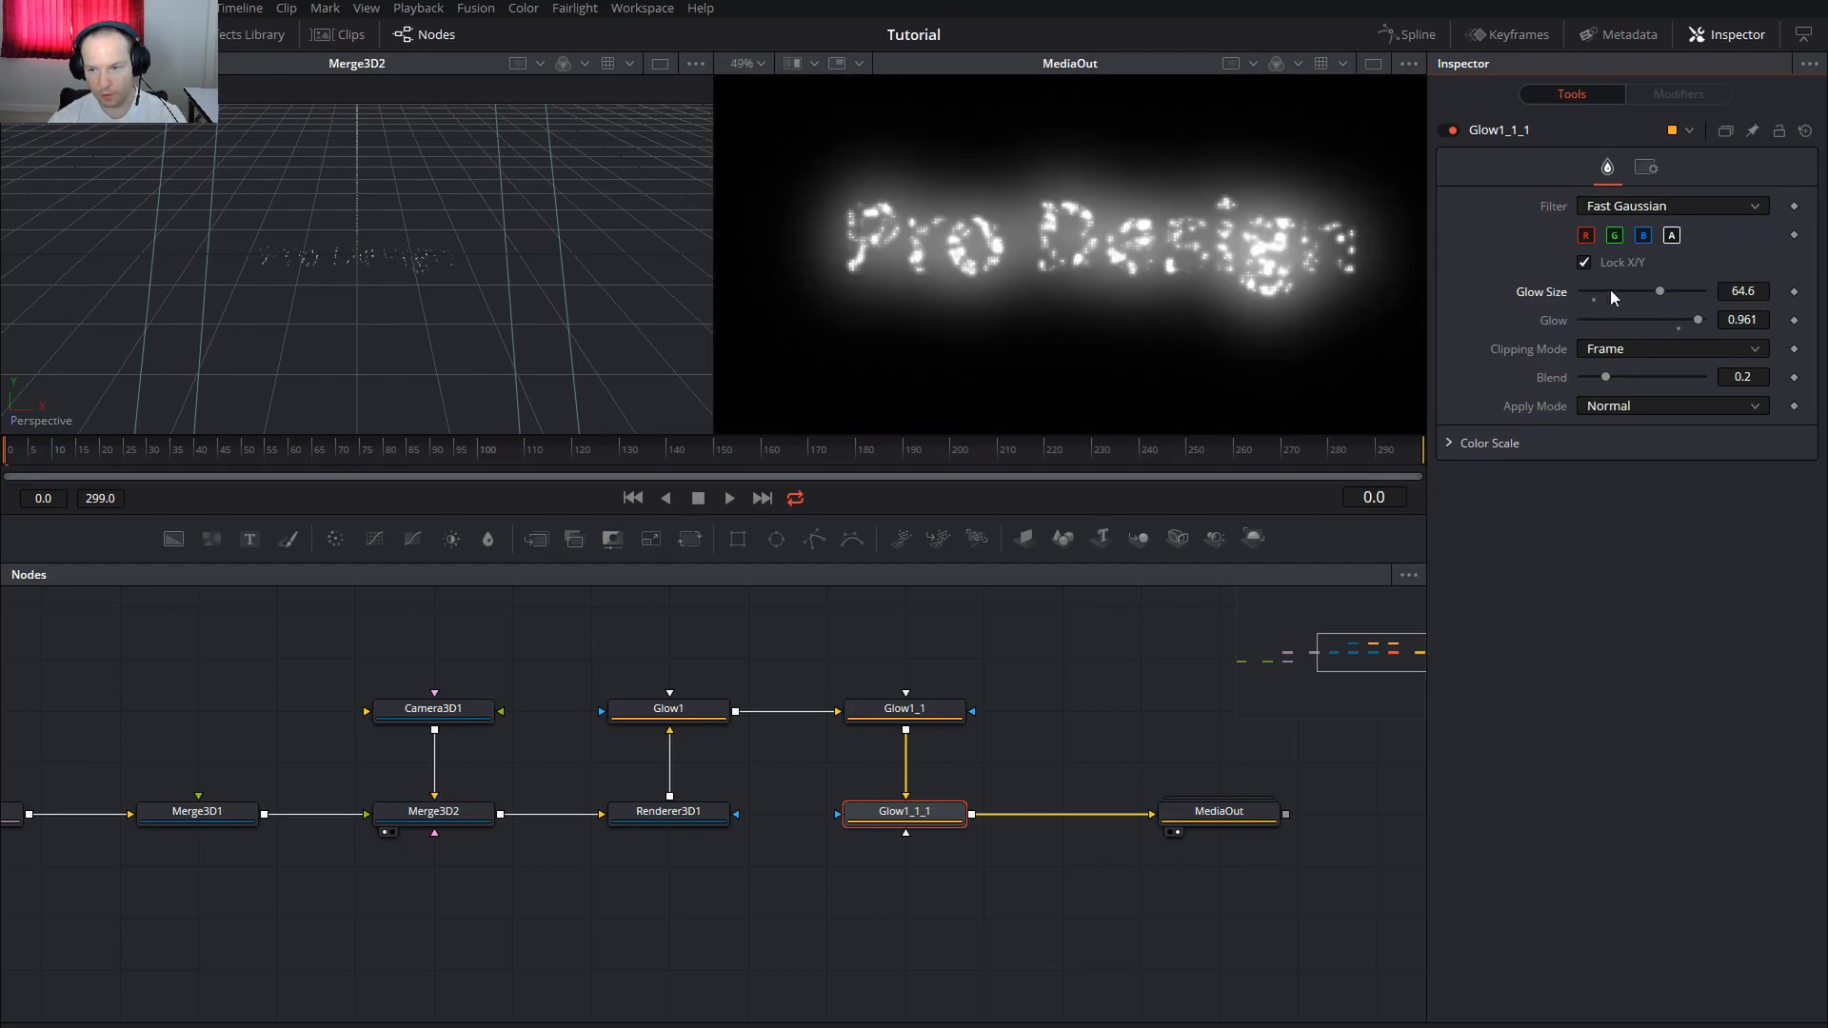
left_click_drag(1660, 293, 1699, 318)
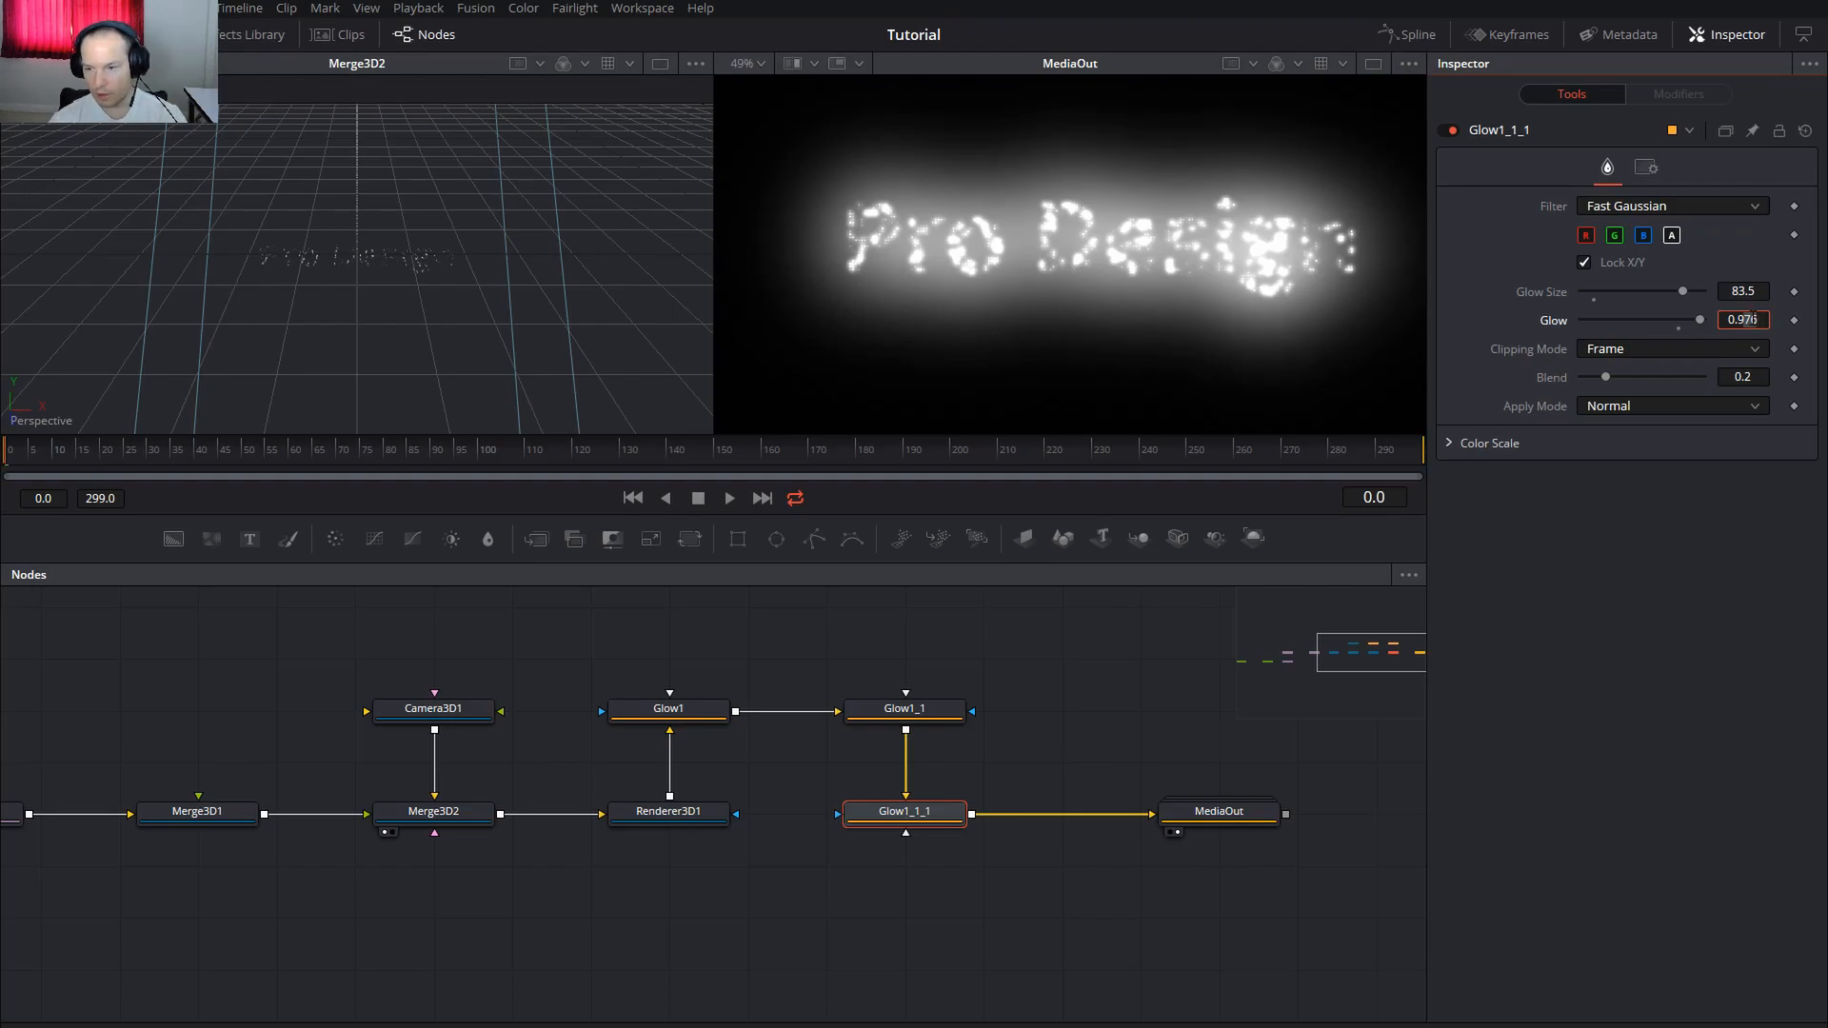
left_click(1749, 377)
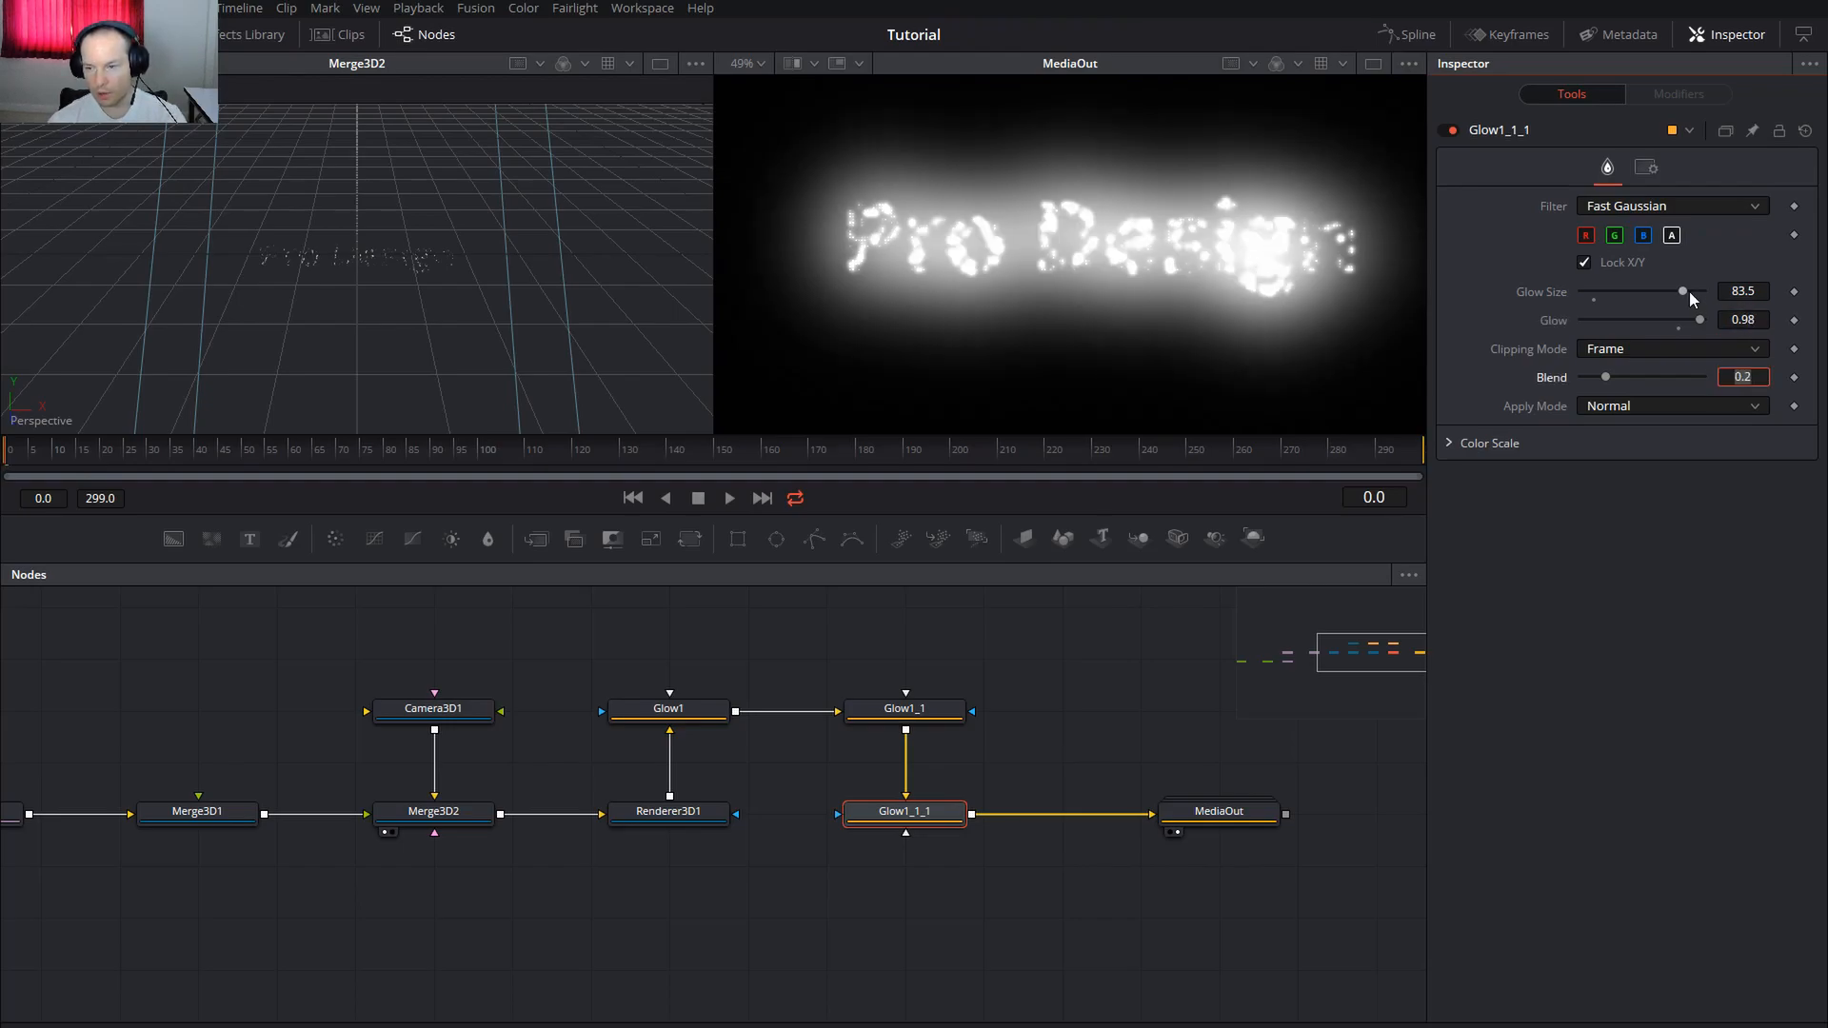
left_click_drag(1685, 291, 1727, 295)
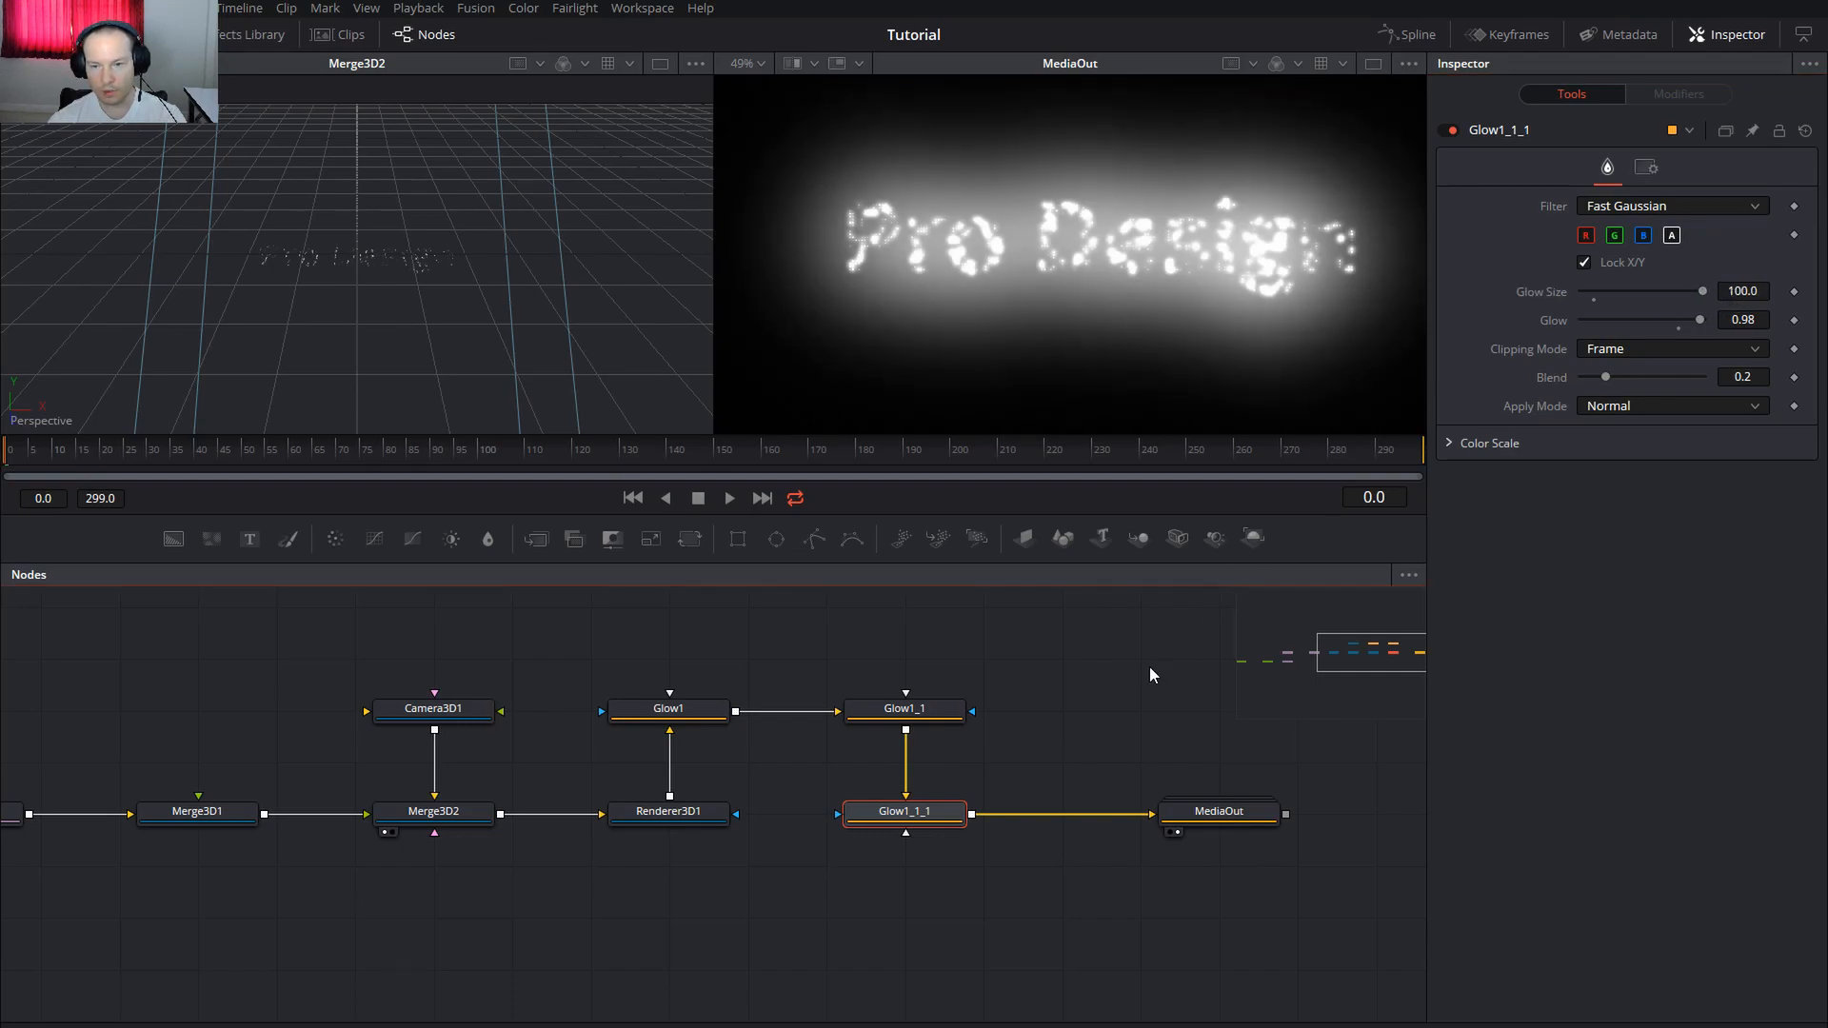
left_click(668, 708)
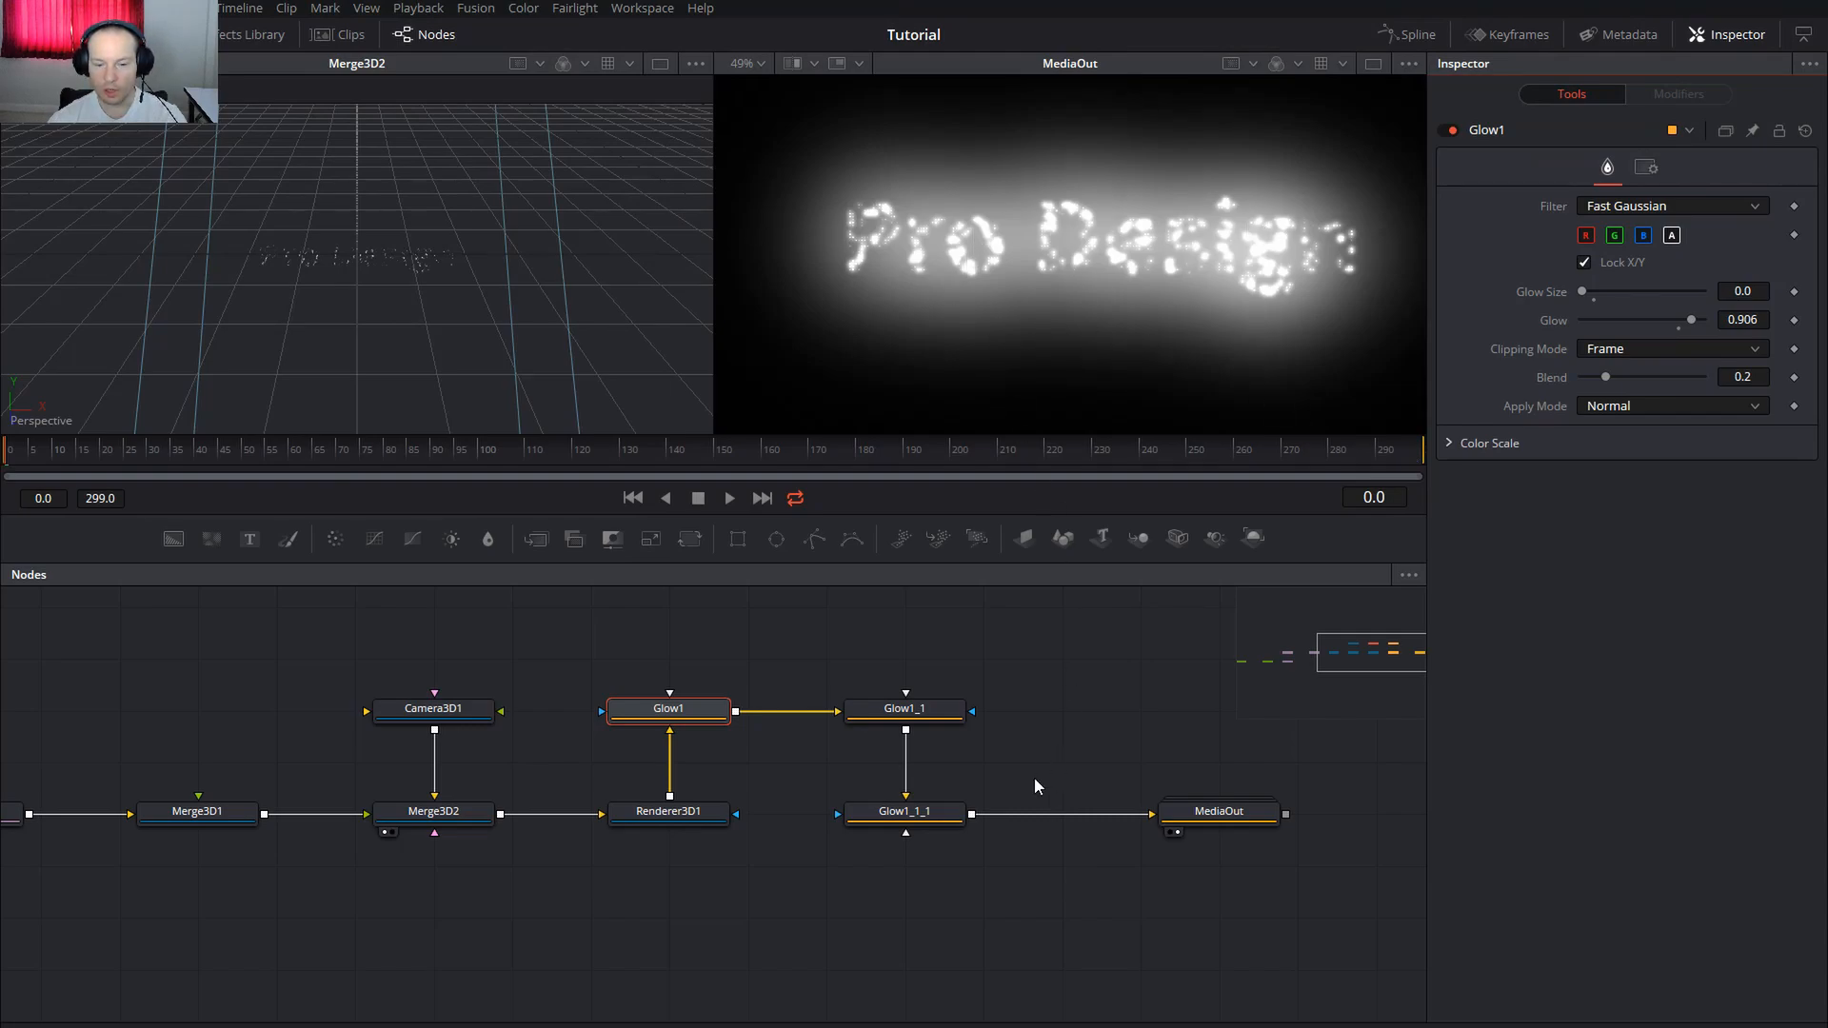
left_click(792, 650)
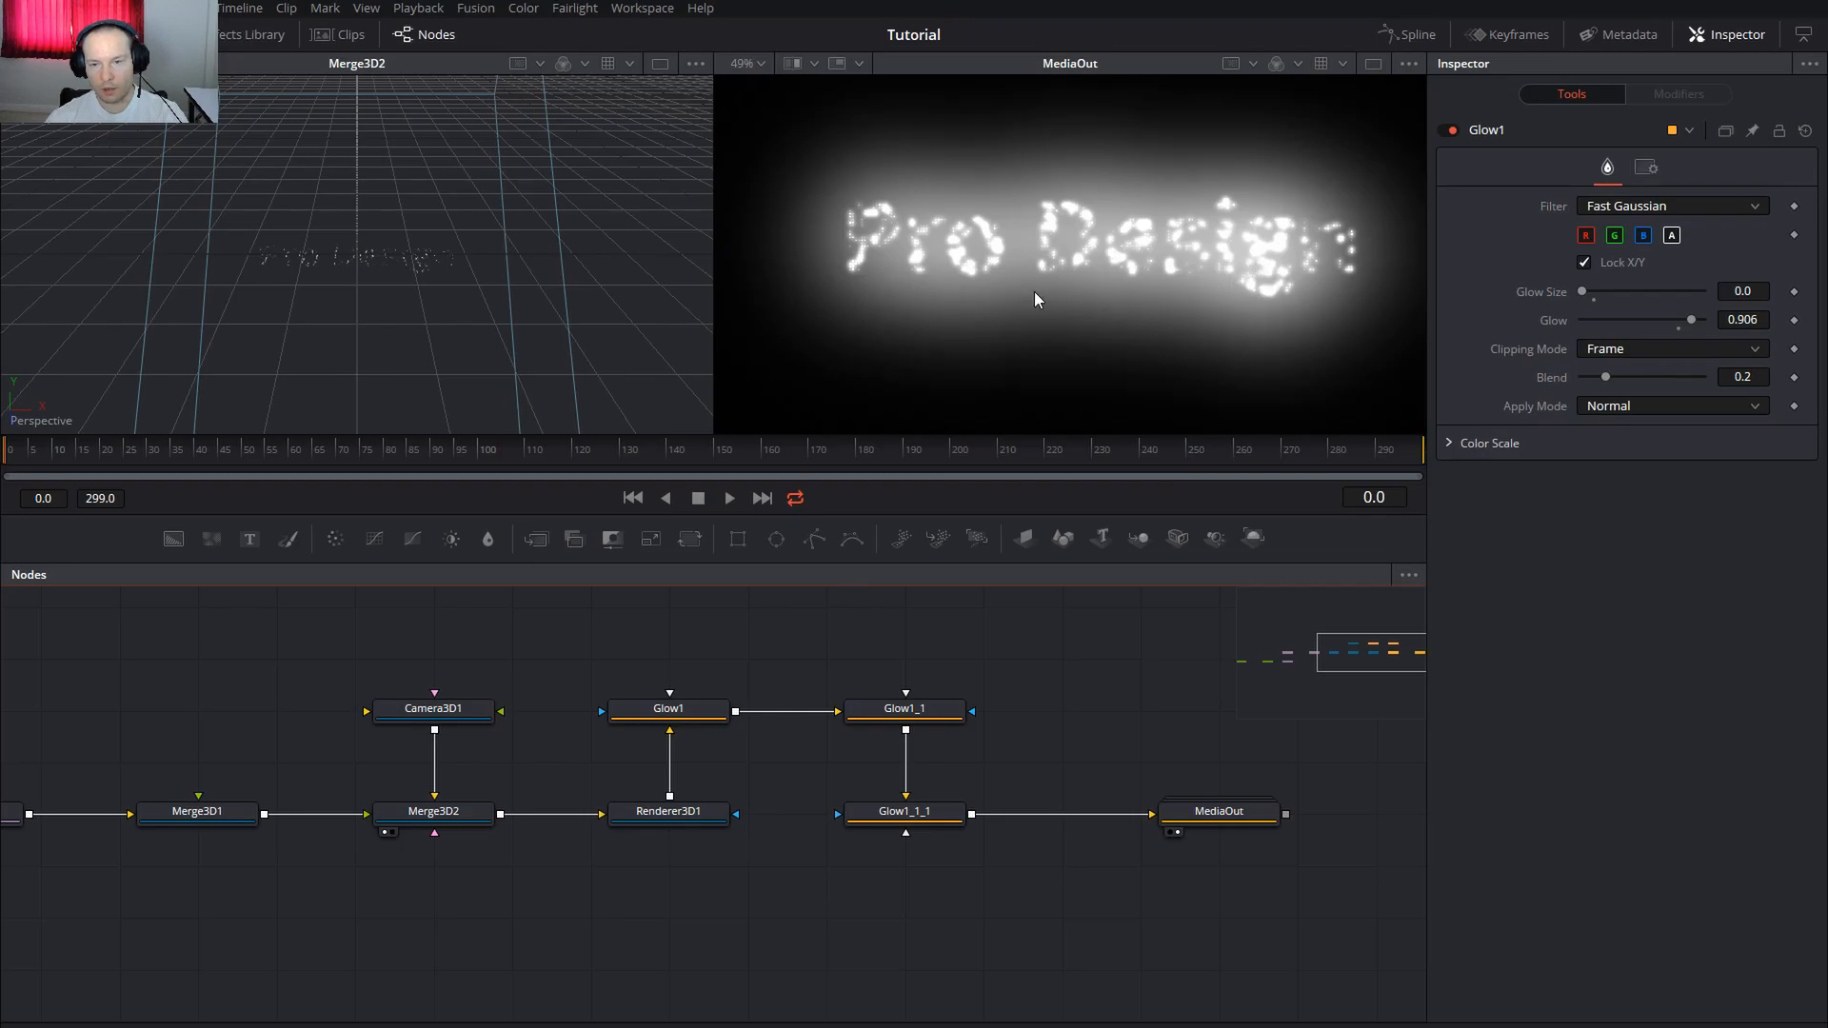
Change Text1's fill colour to blue (Red 0.367, Green 0.407512, Blue 1.0)
left_click_drag(518, 910, 804, 860)
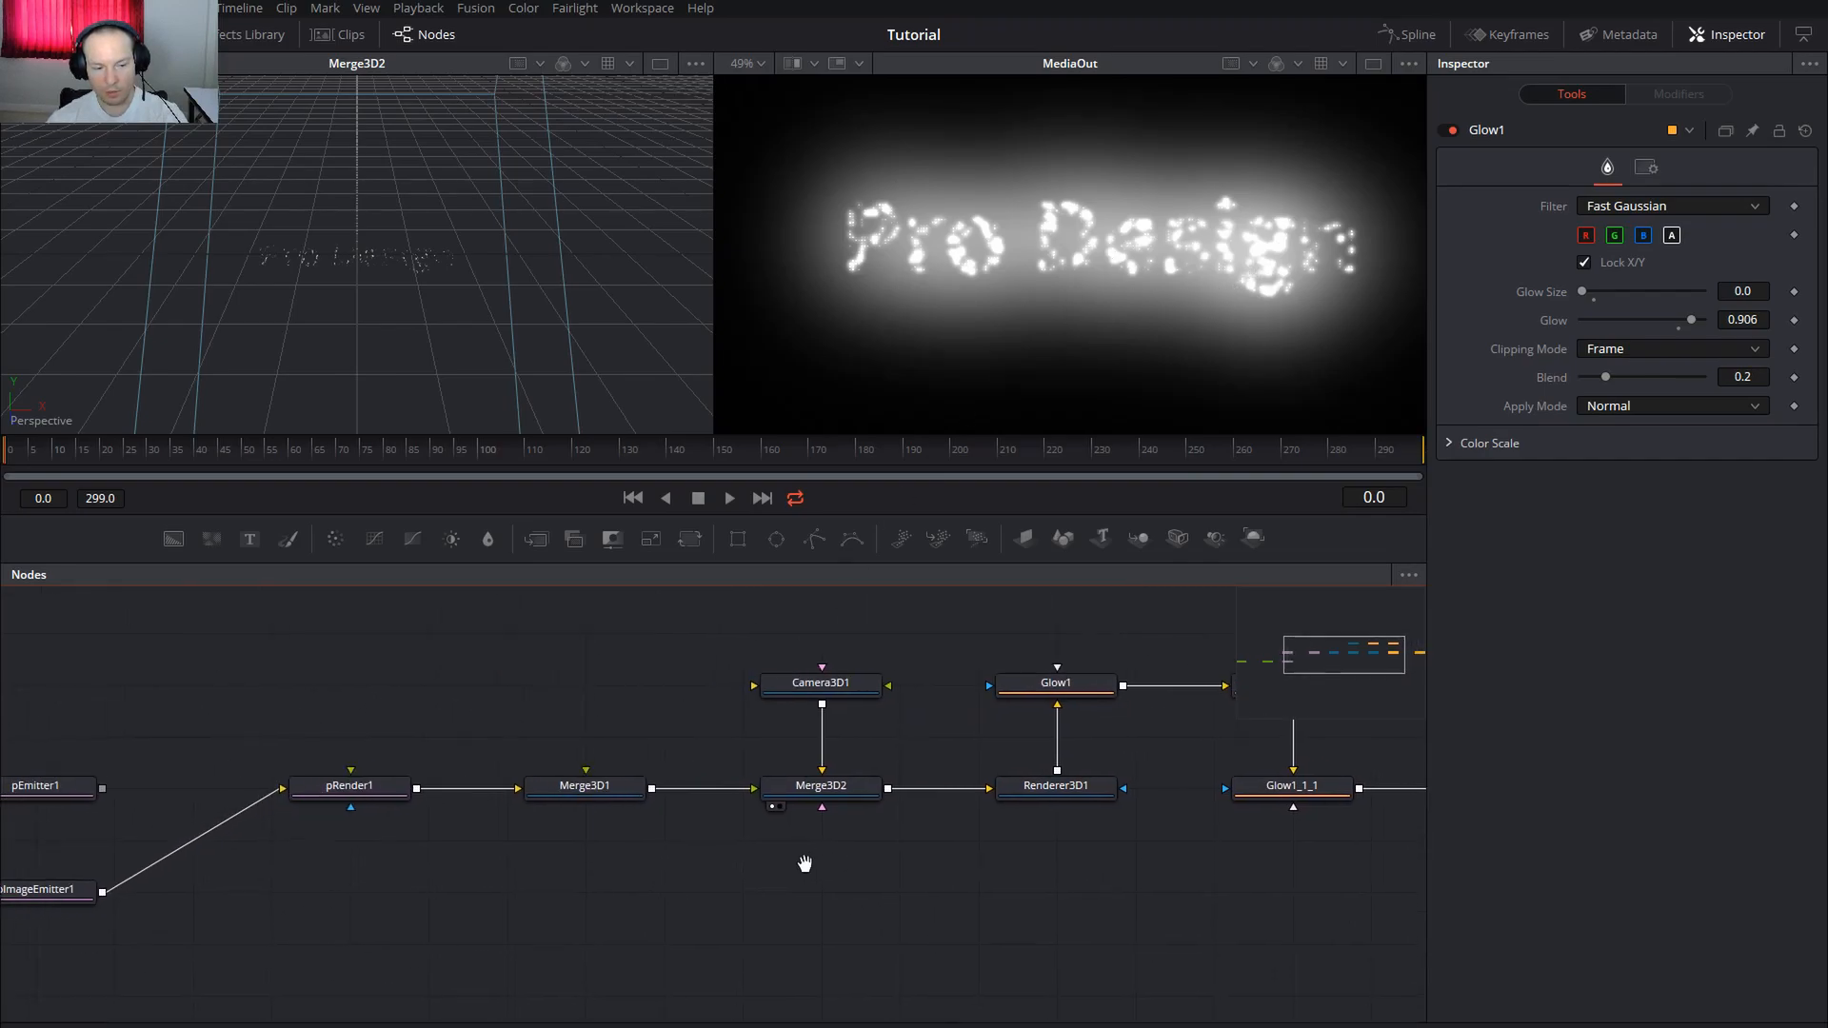
left_click(402, 856)
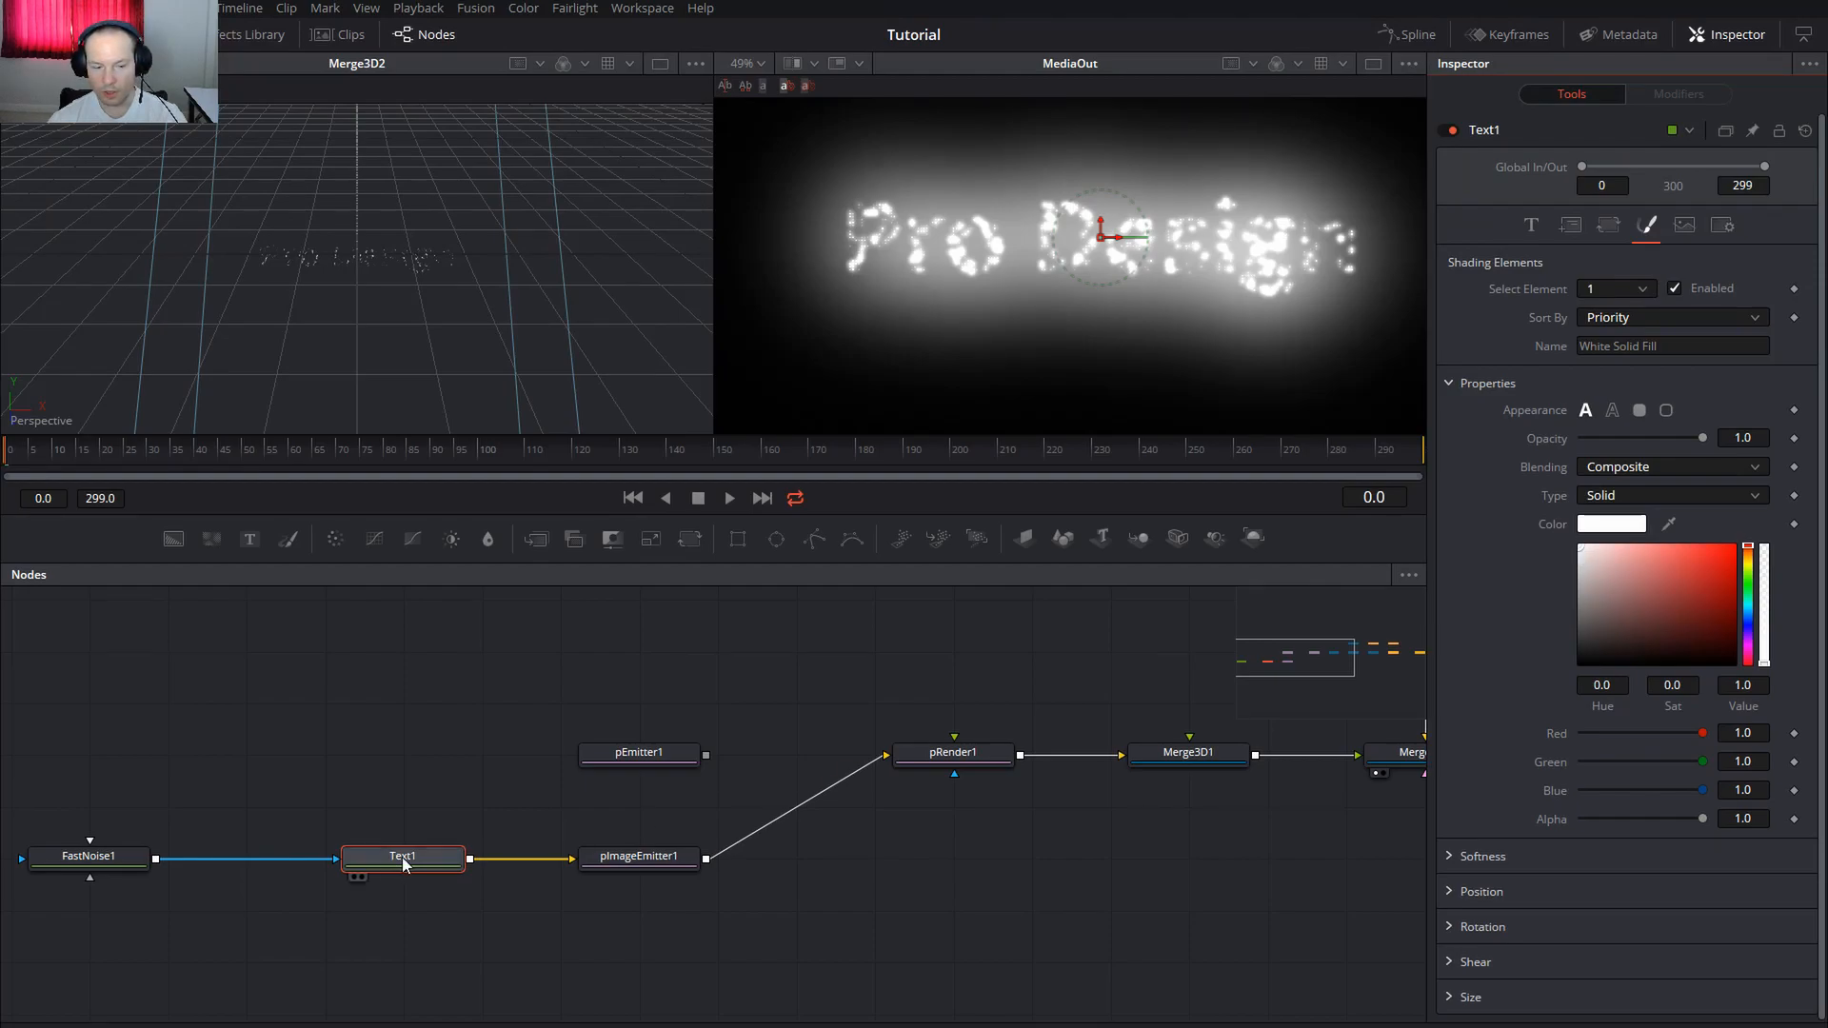
left_click_drag(1616, 552, 1628, 545)
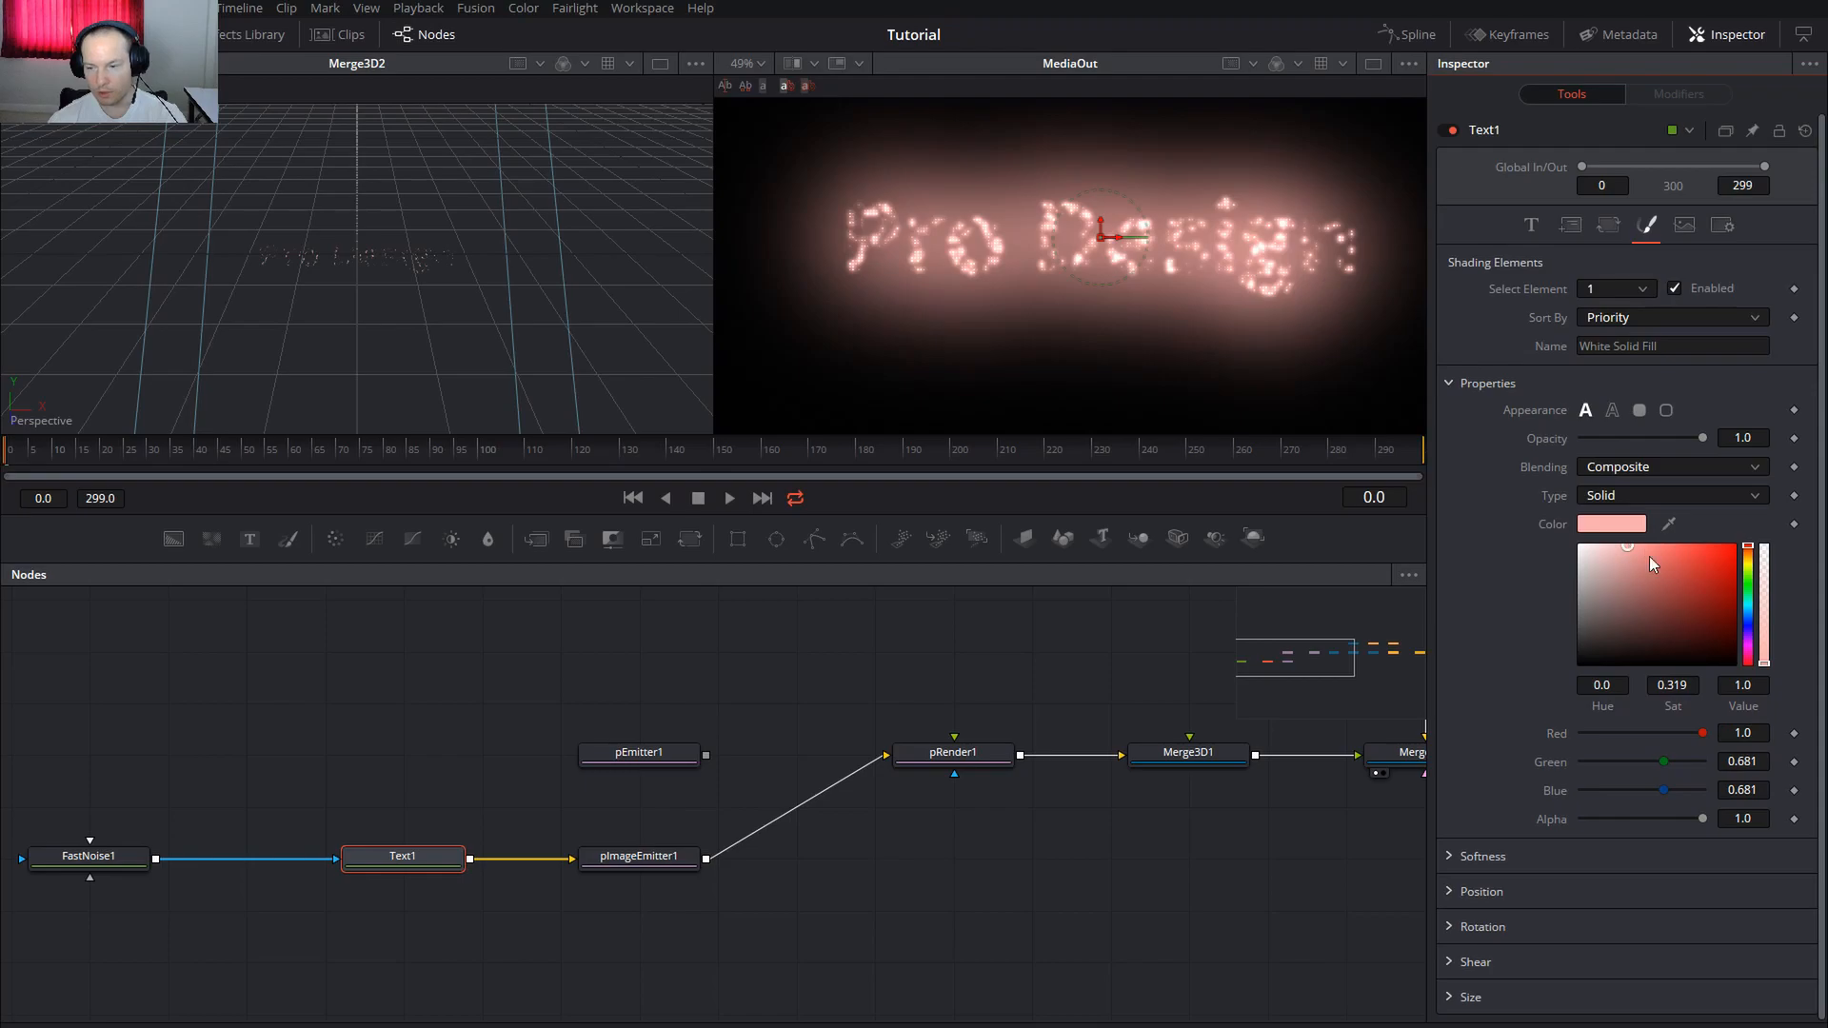
left_click(1750, 611)
left_click_drag(1749, 623, 1751, 625)
left_click_drag(1681, 547, 1677, 539)
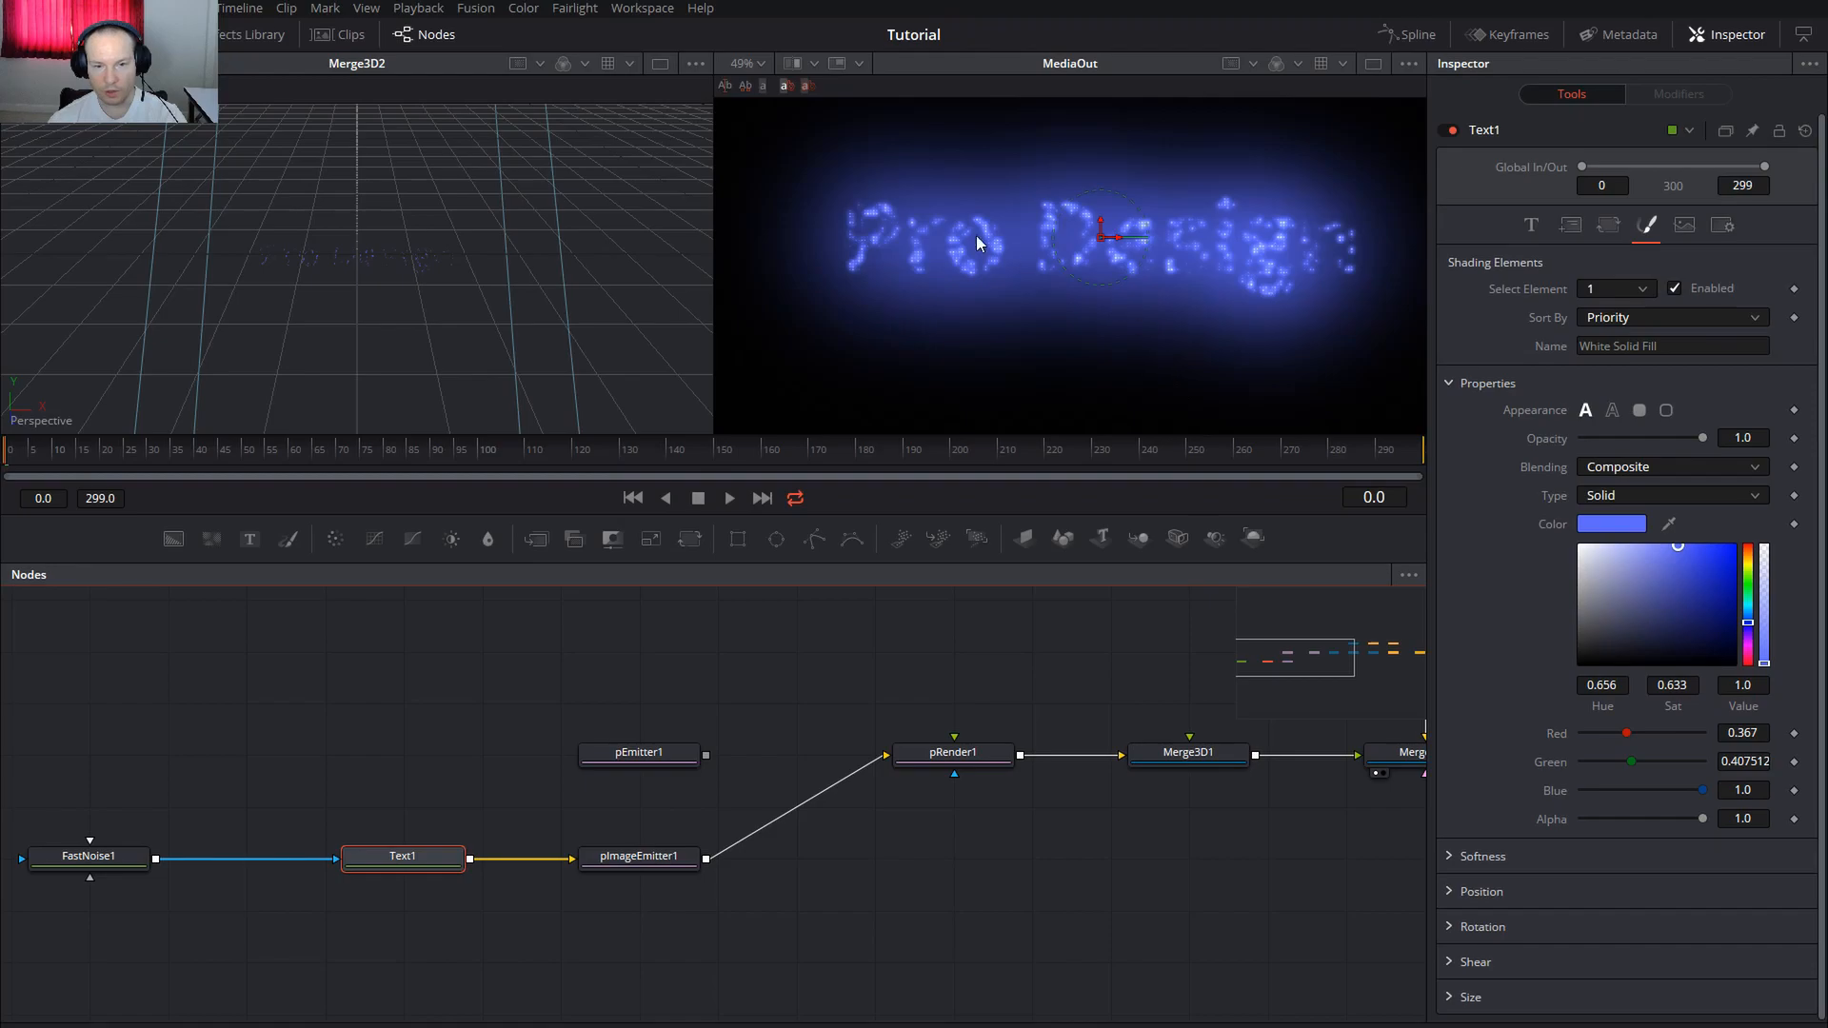
scroll(884, 227, "up", 5)
scroll(884, 227, "down", 3)
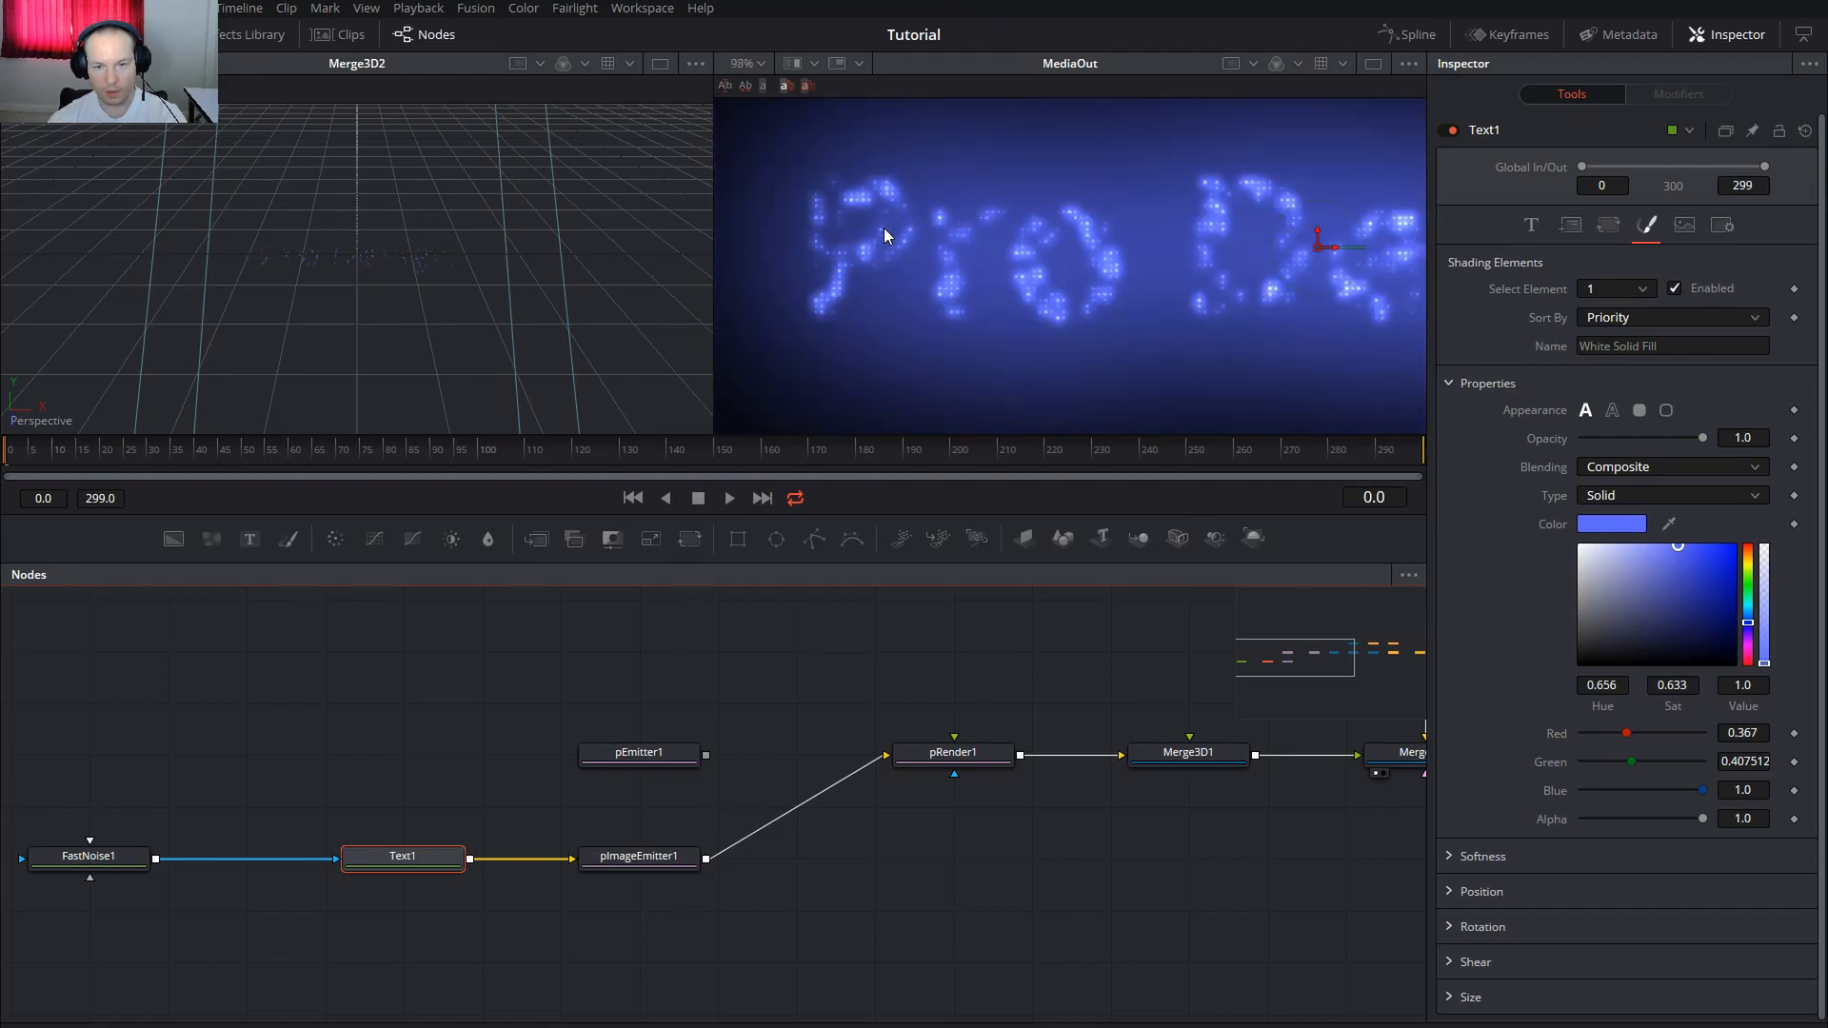
Preview the blue particle text at frames 9, 43 and in playback, ending at frame 0
left_click_drag(1281, 252, 1151, 237)
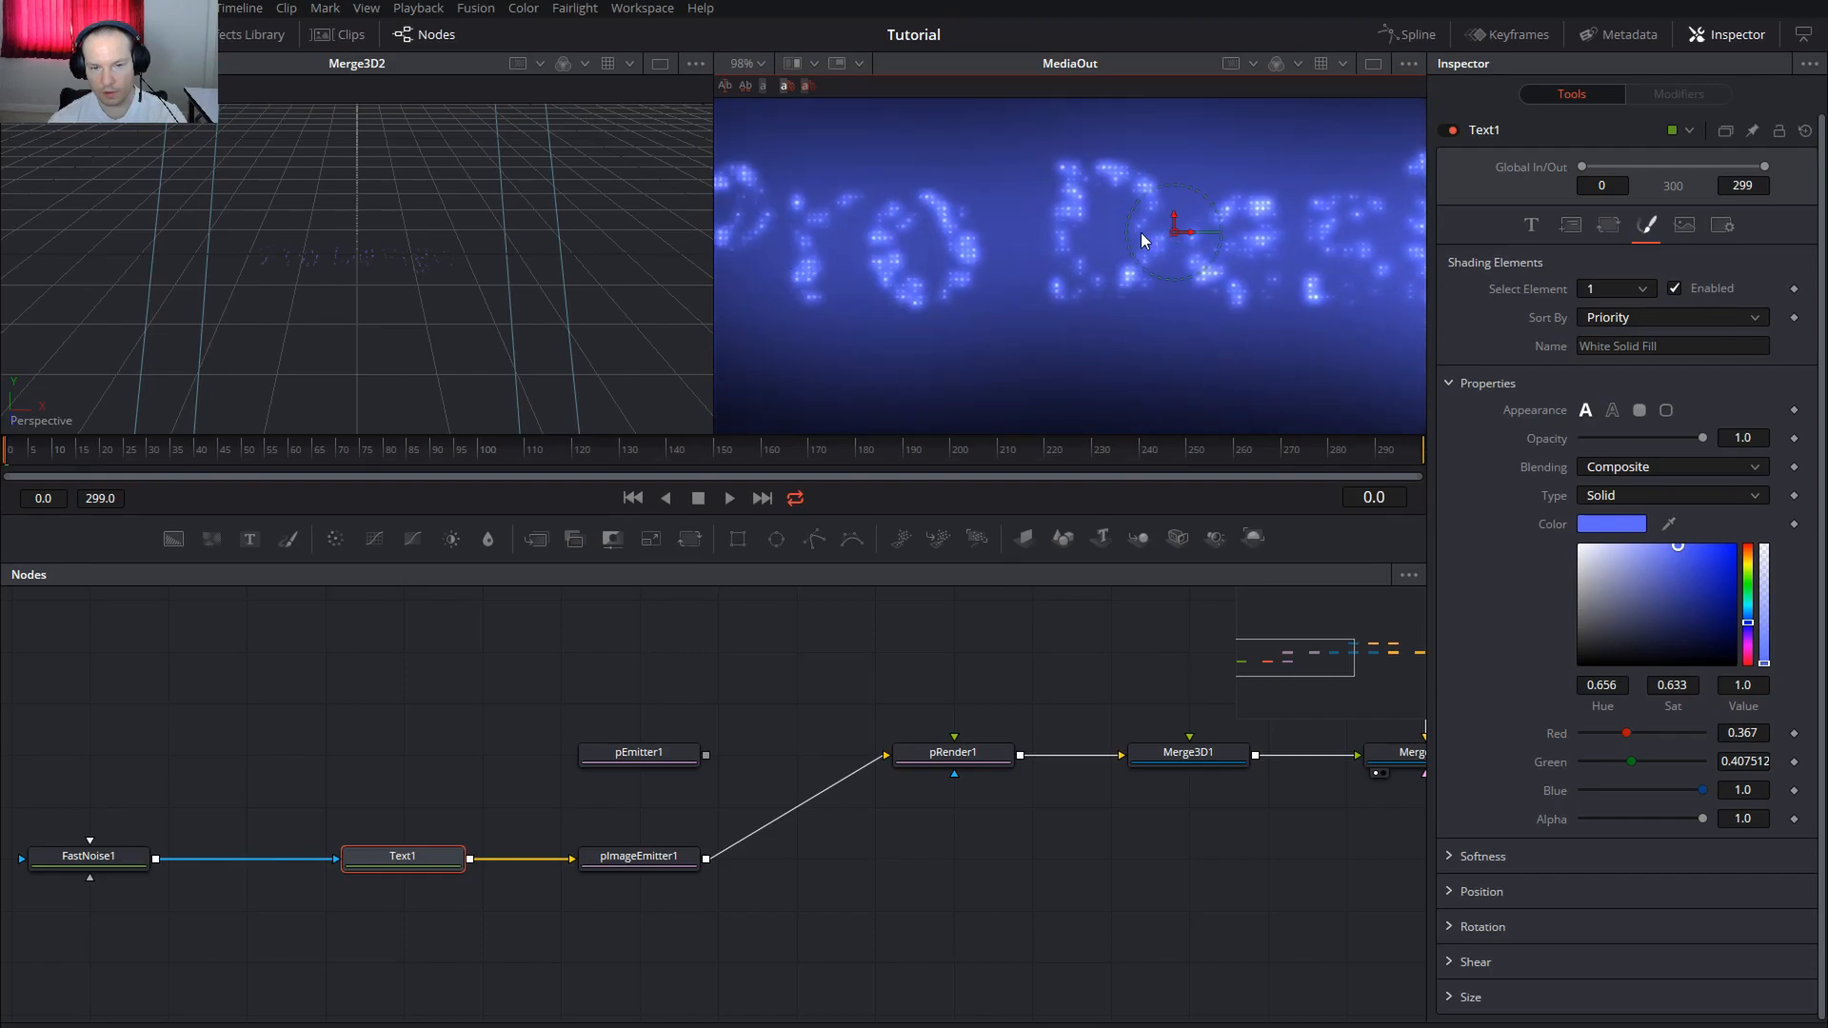
left_click(49, 449)
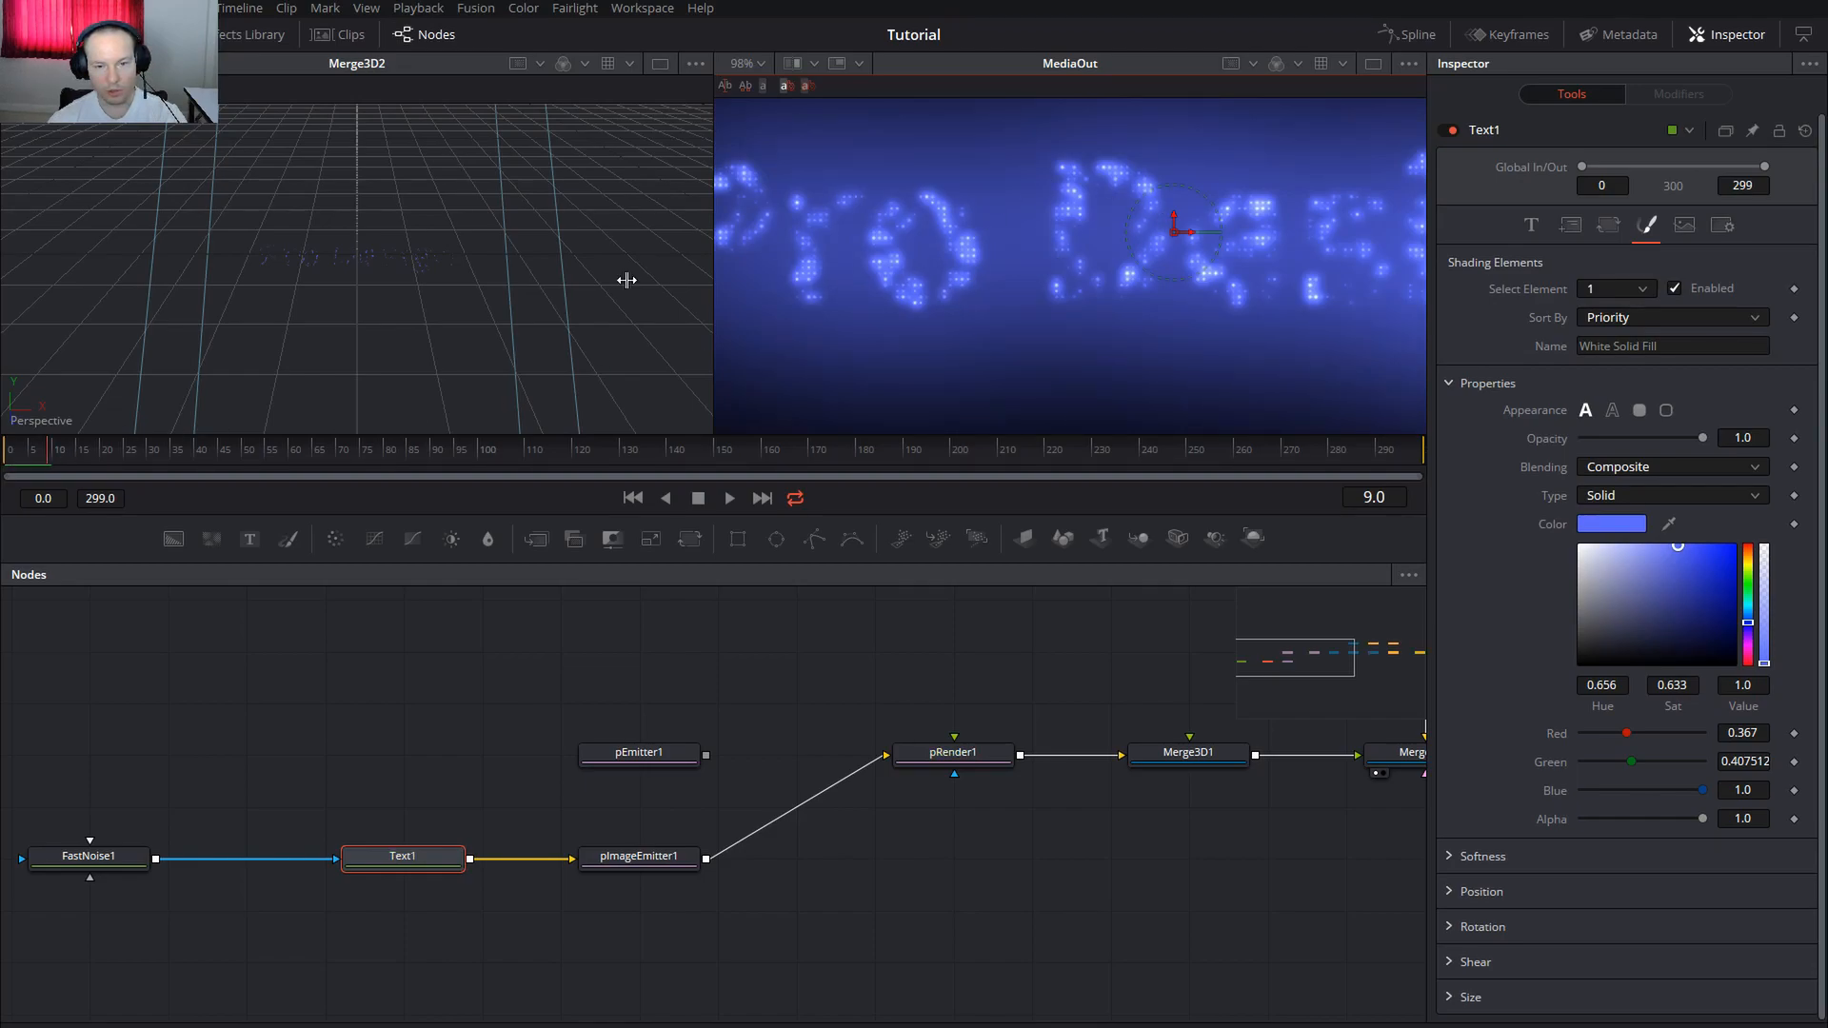
left_click(211, 459)
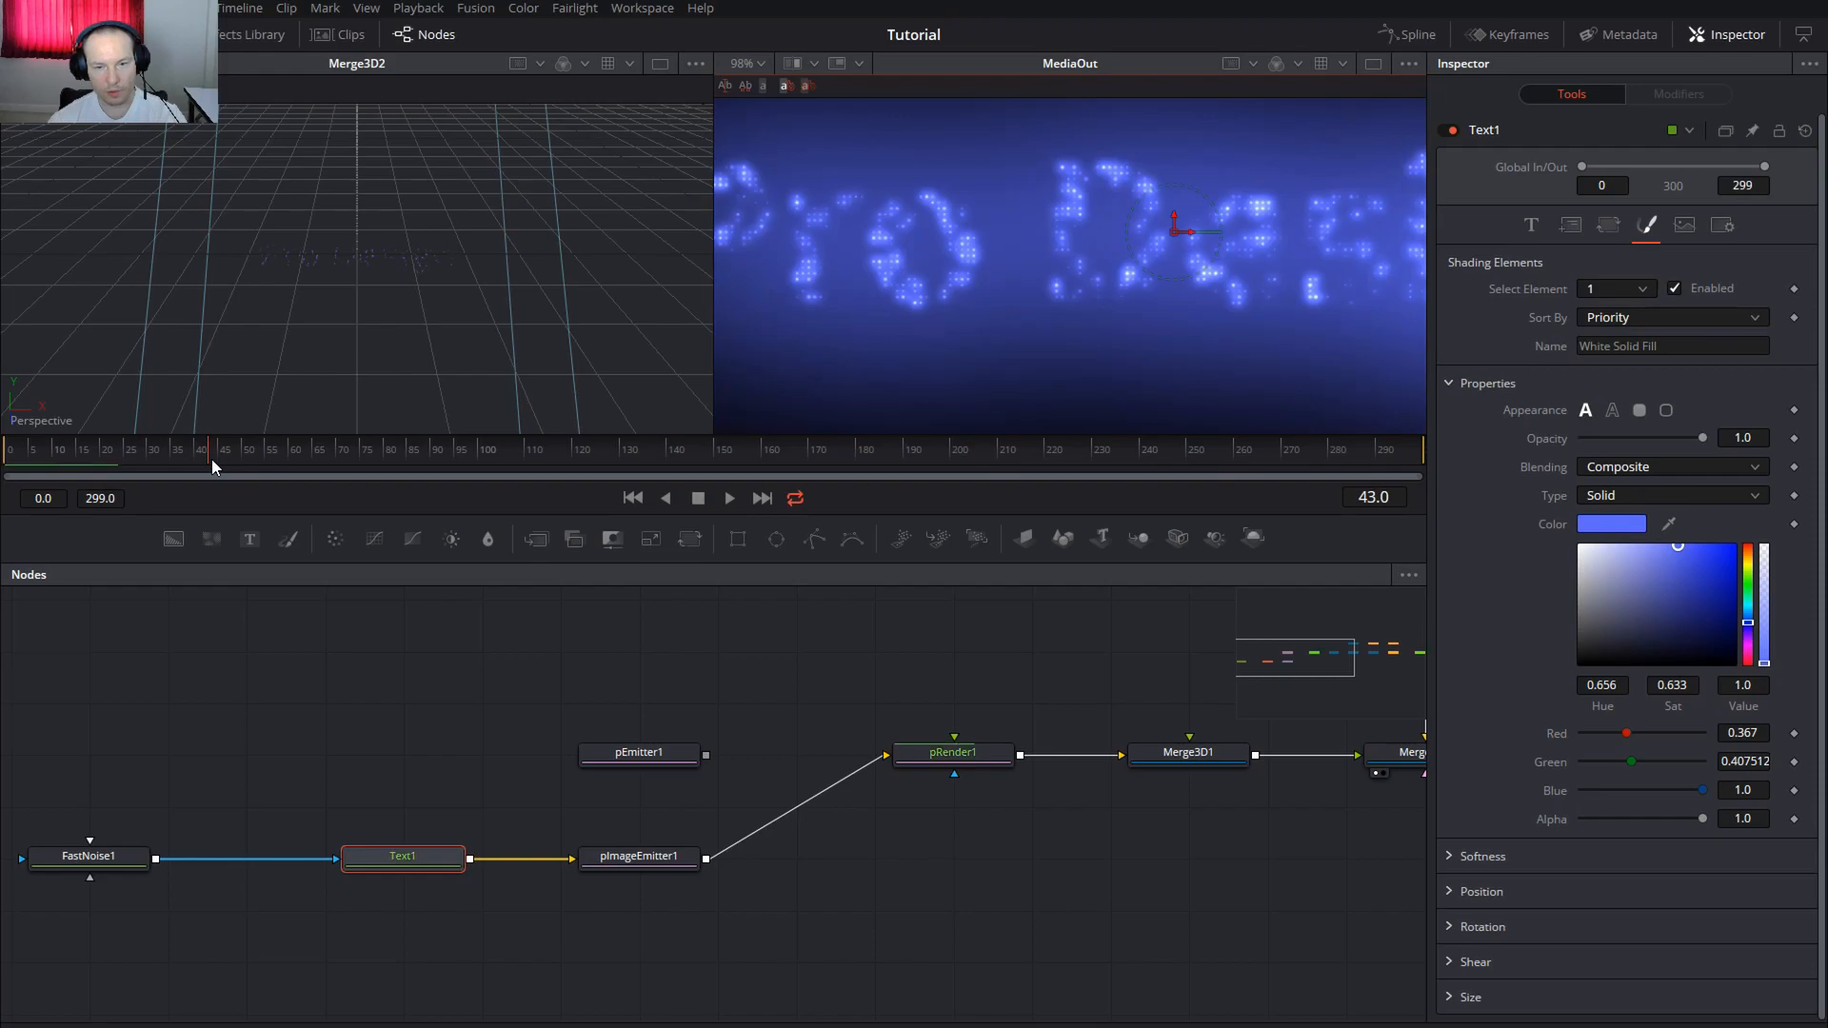
left_click(70, 449)
key("space")
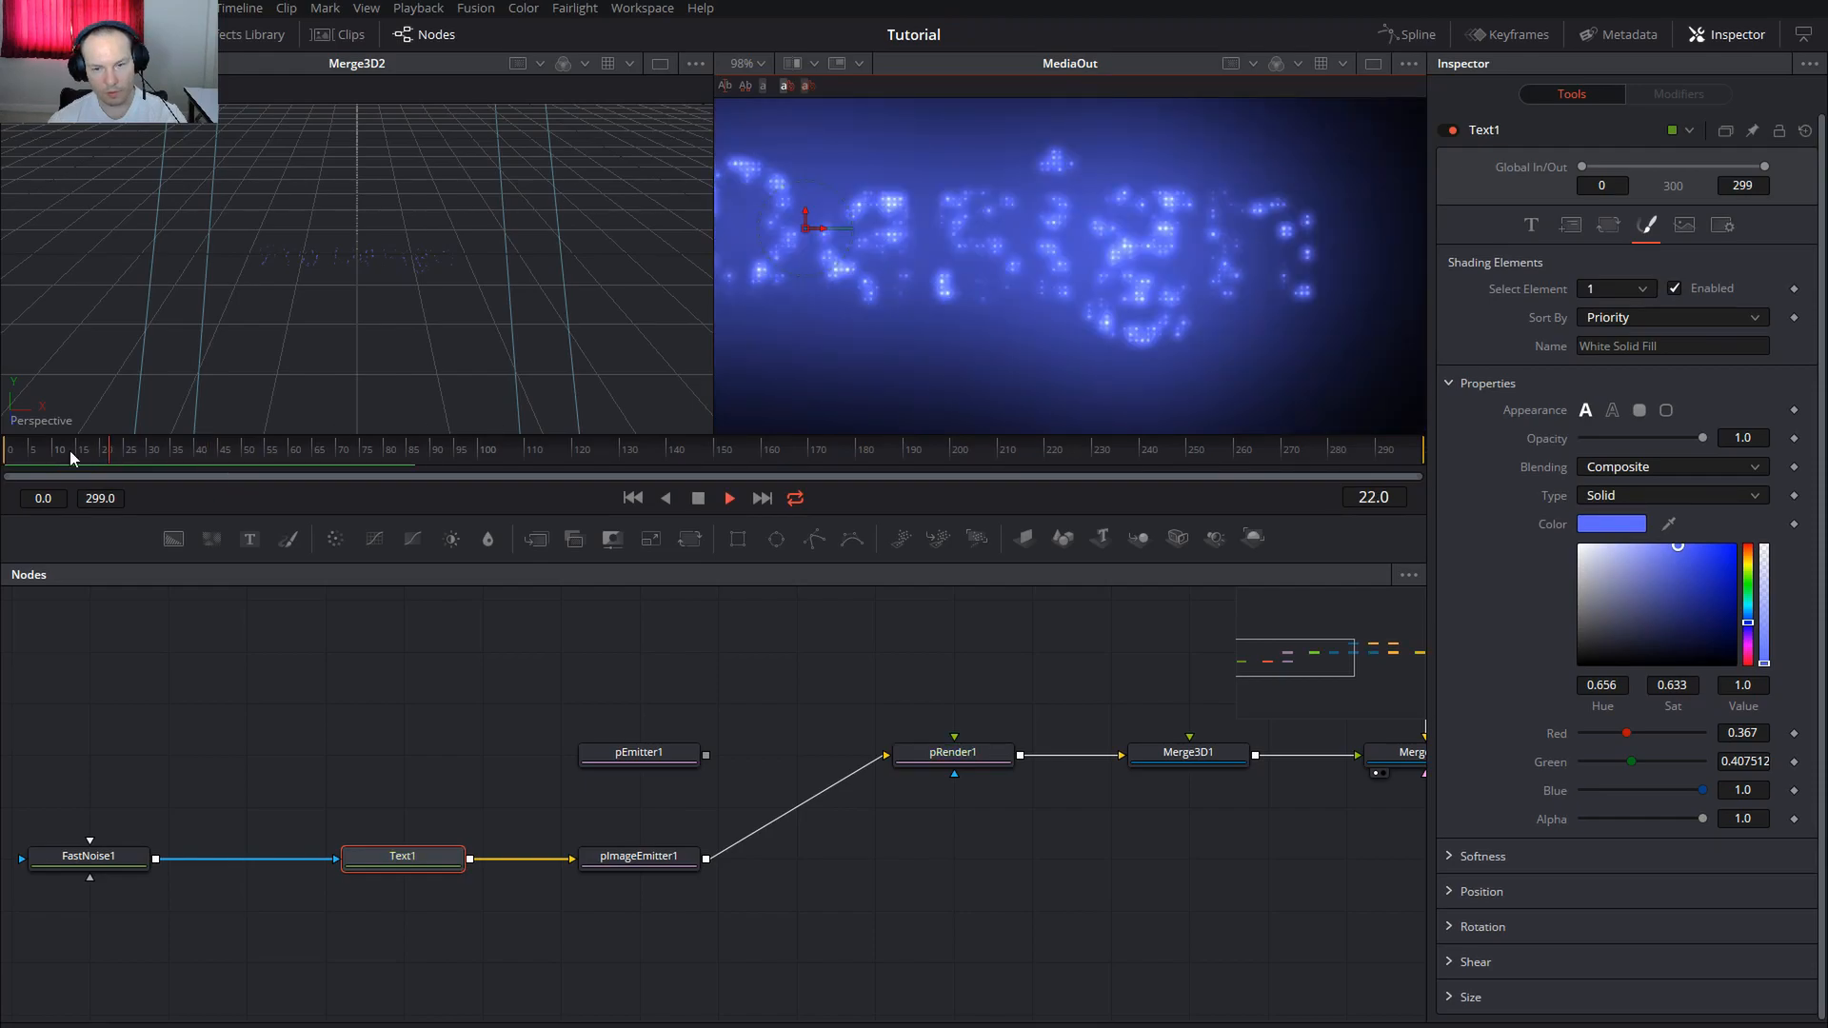
left_click(5, 458)
left_click(76, 856)
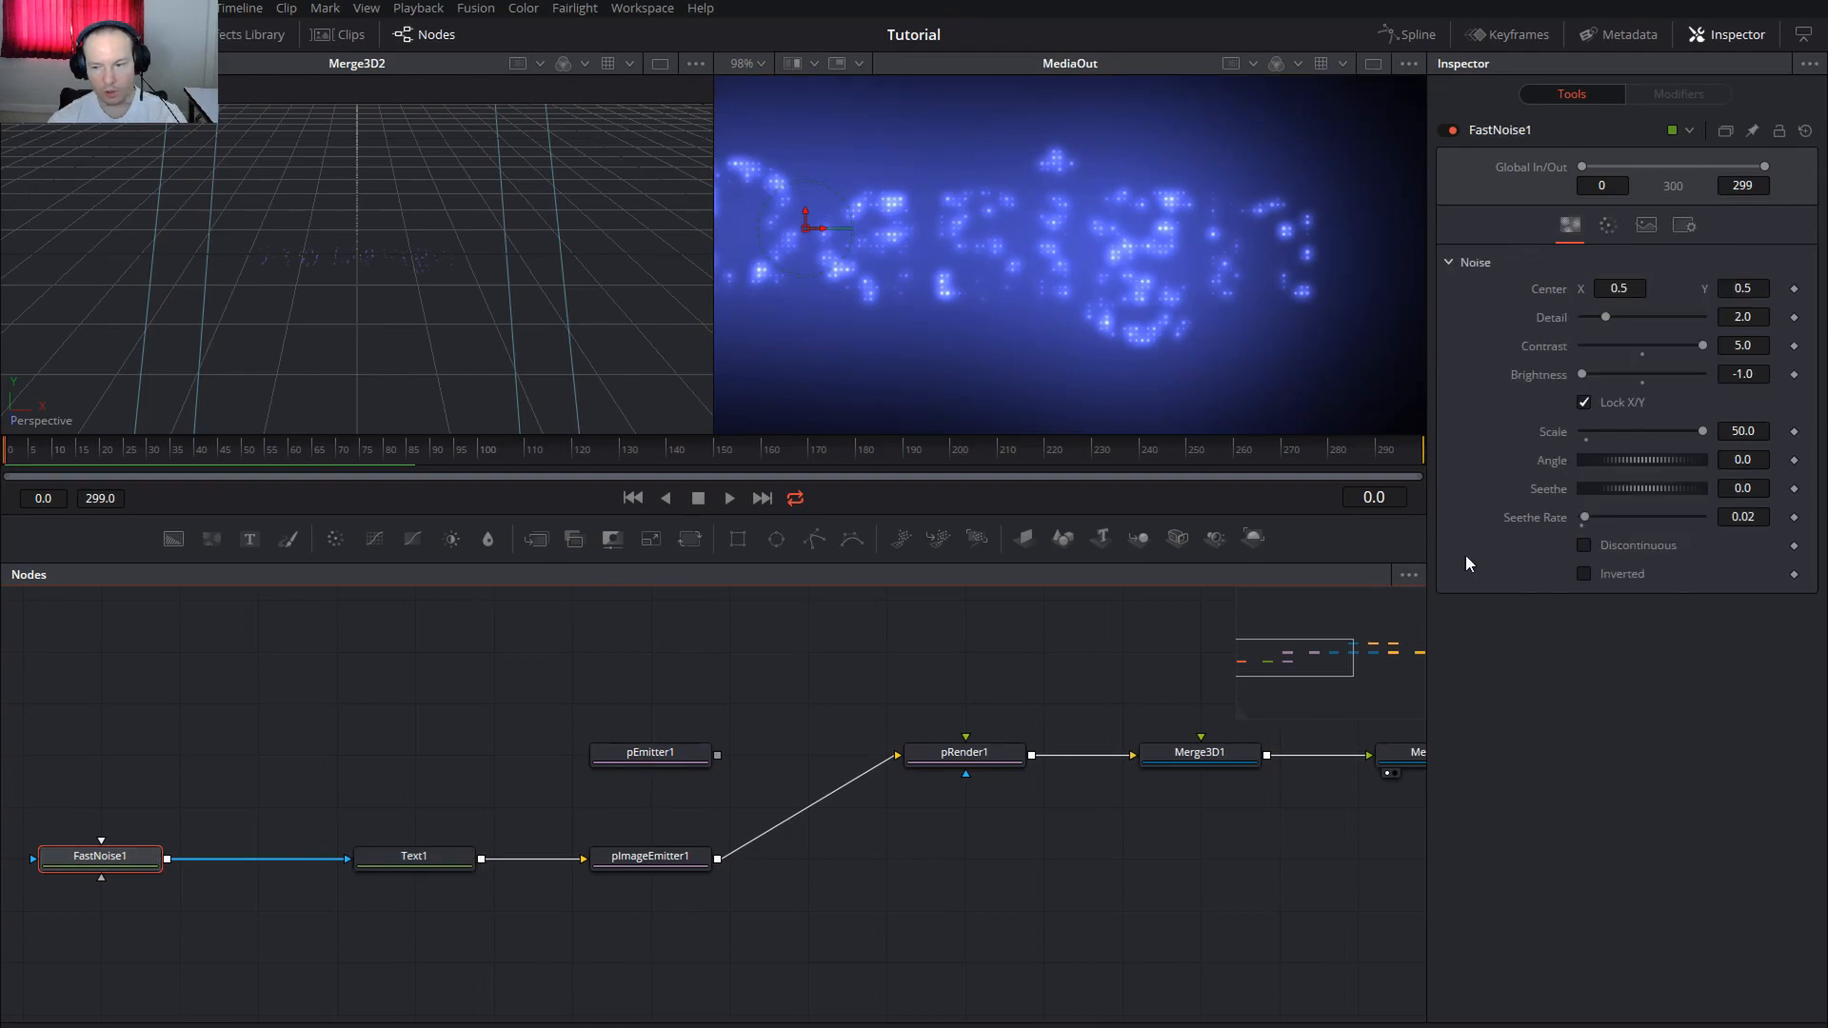
Connect Text1 into pEmitter1 and pEmitter1 into pRender1
left_click(1763, 517)
left_click(1747, 517)
left_click(927, 916)
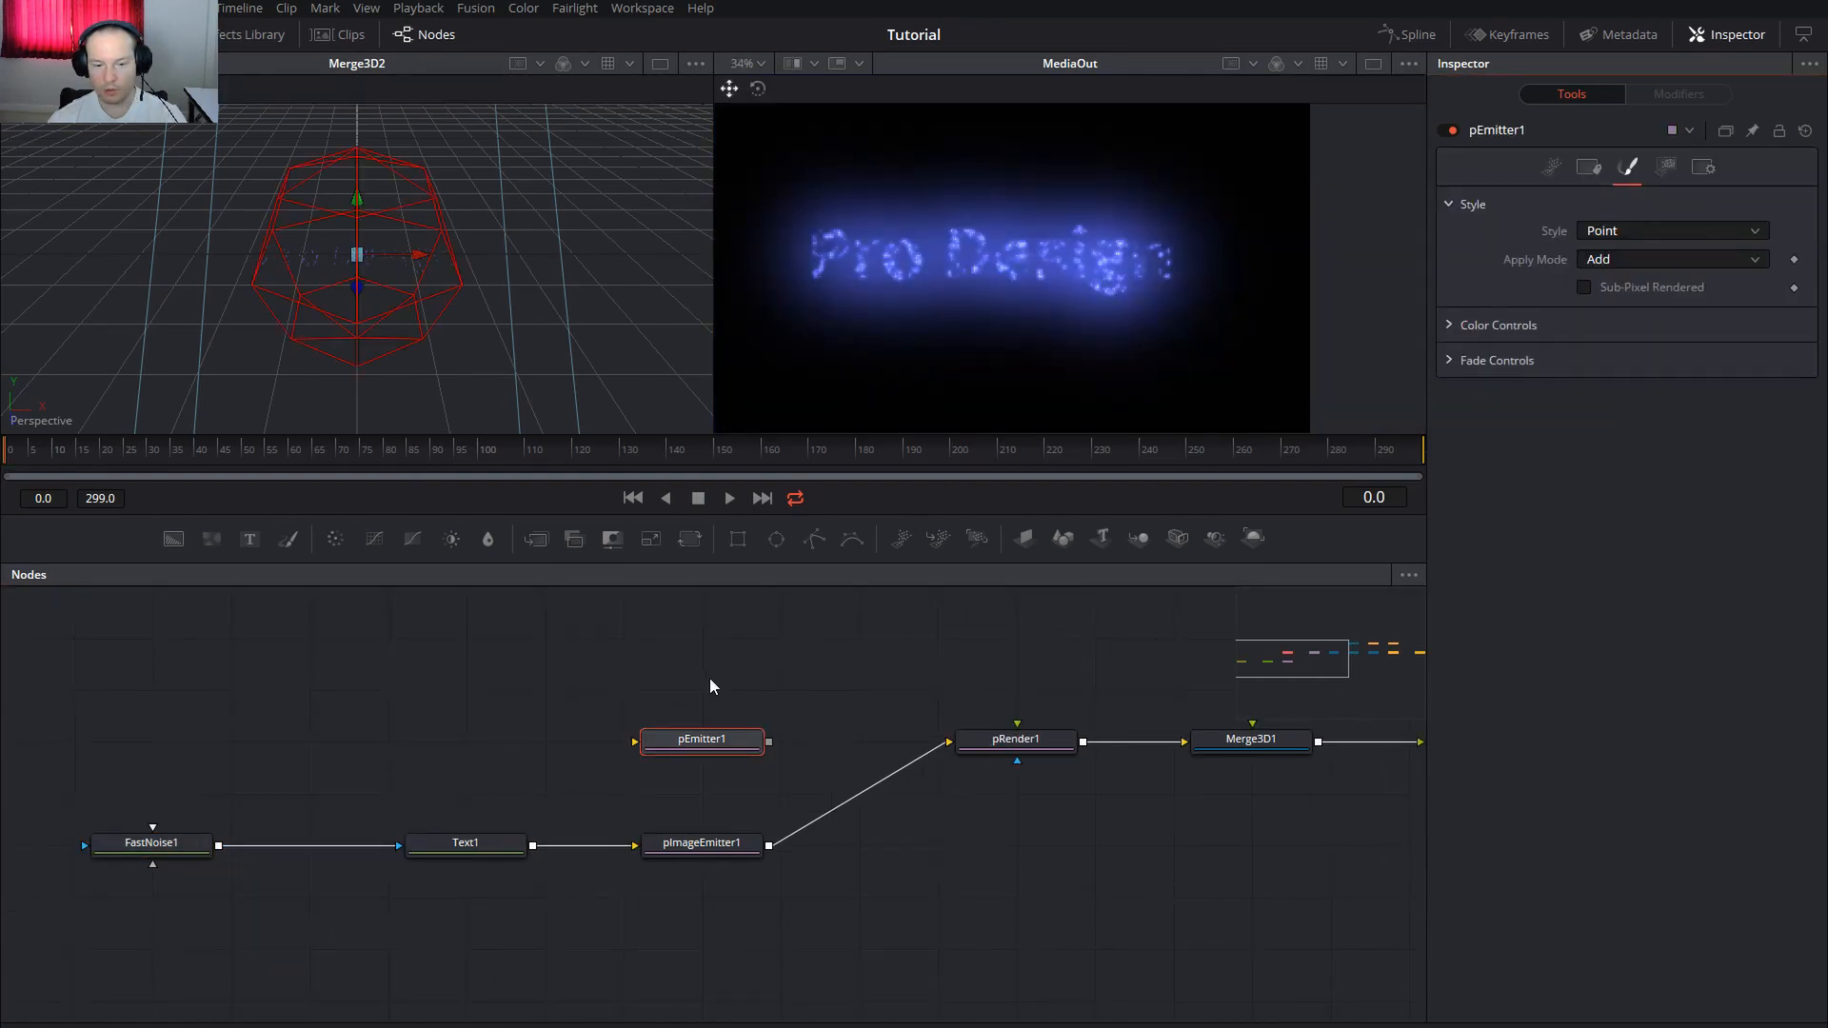
left_click(693, 743)
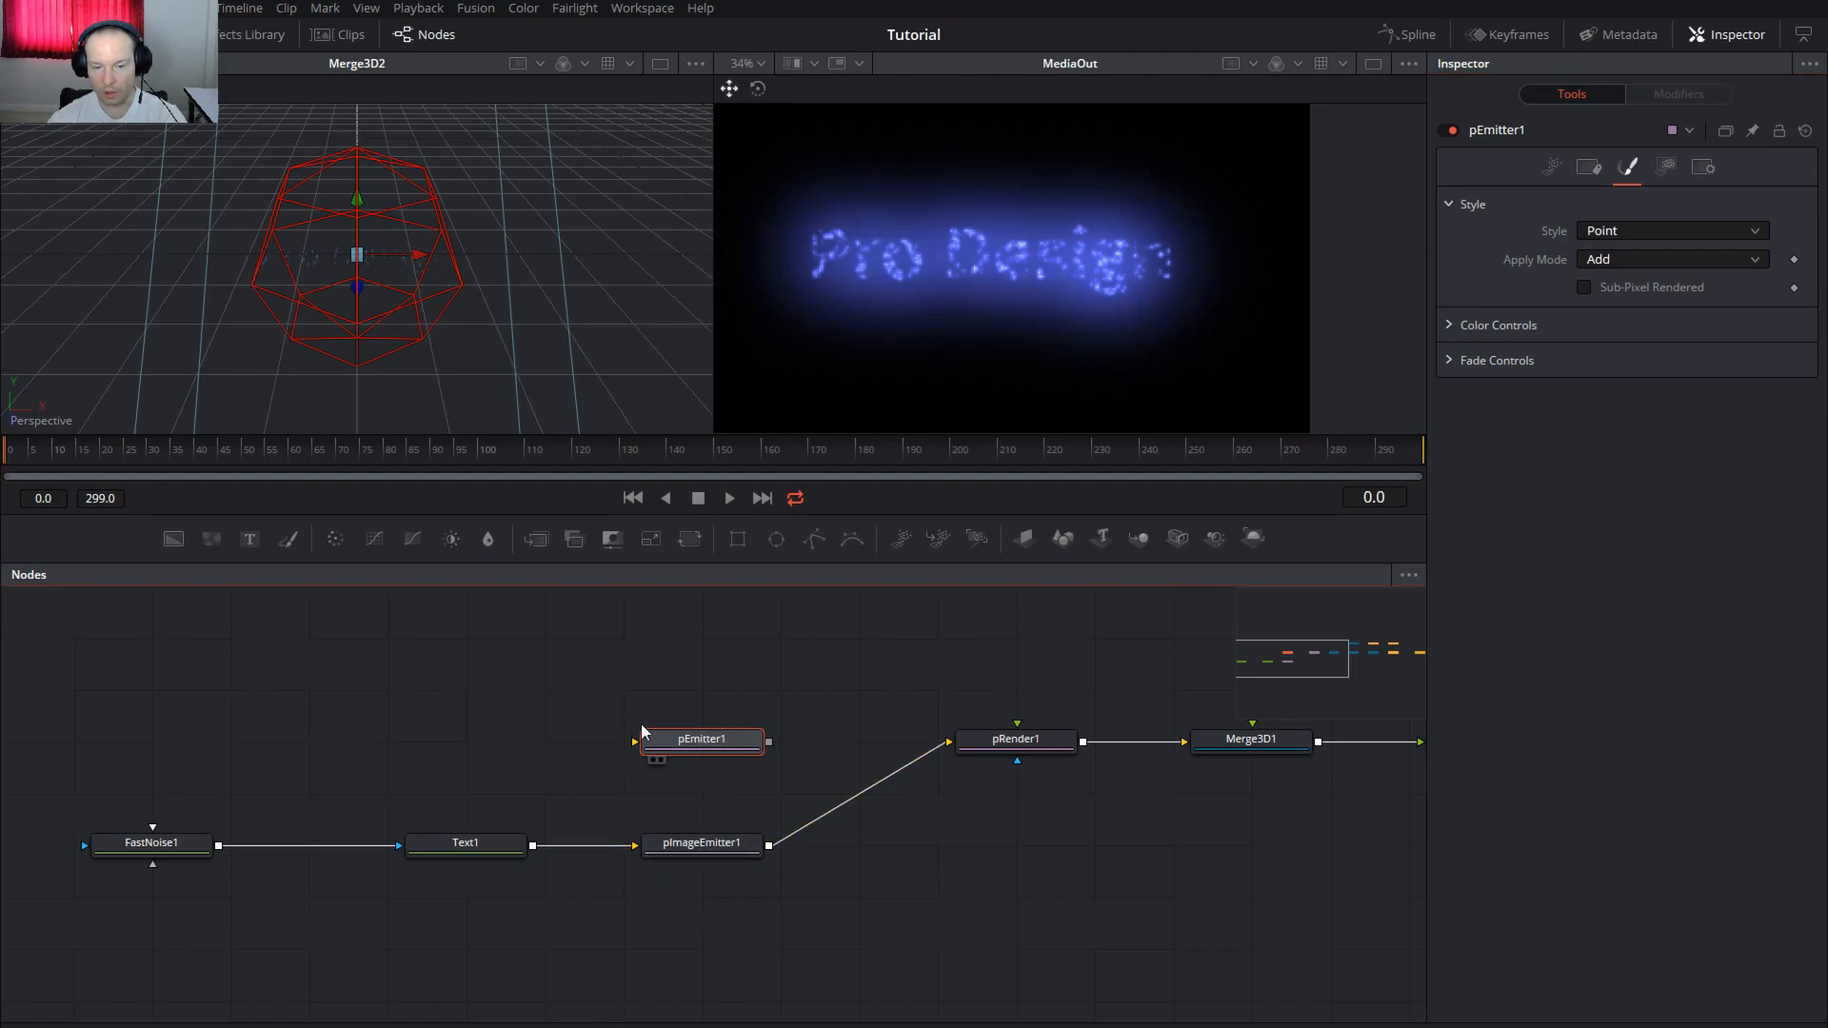
left_click_drag(533, 845, 630, 751)
left_click_drag(769, 741, 949, 750)
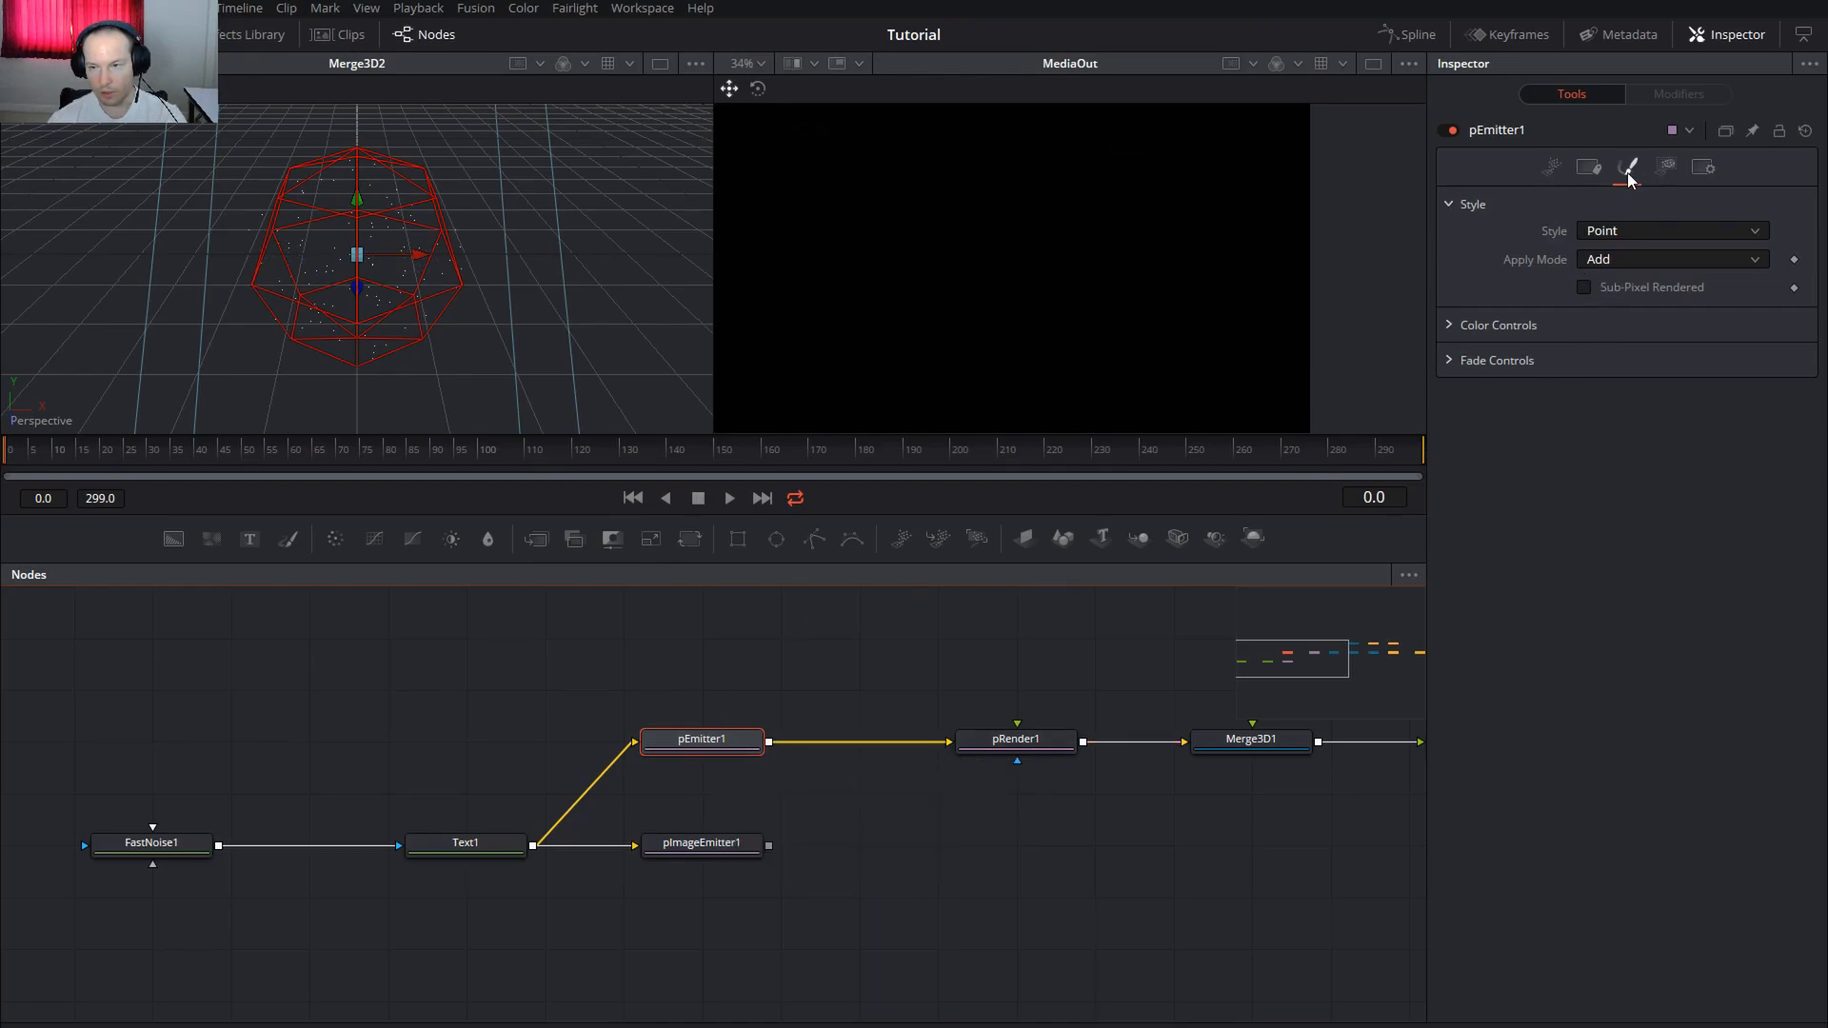
Set pEmitter1's particle Style to Bitmap and its emission Region to All
left_click(1625, 232)
left_click(1609, 270)
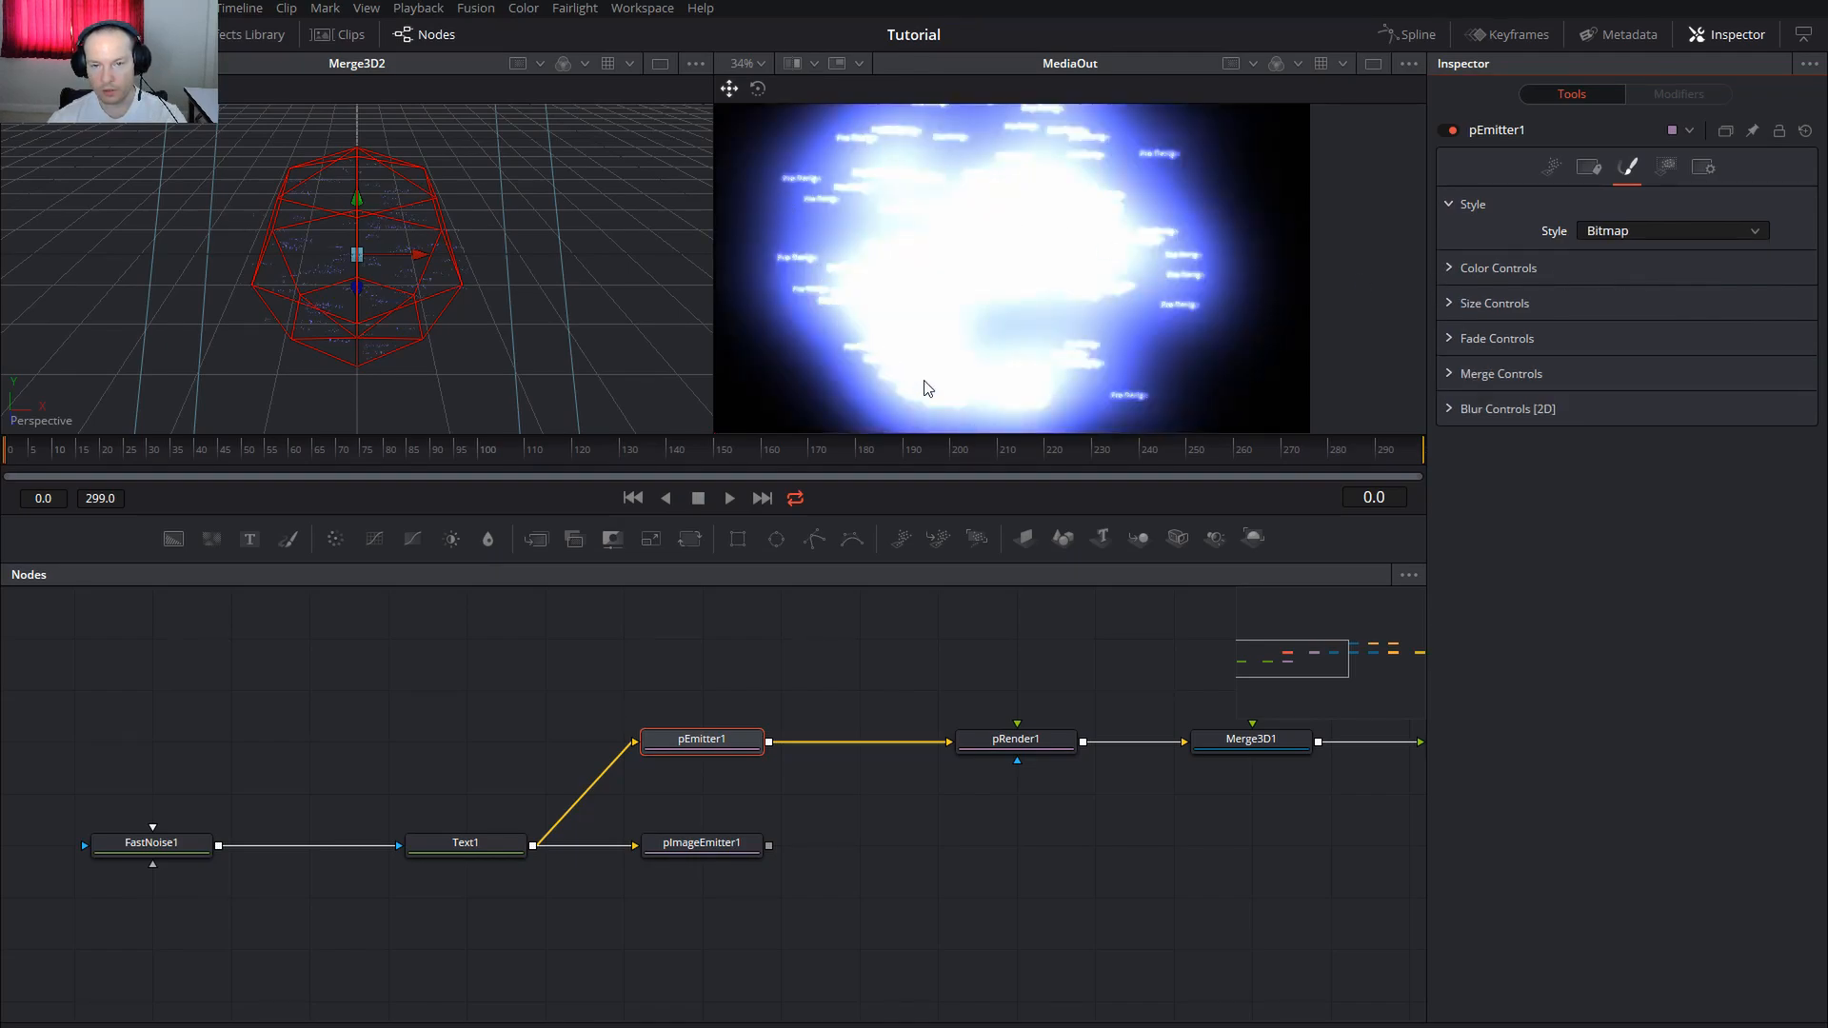
scroll(877, 272, "up", 5)
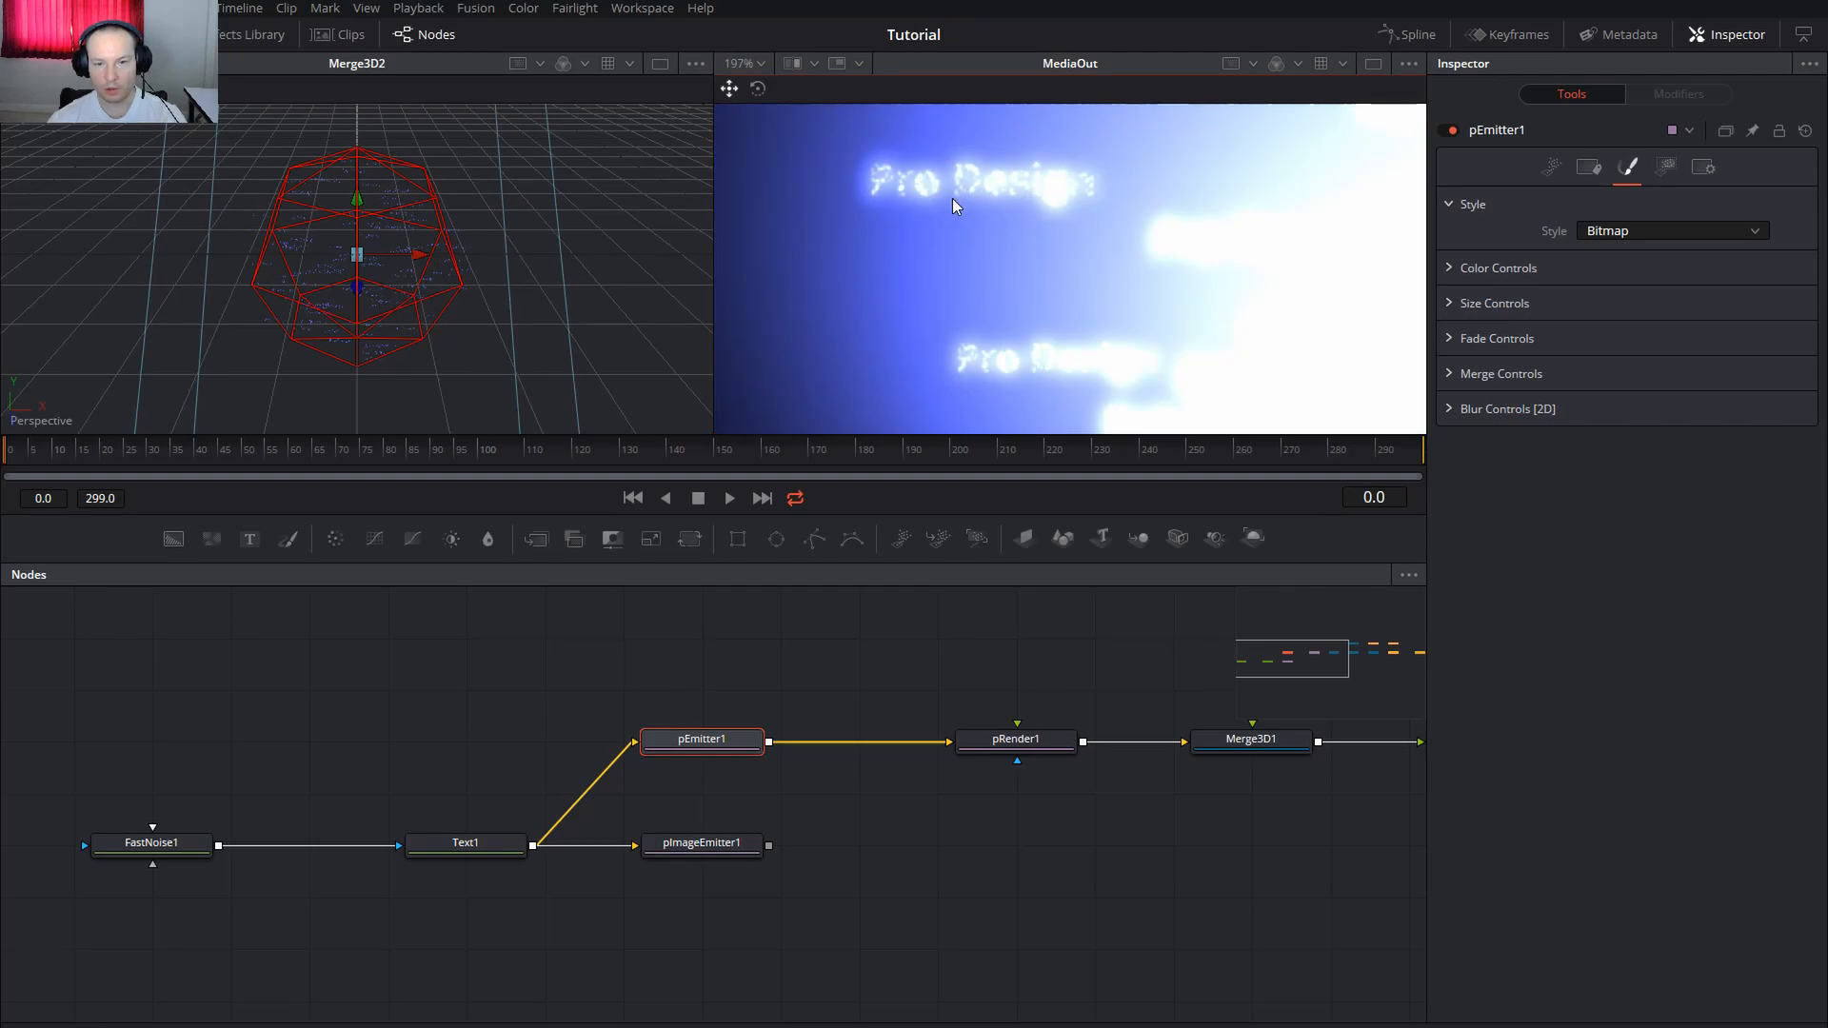
scroll(1073, 289, "down", 3)
scroll(1132, 292, "down", 5)
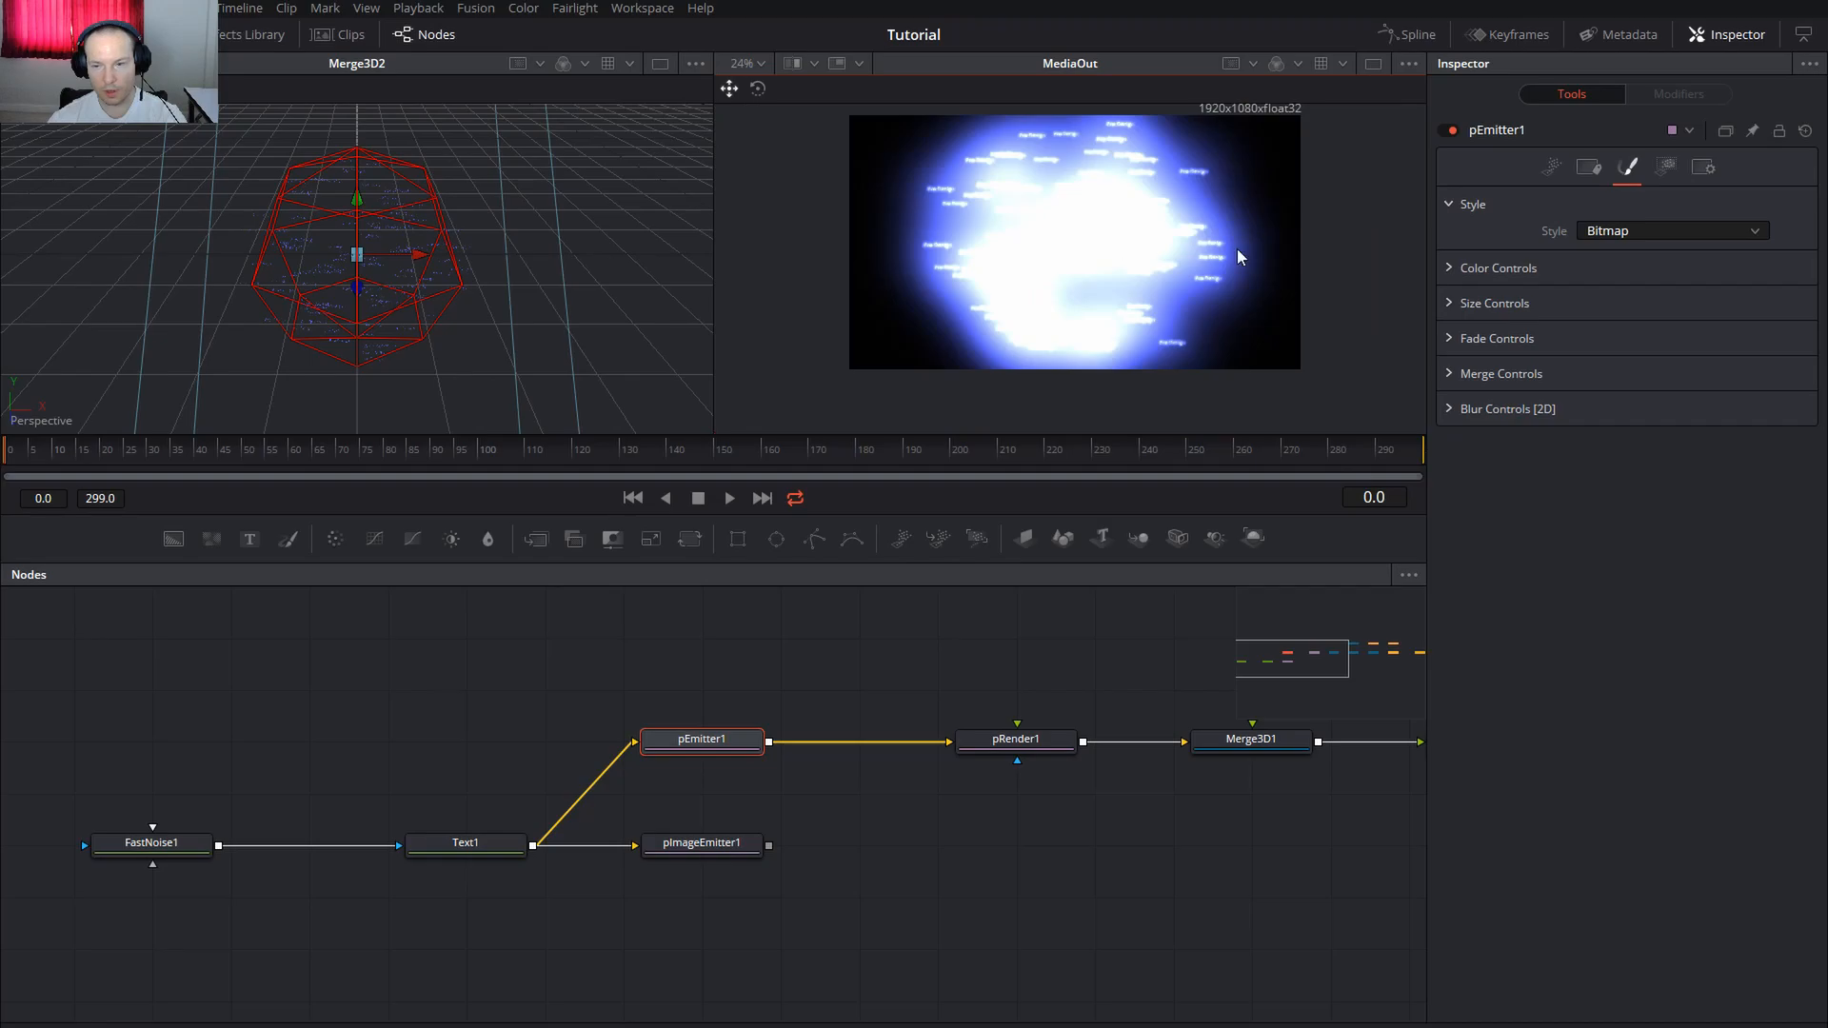
left_click(1682, 172)
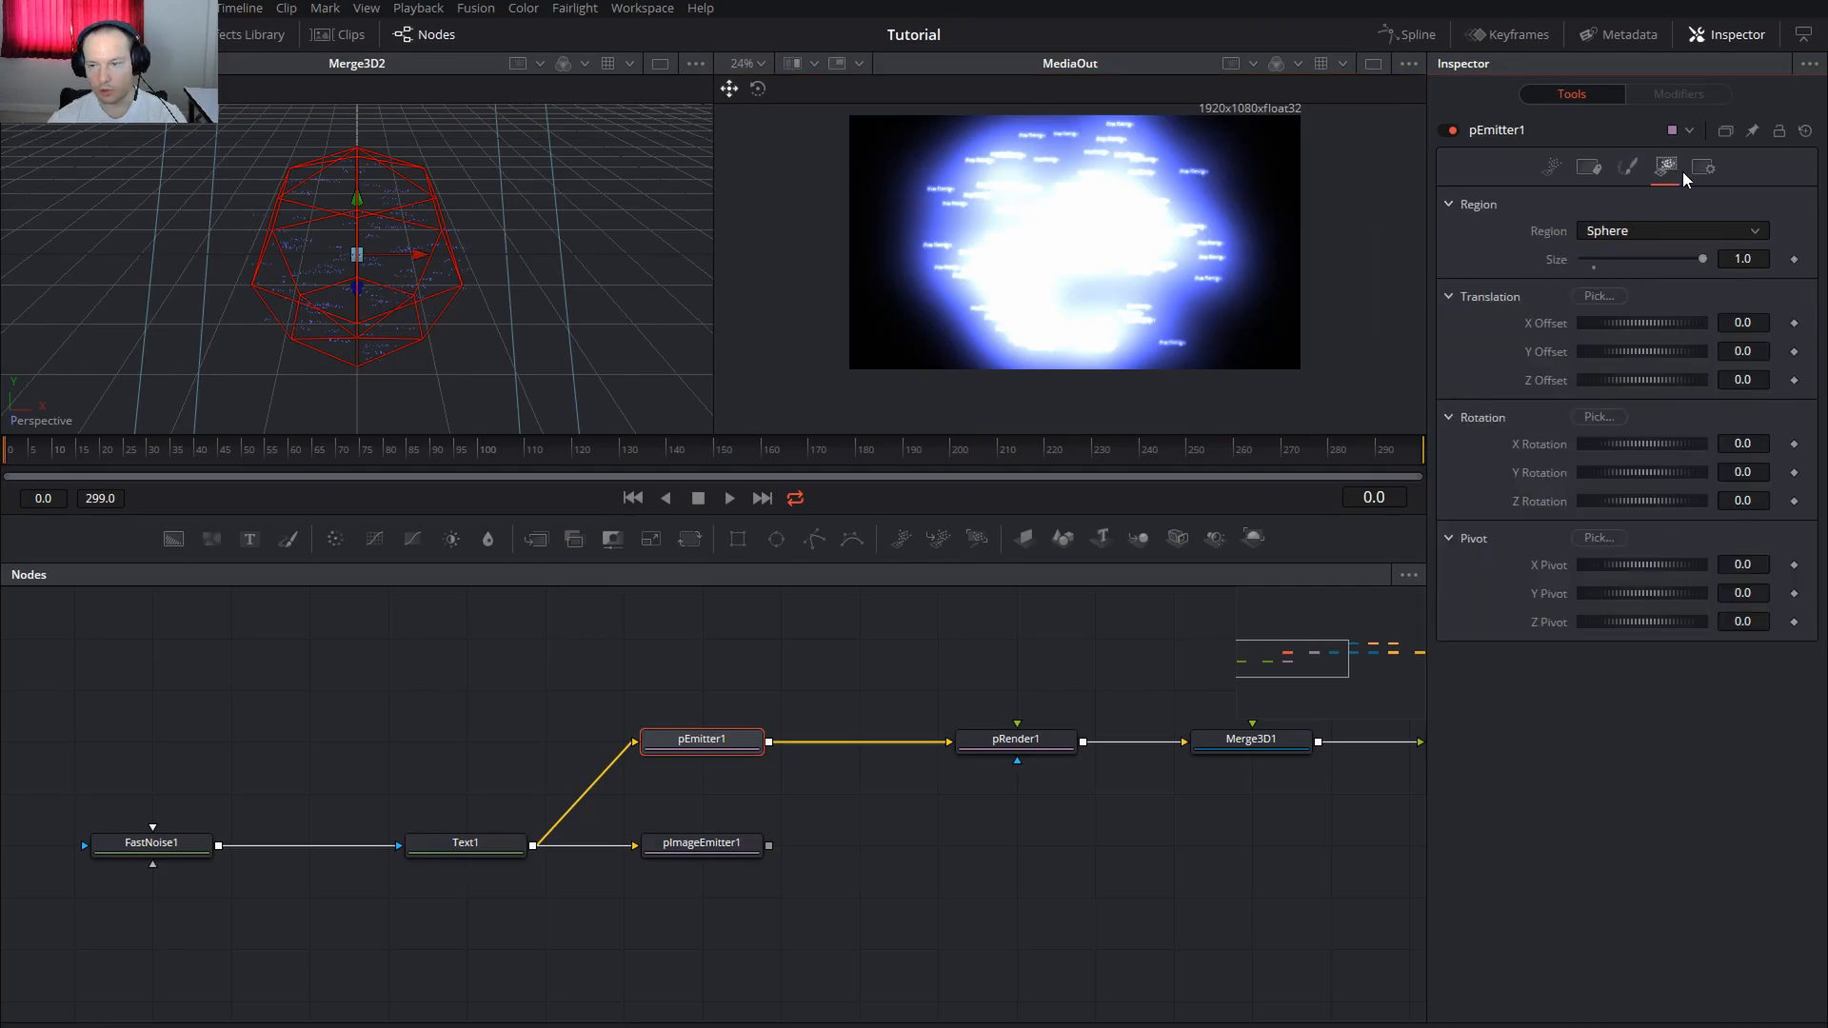
left_click(1625, 230)
left_click(1620, 261)
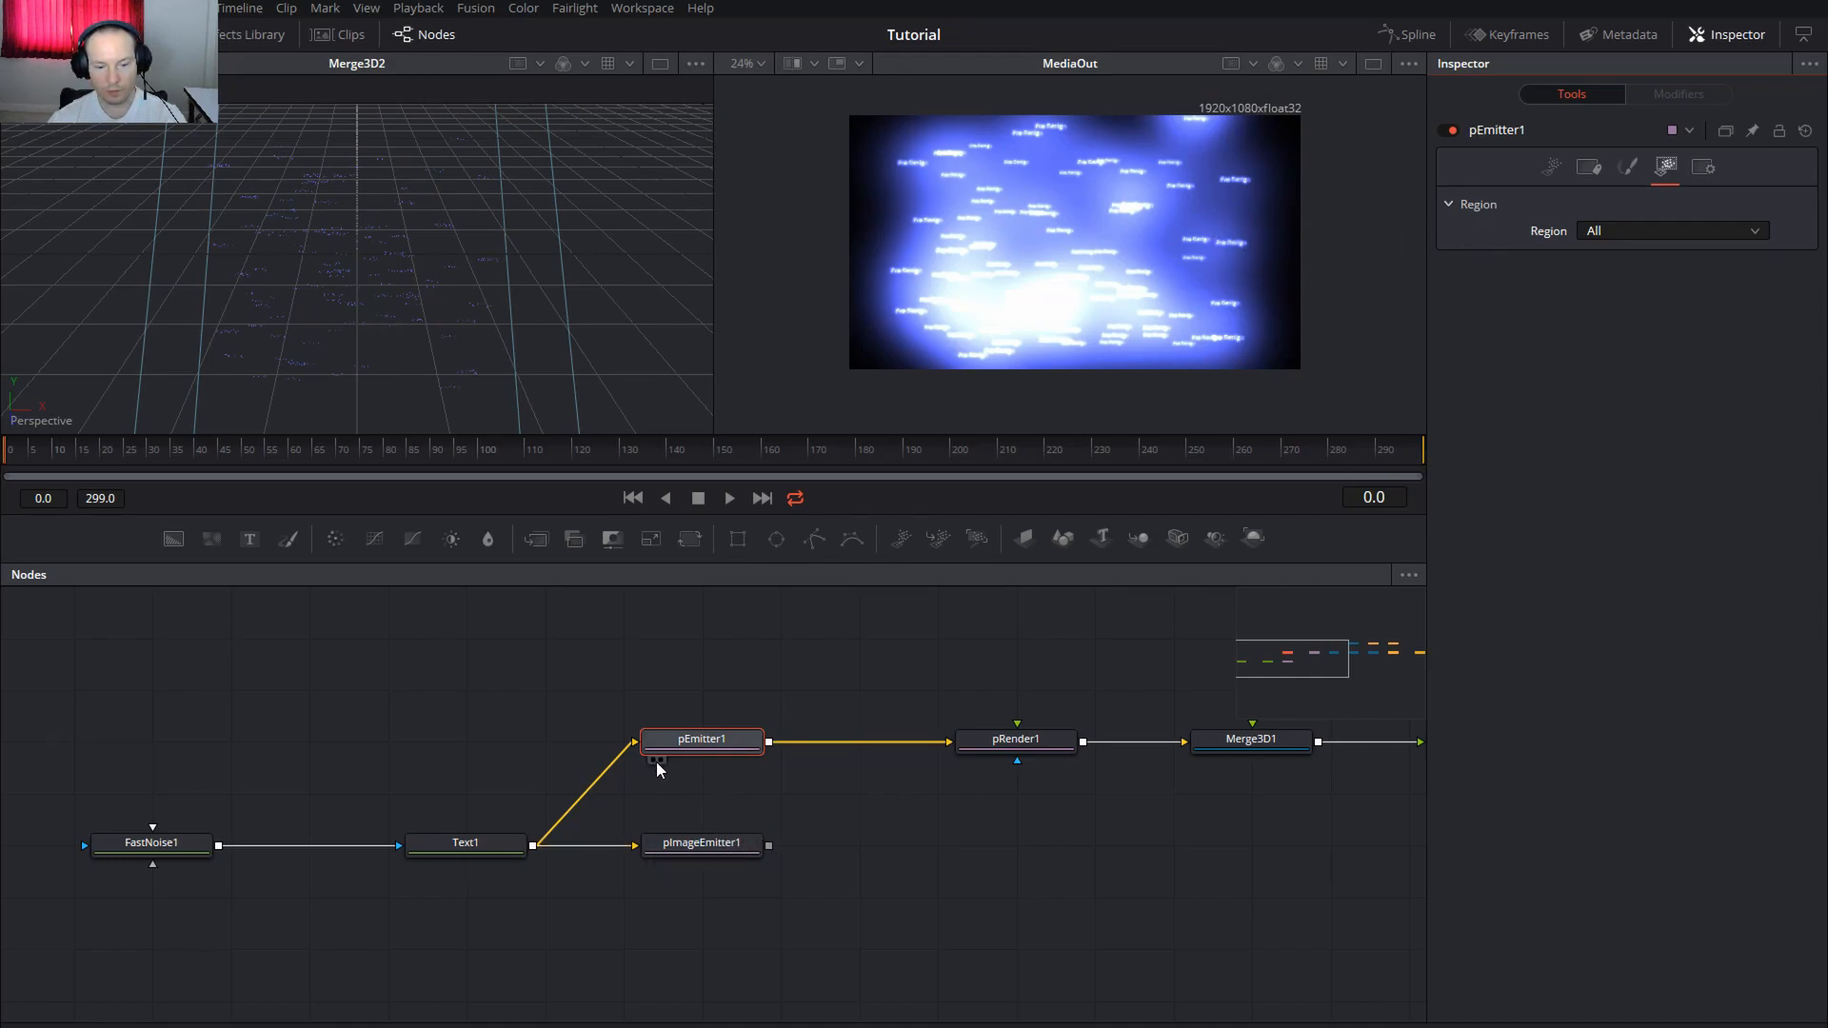
Reconnect pImageEmitter1's output to pRender1
left_click_drag(768, 846, 952, 741)
scroll(1224, 277, "up", 5)
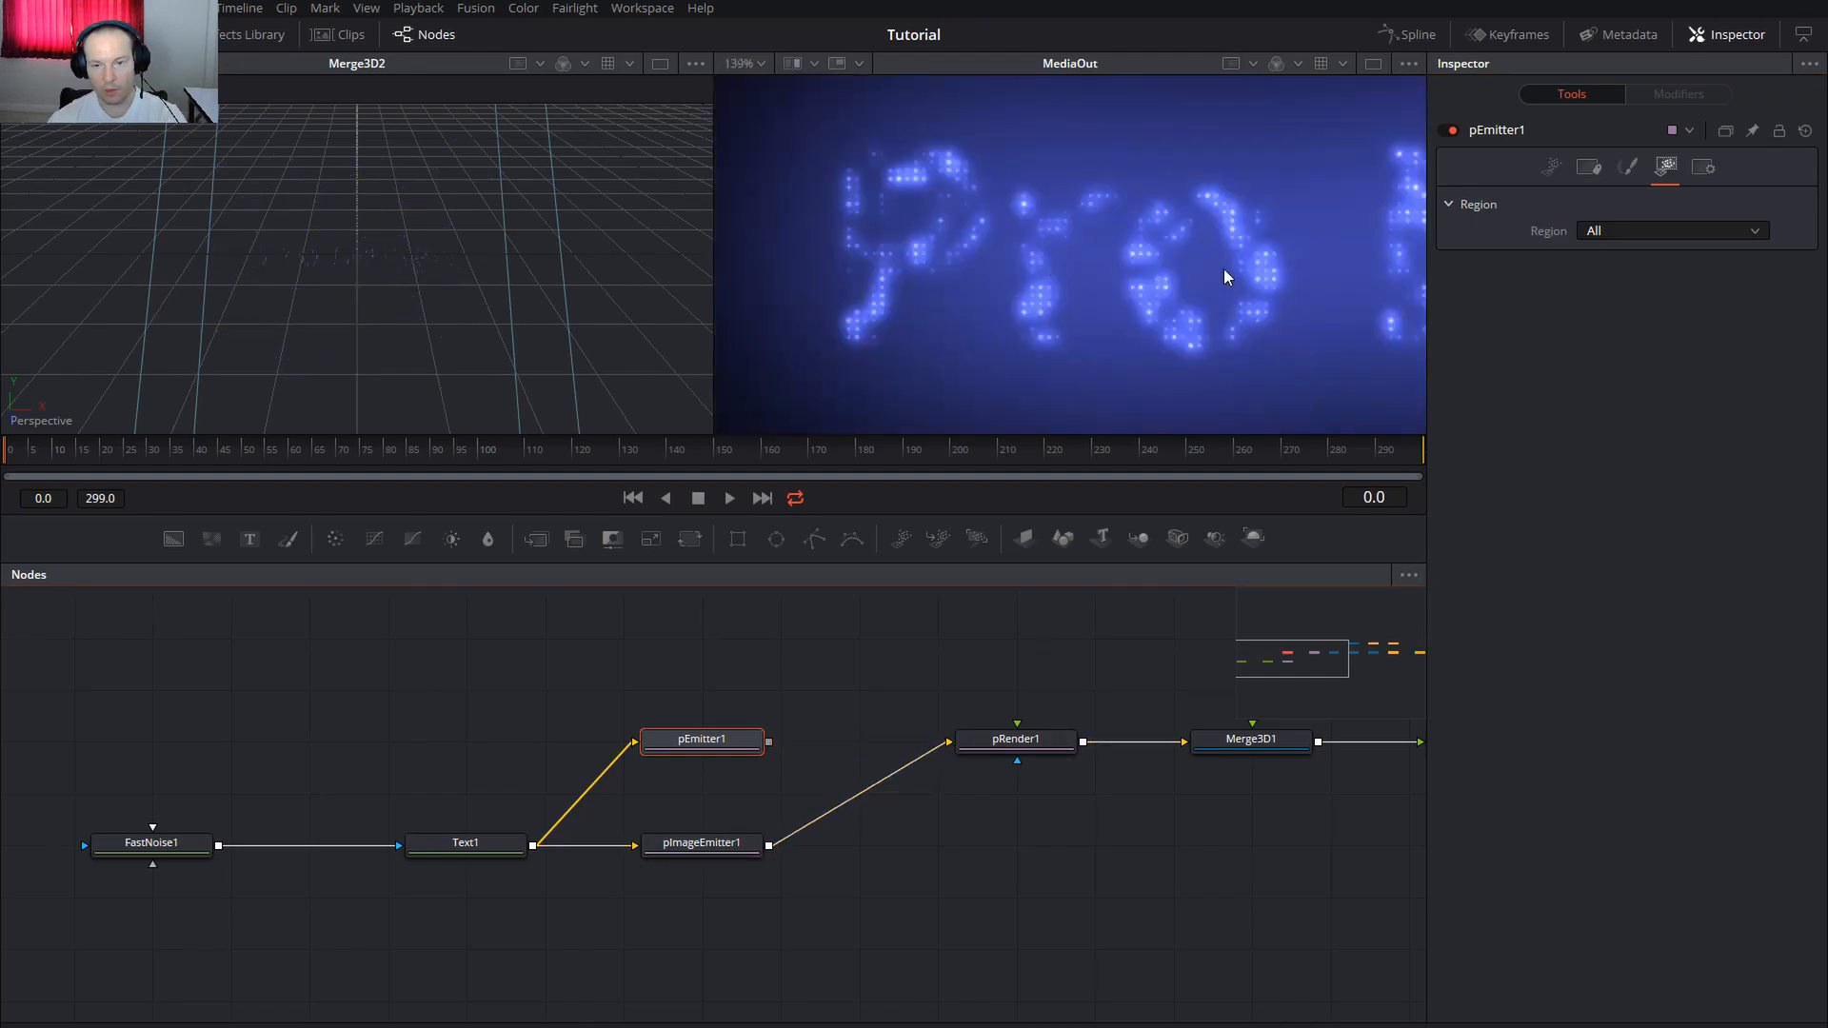
scroll(1008, 266, "up", 1)
scroll(803, 265, "up", 1)
scroll(865, 269, "up", 1)
scroll(952, 271, "up", 2)
scroll(1034, 263, "up", 1)
scroll(1102, 268, "down", 5)
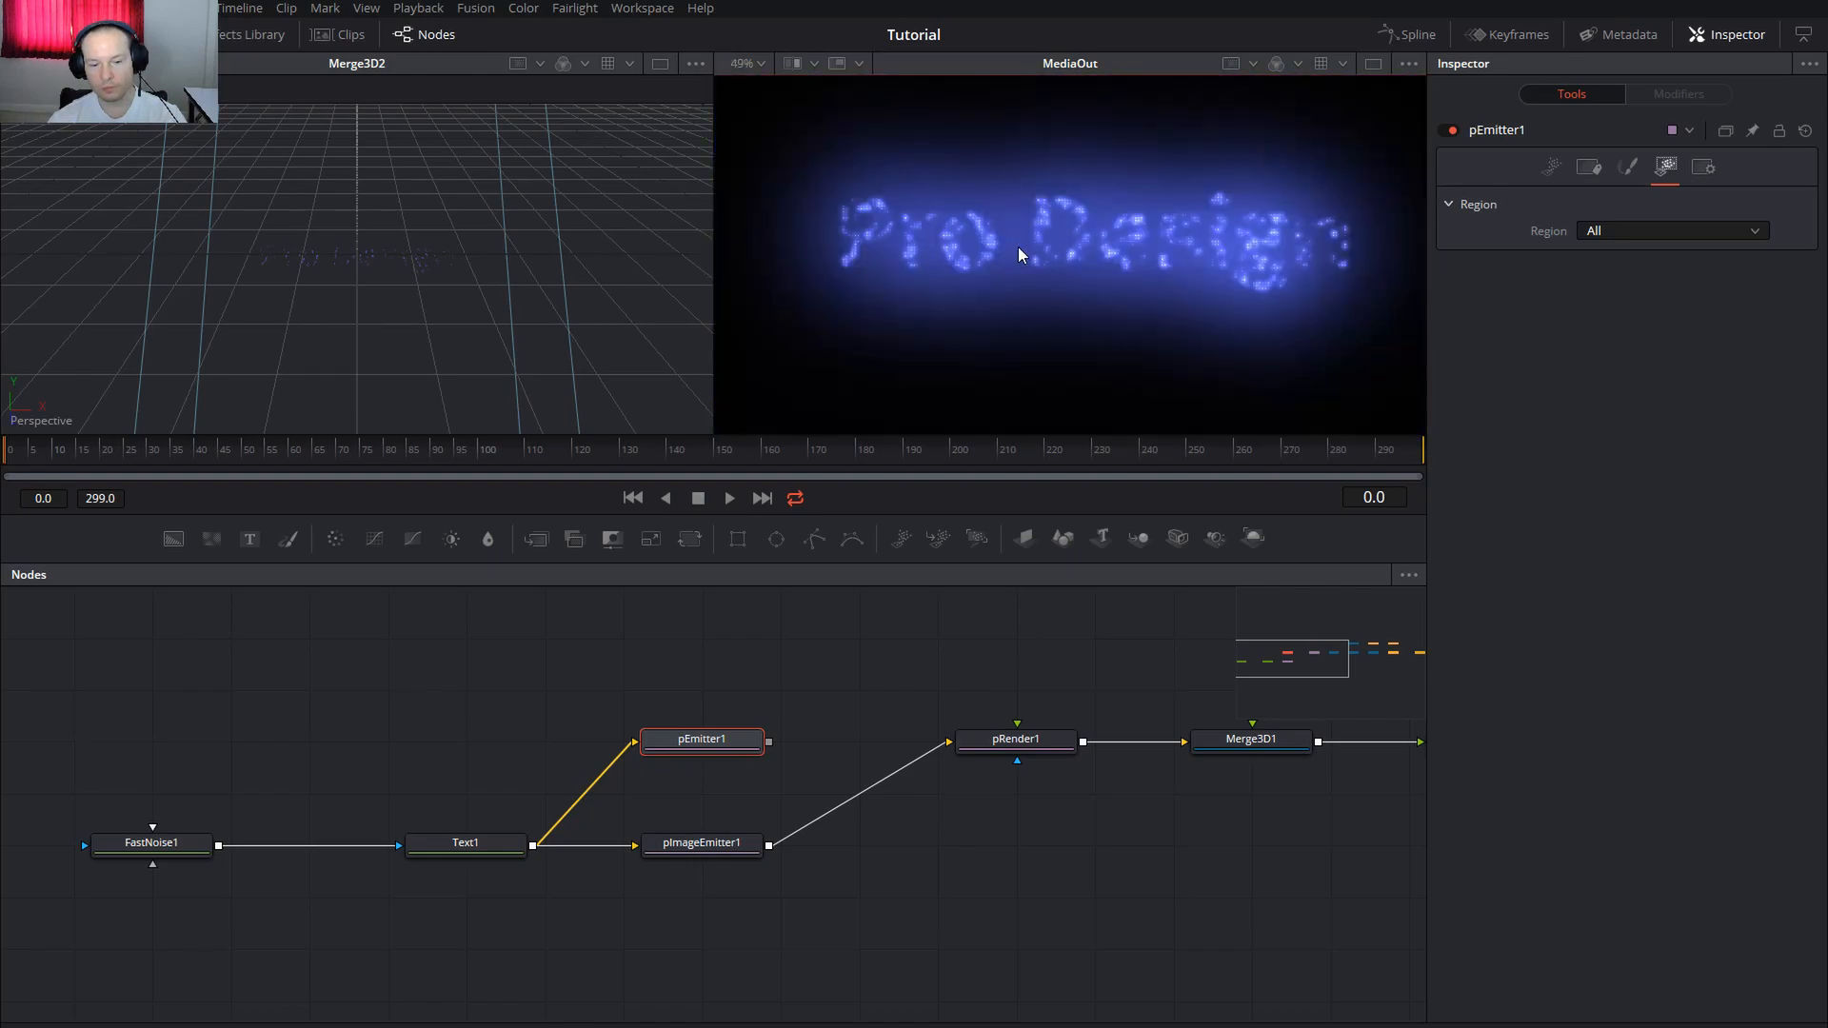
Delete pEmitter1 and reframe the node graph around the remaining chain
left_click(708, 752)
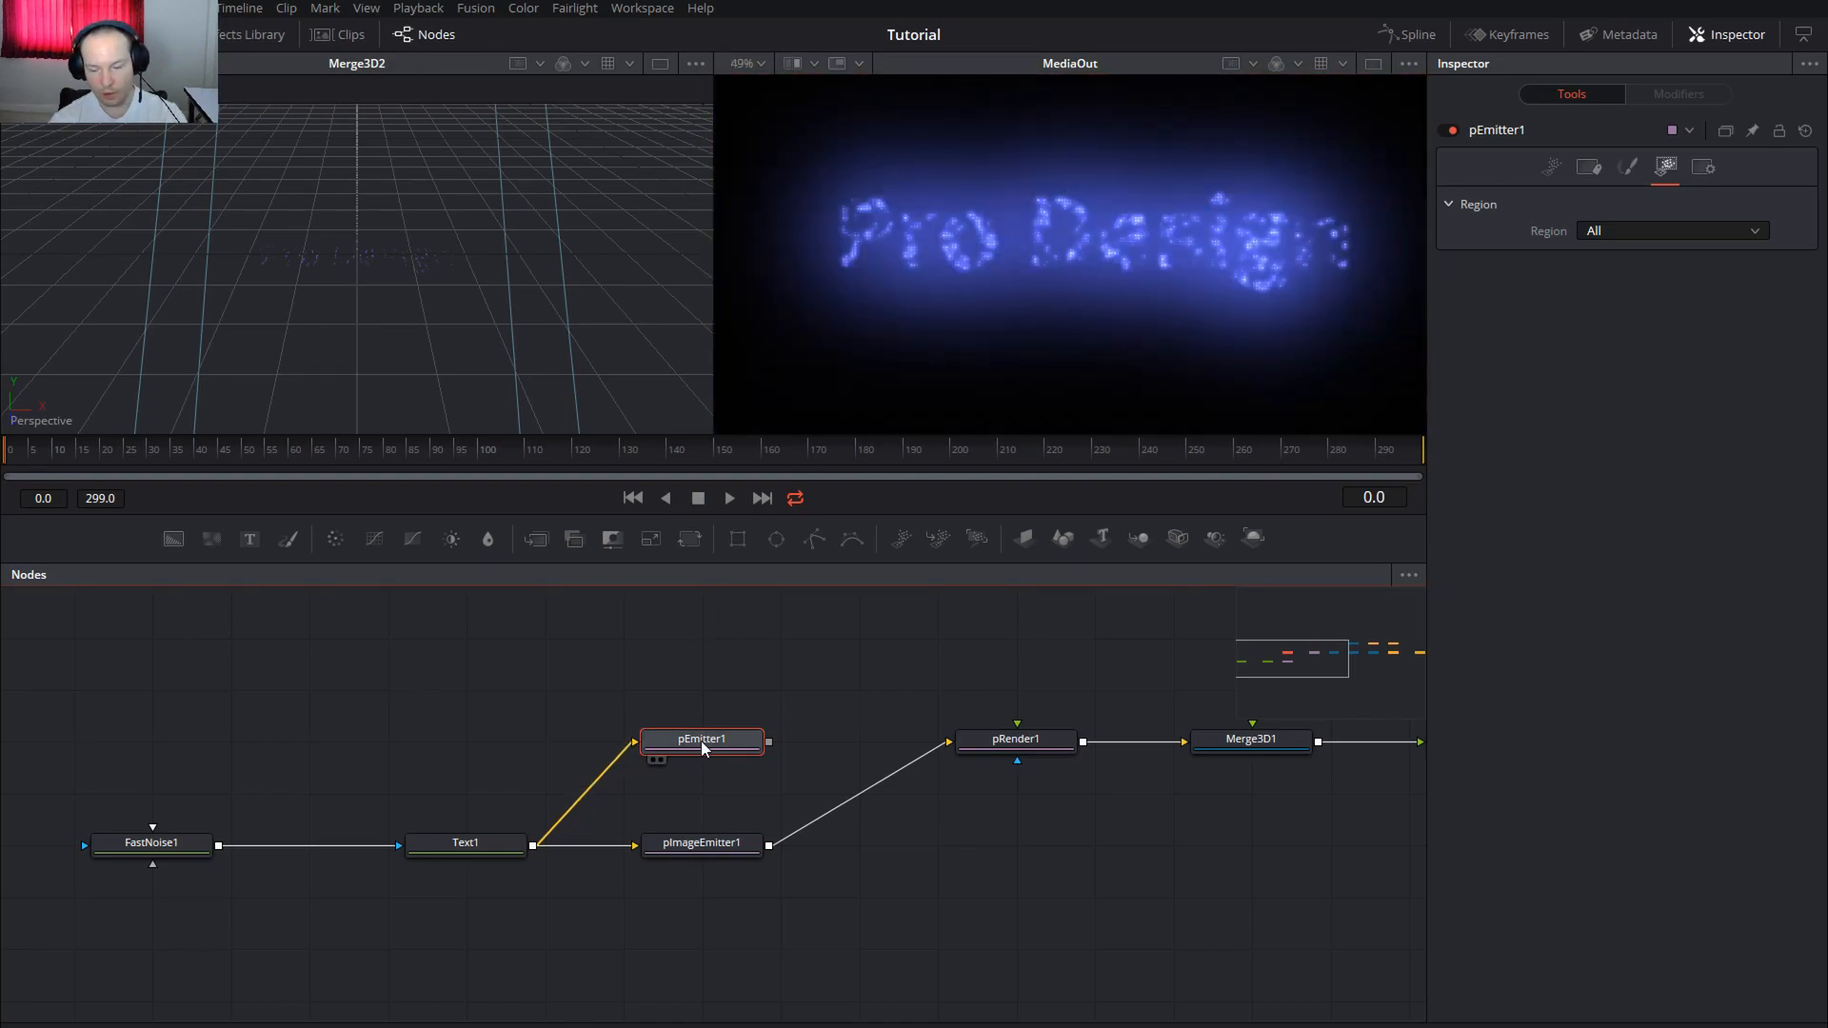
key("Delete")
left_click_drag(828, 686, 295, 671)
scroll(688, 677, "down", 3)
left_click_drag(1014, 735, 912, 775)
left_click_drag(365, 667, 1177, 743)
scroll(760, 702, "up", 2)
left_click(468, 849)
scroll(469, 849, "up", 4)
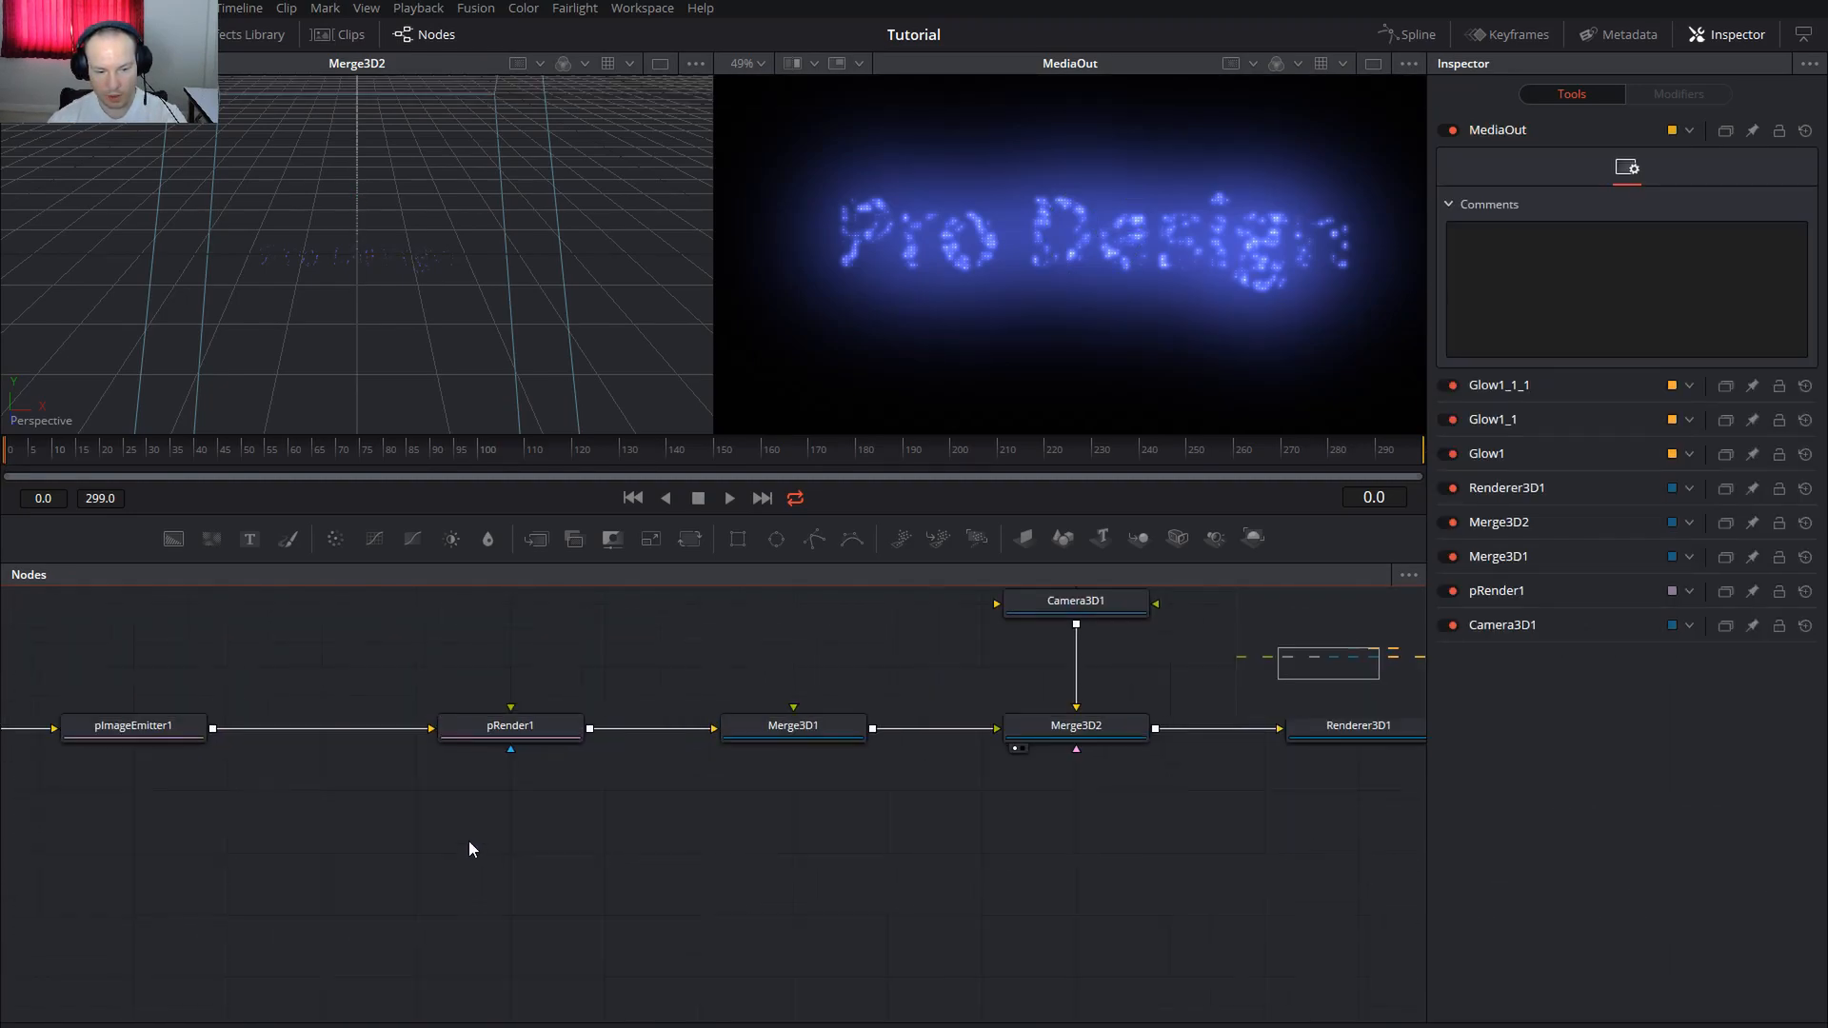
left_click_drag(723, 803, 1145, 844)
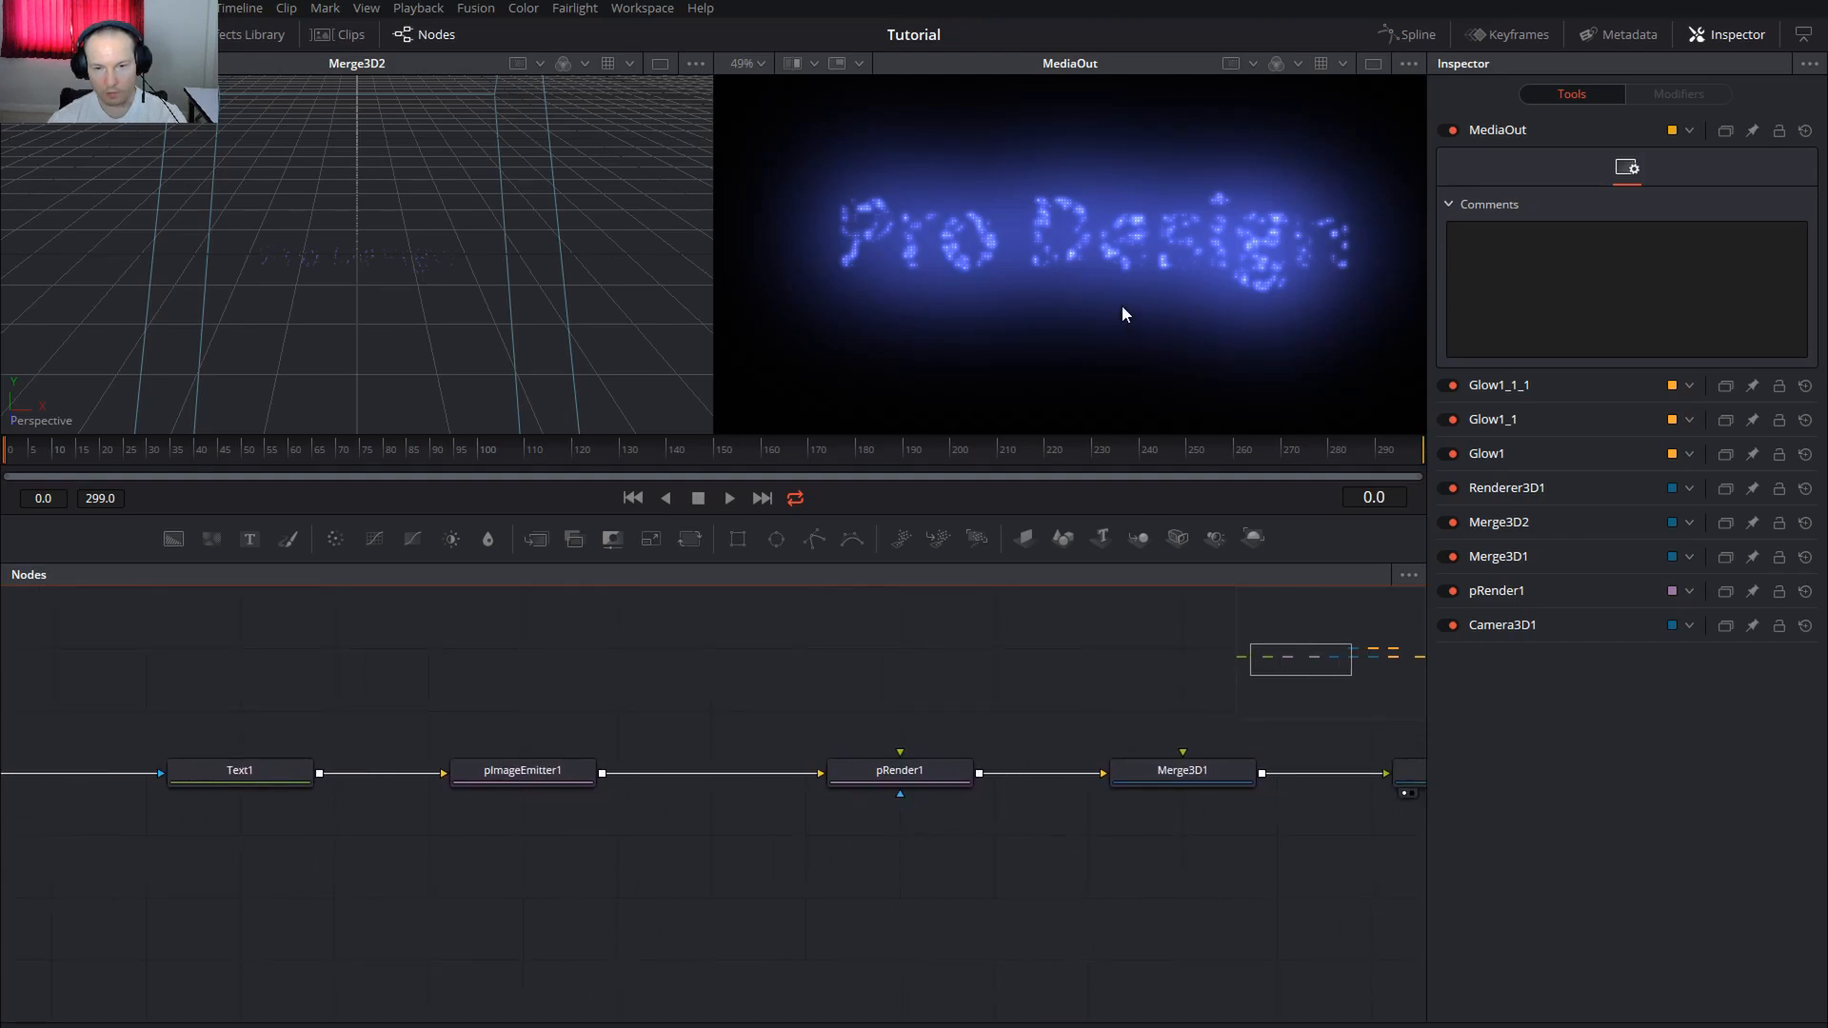
scroll(1121, 304, "down", 3)
scroll(1123, 310, "up", 1)
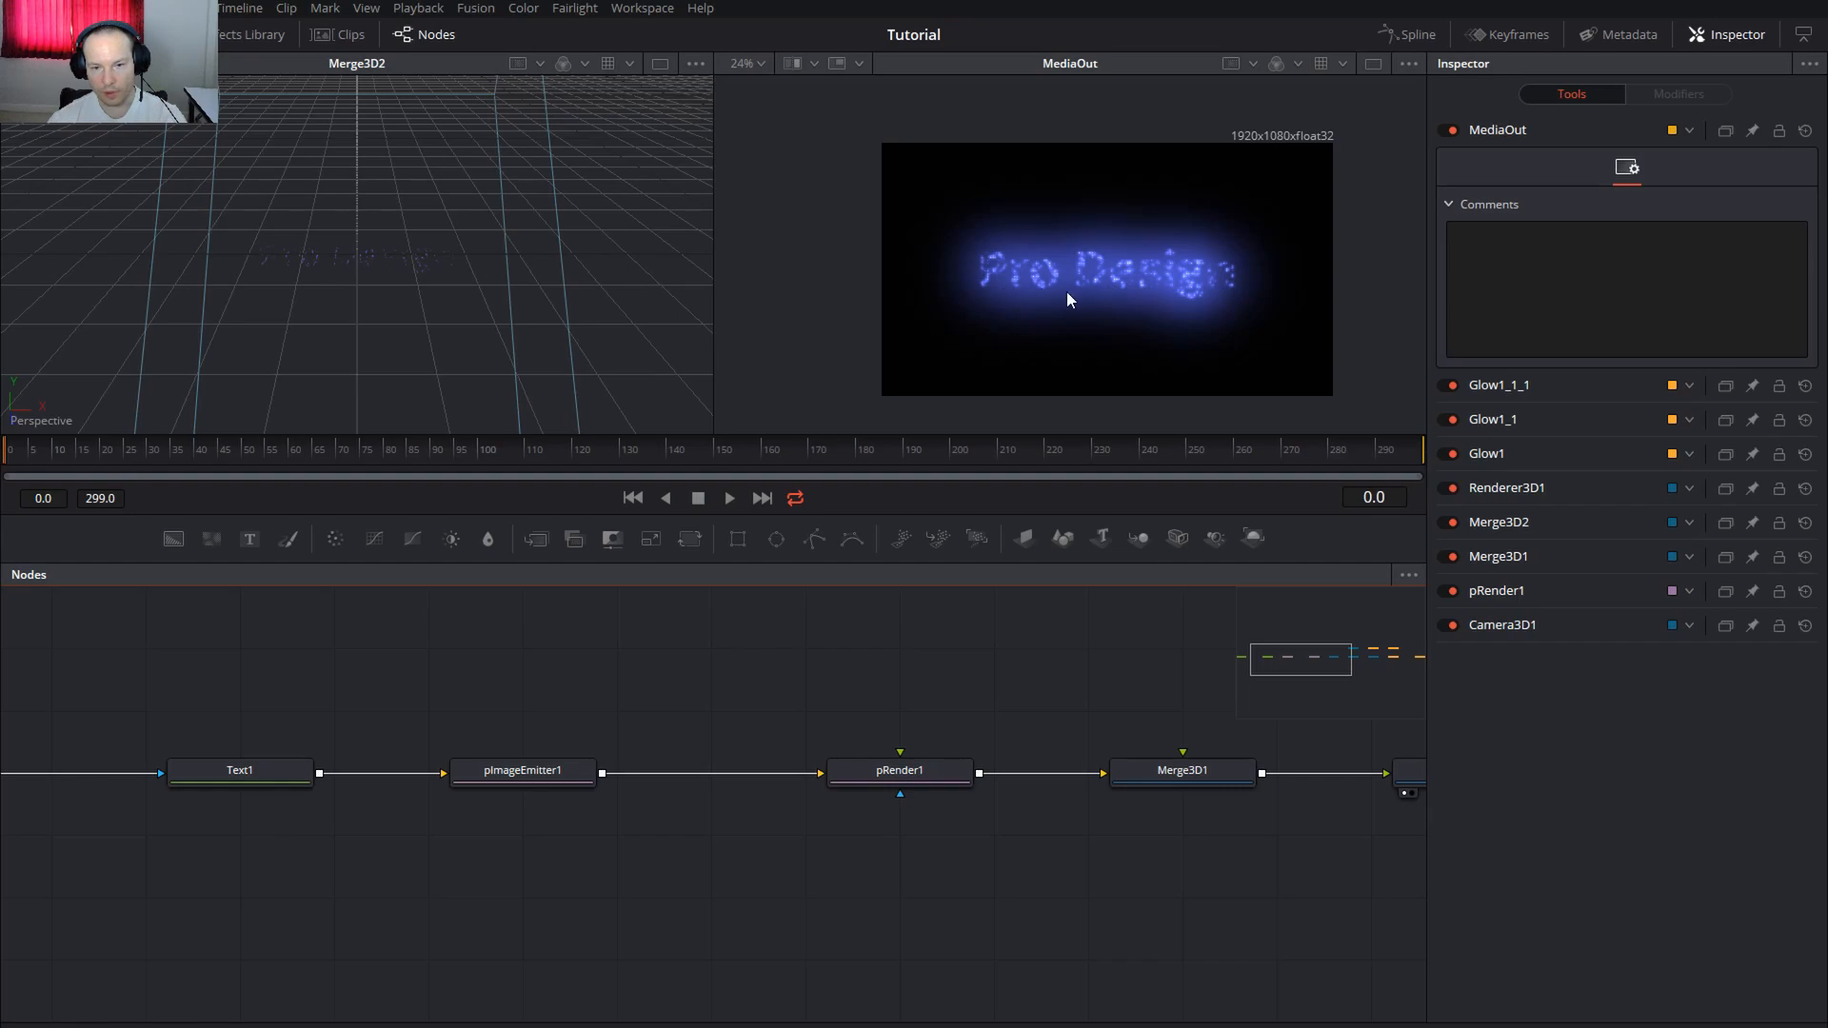
Set Merge3D1's Translation Y to 0.02
left_click(1198, 774)
left_click_drag(1193, 775, 882, 780)
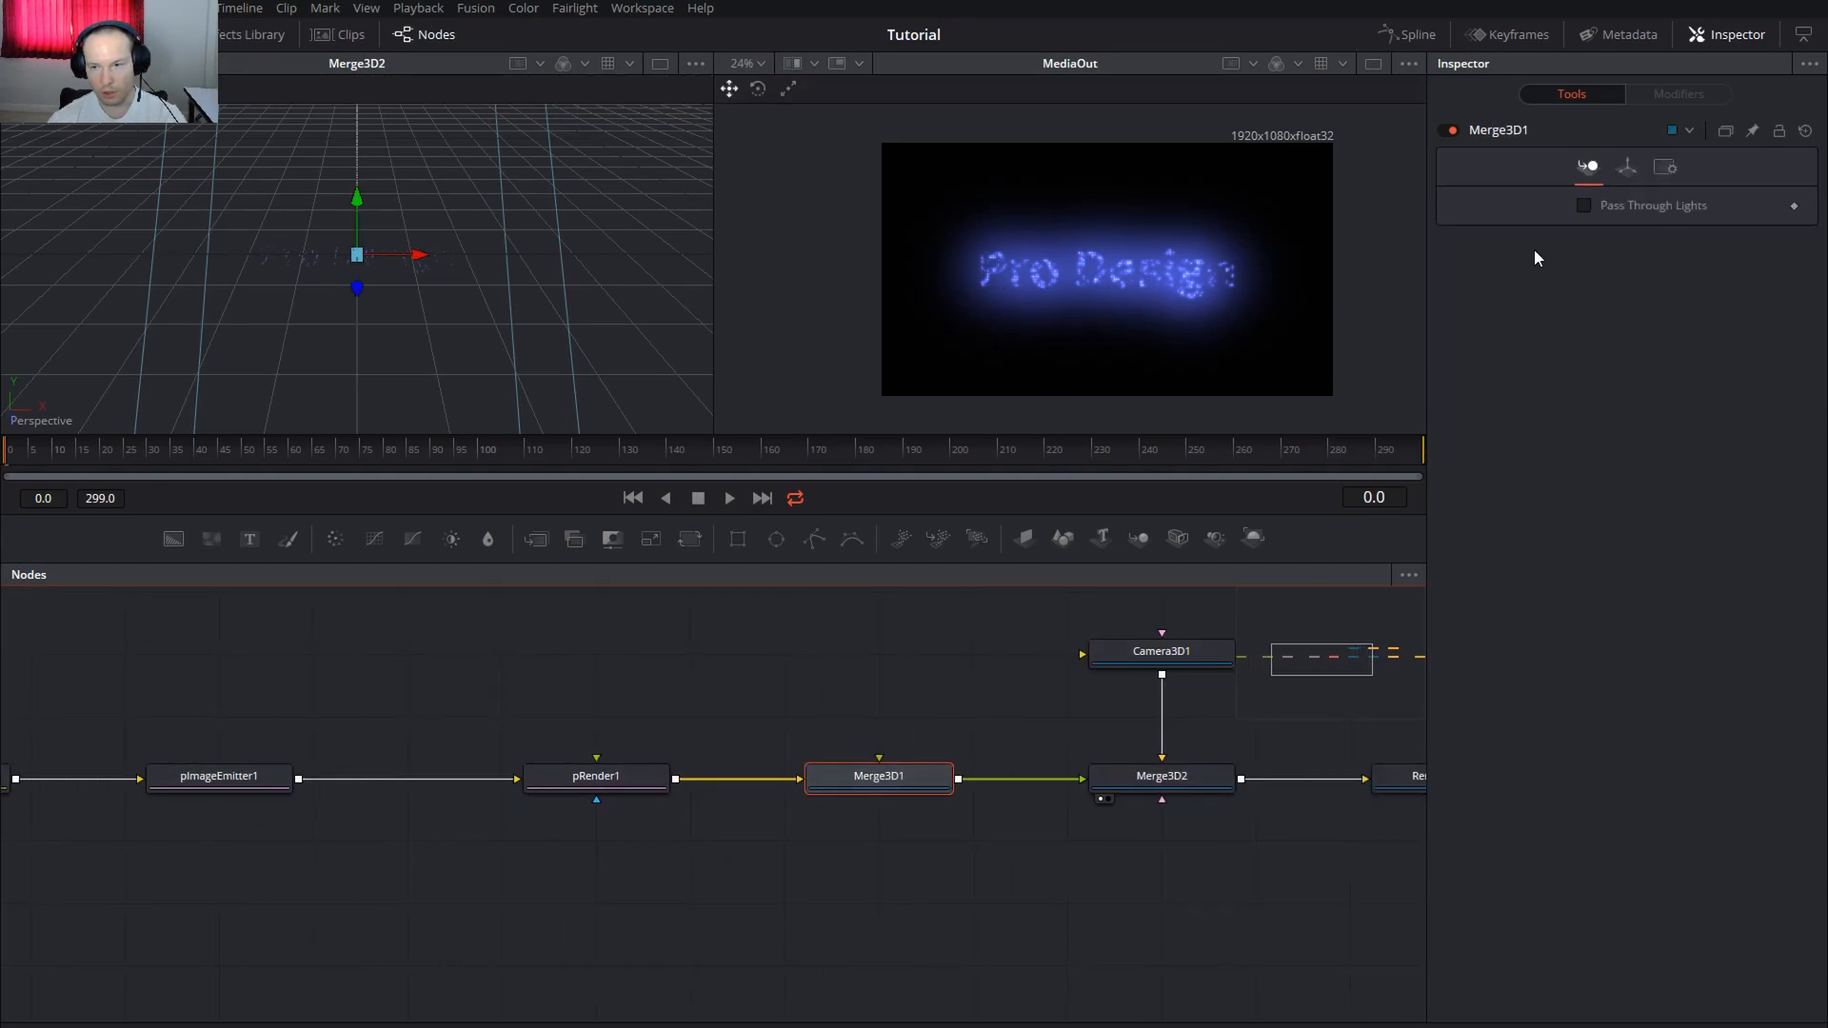
left_click(1625, 174)
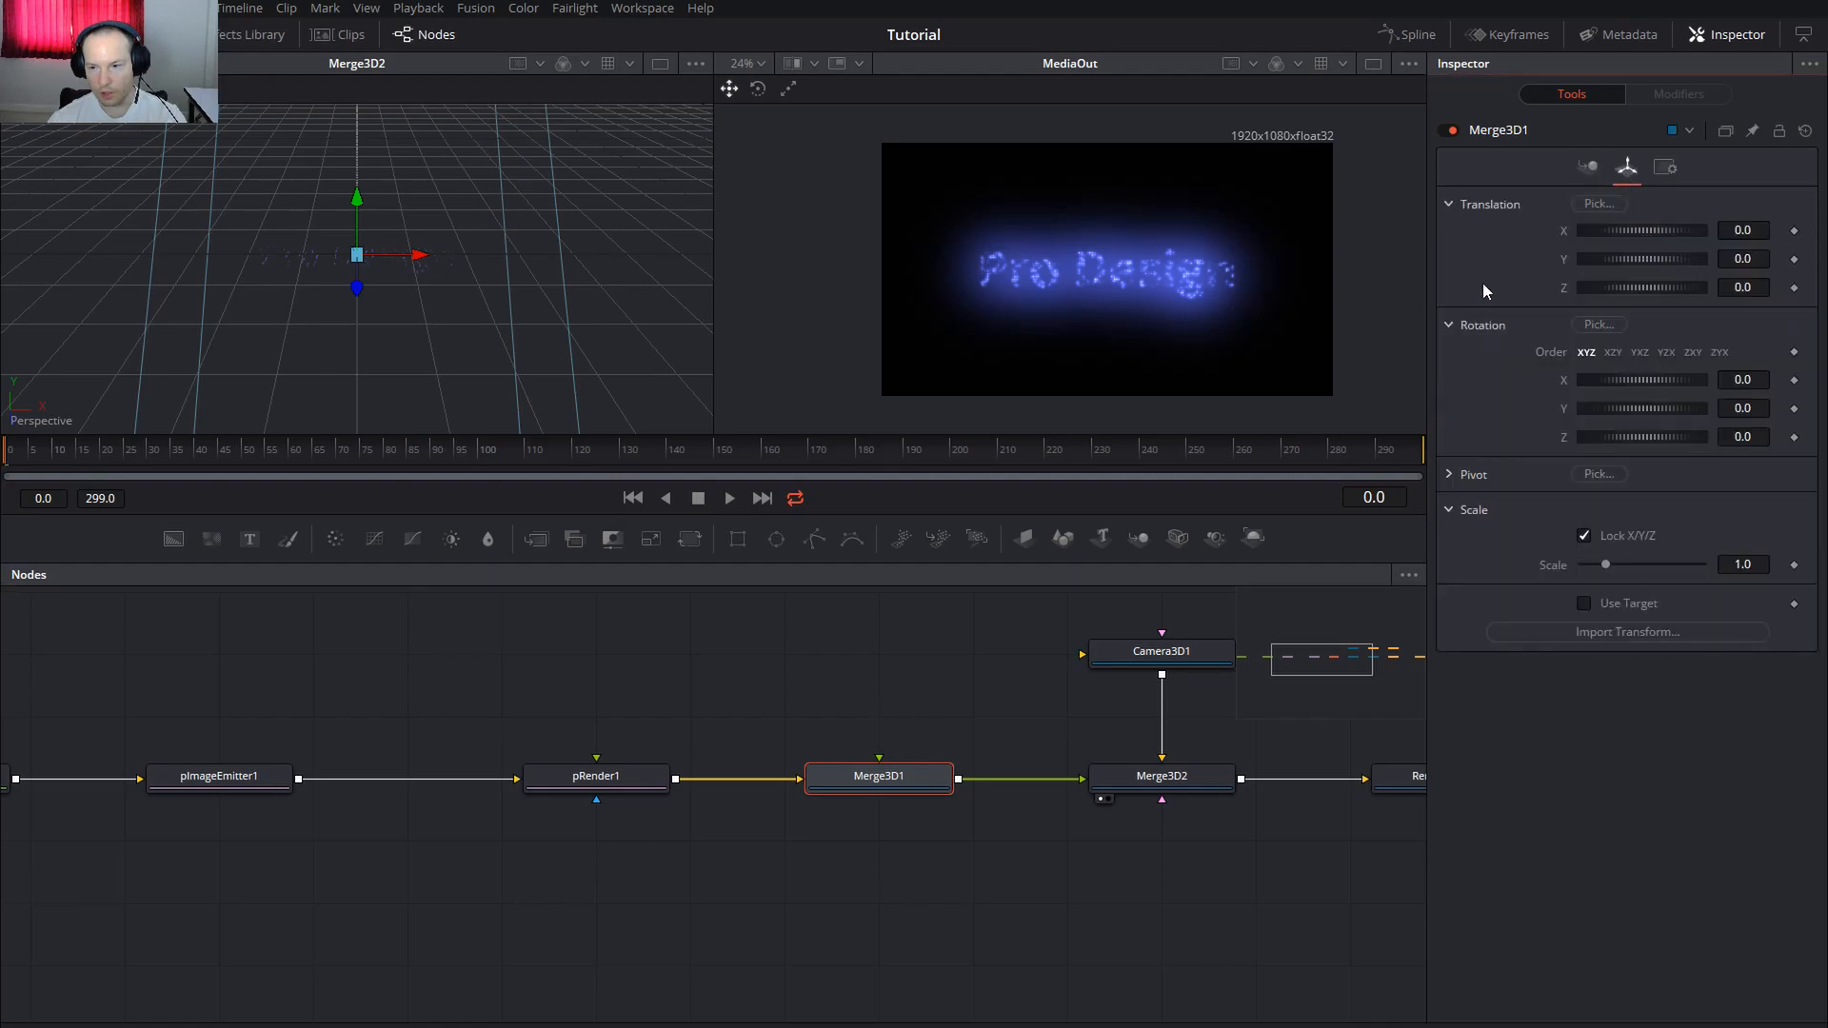
left_click(1758, 263)
type("2")
key("Tab")
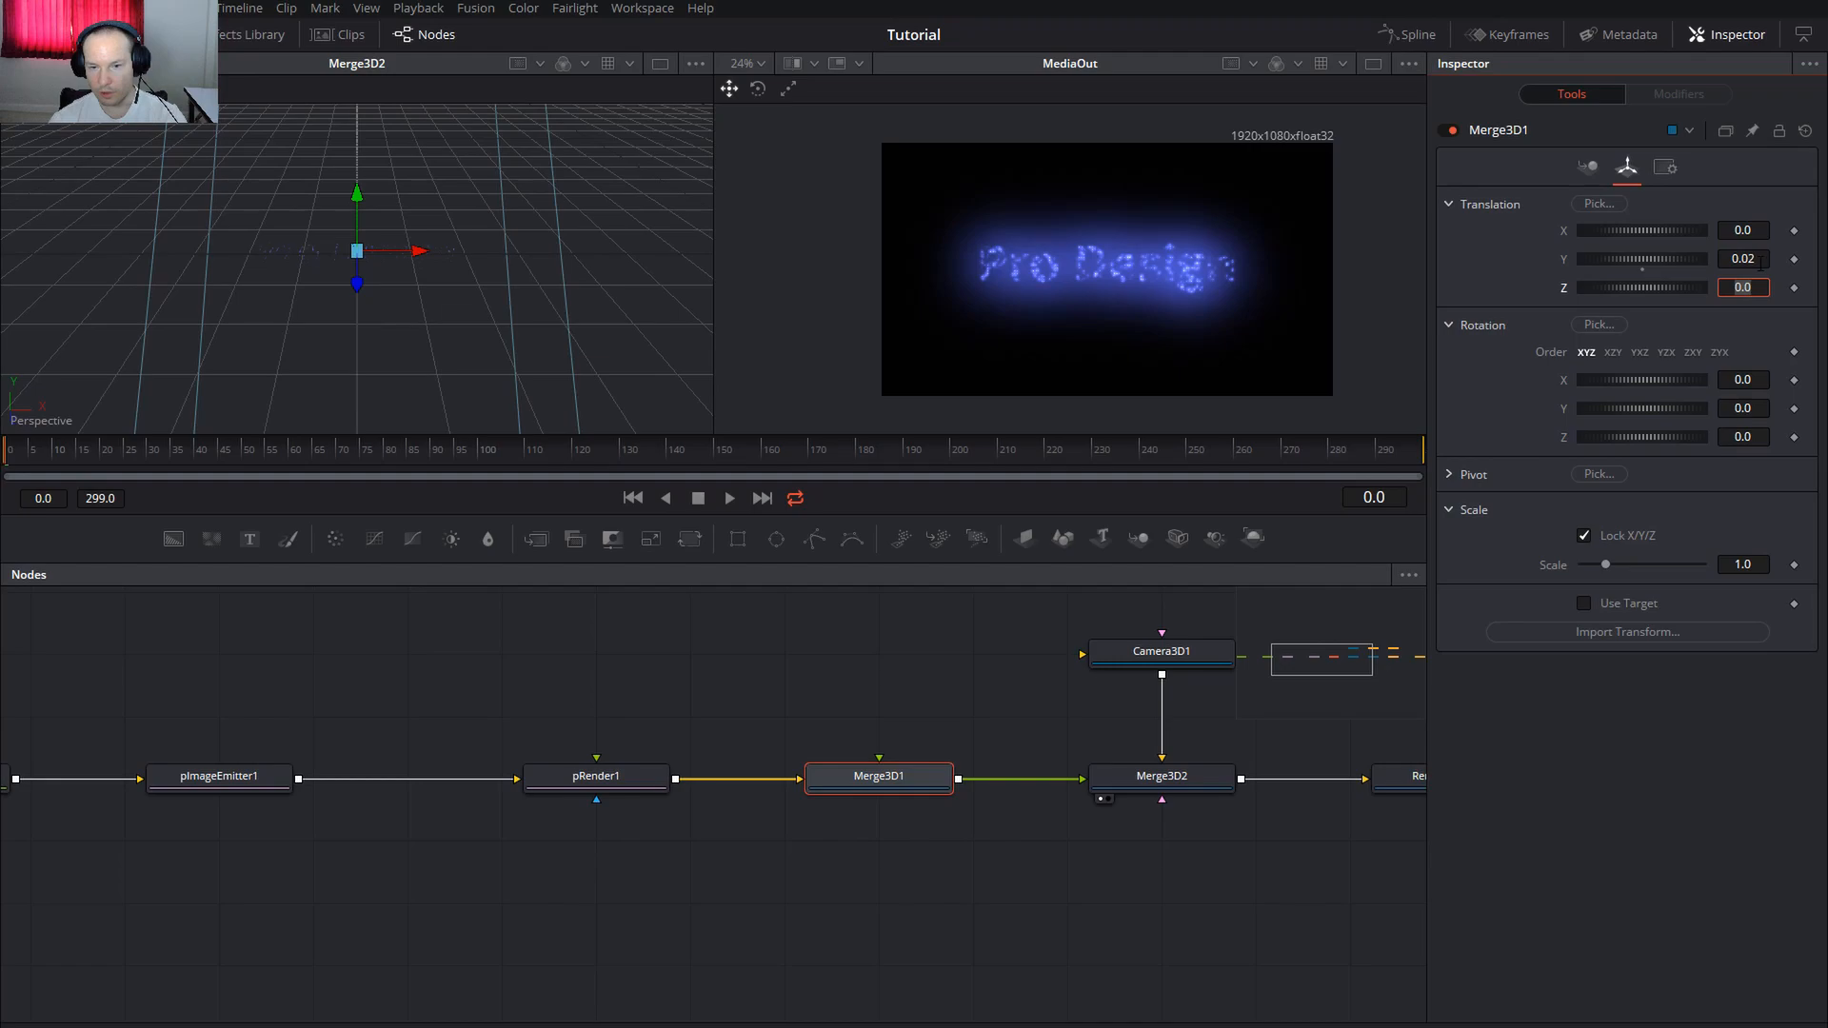
left_click(931, 659)
scroll(501, 691, "left", 5)
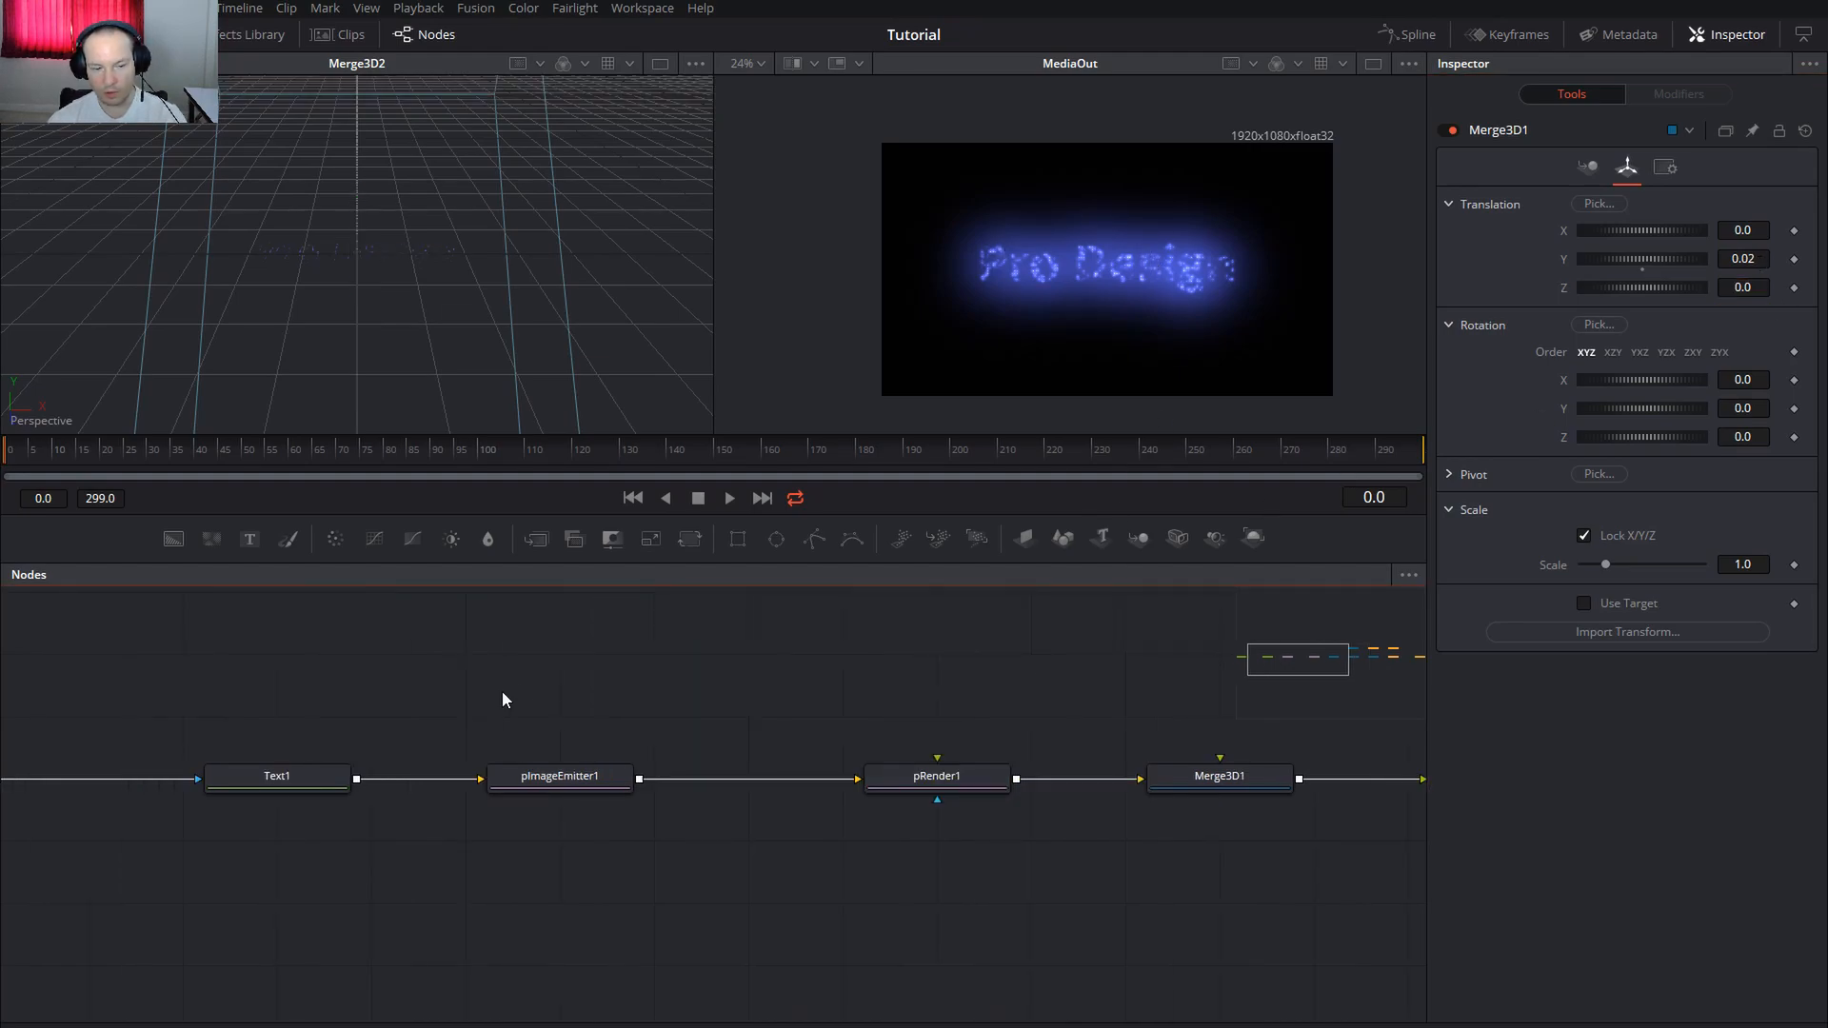
Test Text1's vertical anchor and return it to 0.0
left_click(272, 785)
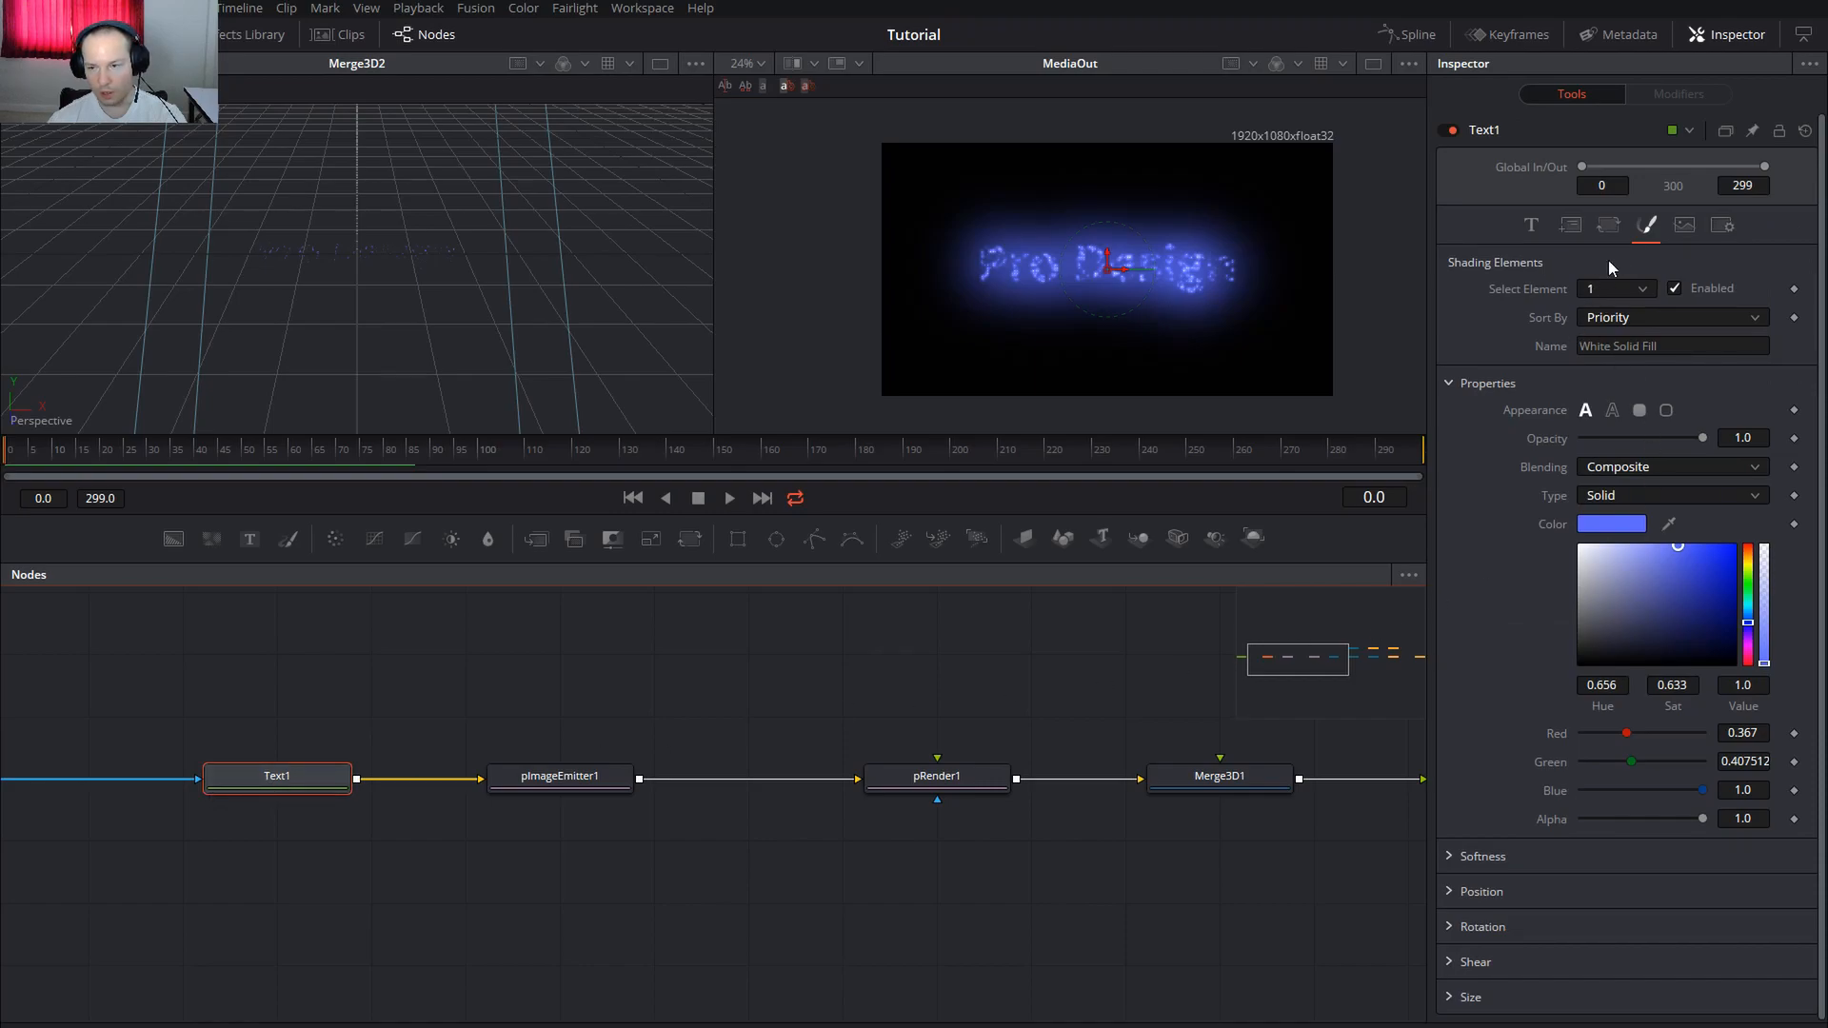
left_click(1531, 225)
mouse_move(1641, 667)
left_mouse_down()
mouse_move(1598, 677)
mouse_move(1642, 682)
left_mouse_up()
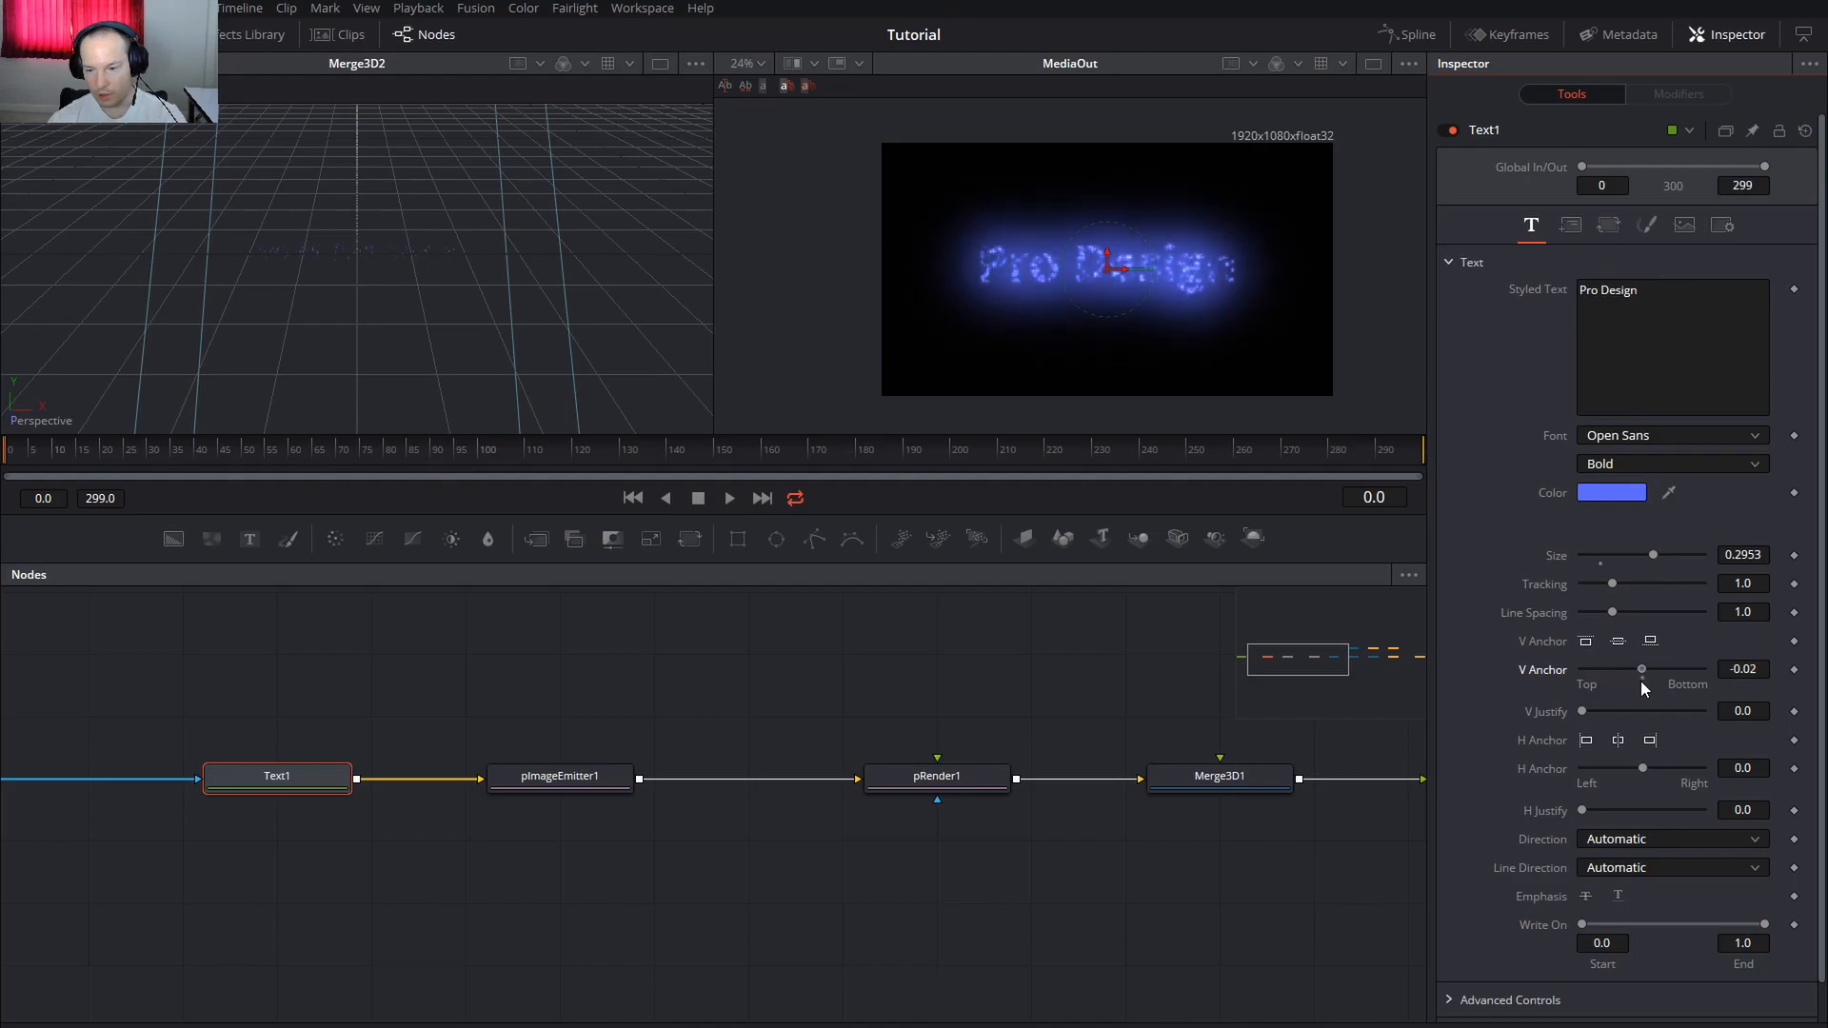
left_click_drag(1645, 674, 1643, 674)
Test Merge3D1's vertical, sideways and depth offsets, undoing or resetting each one
left_click_drag(1122, 702, 663, 667)
left_click(735, 744)
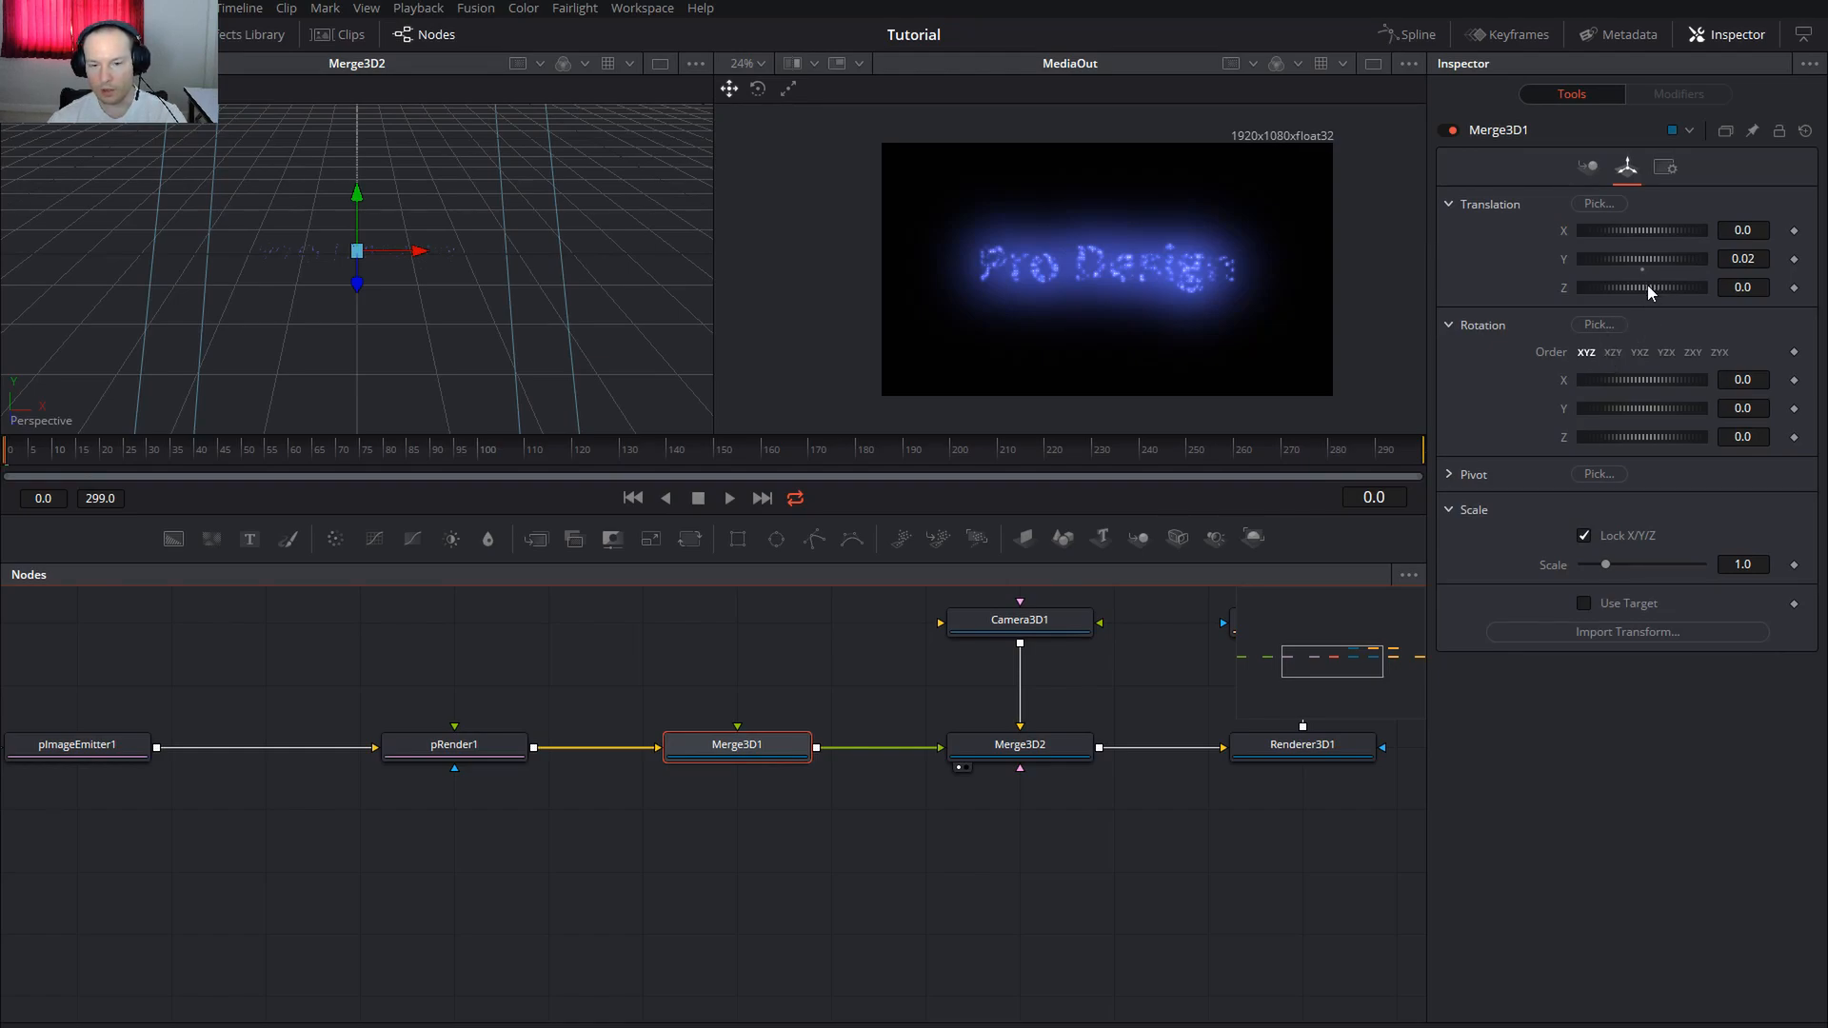
scroll(1185, 286, "up", 2)
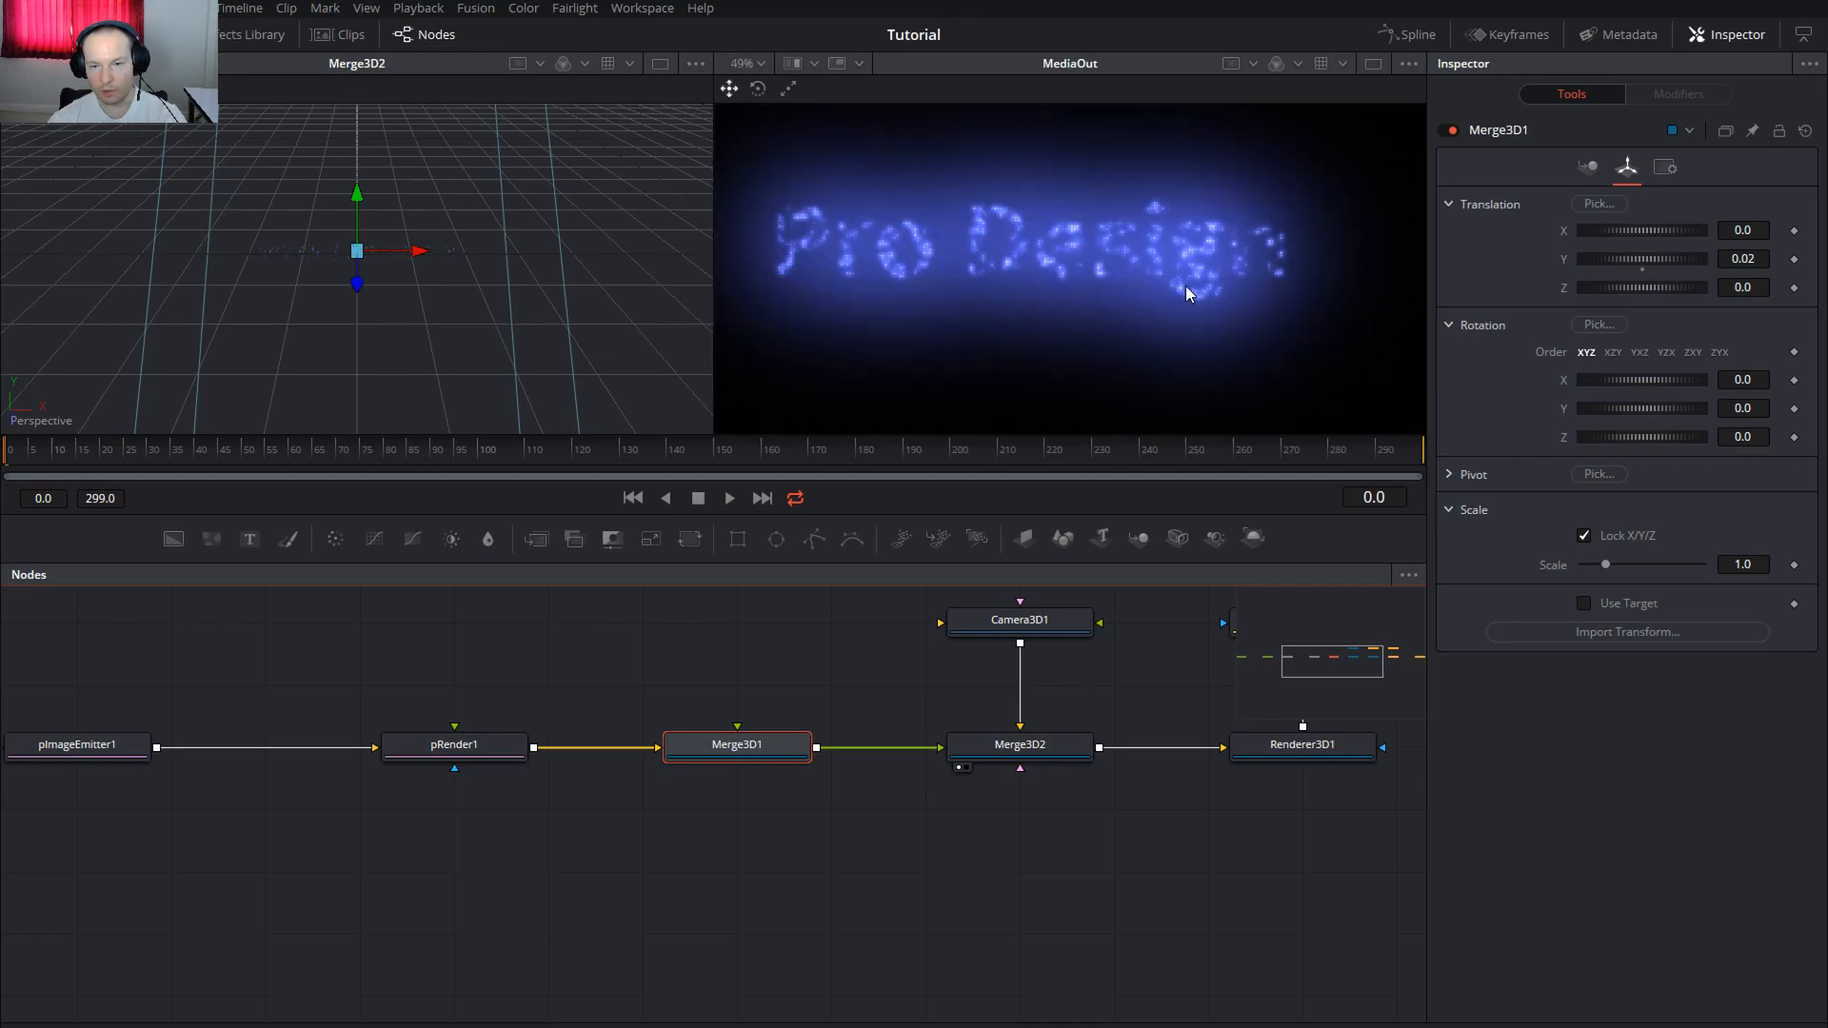
scroll(1196, 288, "down", 1)
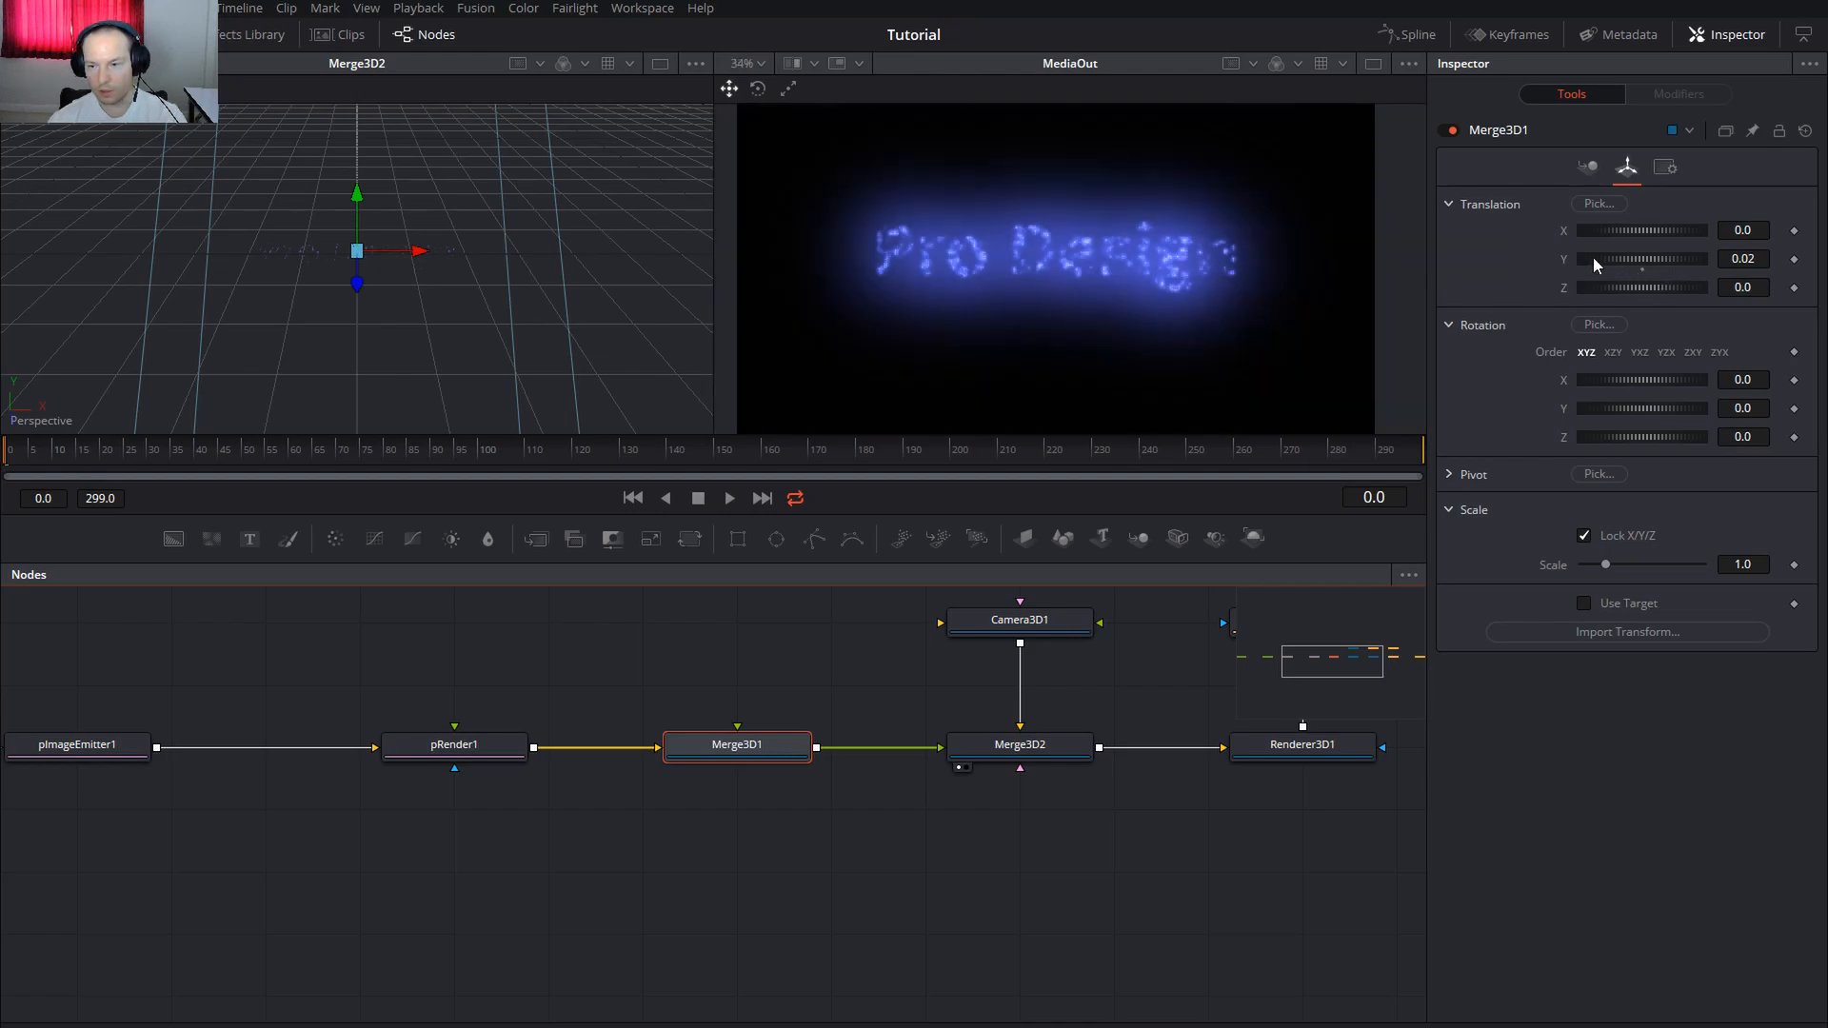
mouse_move(1666, 260)
left_mouse_down()
mouse_move(1637, 260)
mouse_move(1674, 259)
mouse_move(1659, 244)
left_mouse_up()
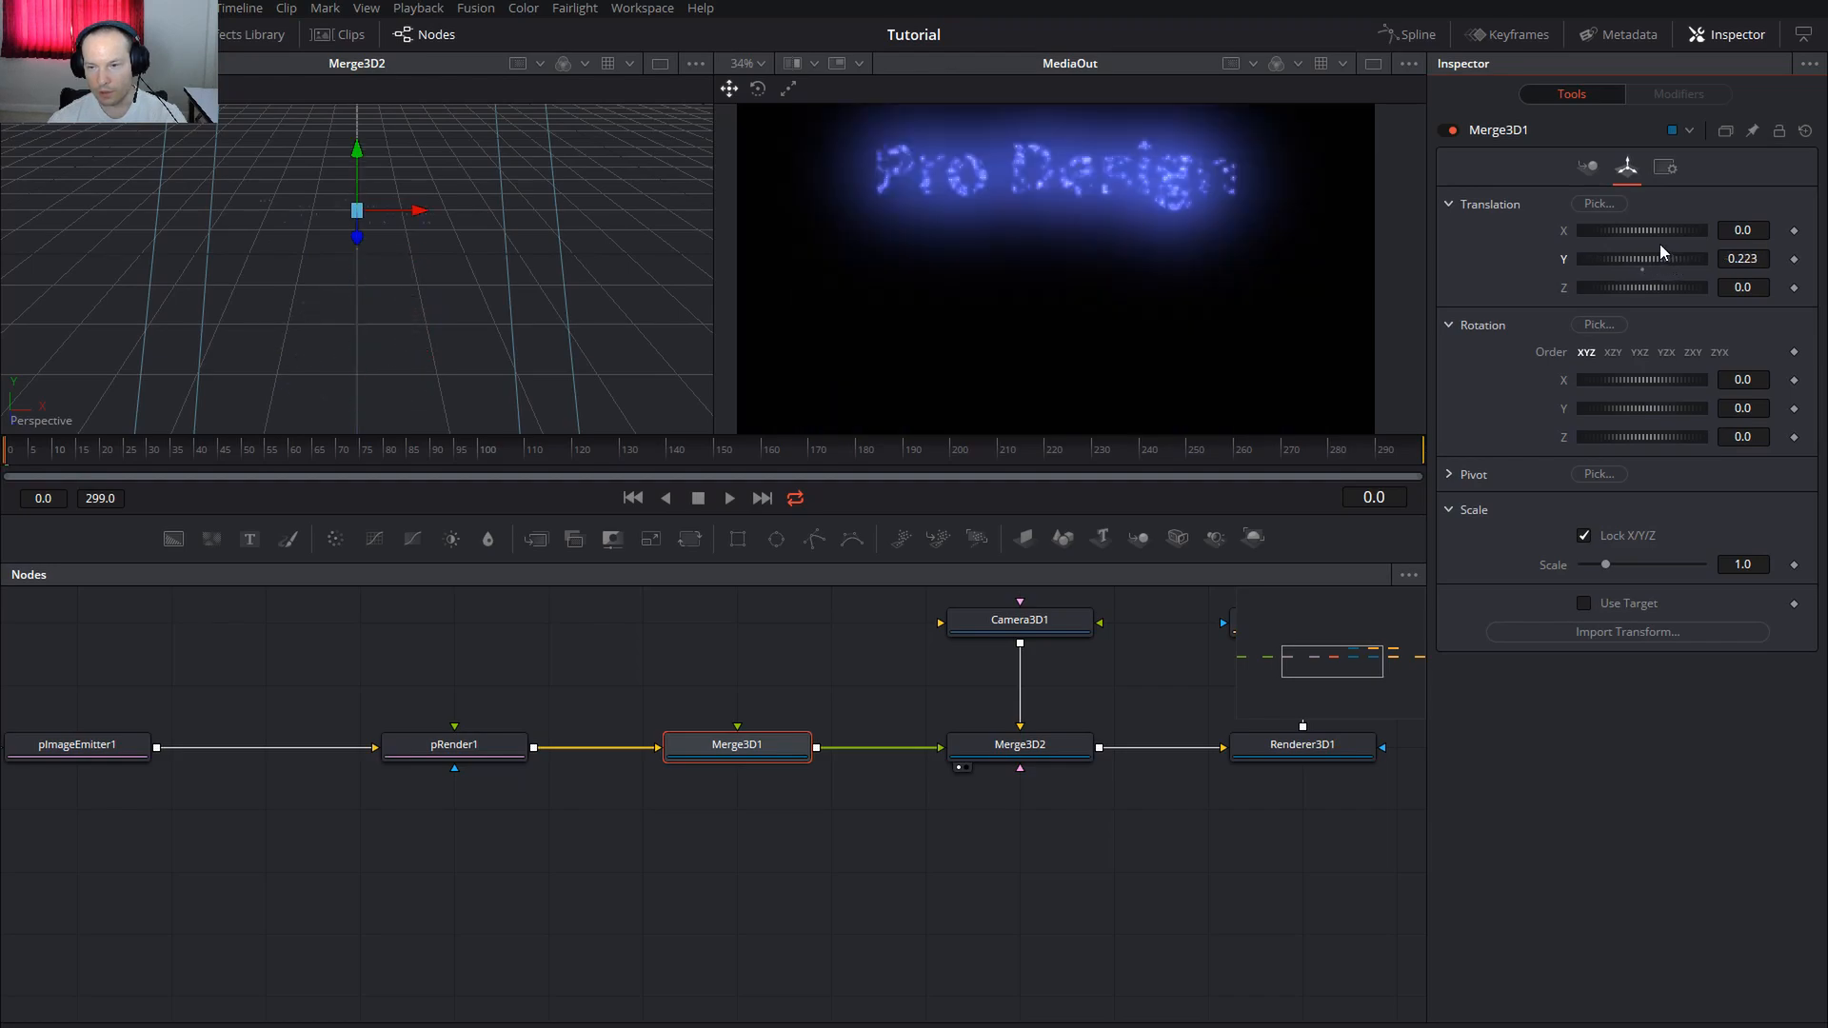
key("ctrl+z")
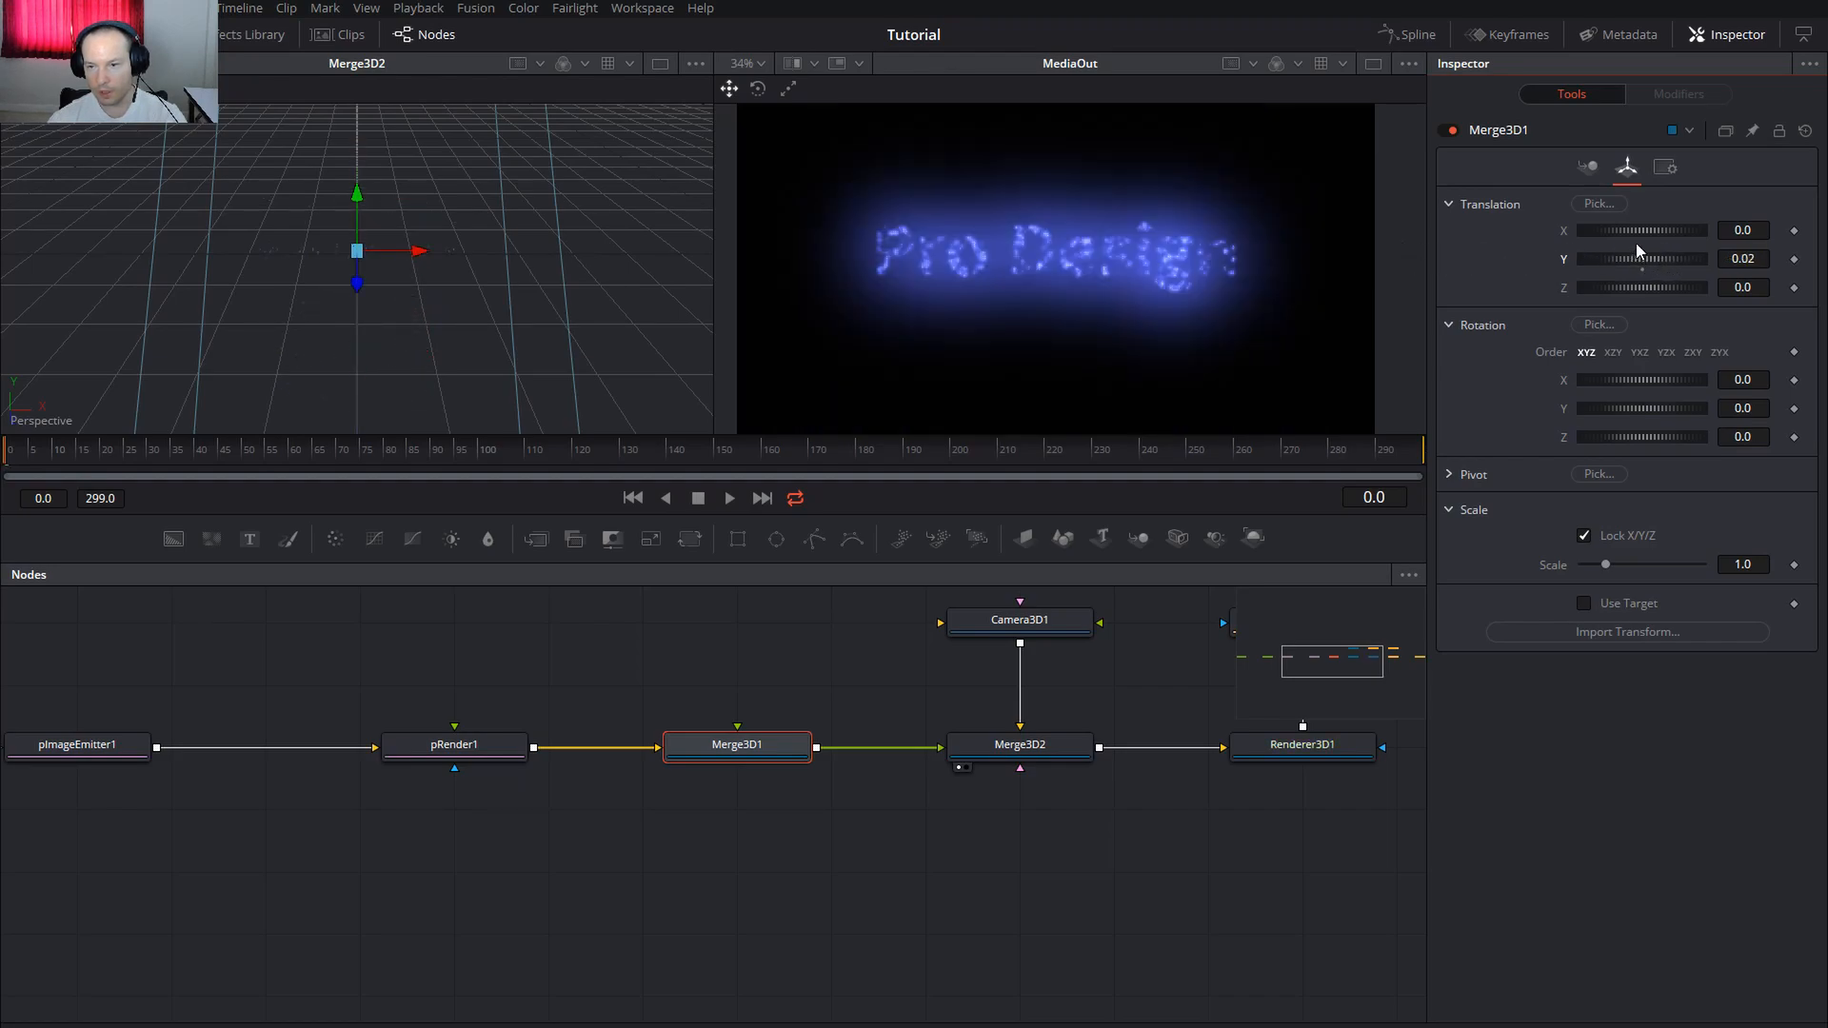
mouse_move(1670, 231)
left_mouse_down()
mouse_move(1620, 231)
mouse_move(1691, 236)
left_mouse_up()
key("ctrl+z")
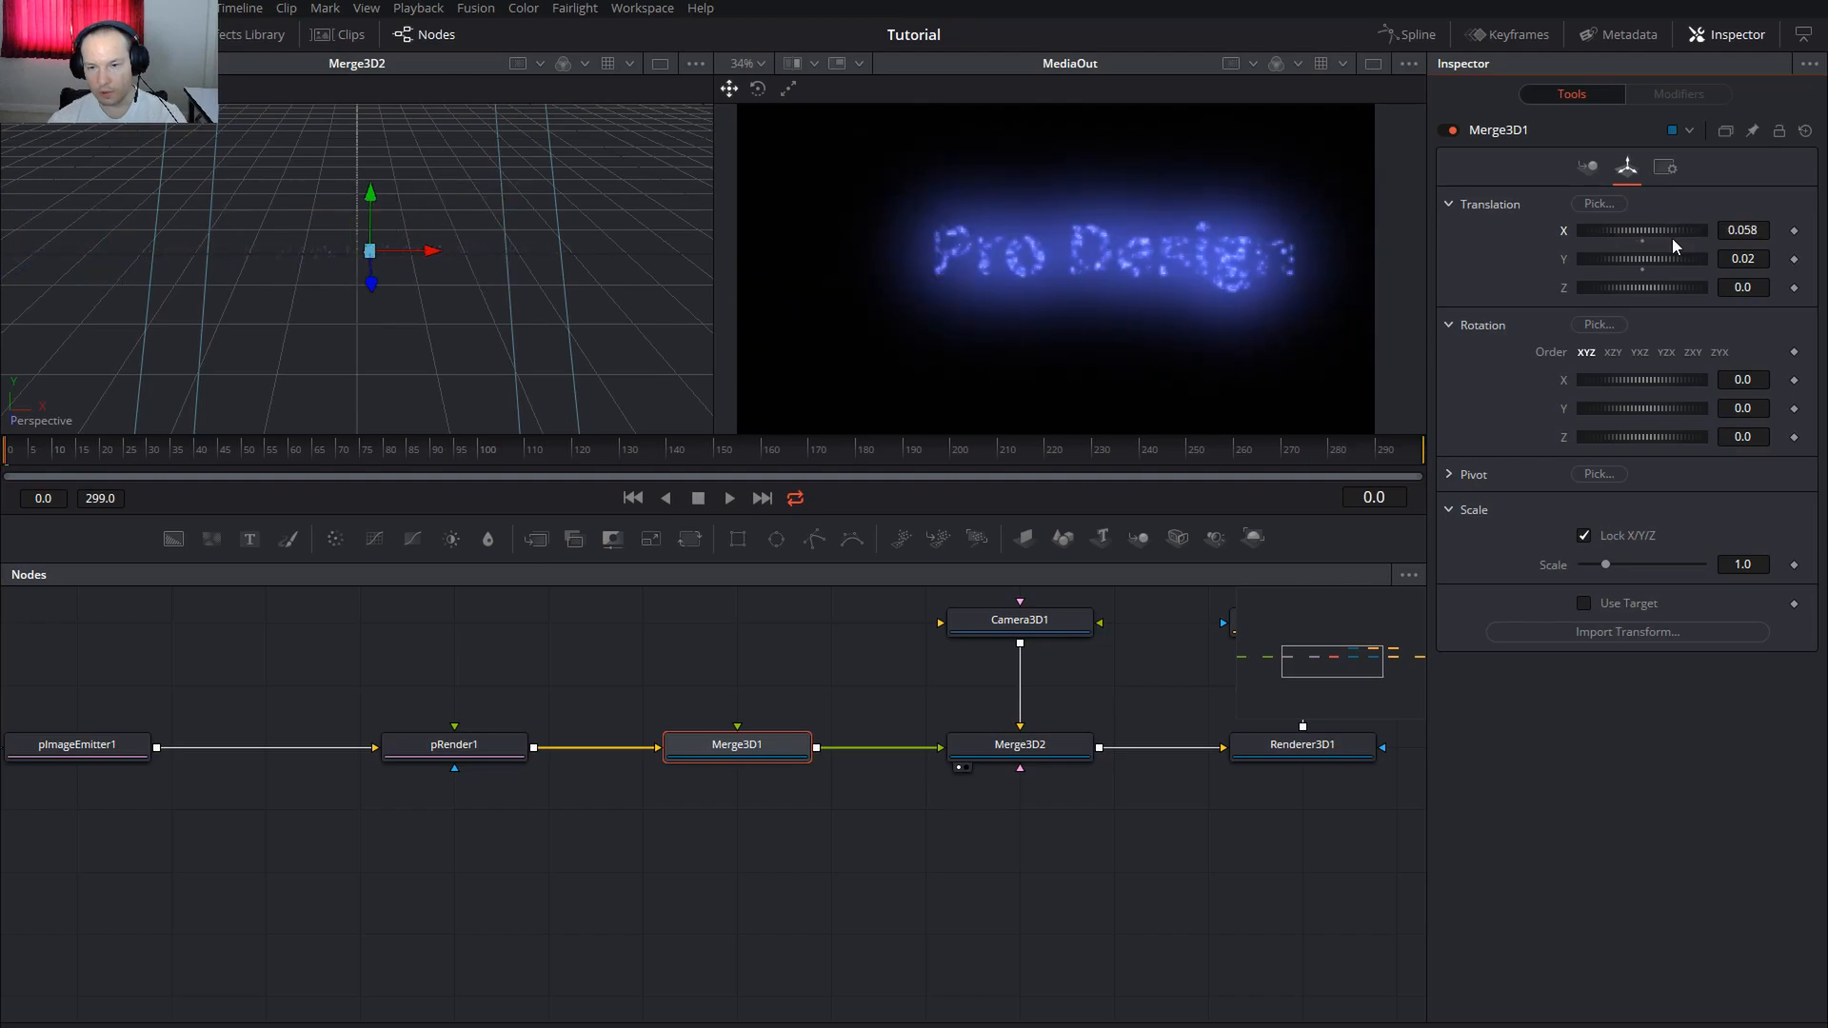
left_click_drag(1635, 290, 1652, 289)
double_click(1653, 289)
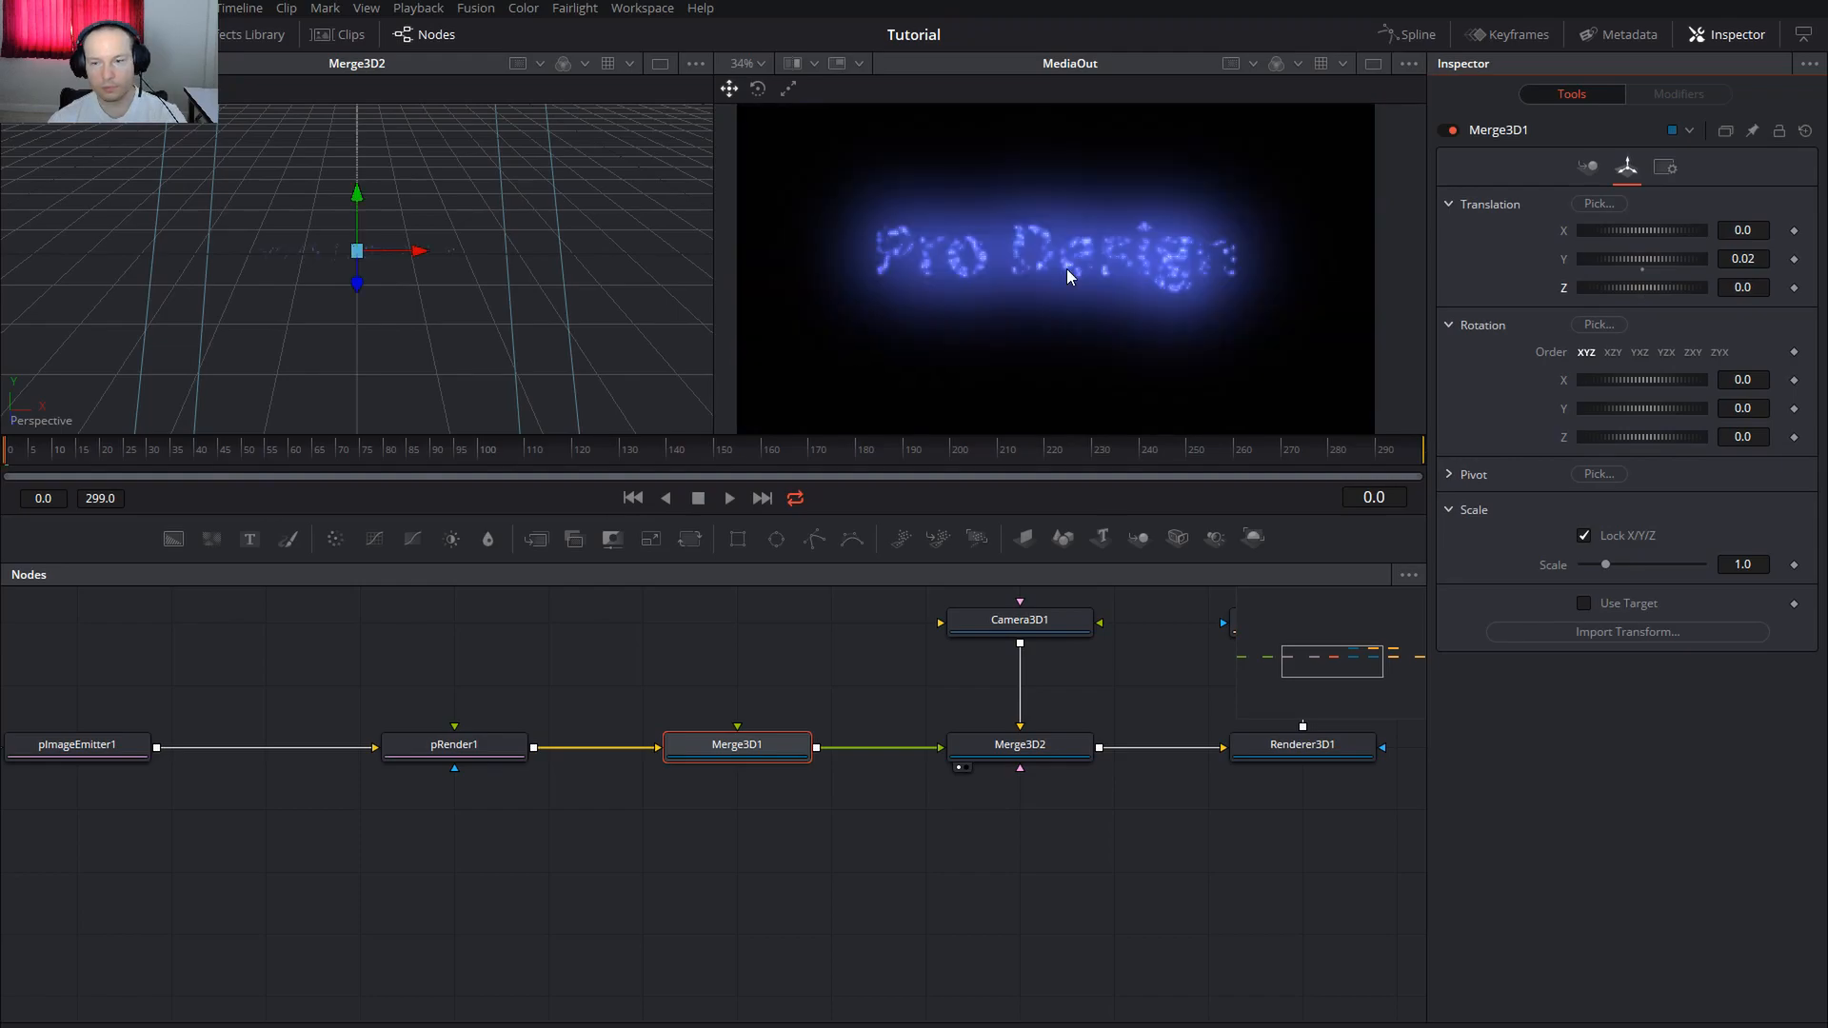
scroll(1049, 278, "down", 2)
left_click_drag(1100, 259, 1043, 284)
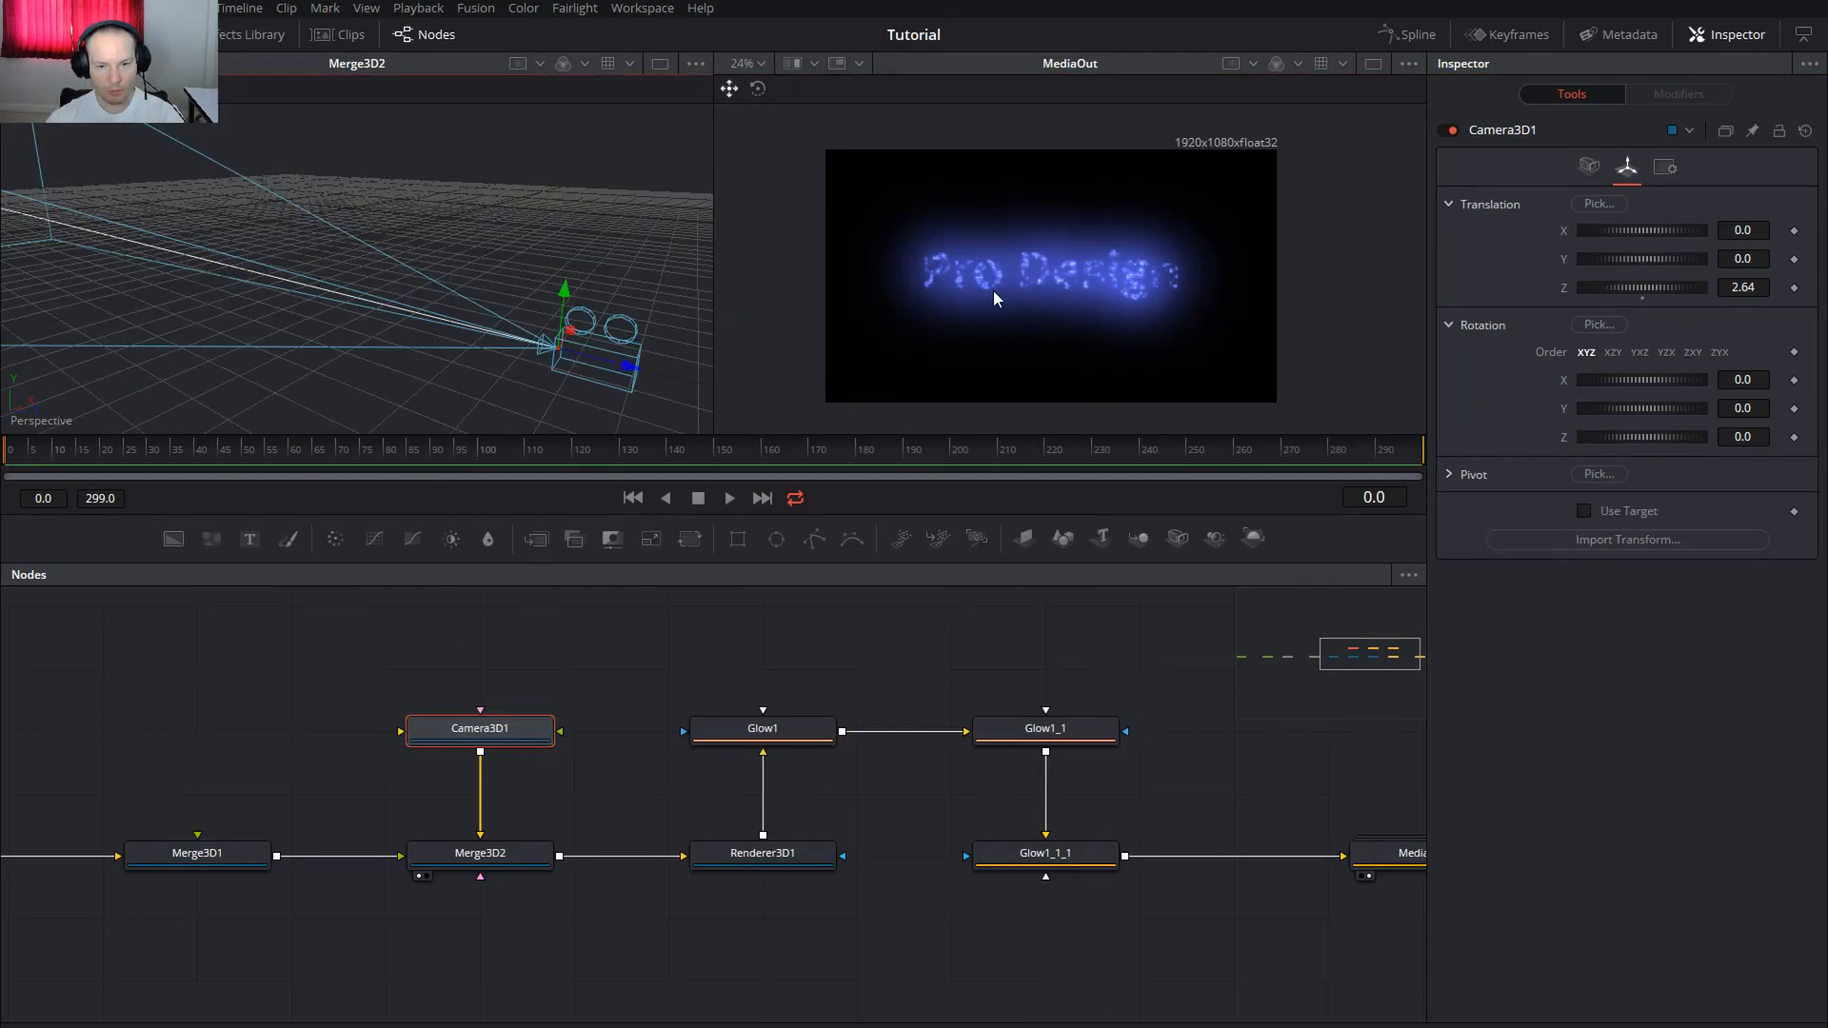
Disconnect Camera3D1 from Merge3D2, reconnect it, and orbit the 3D view
left_click_drag(485, 830, 539, 814)
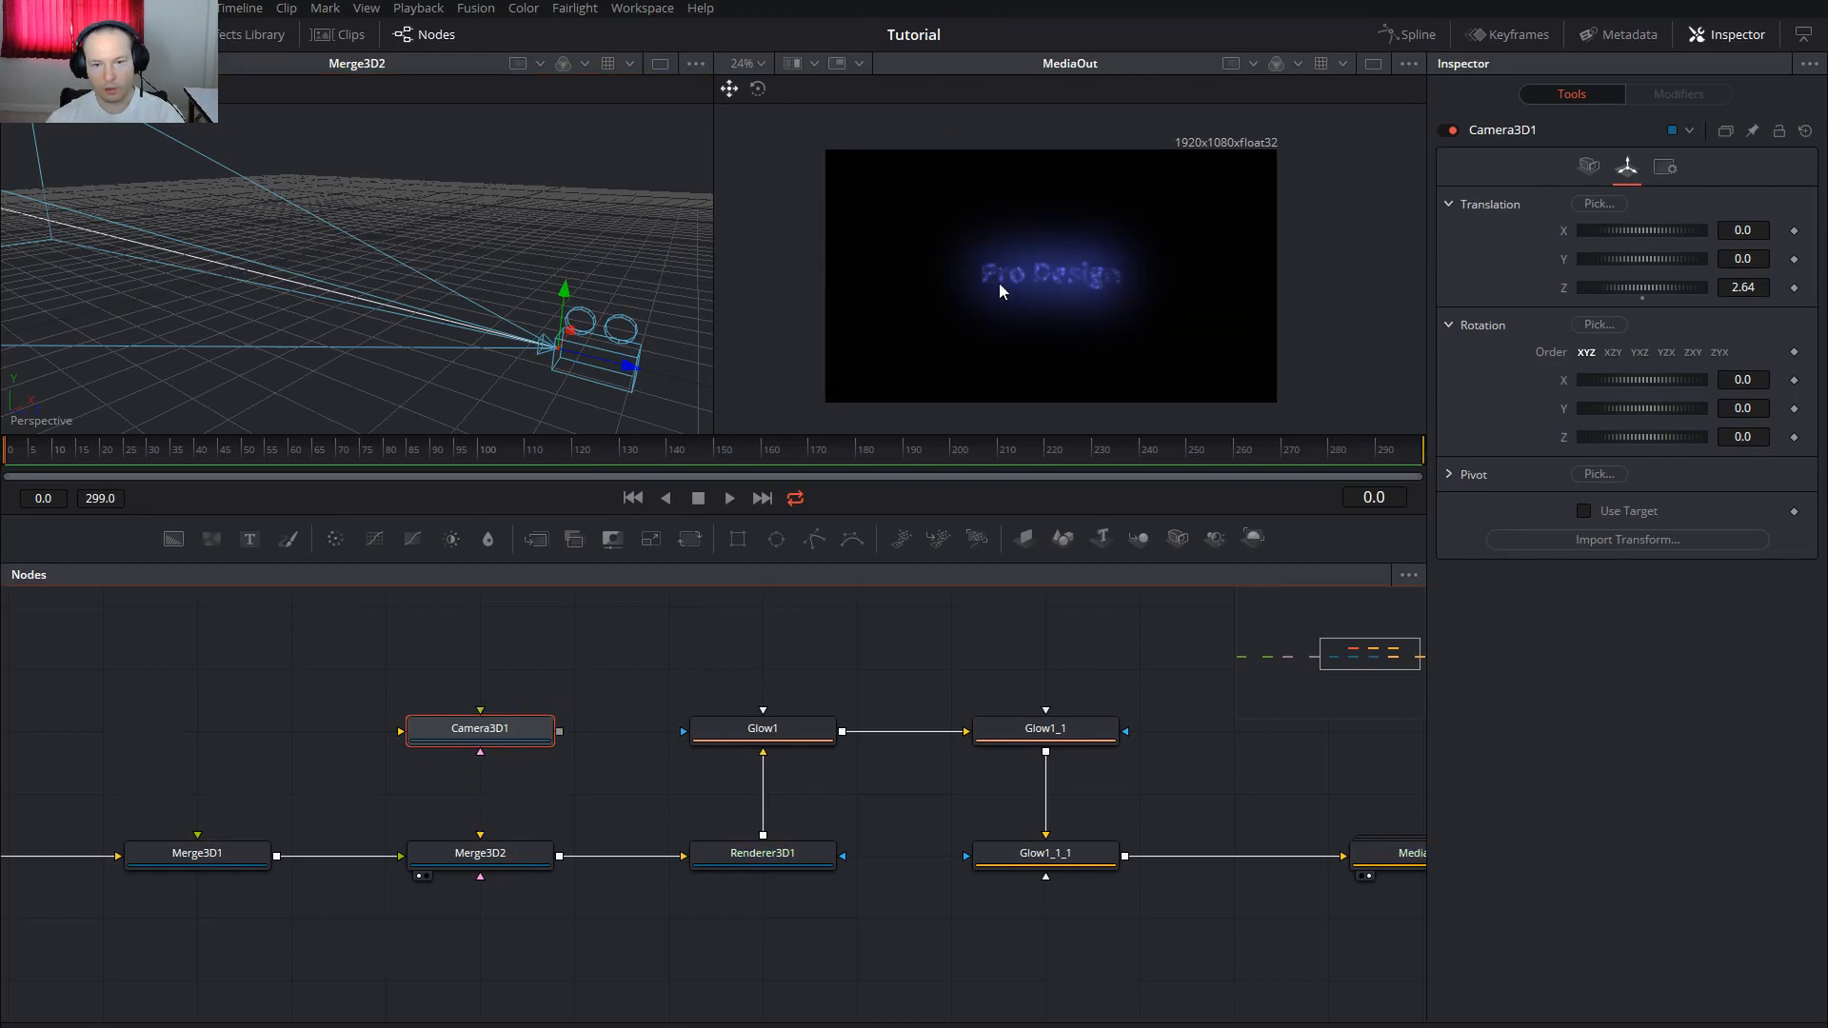
left_click_drag(559, 731, 479, 868)
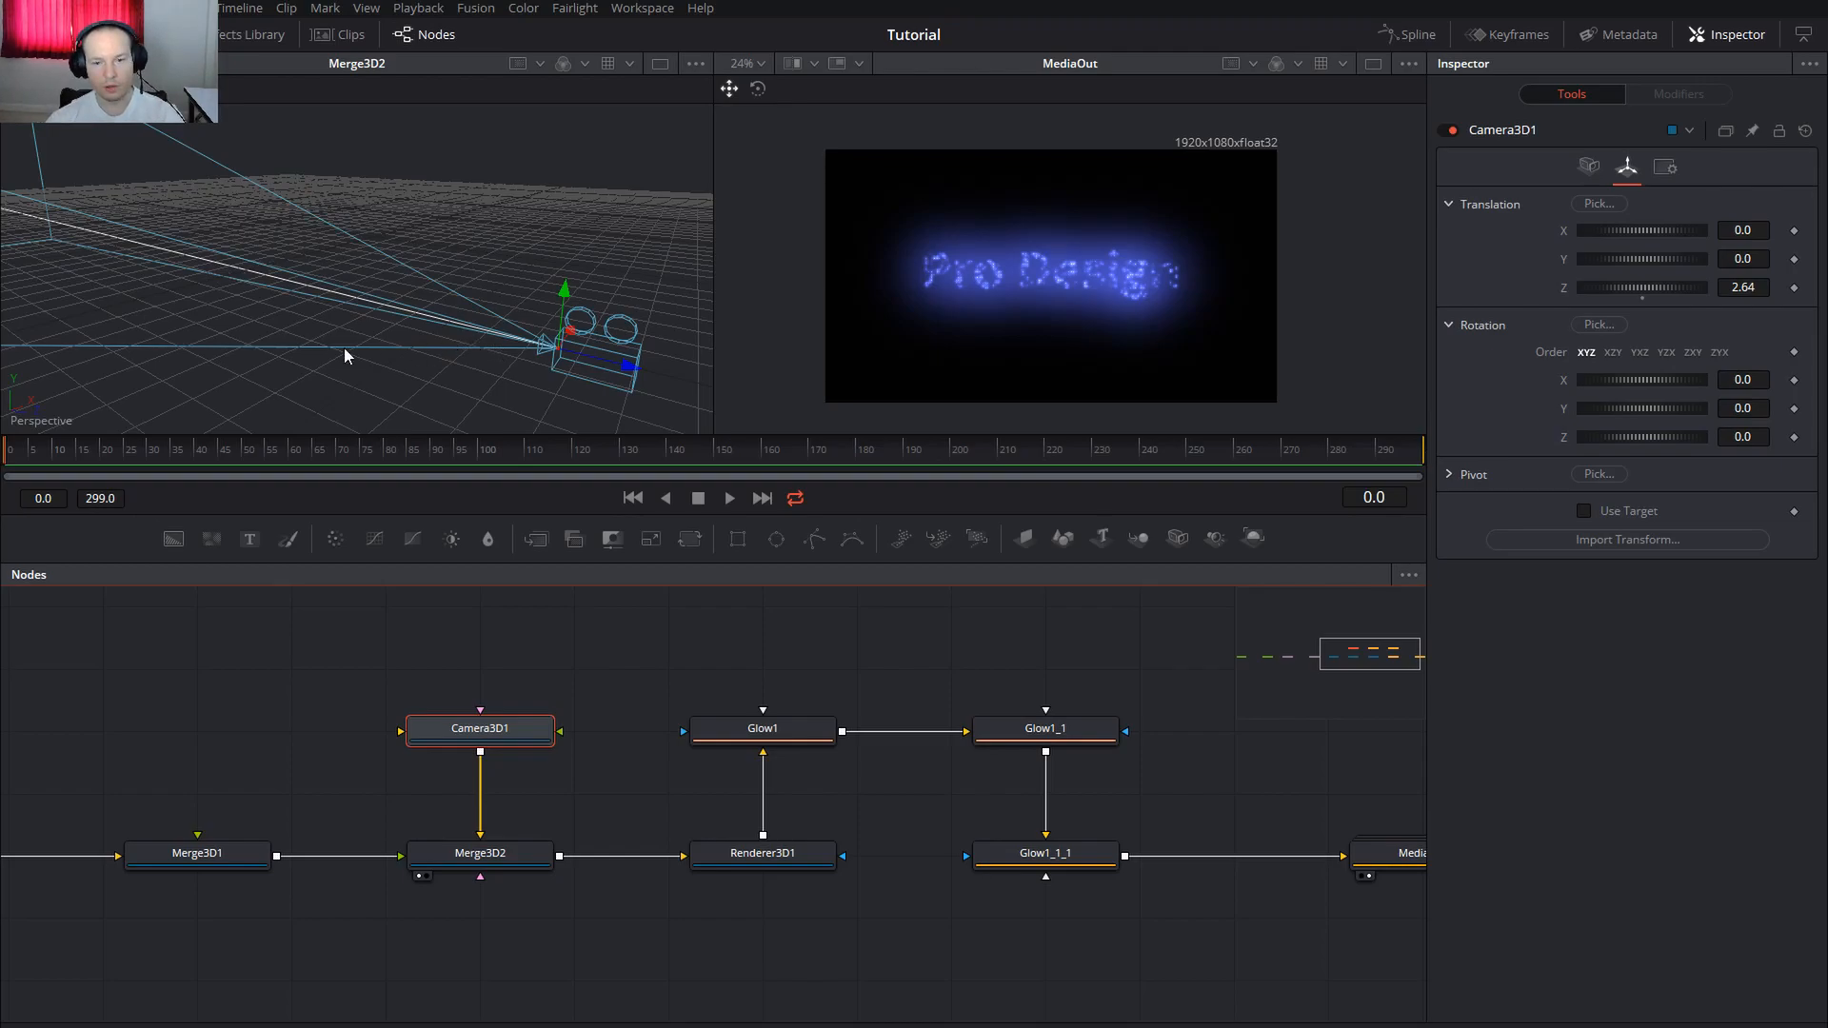
left_click_drag(533, 351, 488, 343)
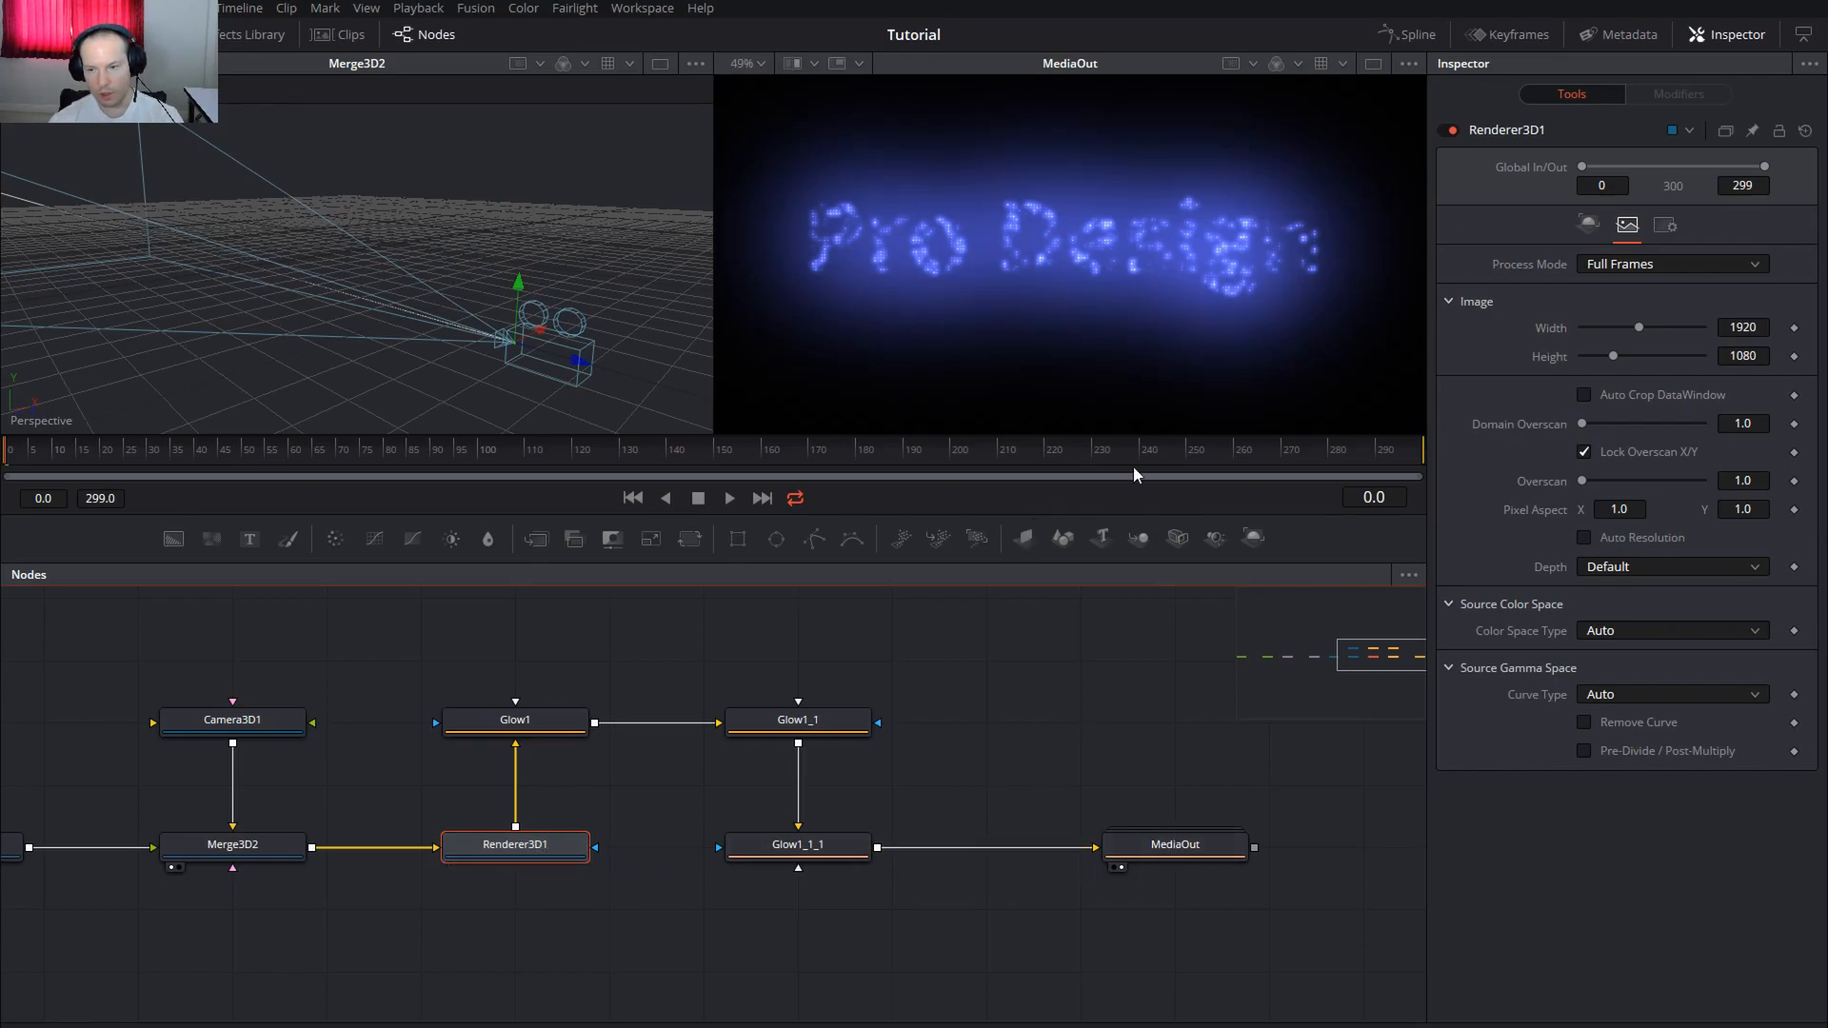
Try a 3840×2160 render size on Renderer3D1
left_click_drag(1742, 327, 1708, 330)
type("3840")
key("Tab")
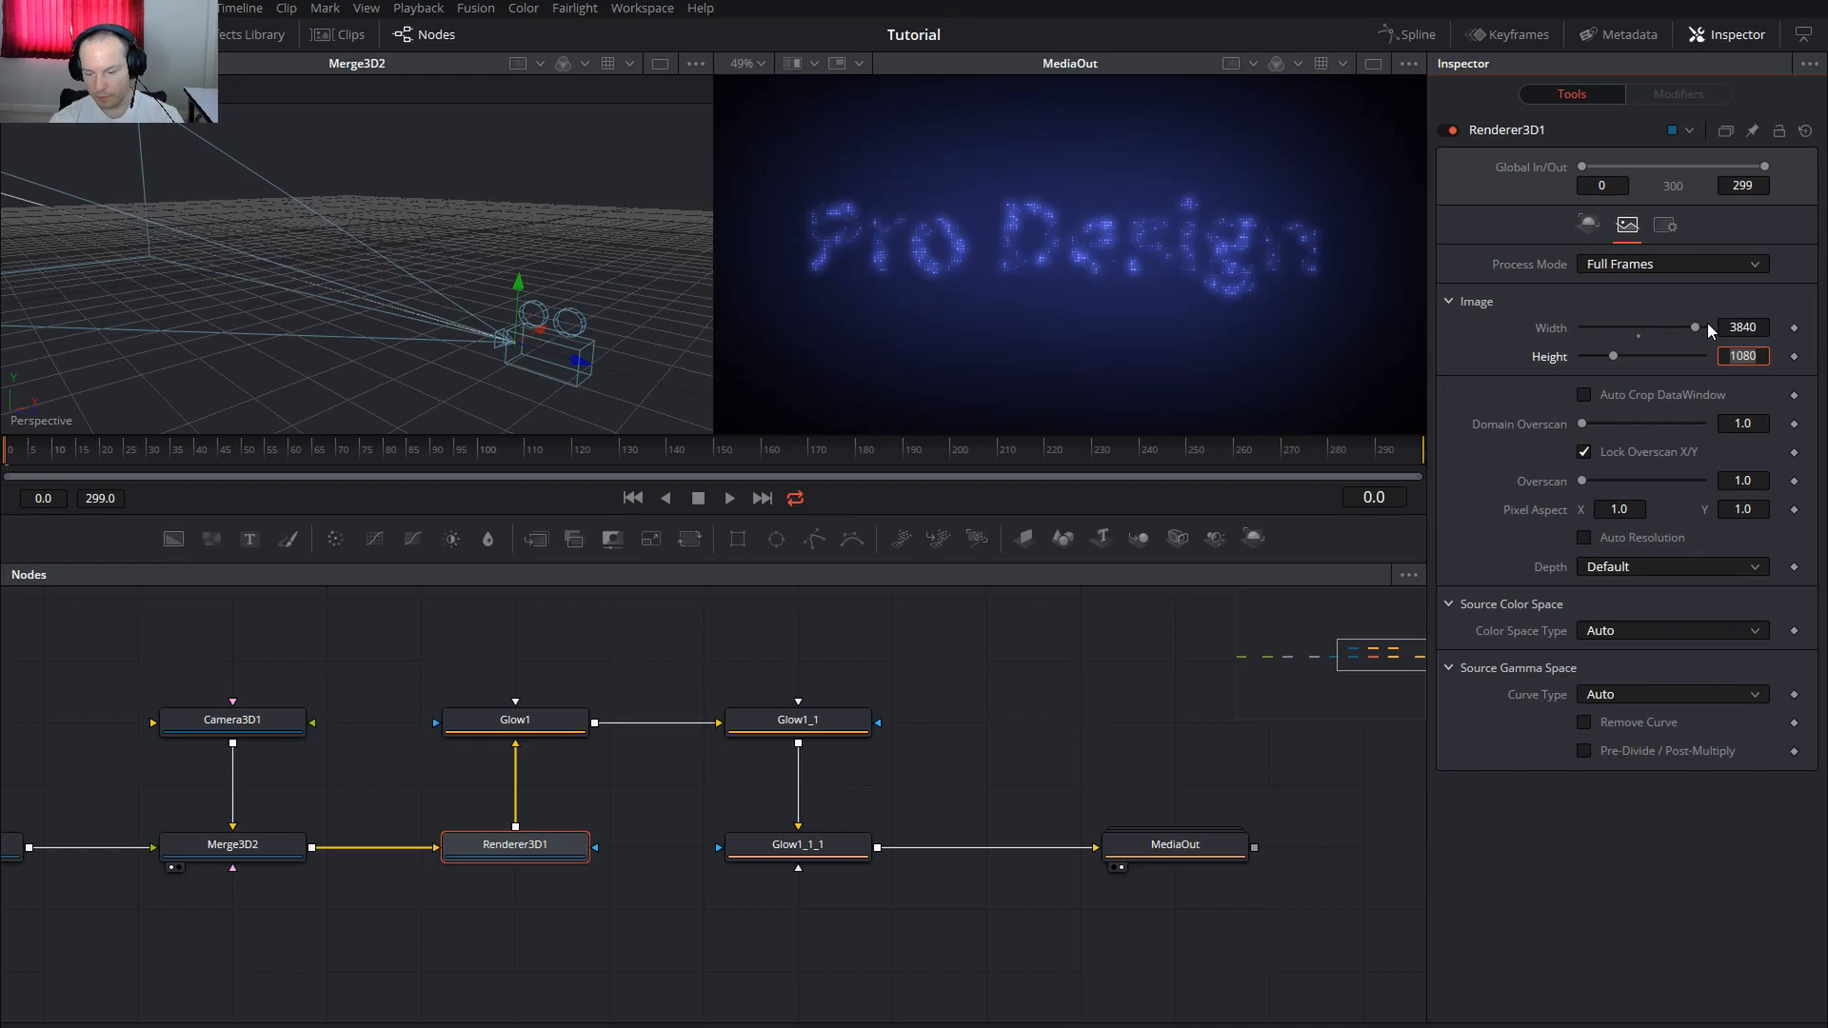
type("2160")
key("Tab")
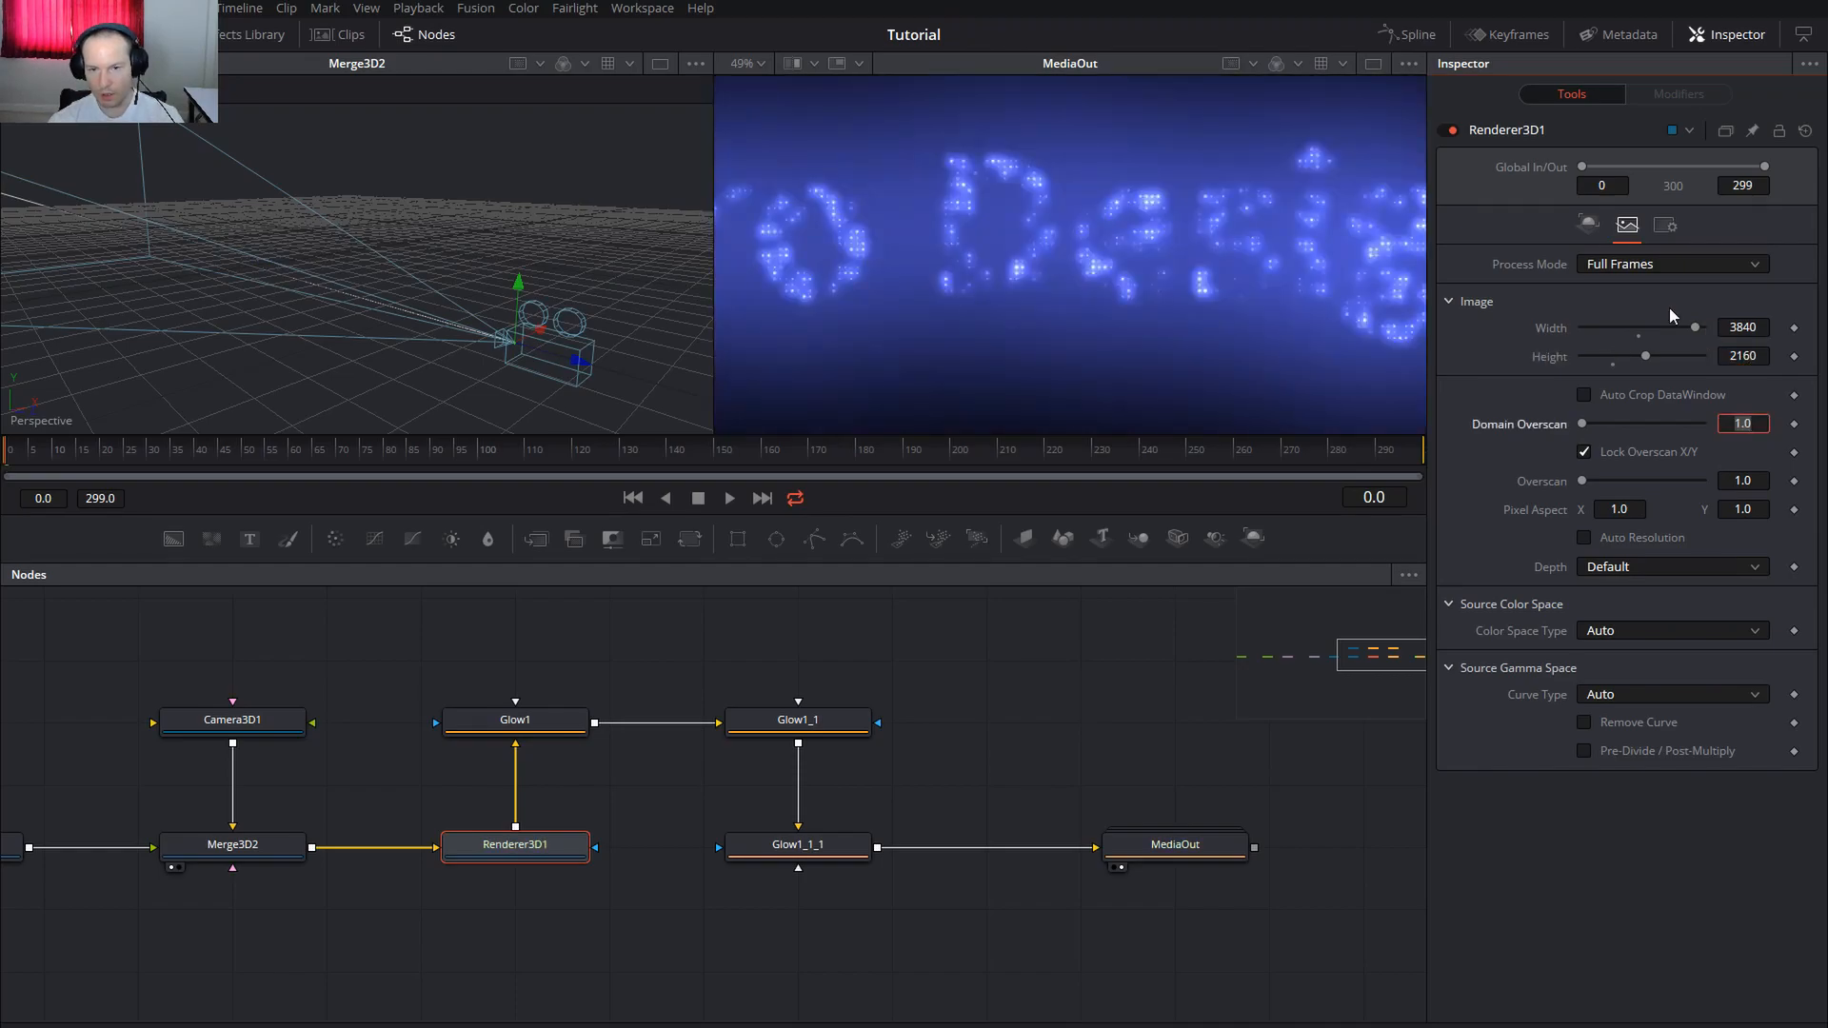
scroll(1036, 250, "down", 2)
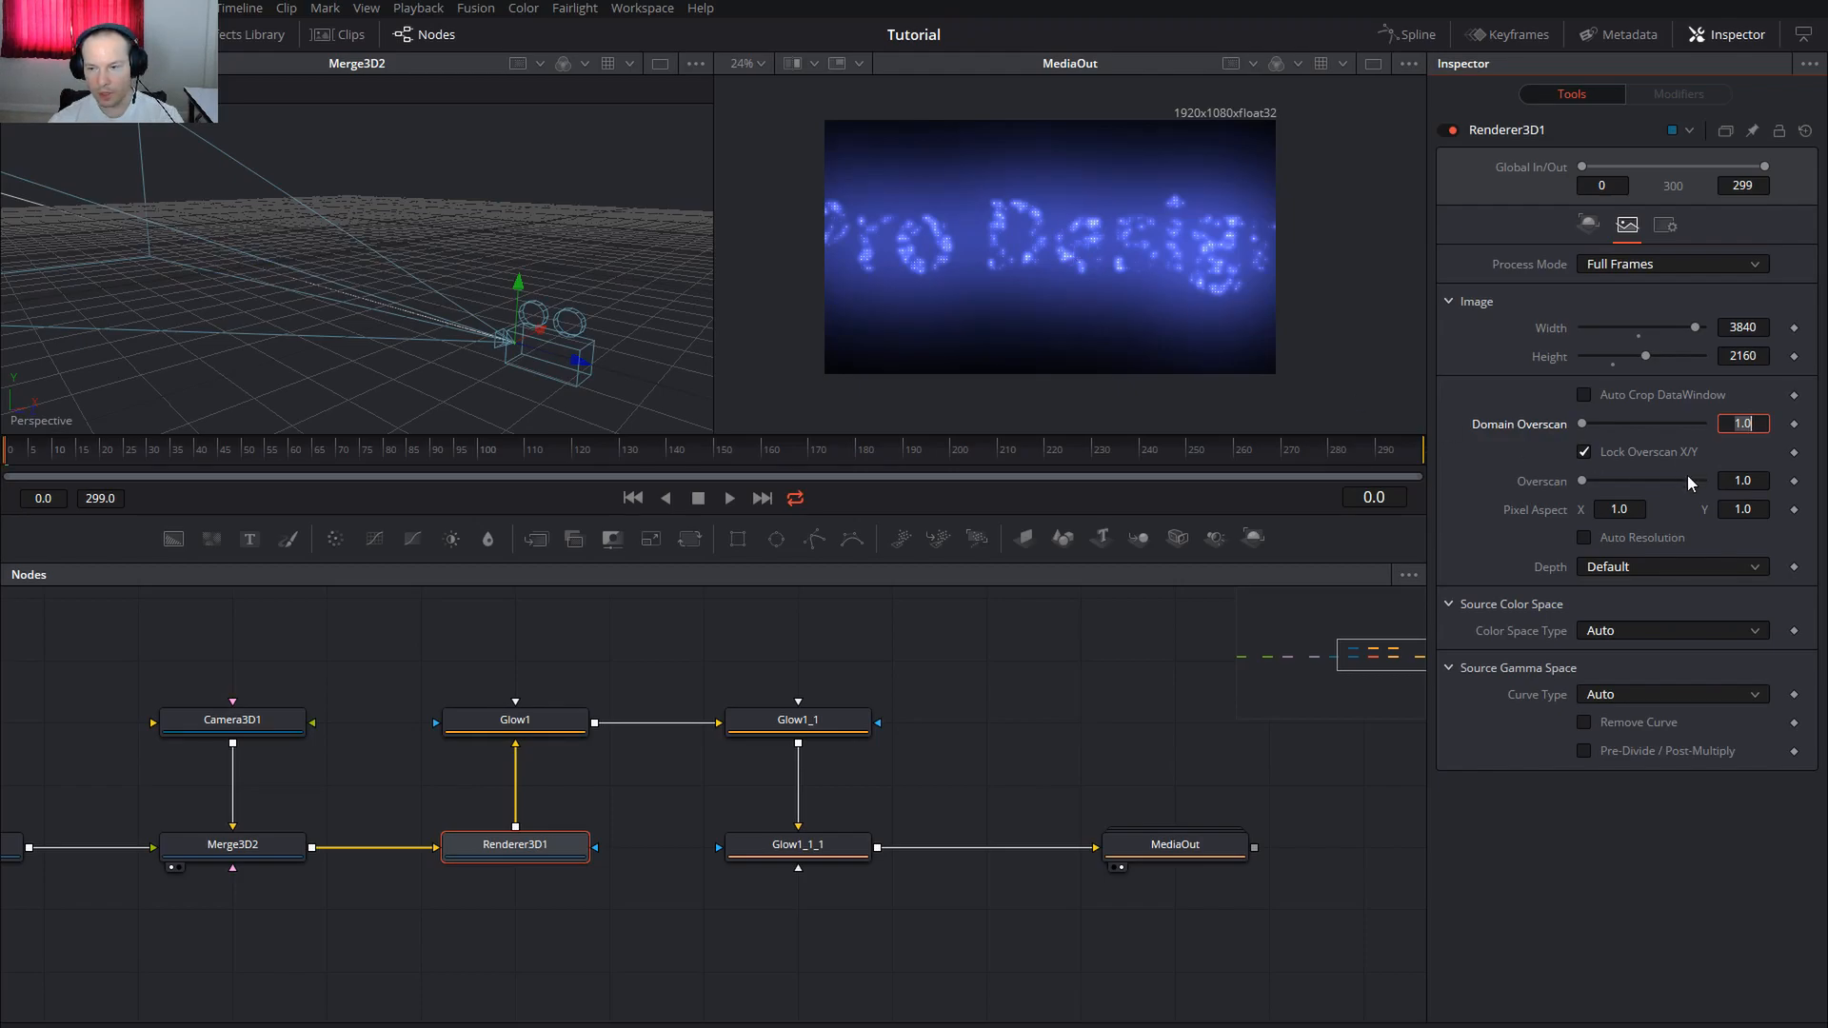
Toggle Auto Resolution, try 800×600, then toggle it back to restore 1920×1080
left_click(1607, 539)
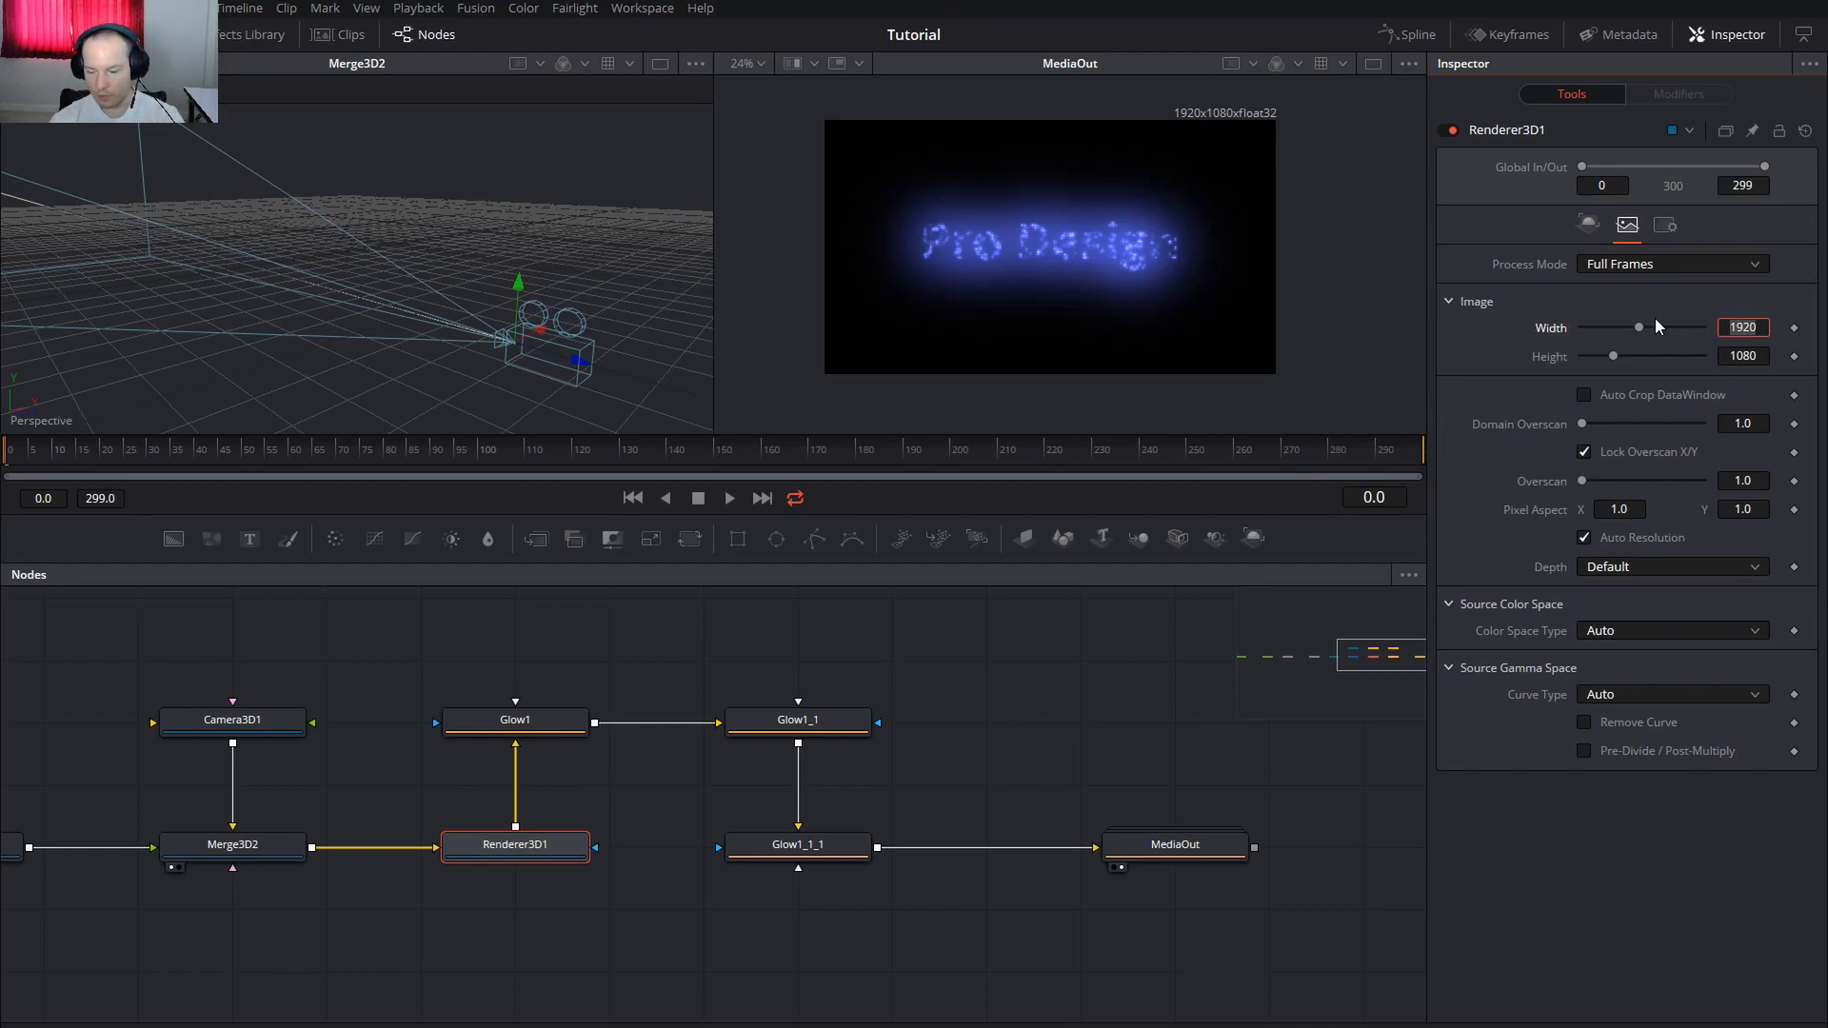
type("800")
key("Tab")
type("600")
key("Tab")
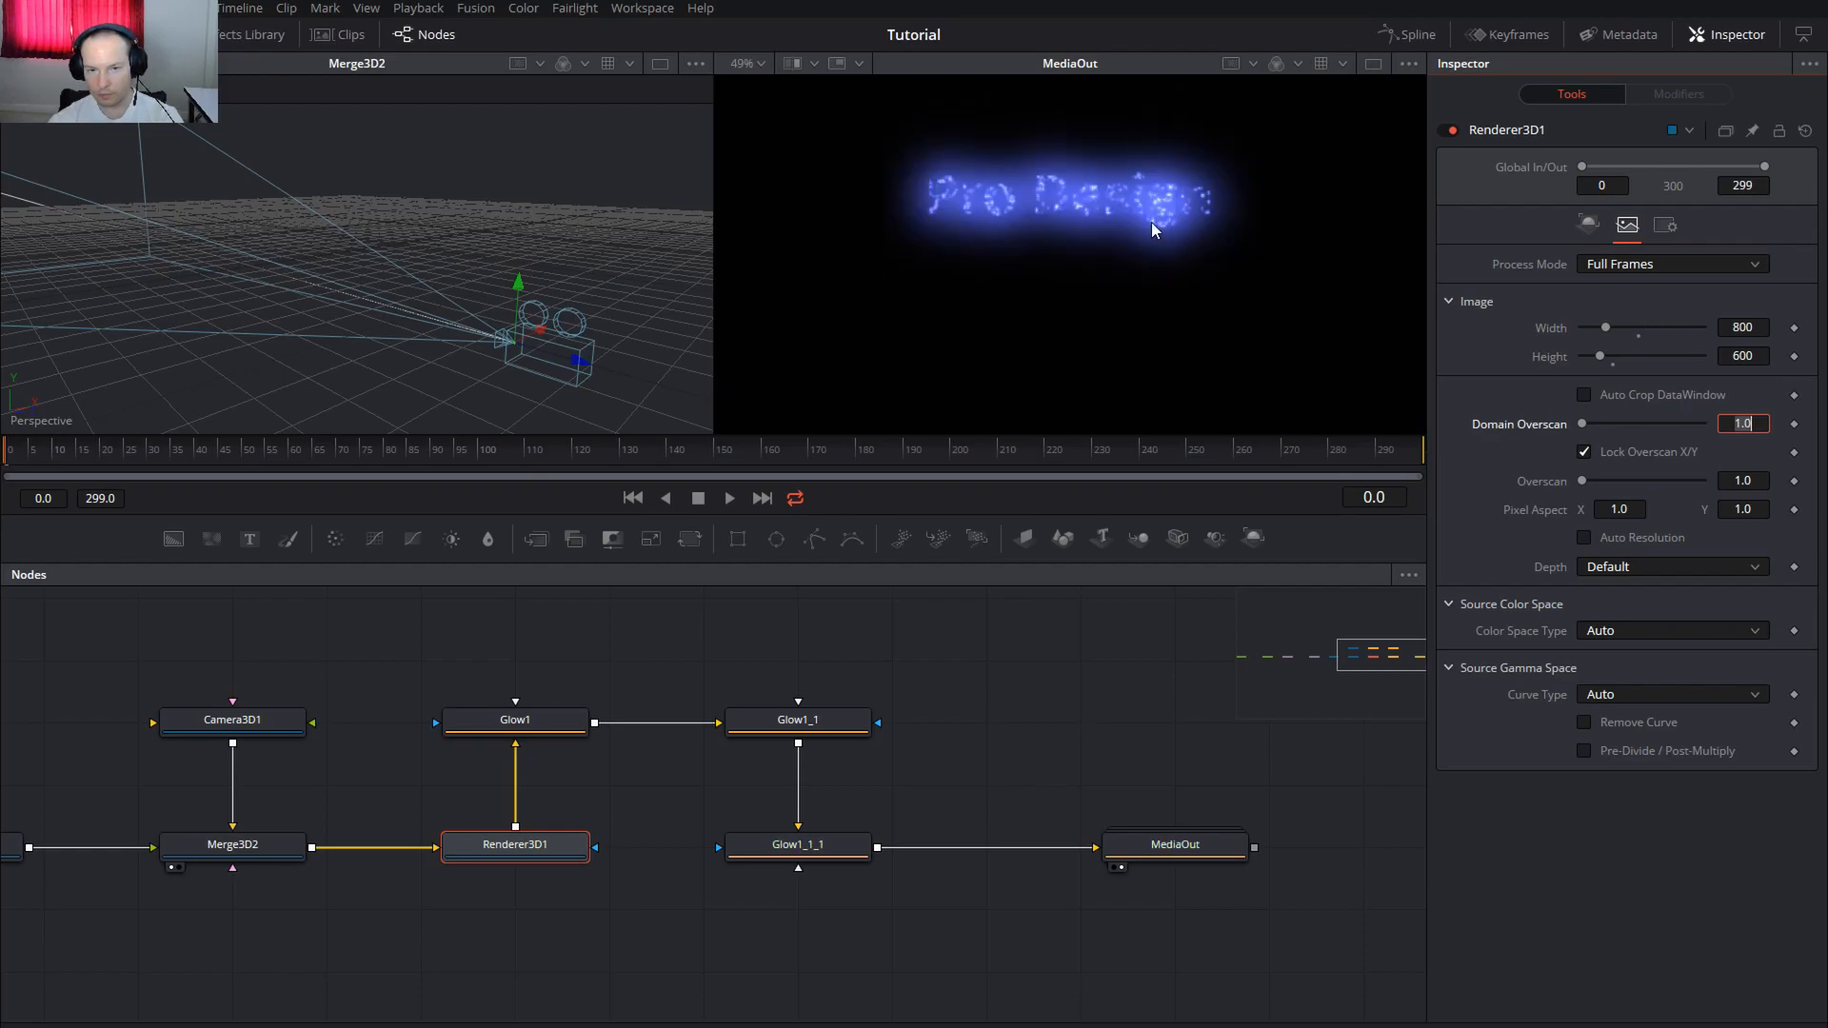
scroll(1087, 196, "up", 4)
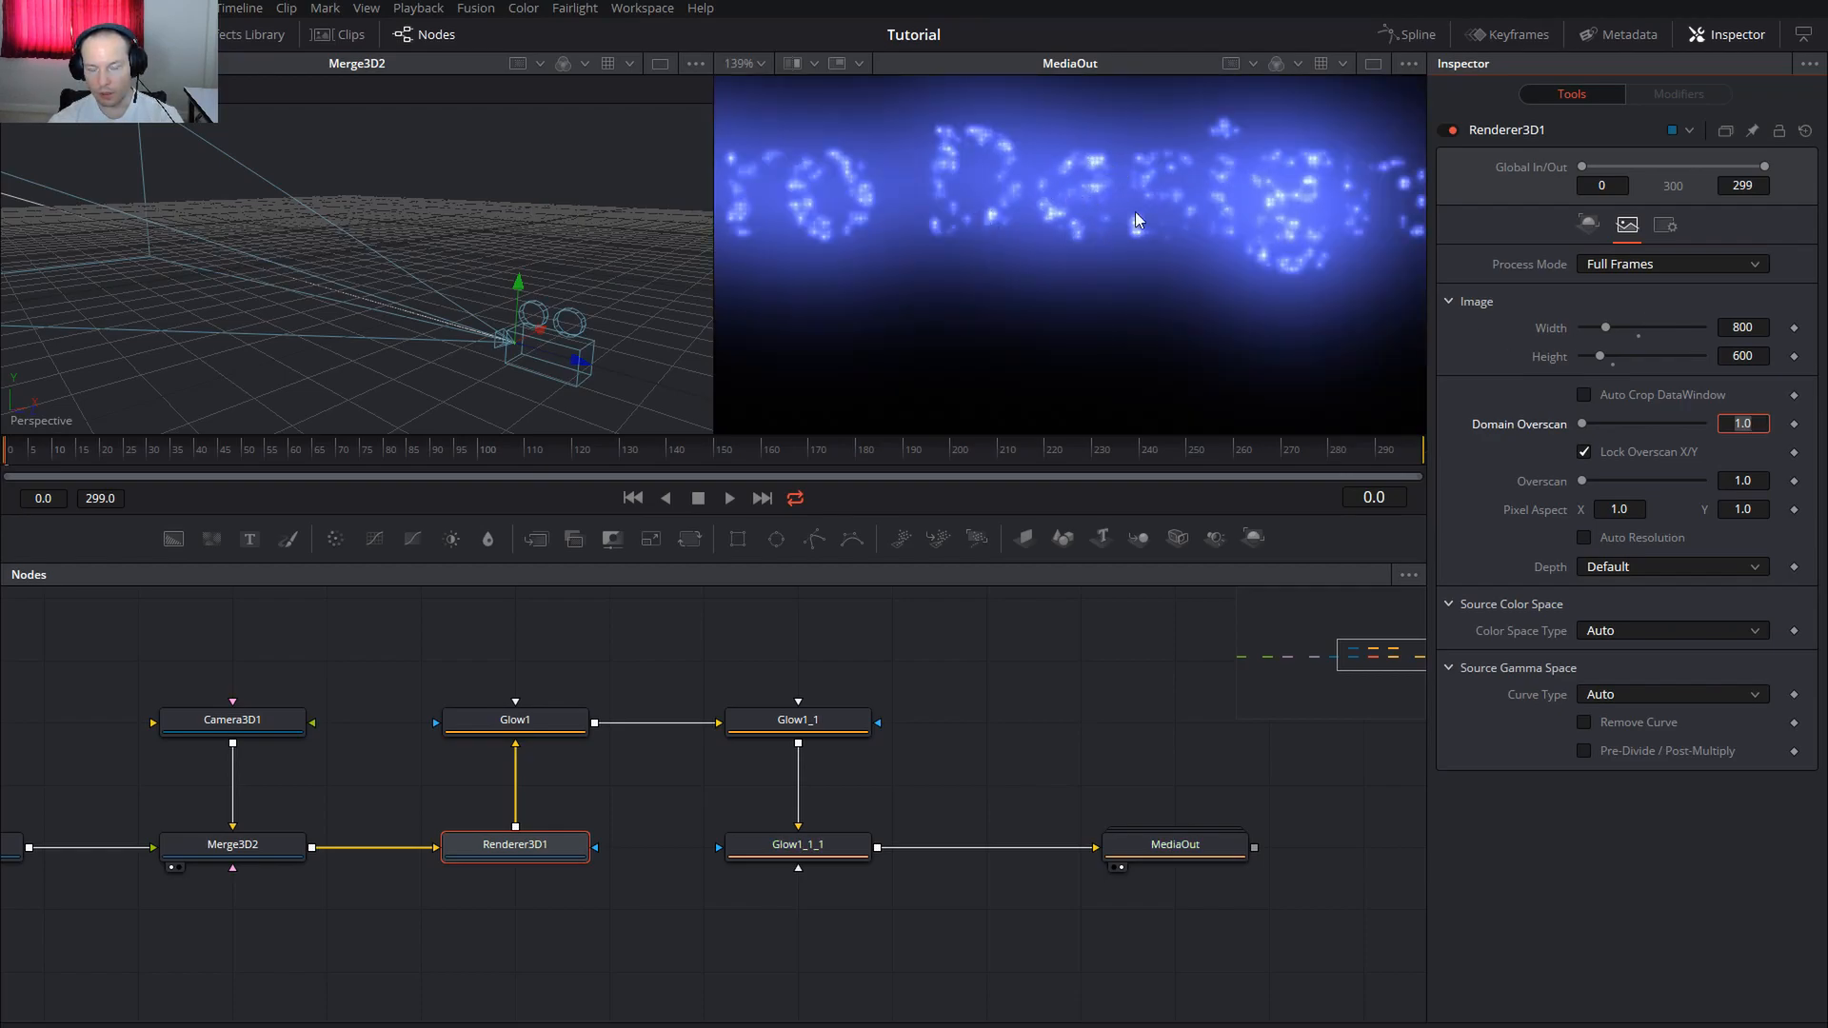
scroll(1061, 261, "down", 4)
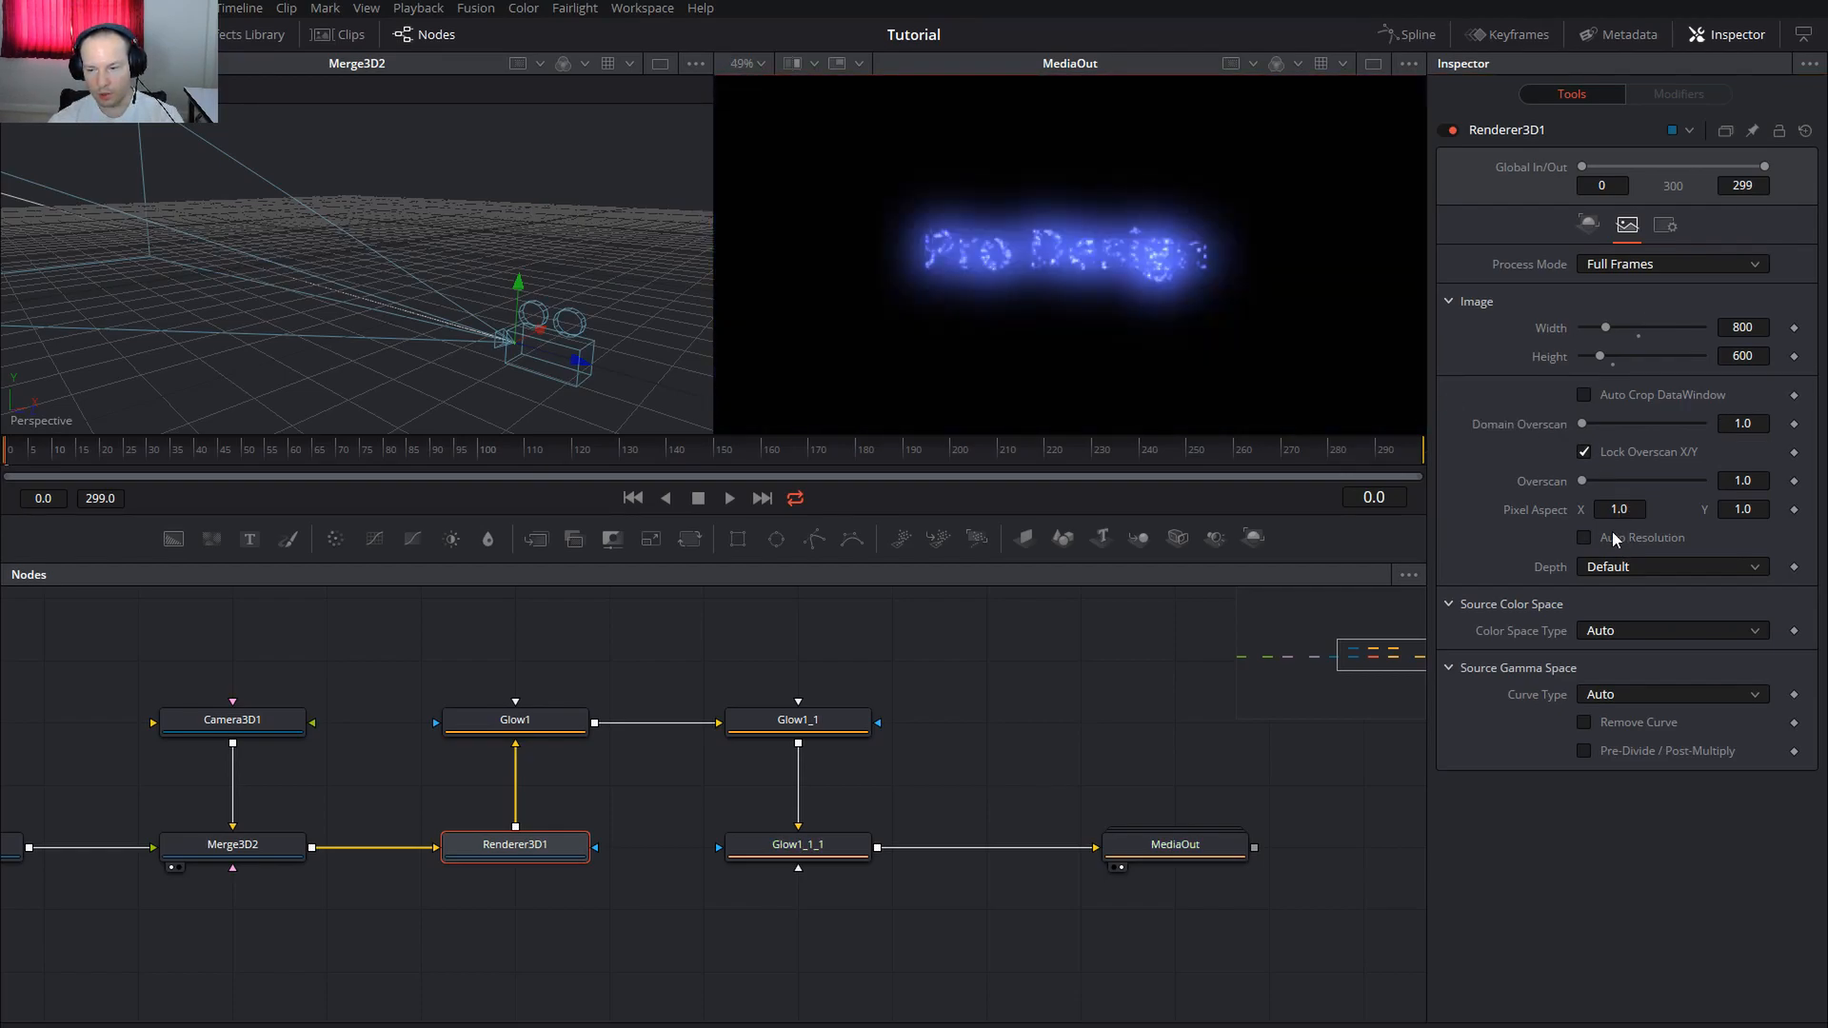
left_click(1613, 538)
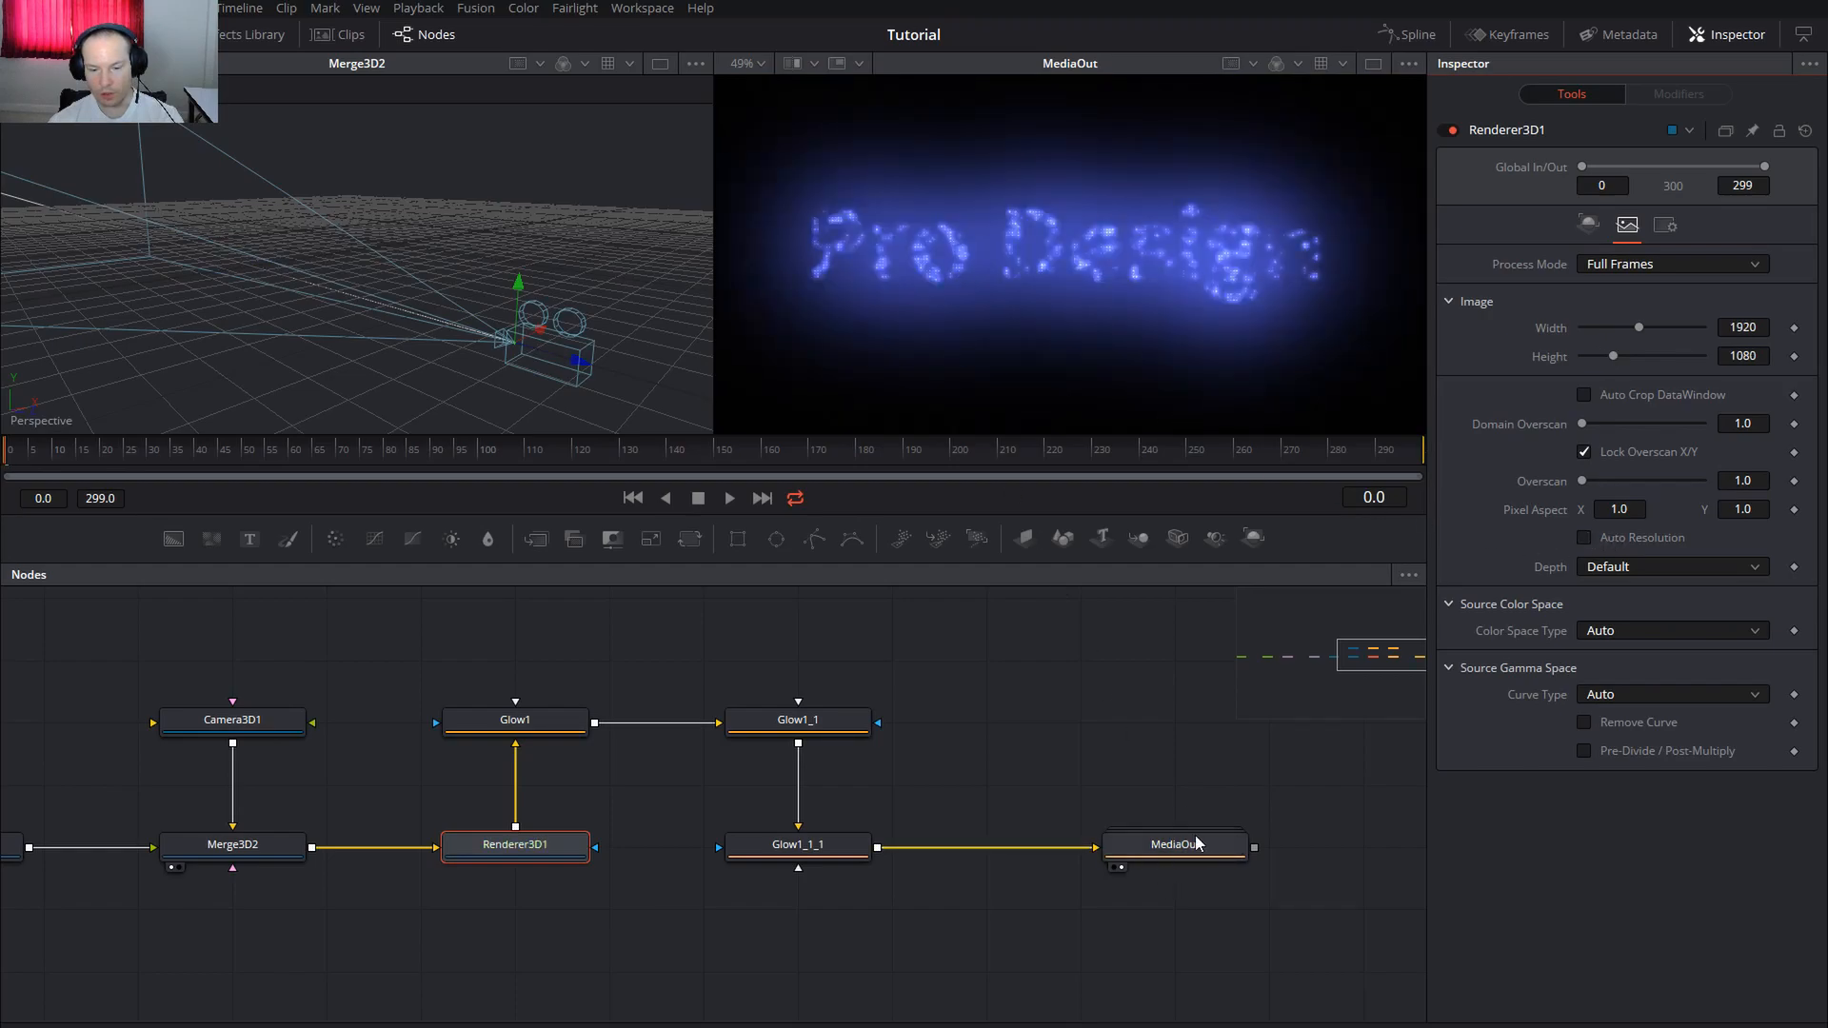
scroll(1047, 714, "down", 5)
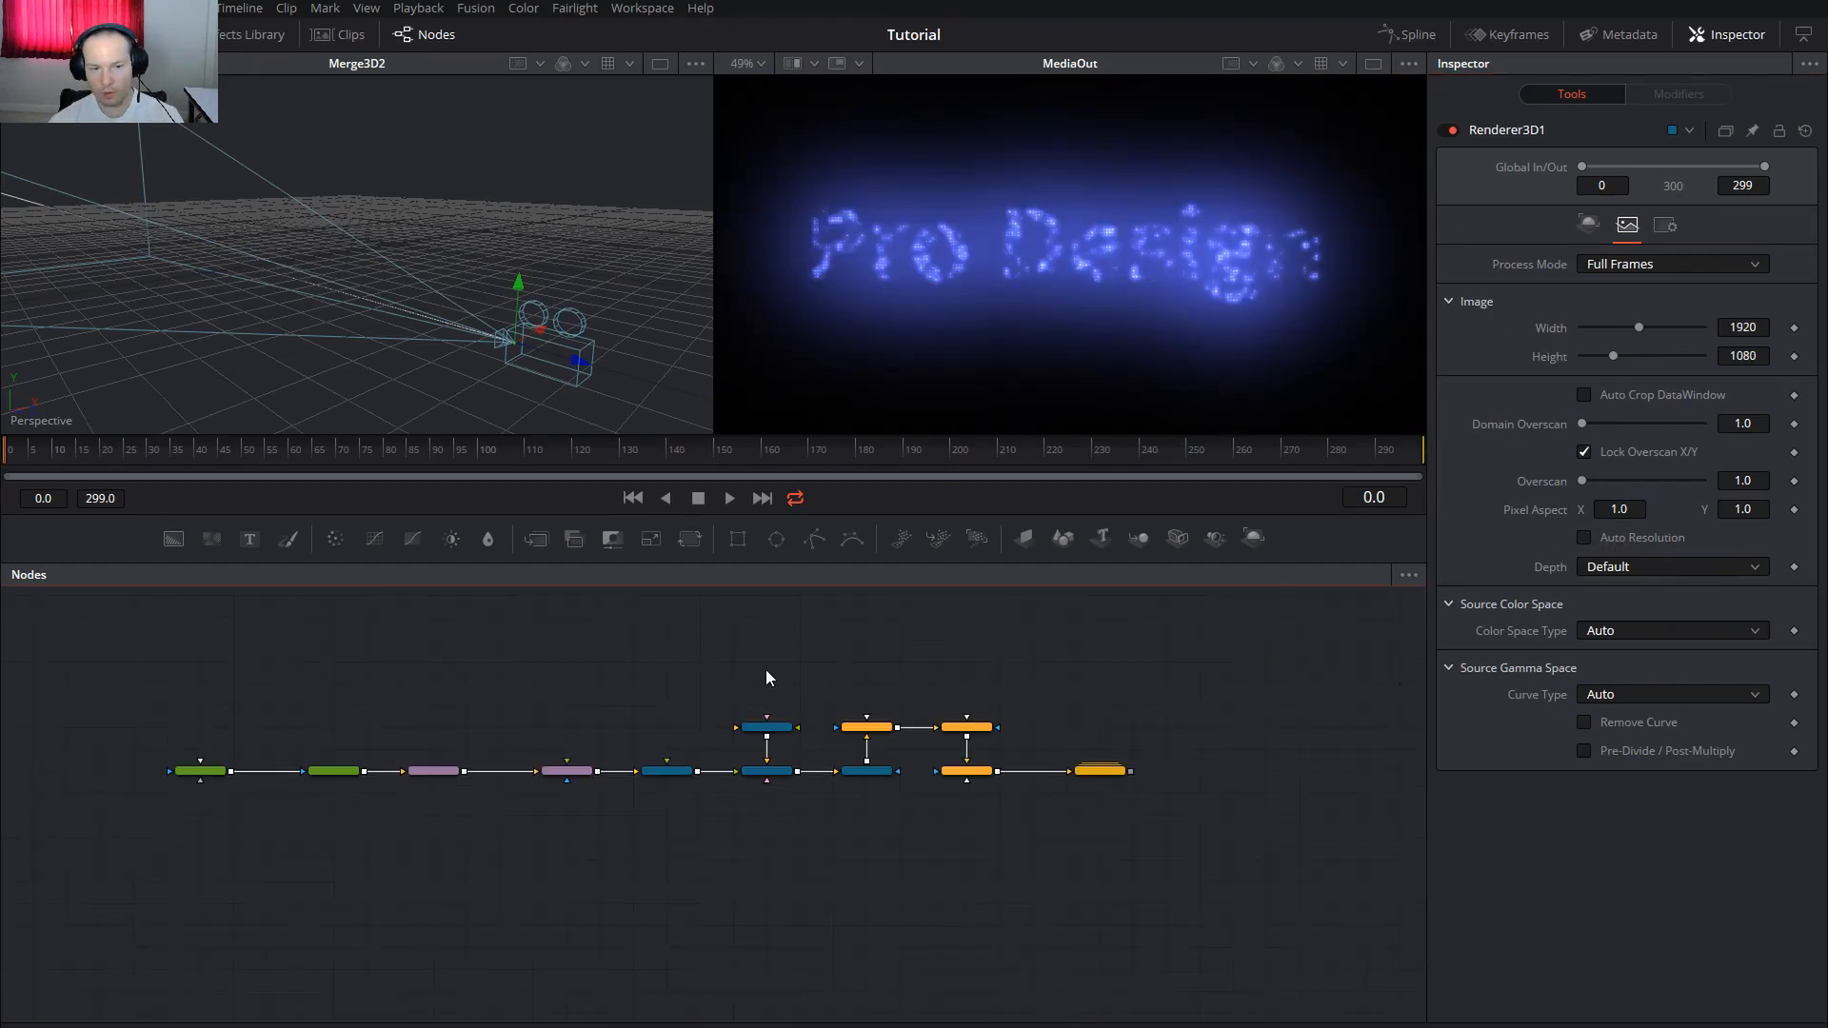
scroll(642, 697, "up", 2)
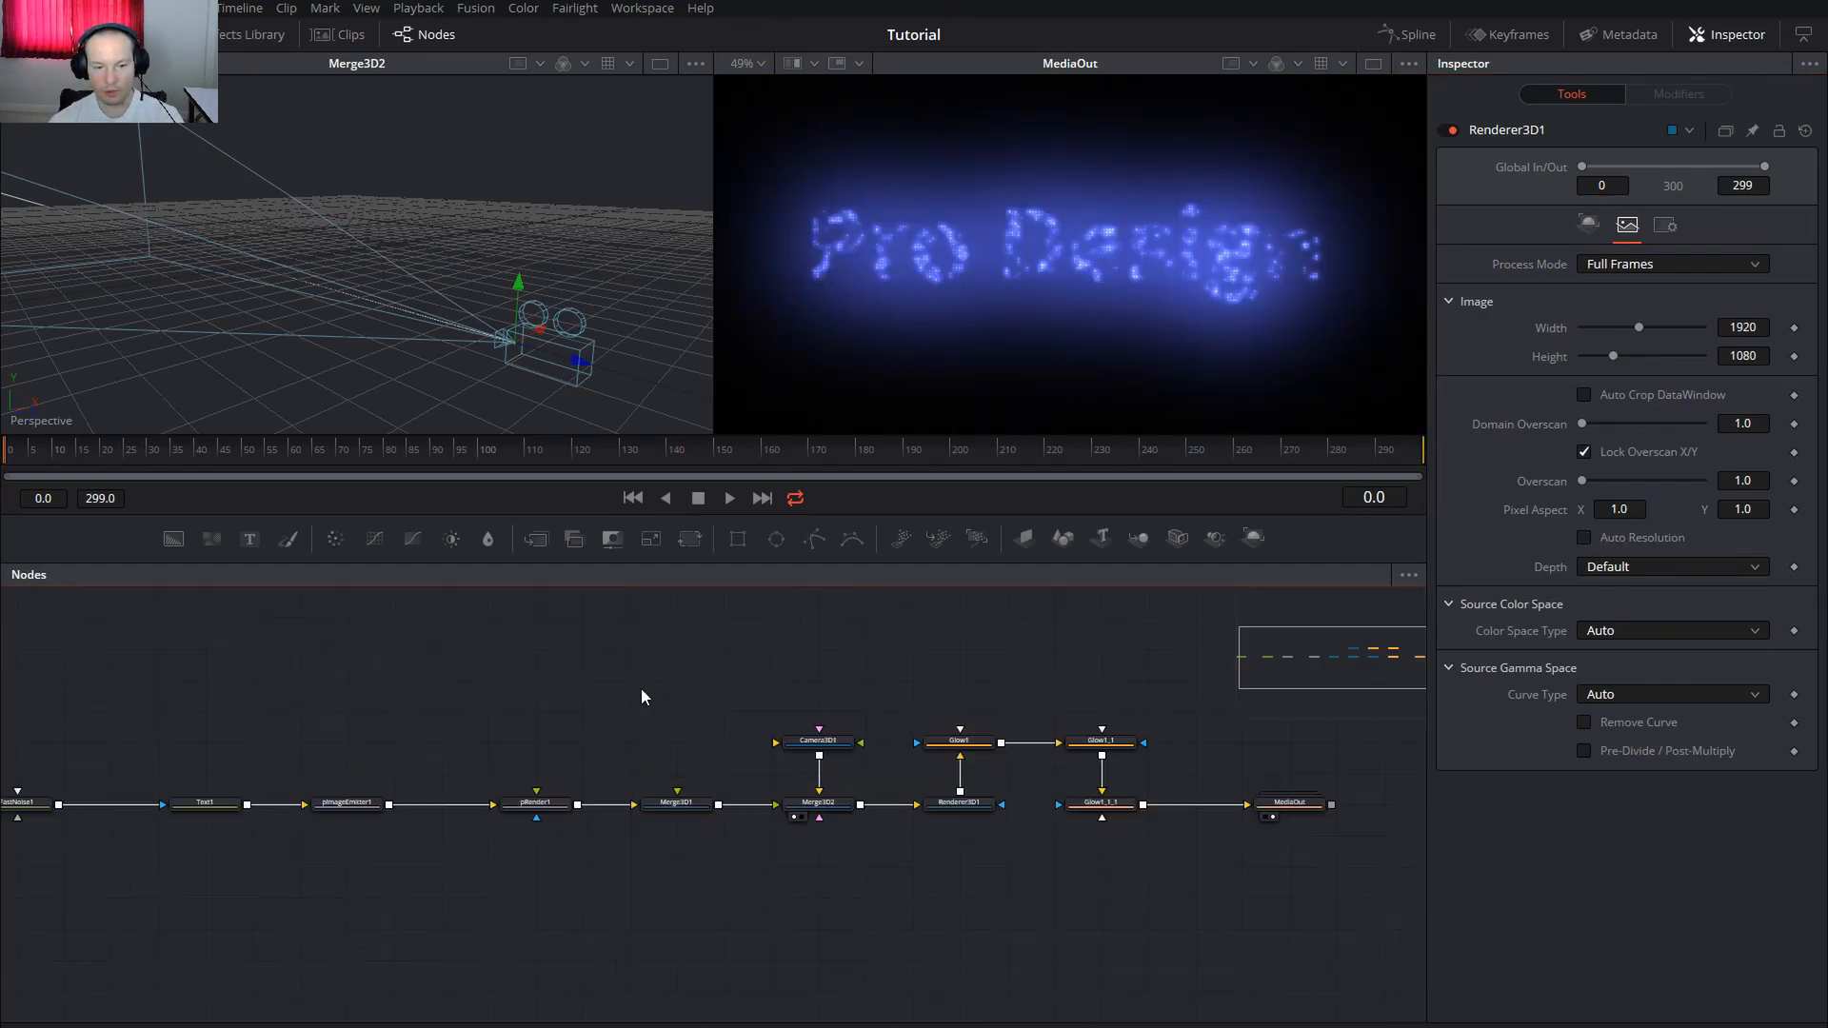
Switch to a single large viewer and change Text1's font to Rubik
left_click(1373, 65)
left_click_drag(454, 771, 617, 762)
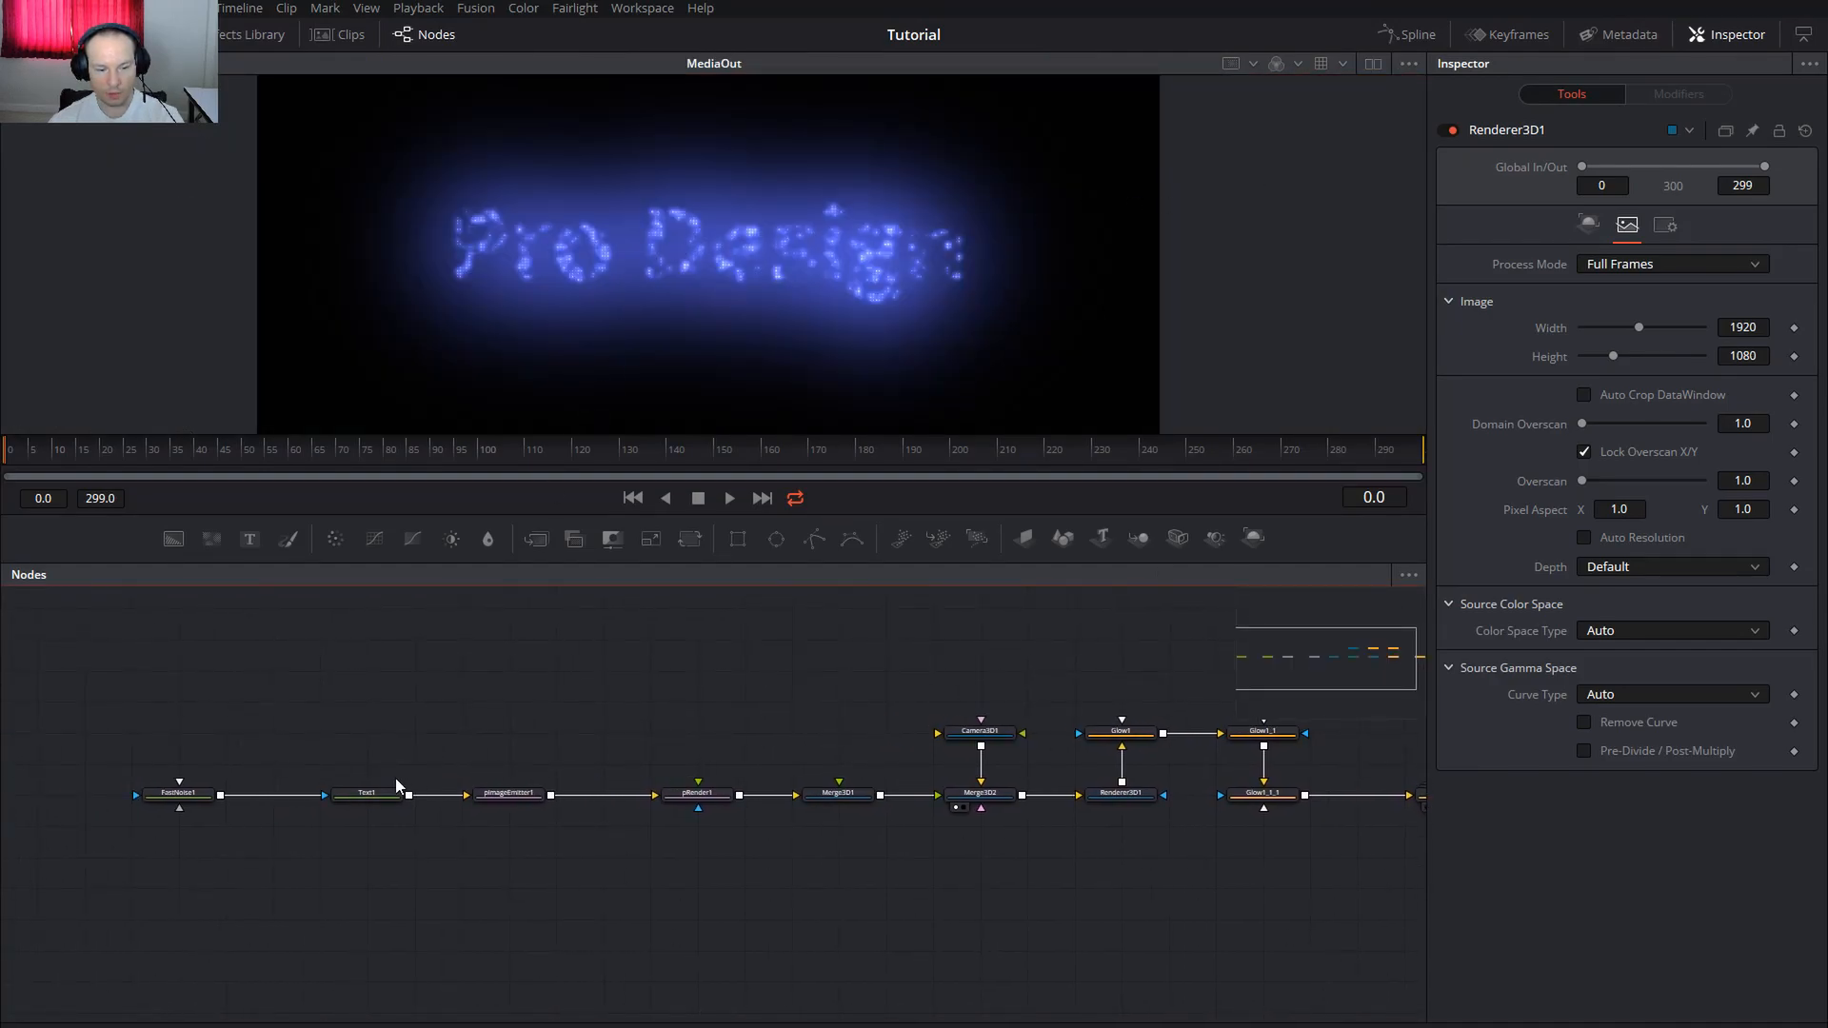
left_click(368, 793)
left_click_drag(877, 652, 719, 659)
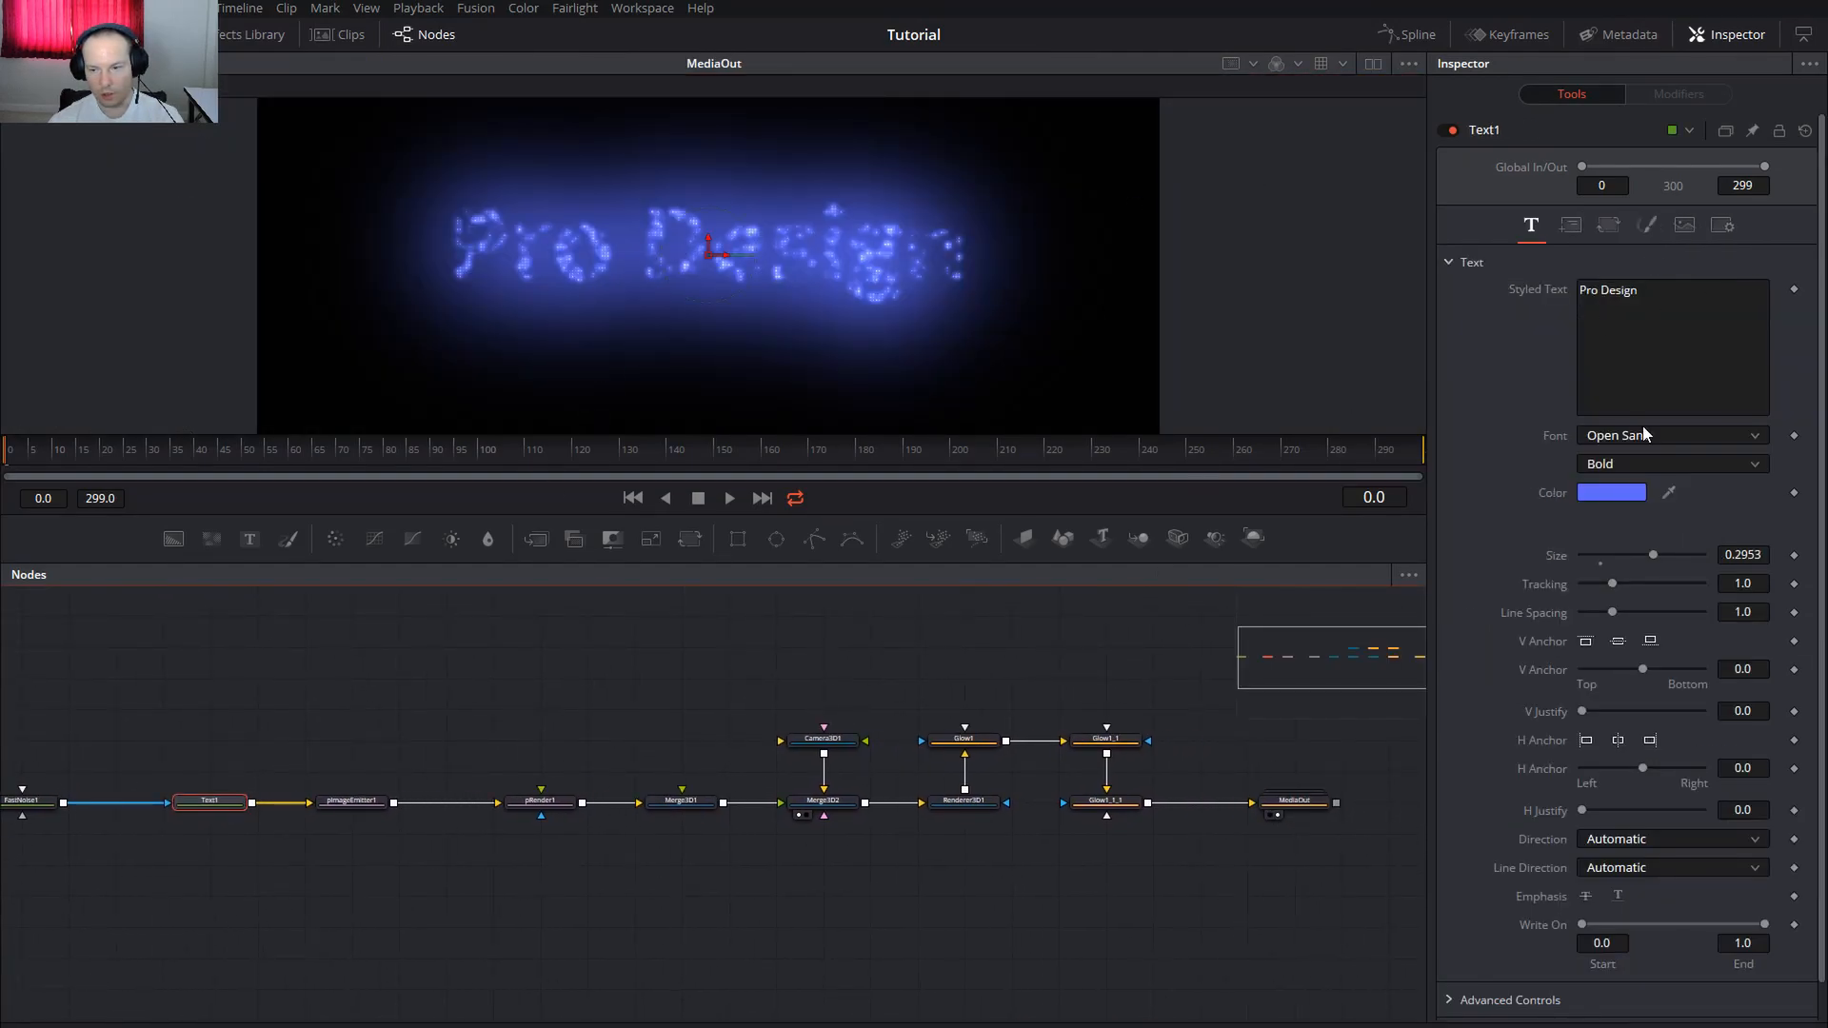
left_click(1645, 438)
scroll(1656, 609, "down", 8)
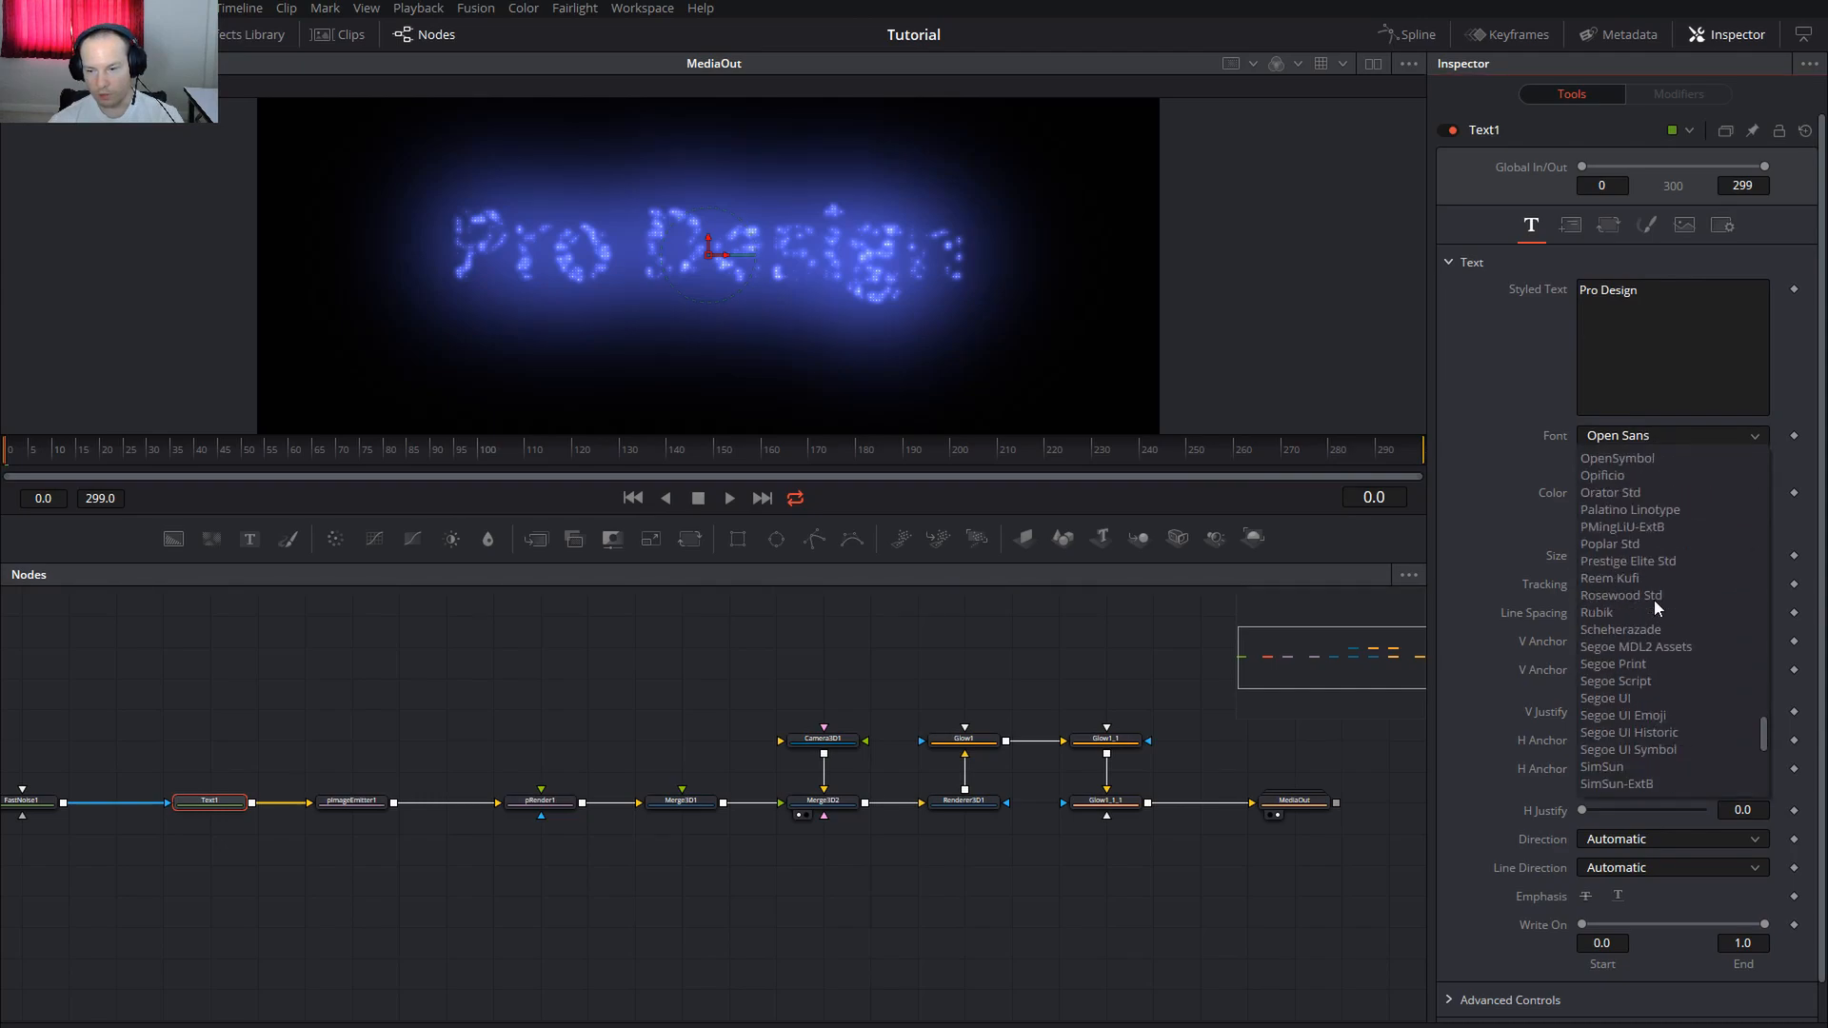
left_click(1619, 611)
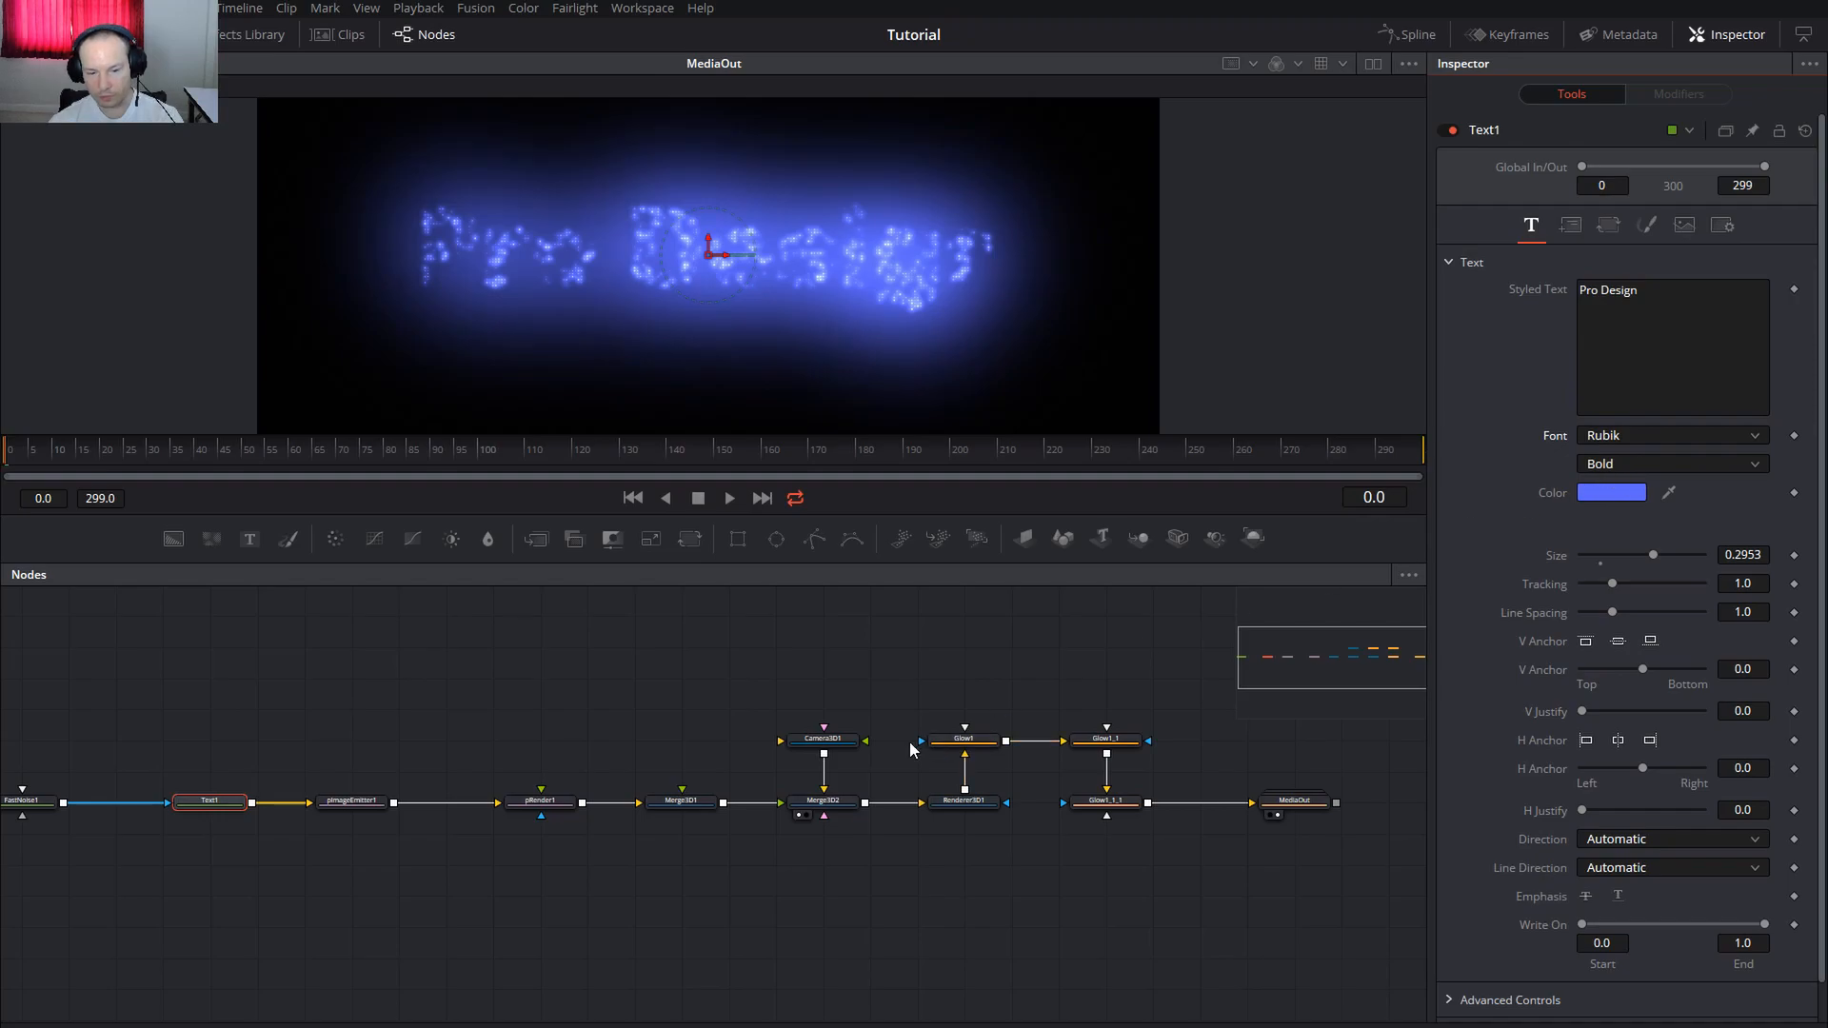
Move the MediaOut node further right
left_click_drag(1215, 724, 887, 706)
scroll(946, 813, "up", 4)
left_click_drag(949, 808, 1140, 808)
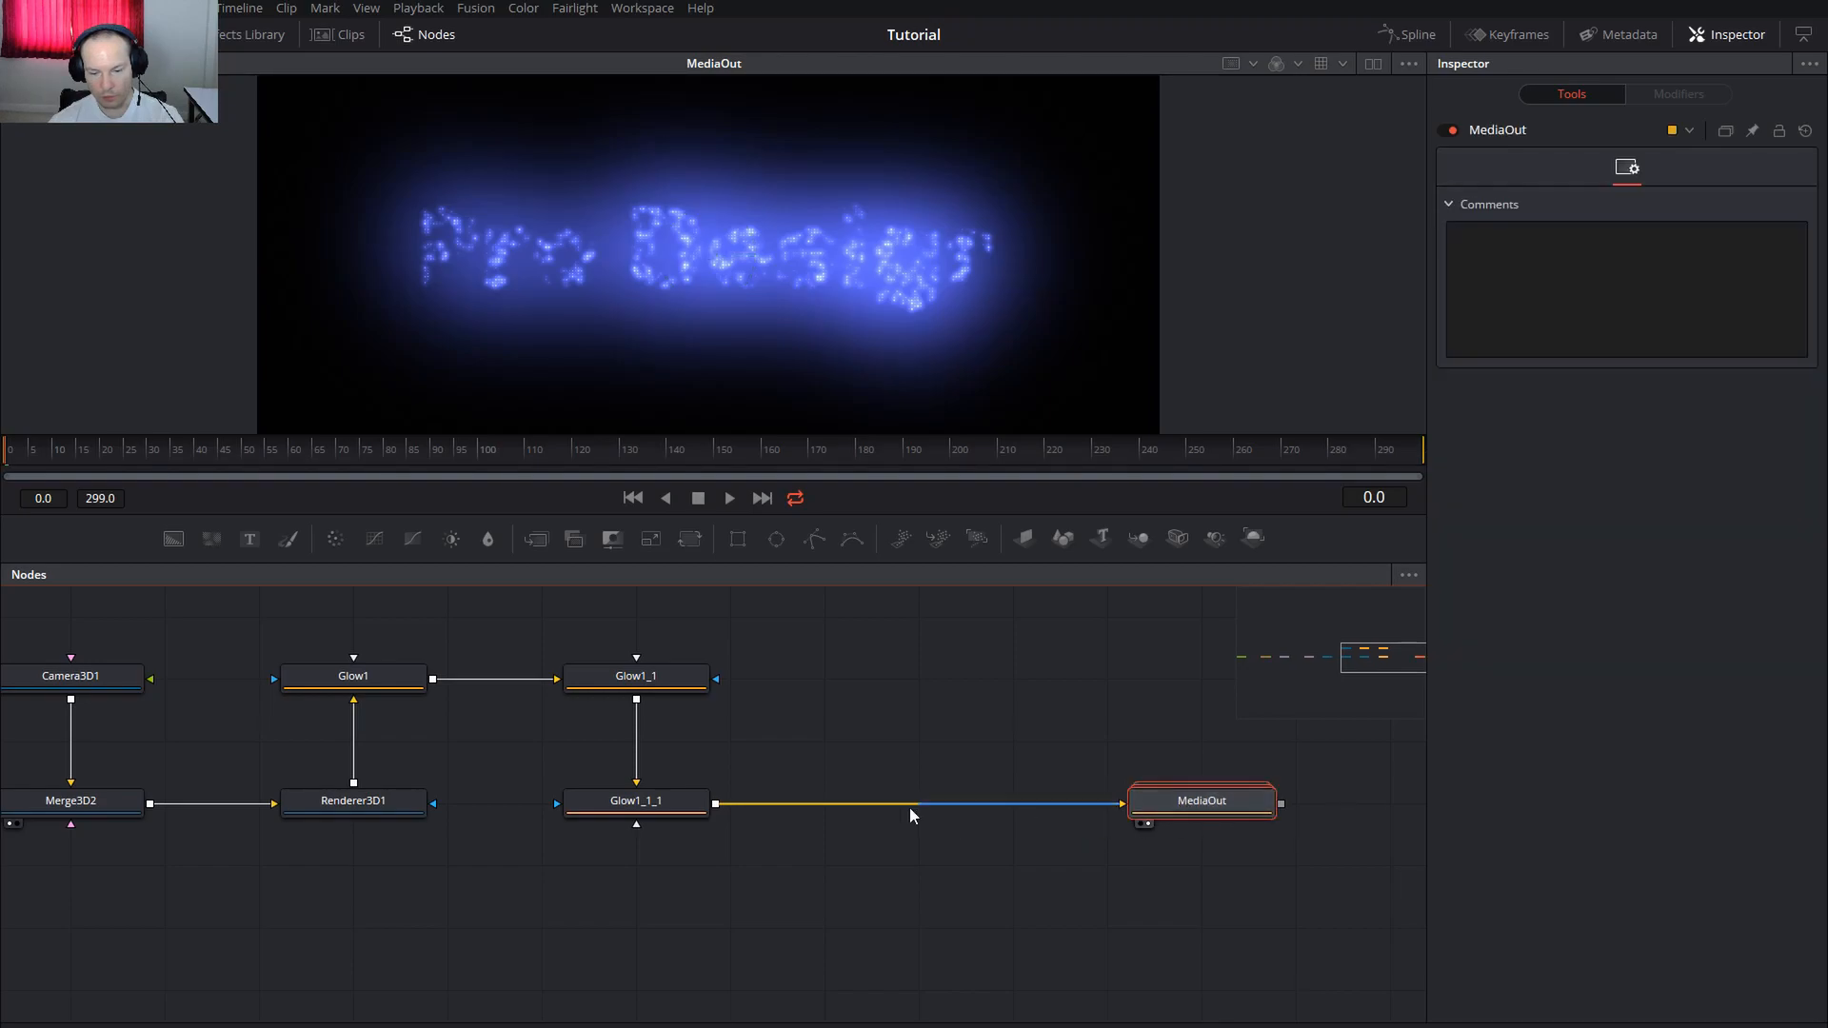
Add a TV node after Glow1_1_1 and place TV1 on the link to MediaOut
left_click(638, 803)
key("shift+space")
type("tv")
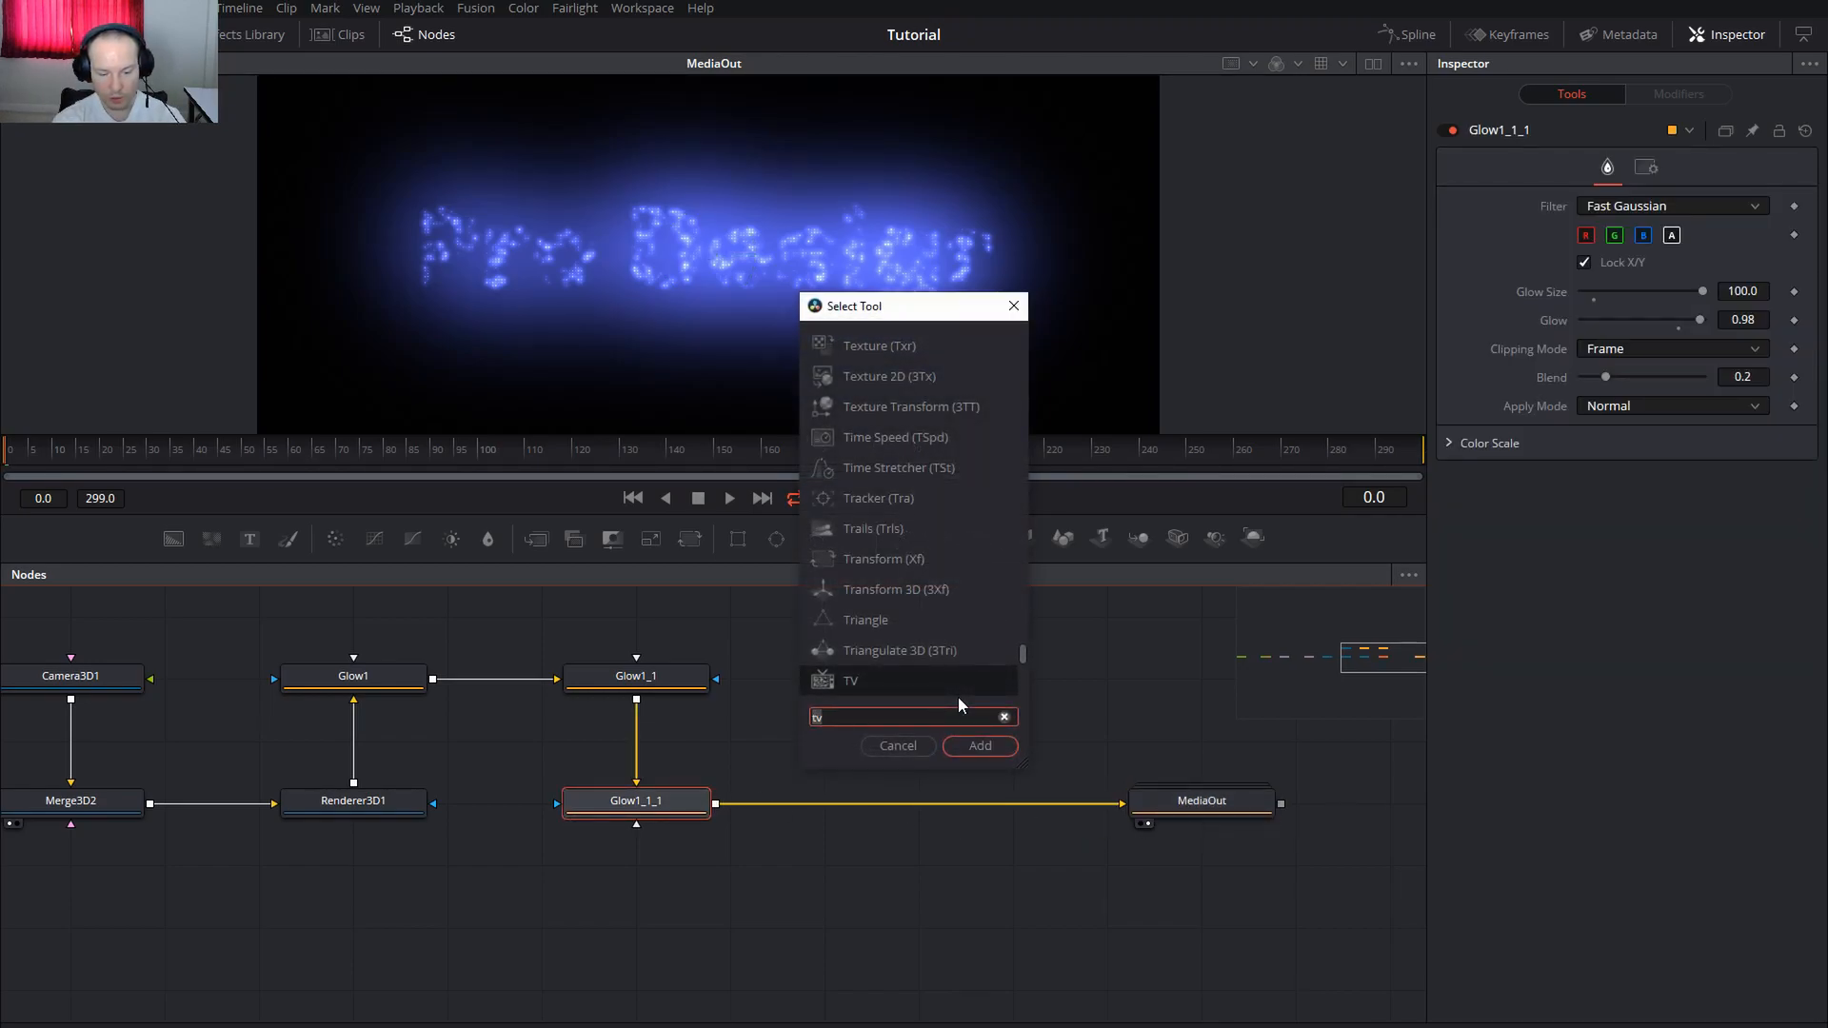
key("Return")
left_click_drag(706, 752, 914, 819)
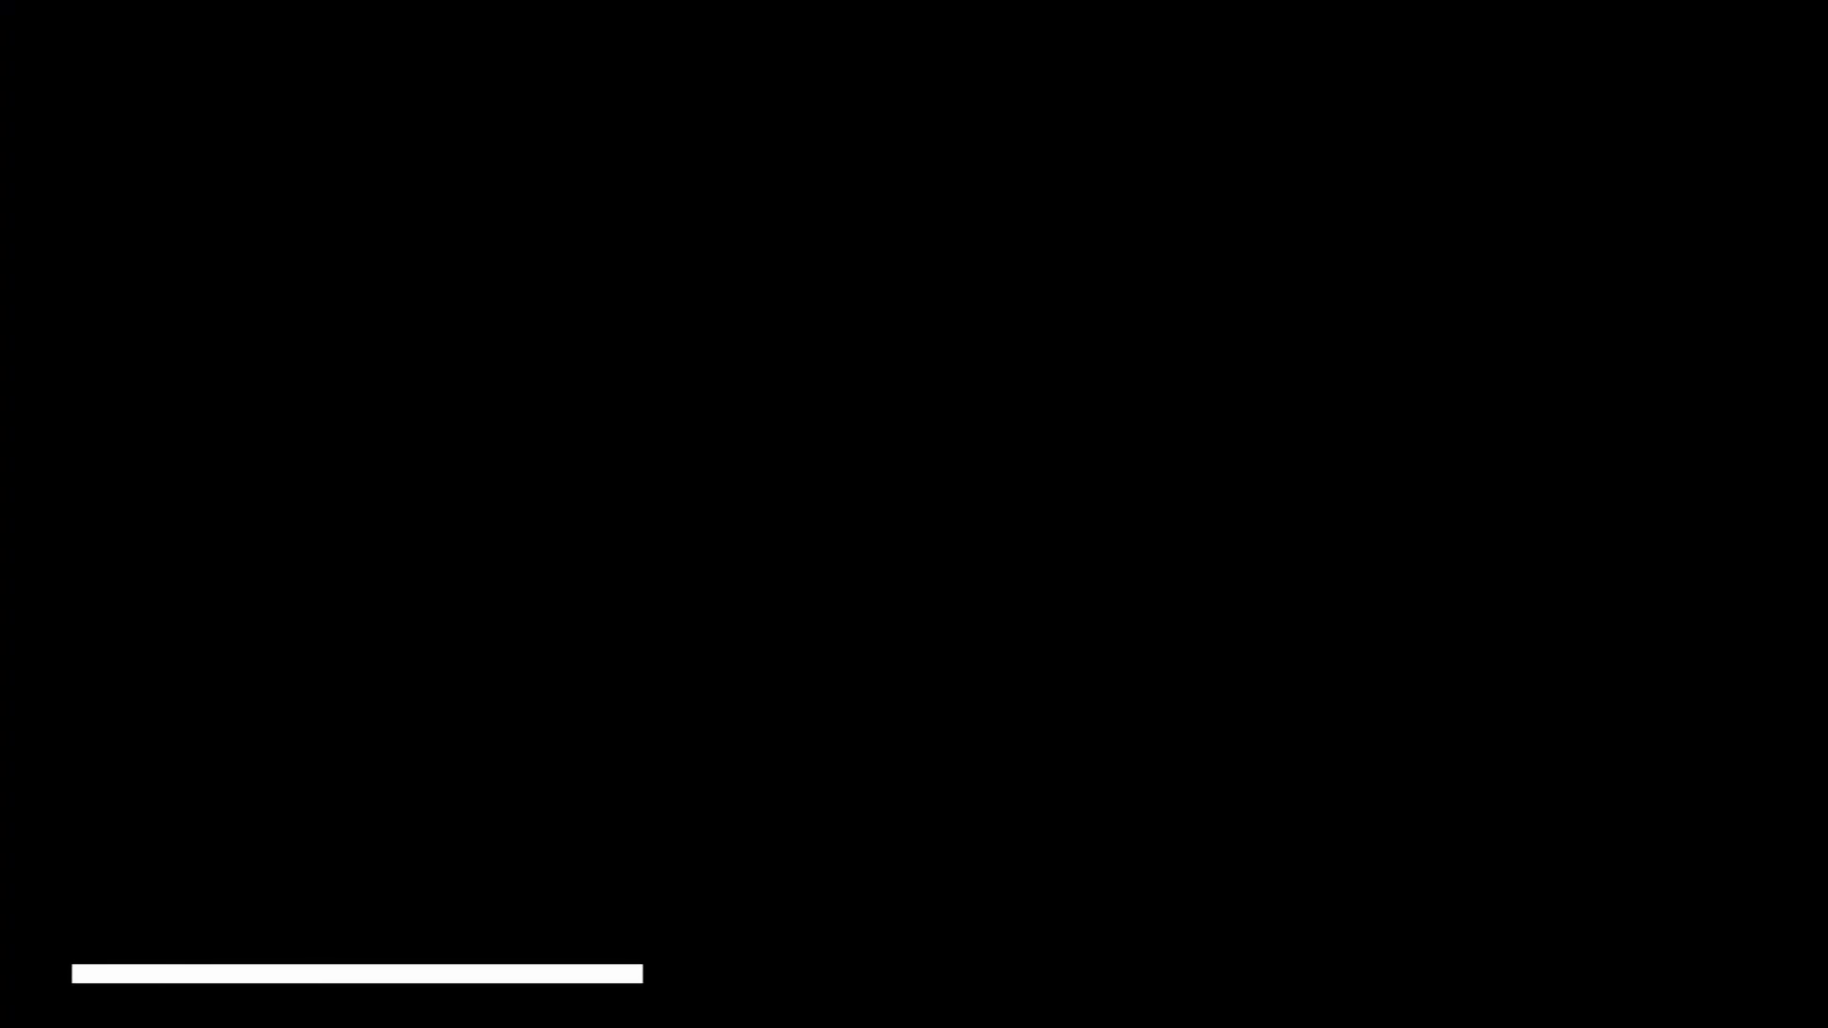